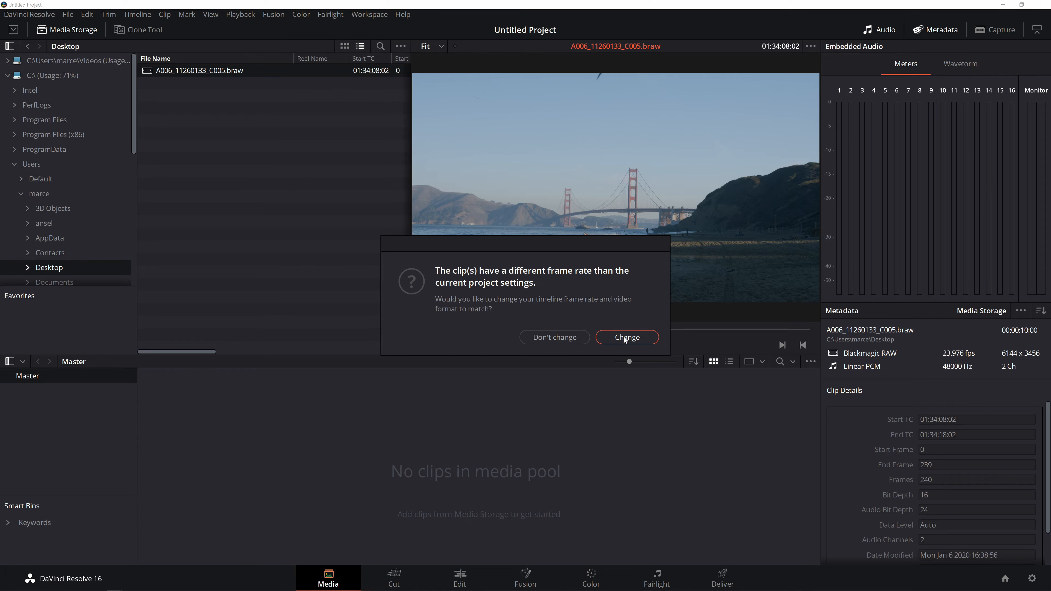
- Change the project's frame rate and video format to match the imported A006_11260133_C005.braw clip, and select it in the media pool
{"action": "left_click", "coordinate": [627, 337]}
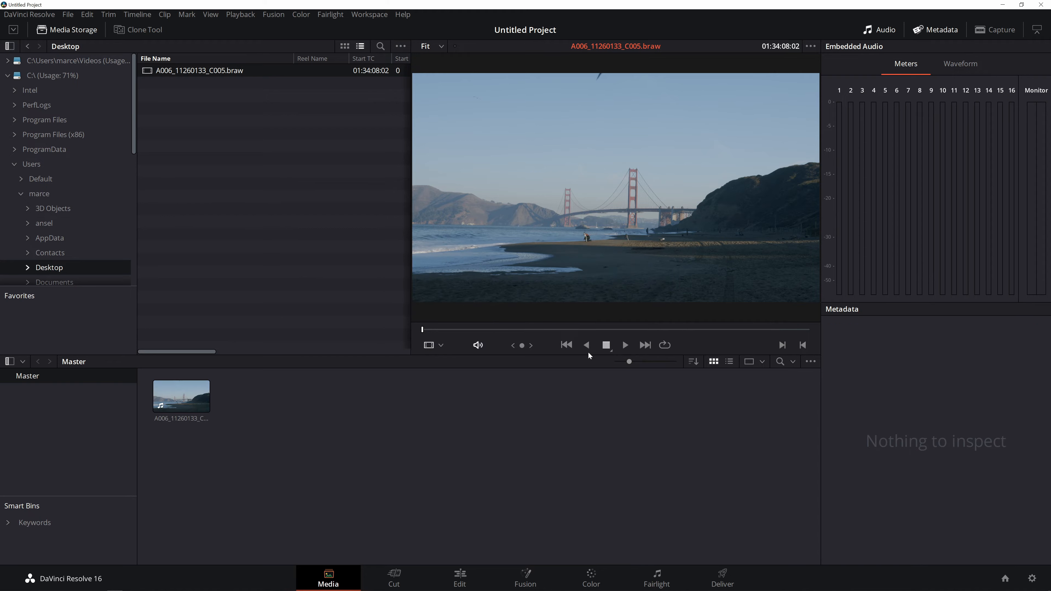
{"action": "left_click", "coordinate": [199, 404]}
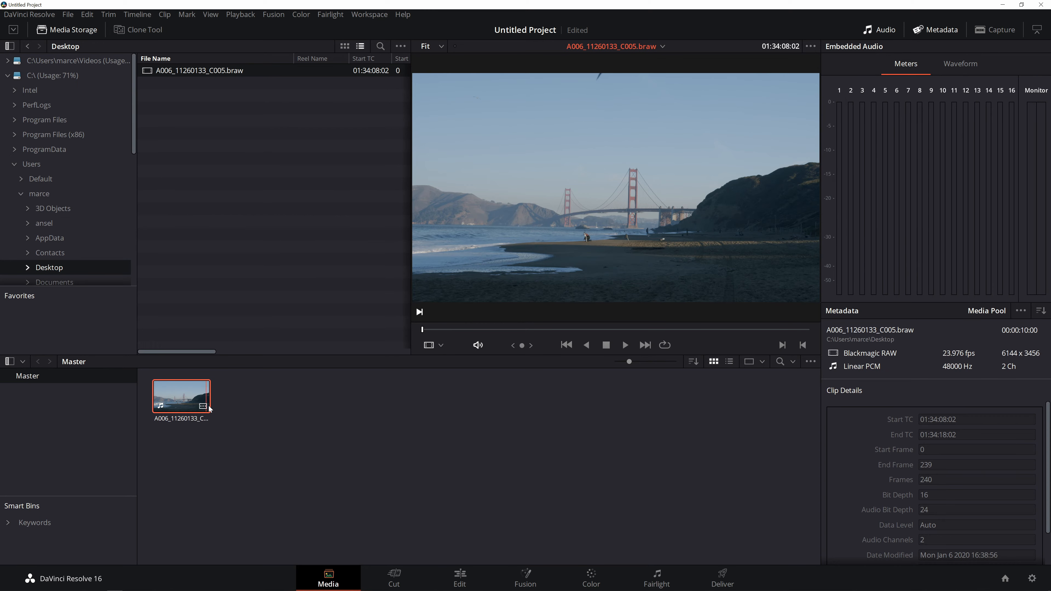
- Set the timeline resolution to 3840 x 2160 Ultra HD in the project settings
{"action": "left_click", "coordinate": [68, 15]}
{"action": "left_click", "coordinate": [123, 258]}
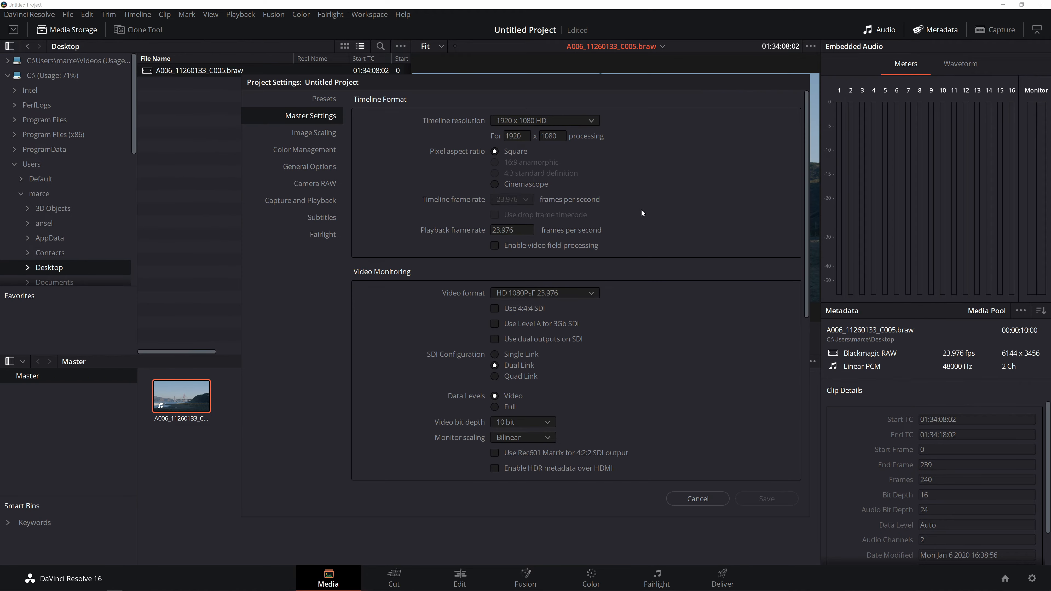
{"action": "left_click", "coordinate": [561, 120]}
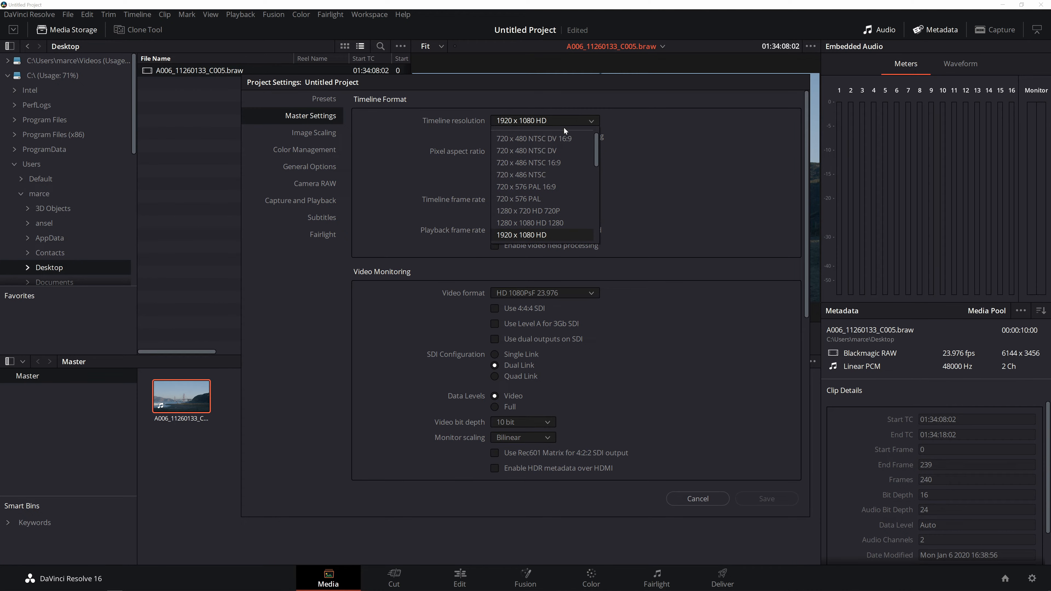
{"action": "scroll", "coordinate": [566, 161], "scroll_direction": "down", "scroll_amount": 3}
{"action": "left_click", "coordinate": [559, 181]}
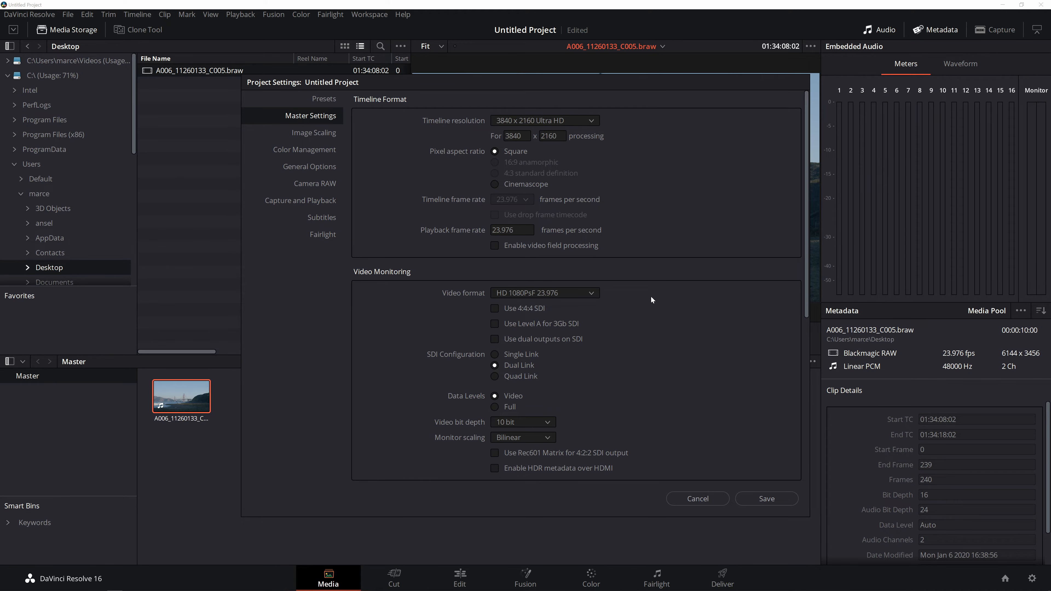
- Set the optimized media format and the render cache format to DNxHR HQ, and save the project settings
{"action": "scroll", "coordinate": [680, 253], "scroll_direction": "down", "scroll_amount": 4}
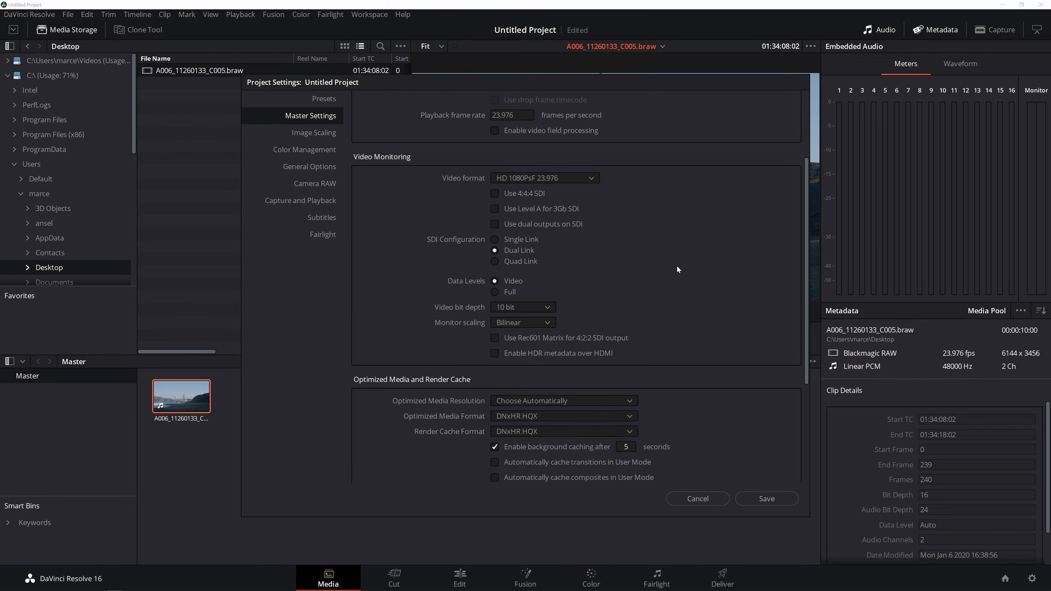
{"action": "scroll", "coordinate": [650, 346], "scroll_direction": "down", "scroll_amount": 2}
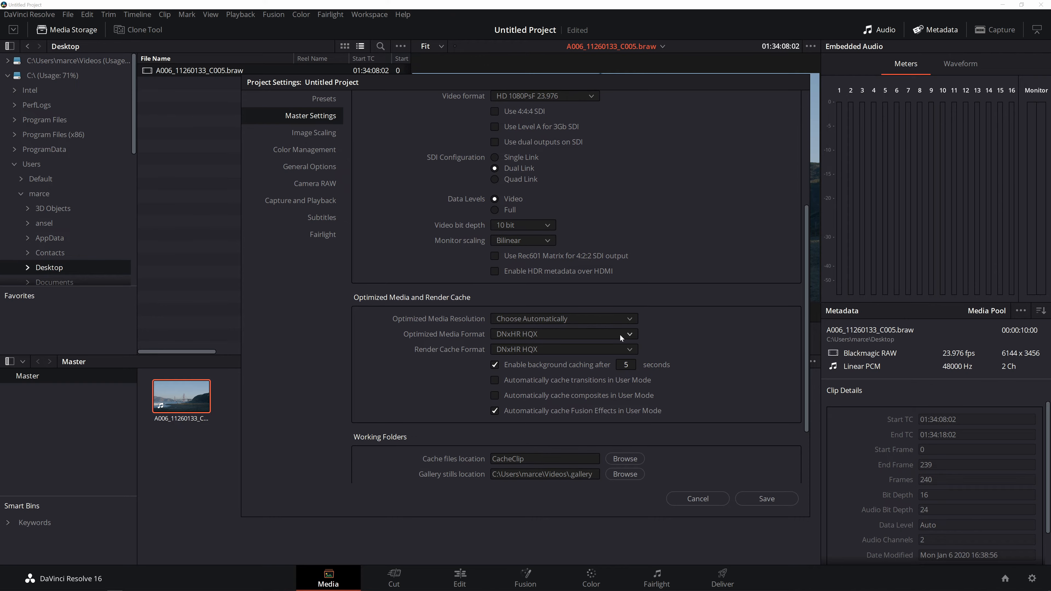
{"action": "left_click", "coordinate": [557, 335]}
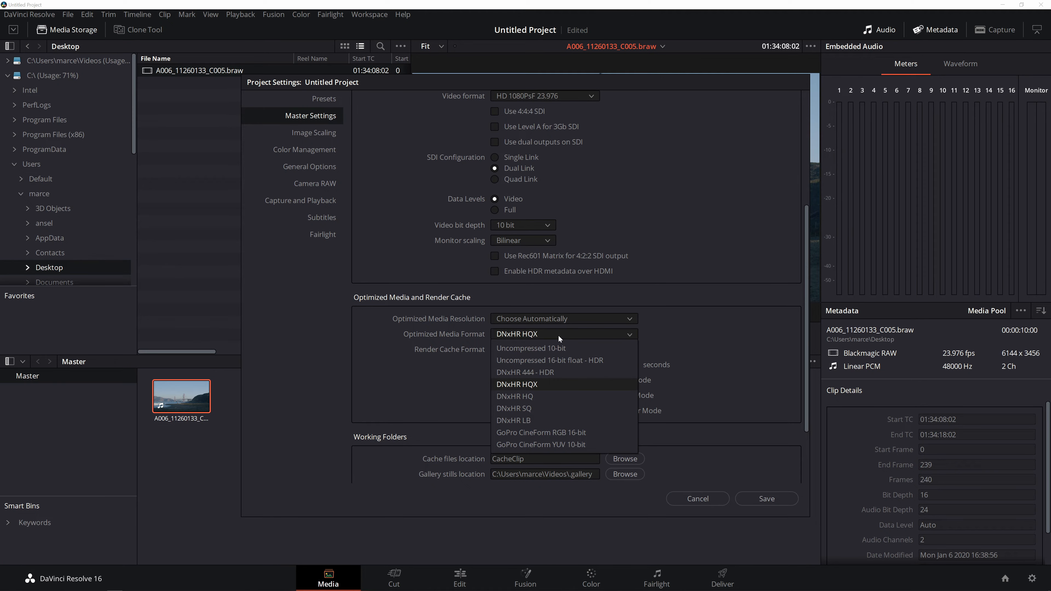
{"action": "left_click", "coordinate": [542, 396]}
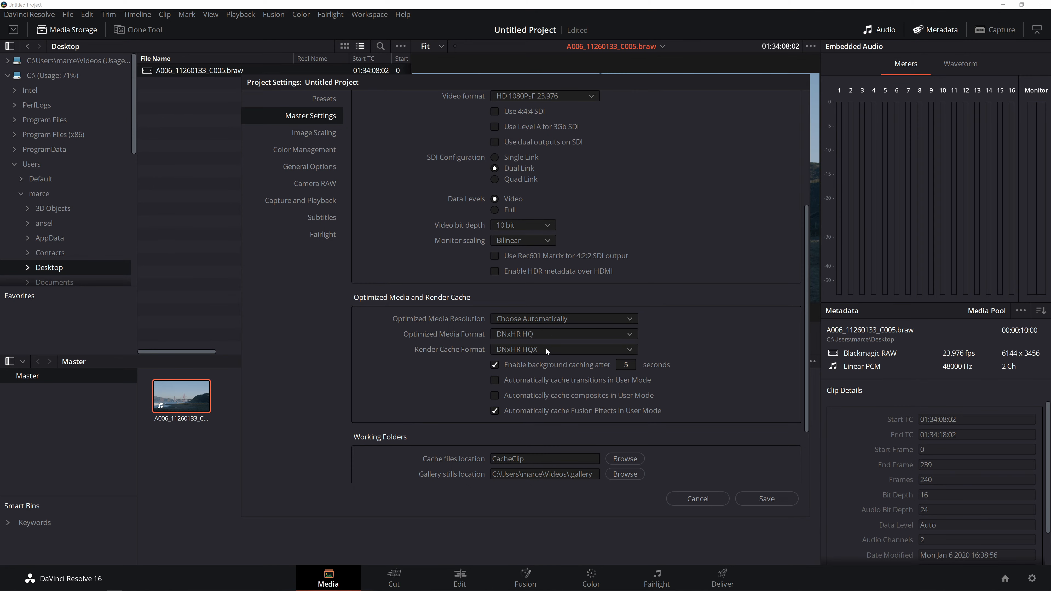
{"action": "left_click", "coordinate": [547, 349]}
{"action": "left_click", "coordinate": [544, 409]}
{"action": "left_click", "coordinate": [564, 320]}
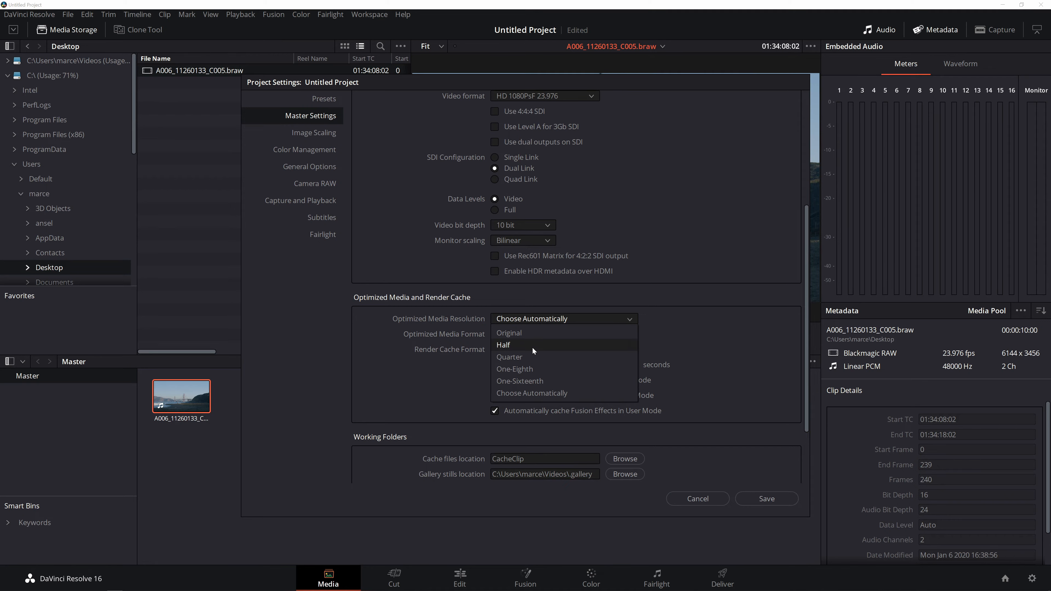
{"action": "left_click", "coordinate": [687, 317]}
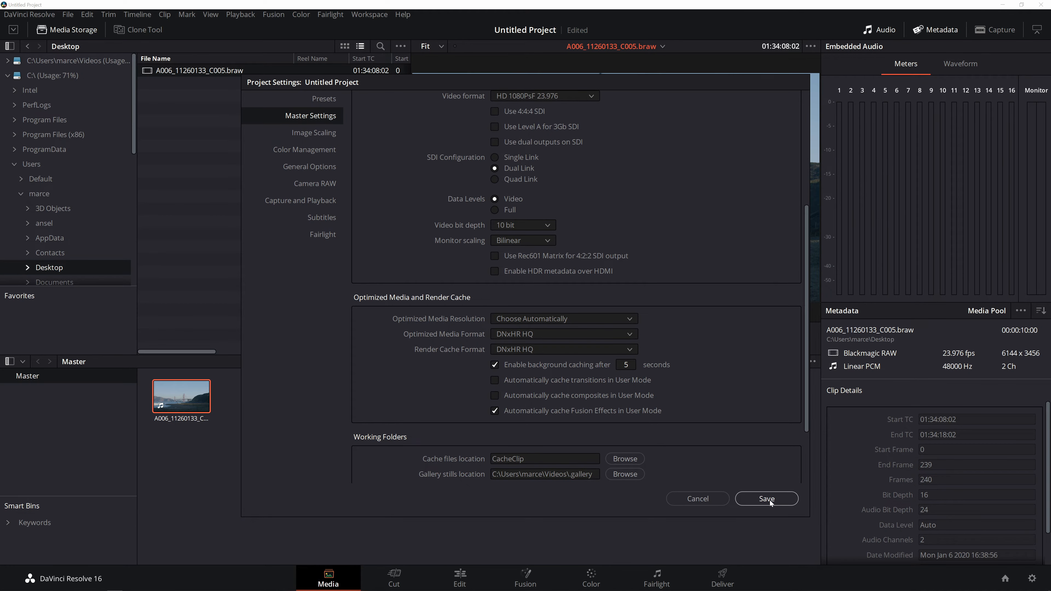
{"action": "scroll", "coordinate": [742, 393], "scroll_direction": "up", "scroll_amount": 5}
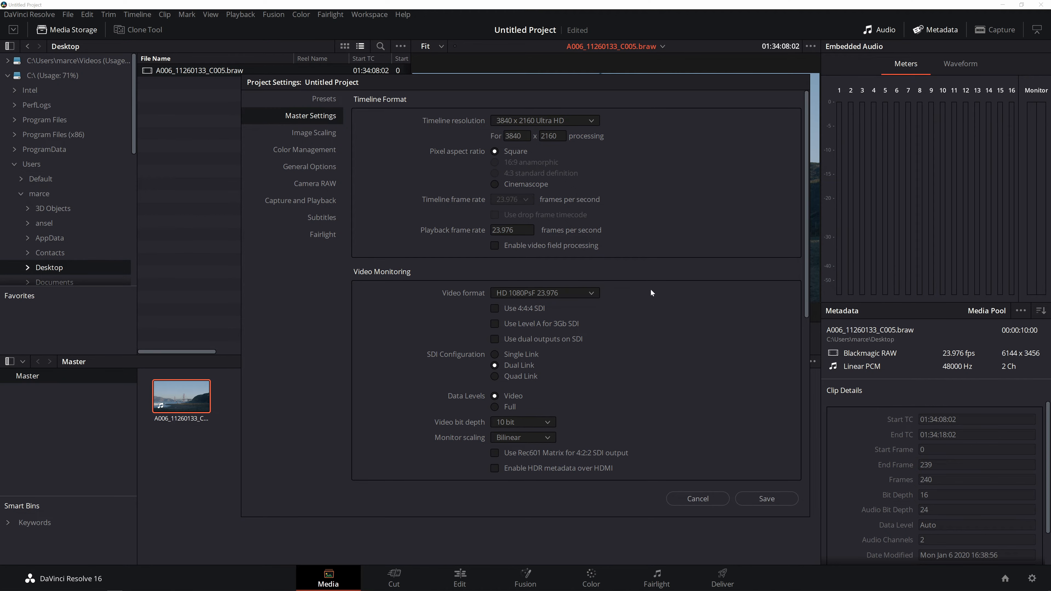
{"action": "left_click", "coordinate": [765, 499]}
- Preview the imported clip and create a new timeline from it with the default options
{"action": "key", "text": "space"}
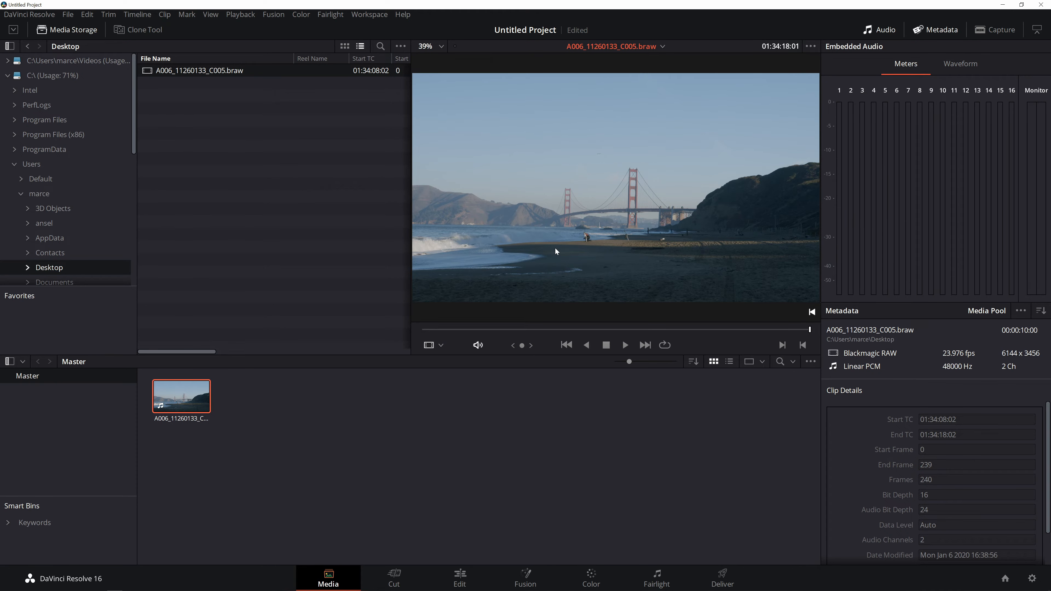
{"action": "right_click", "coordinate": [187, 397]}
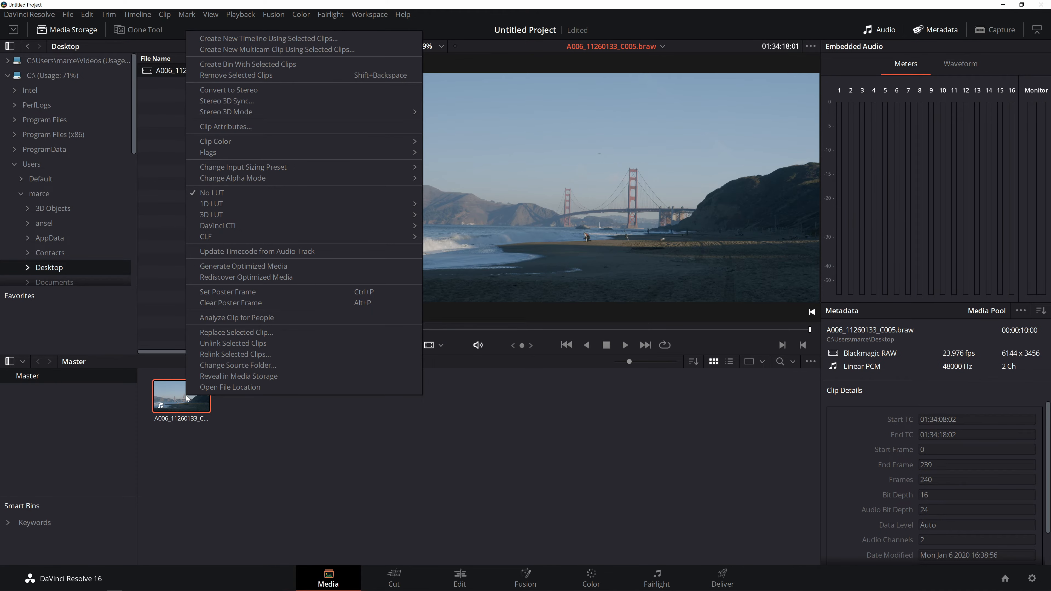
{"action": "left_click", "coordinate": [264, 38]}
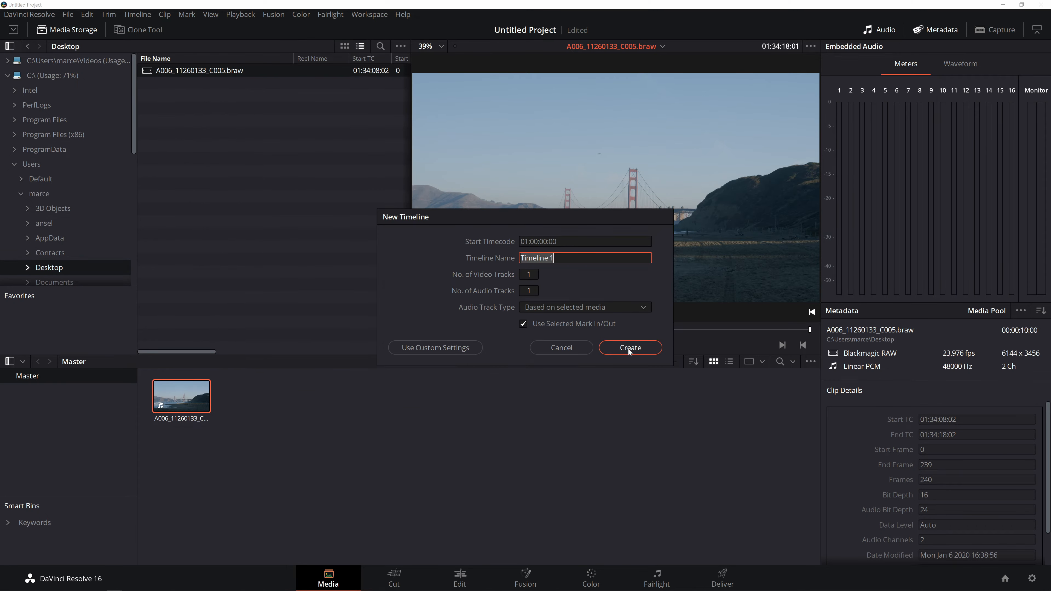
{"action": "left_click", "coordinate": [628, 349]}
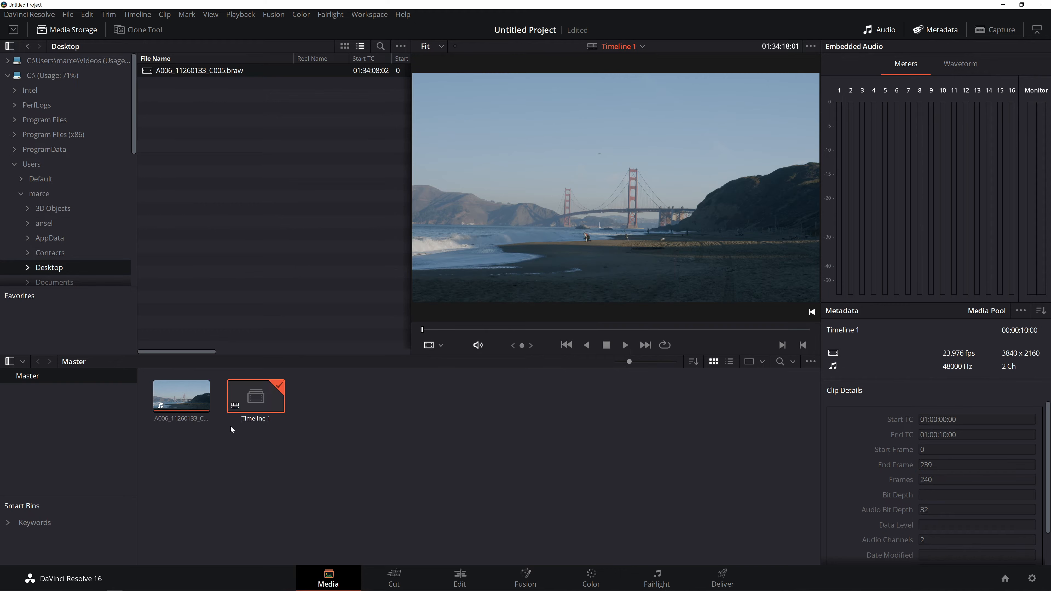
- Open the new timeline for editing and play it from the beginning
{"action": "double_click", "coordinate": [266, 399]}
{"action": "left_click", "coordinate": [434, 472]}
{"action": "mouse_move", "coordinate": [422, 395]}
{"action": "left_mouse_down"}
{"action": "mouse_move", "coordinate": [393, 401]}
{"action": "mouse_move", "coordinate": [423, 403]}
{"action": "left_mouse_up"}
{"action": "key", "text": "Home"}
{"action": "key", "text": "space"}
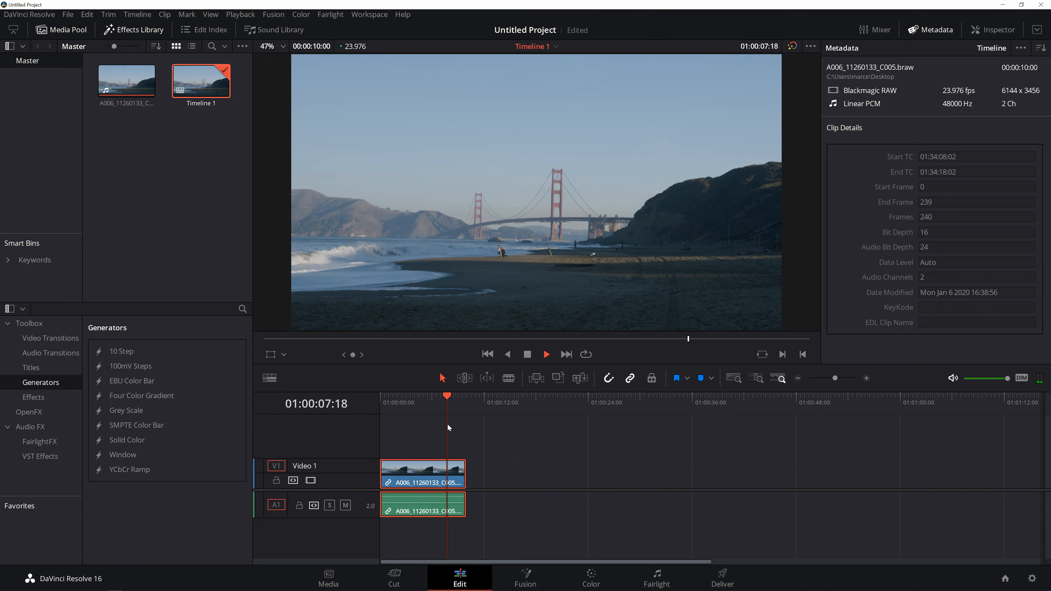
{"action": "key", "text": "space"}
- Examine the frame at 01:00:03:05 in close-up, and watch the clip play in full screen
{"action": "left_click_drag", "start_coordinate": [399, 406], "coordinate": [408, 407]}
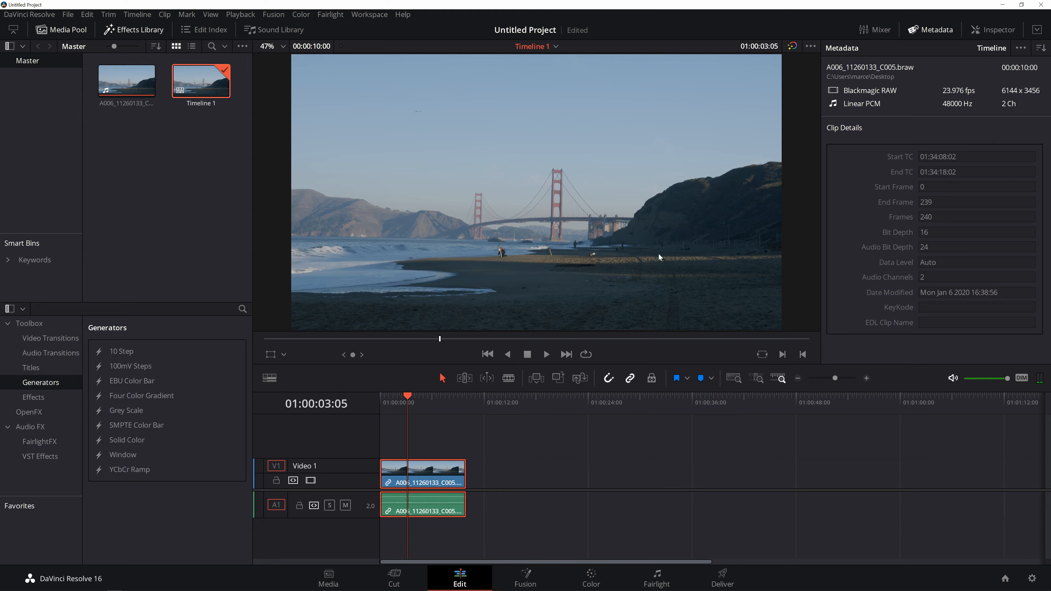
{"action": "scroll", "coordinate": [659, 253], "scroll_direction": "up", "scroll_amount": 3}
{"action": "scroll", "coordinate": [637, 289], "scroll_direction": "down", "scroll_amount": 2}
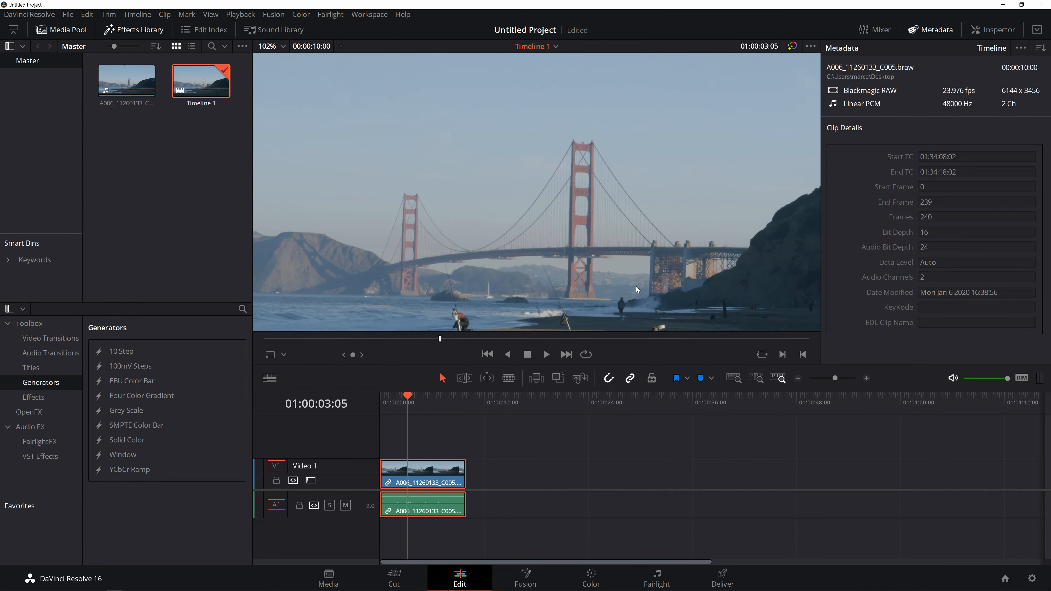
{"action": "scroll", "coordinate": [636, 287], "scroll_direction": "down", "scroll_amount": 1}
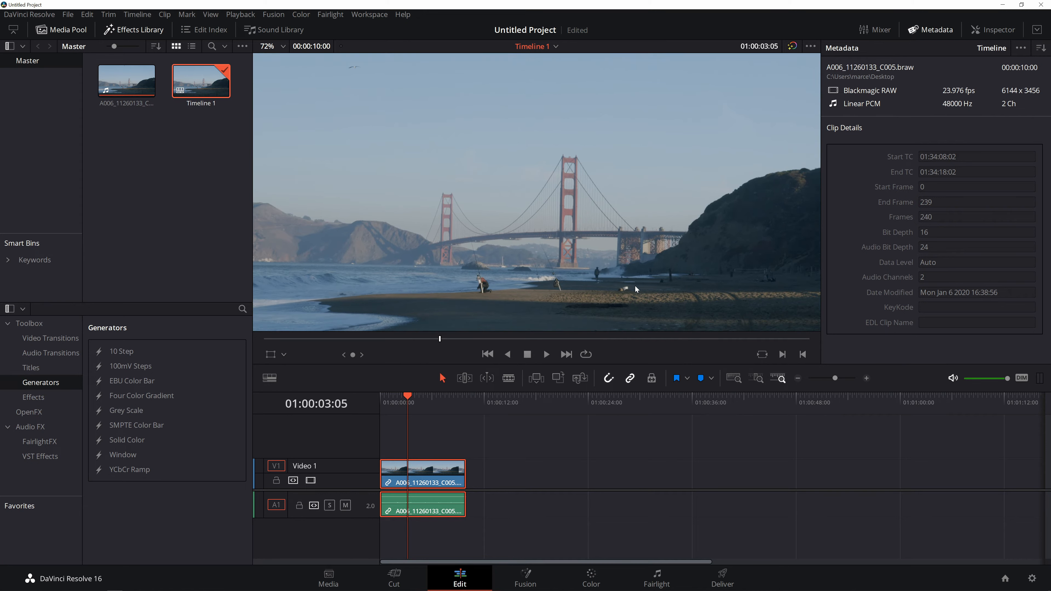
{"action": "scroll", "coordinate": [599, 295], "scroll_direction": "down", "scroll_amount": 1}
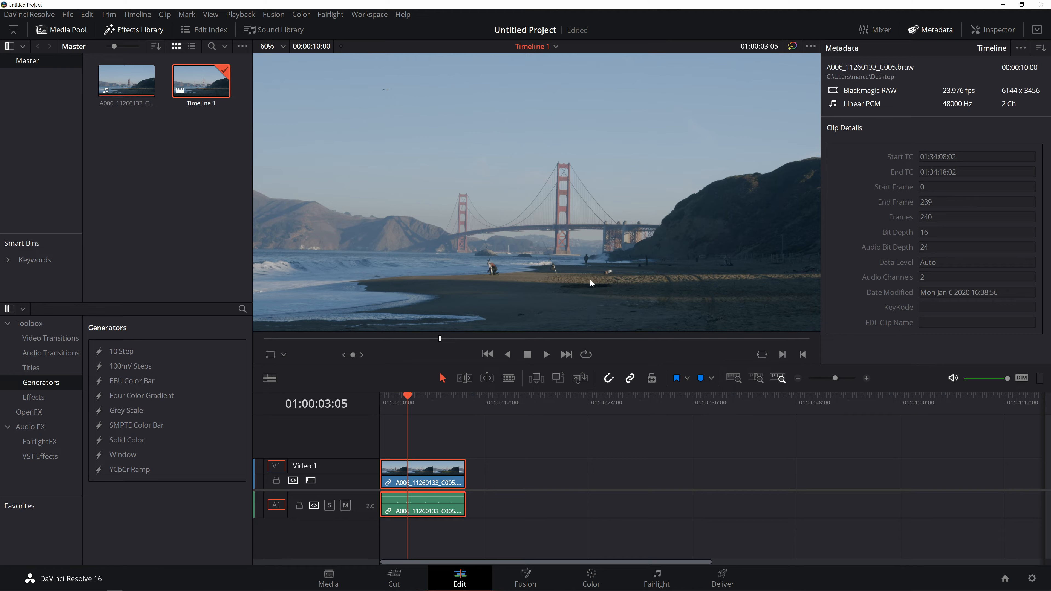
{"action": "scroll", "coordinate": [582, 279], "scroll_direction": "down", "scroll_amount": 3}
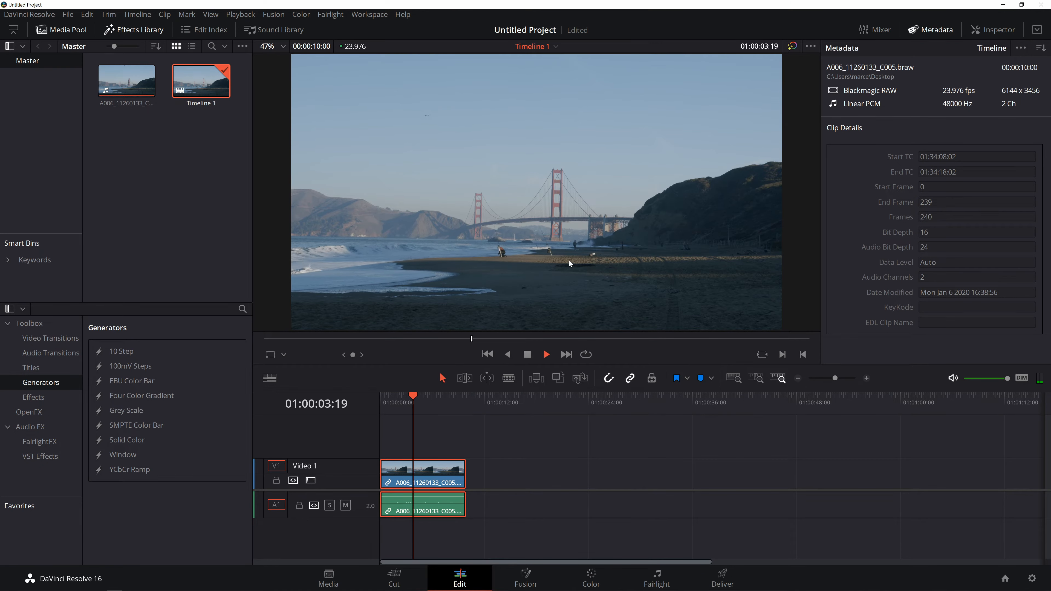
{"action": "key", "text": "ctrl+f"}
{"action": "mouse_move", "coordinate": [579, 275]}
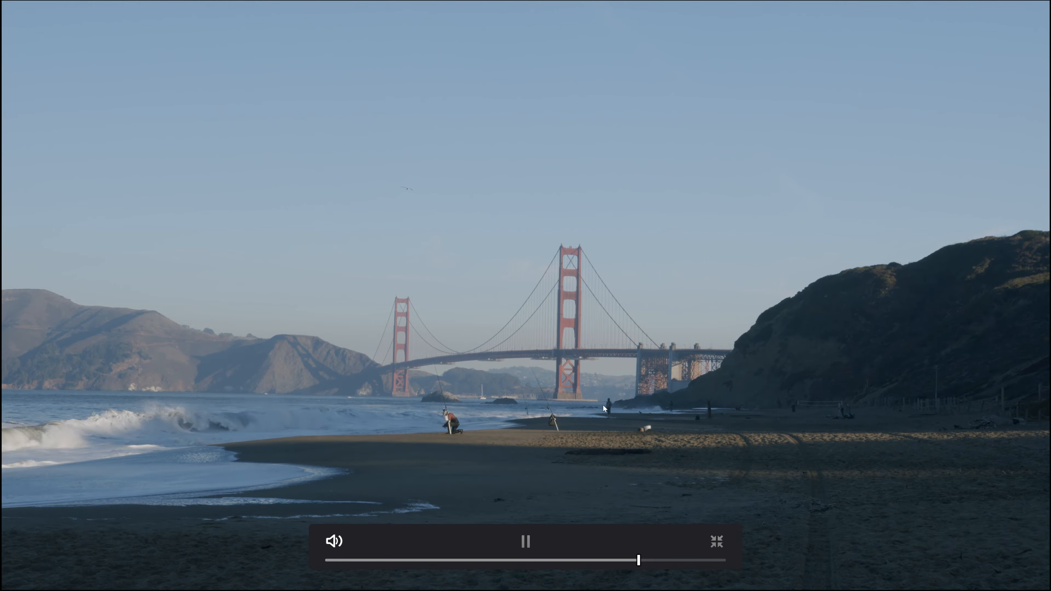
{"action": "key", "text": "Escape"}
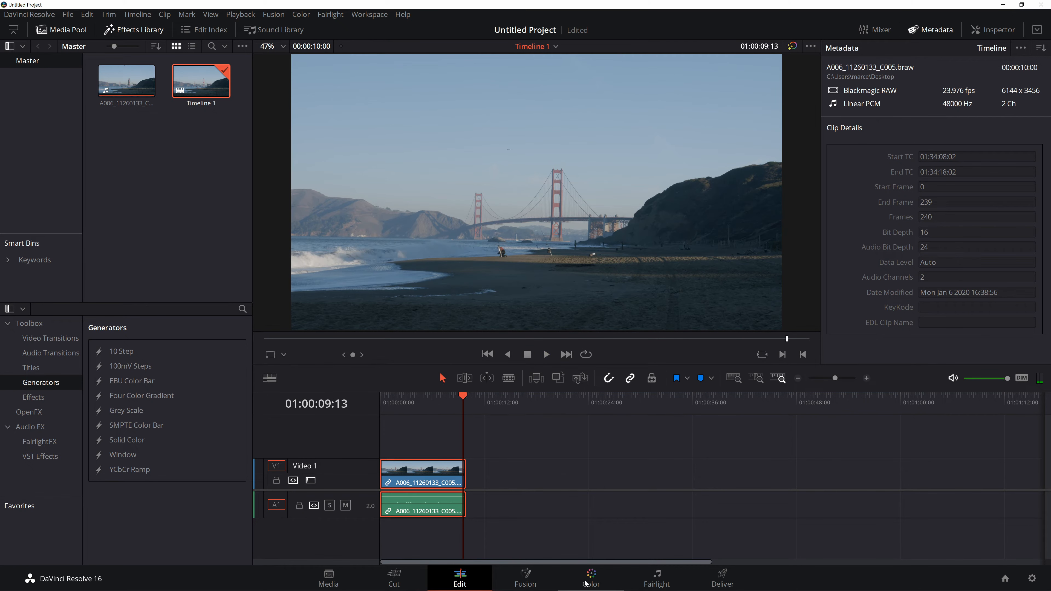
- Open the clip's Camera Raw controls for grading and look through the Decode Quality options
{"action": "left_click", "coordinate": [597, 586]}
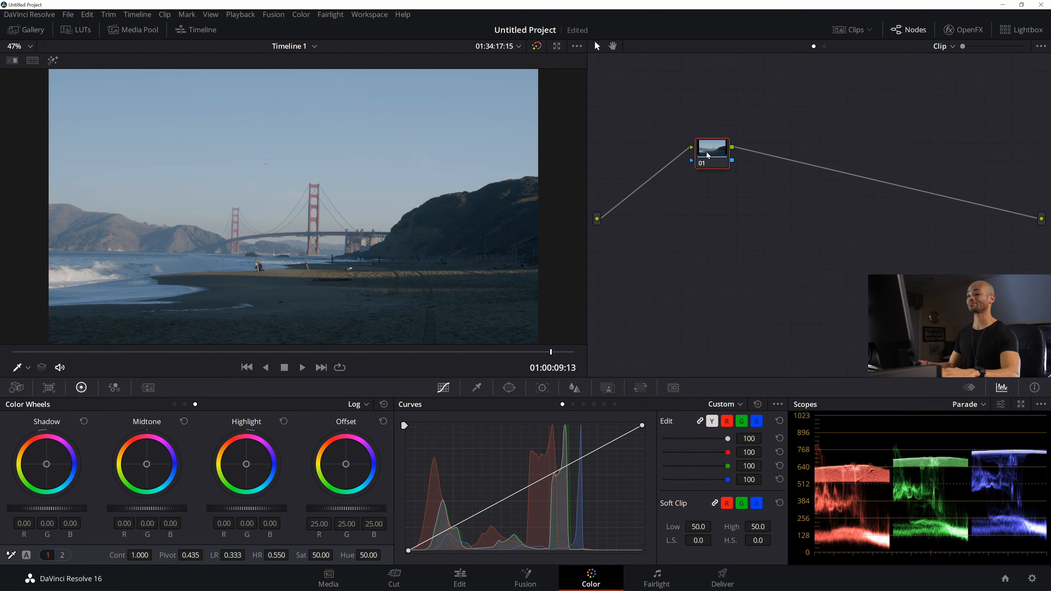
{"action": "left_click", "coordinate": [15, 390]}
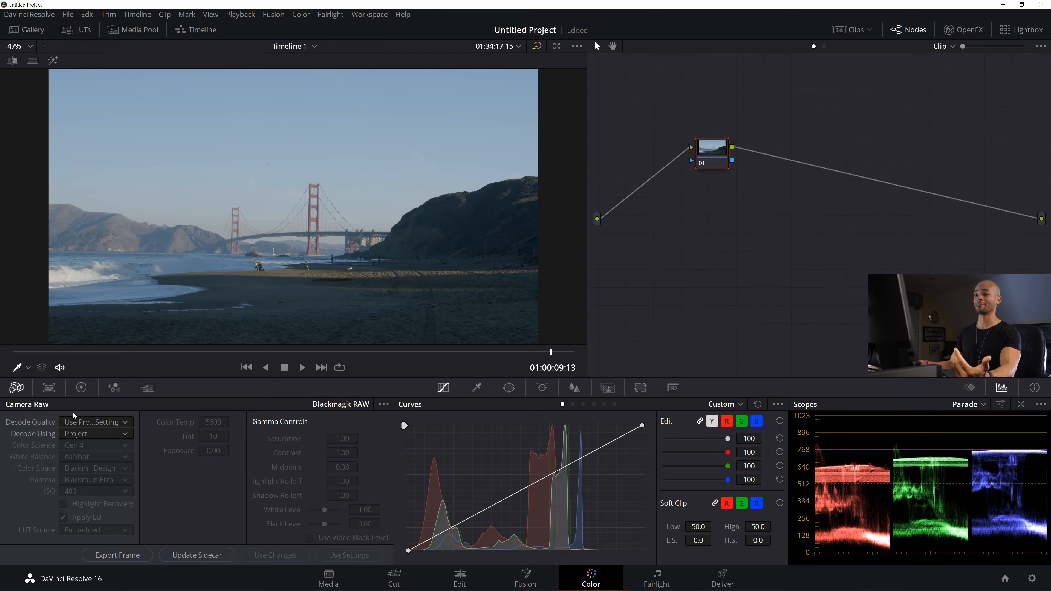
{"action": "left_click", "coordinate": [103, 422]}
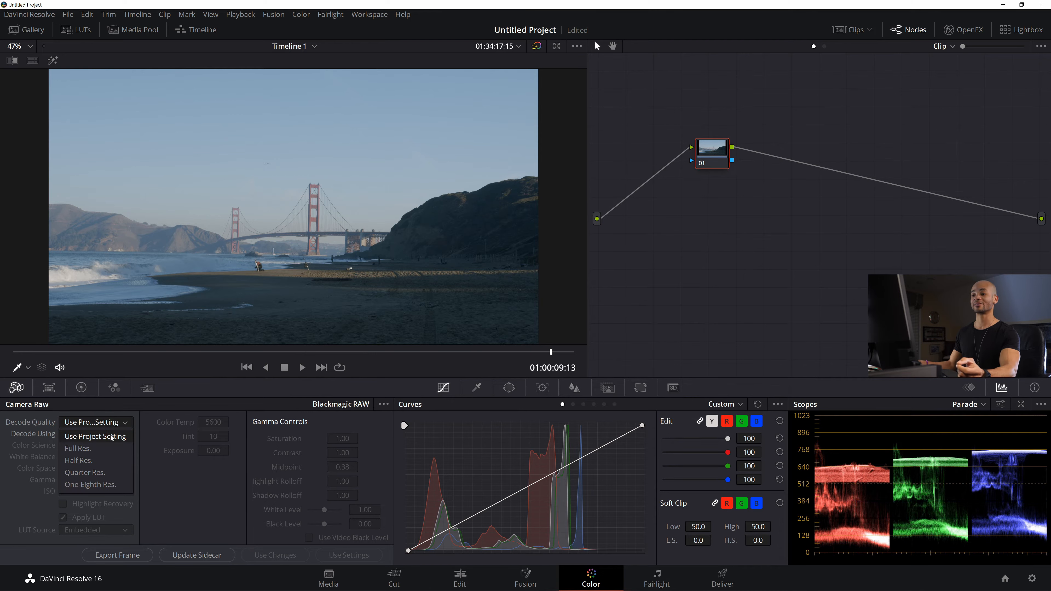
{"action": "left_click", "coordinate": [119, 427]}
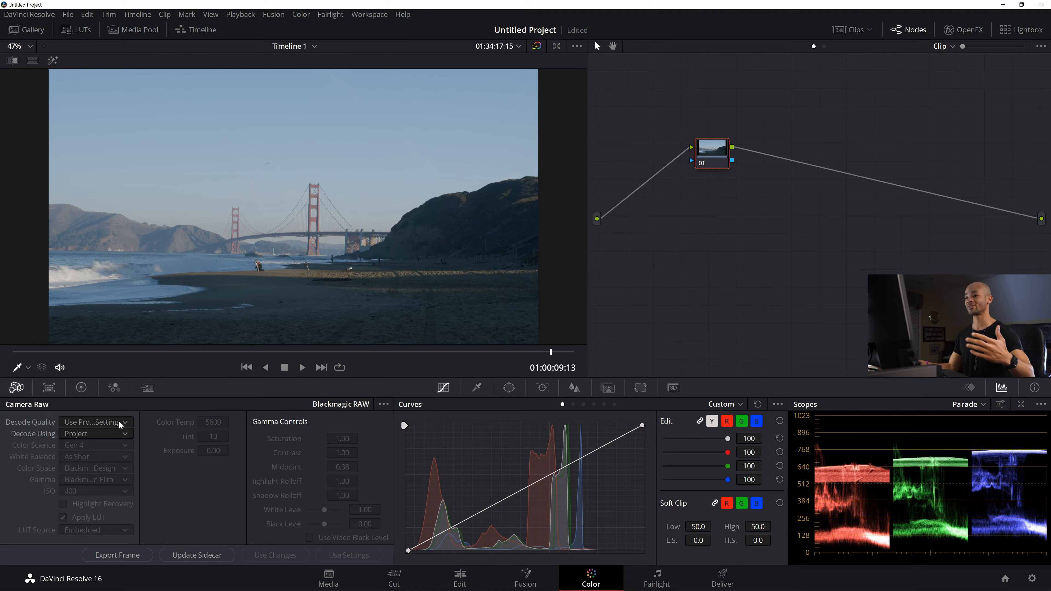
- Examine the color management section of the project settings
{"action": "left_click", "coordinate": [68, 14]}
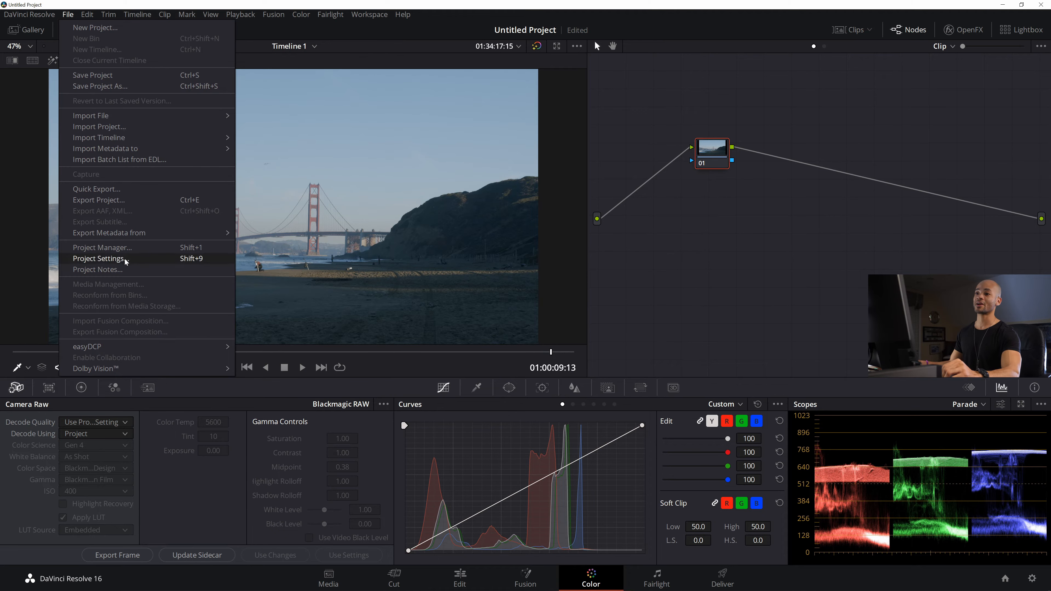
{"action": "left_click", "coordinate": [100, 258]}
{"action": "left_click", "coordinate": [309, 151]}
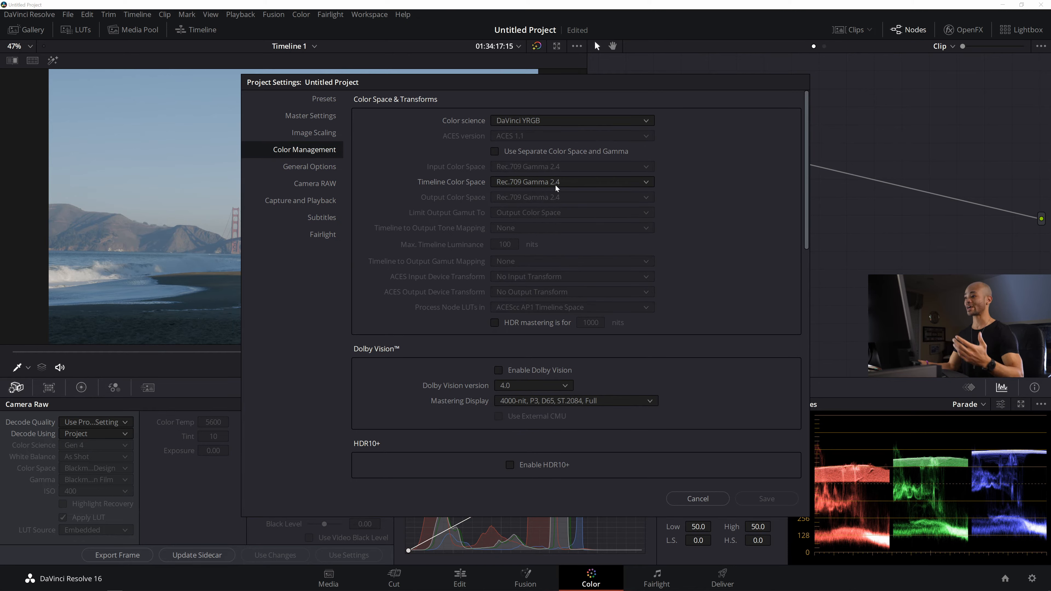
{"action": "left_click", "coordinate": [688, 497]}
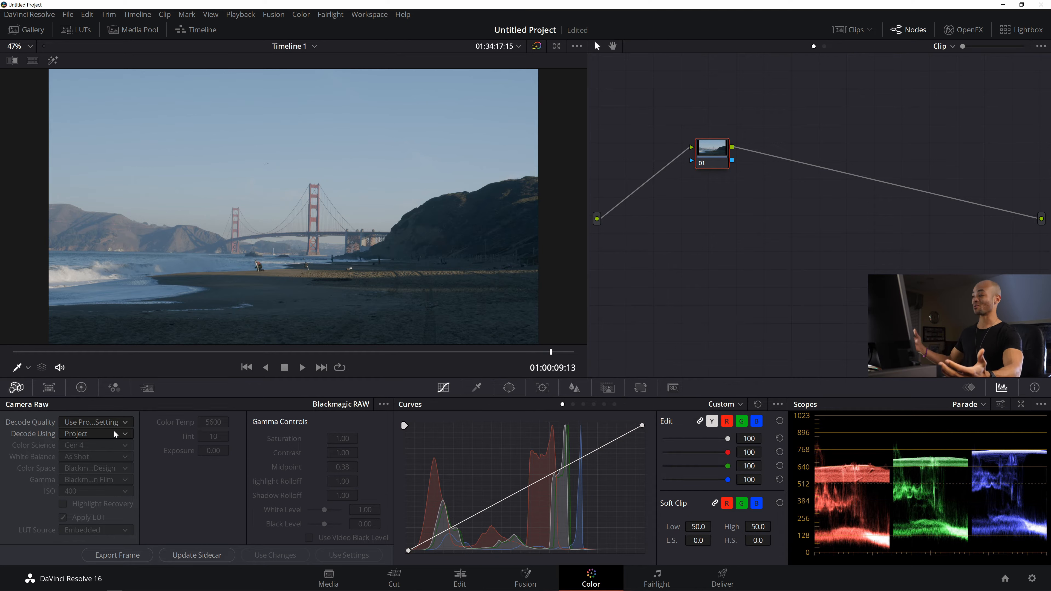
- Set the raw footage to decode using Clip, and compare the image with Apply LUT off and on
{"action": "left_click", "coordinate": [98, 433]}
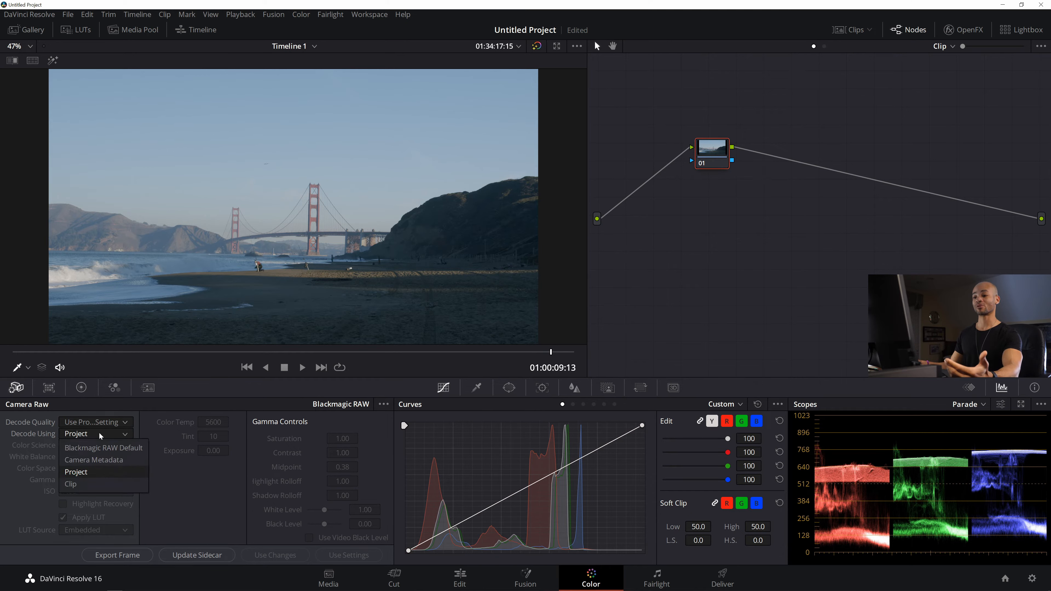
{"action": "left_click", "coordinate": [94, 483]}
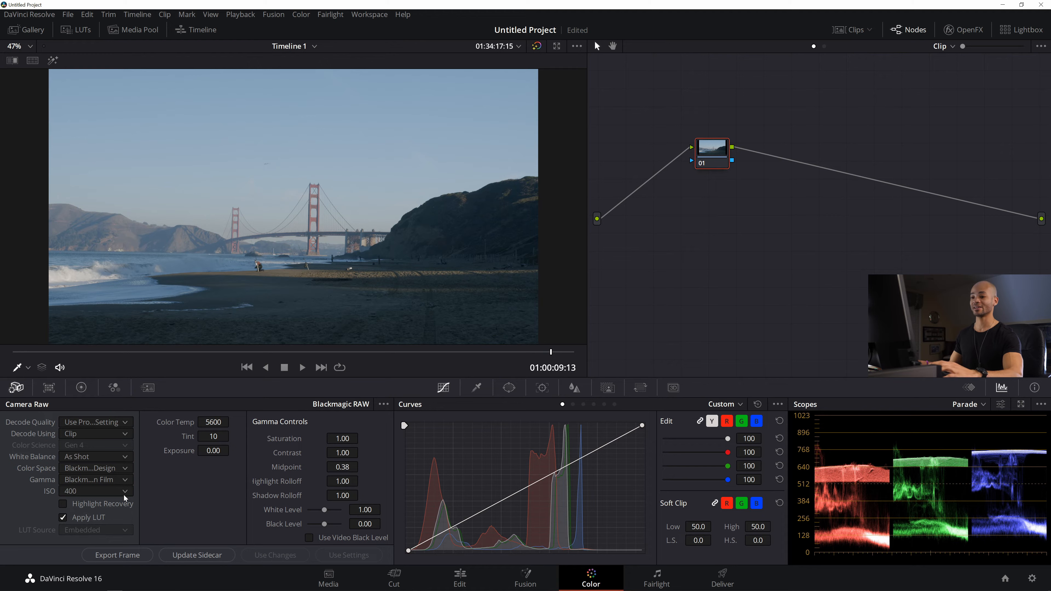
{"action": "left_click", "coordinate": [76, 521]}
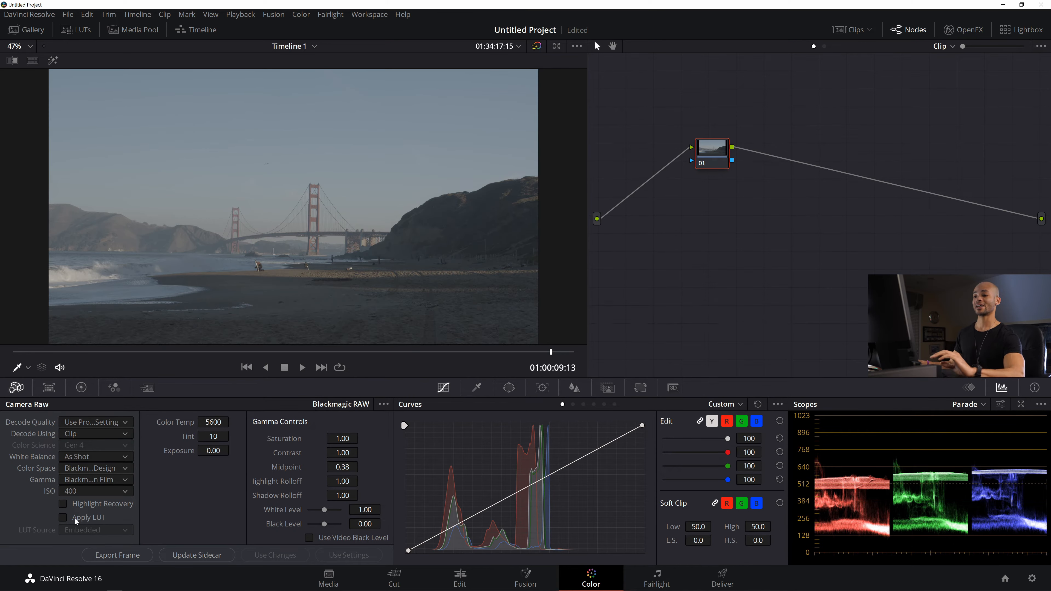
{"action": "left_click", "coordinate": [75, 519]}
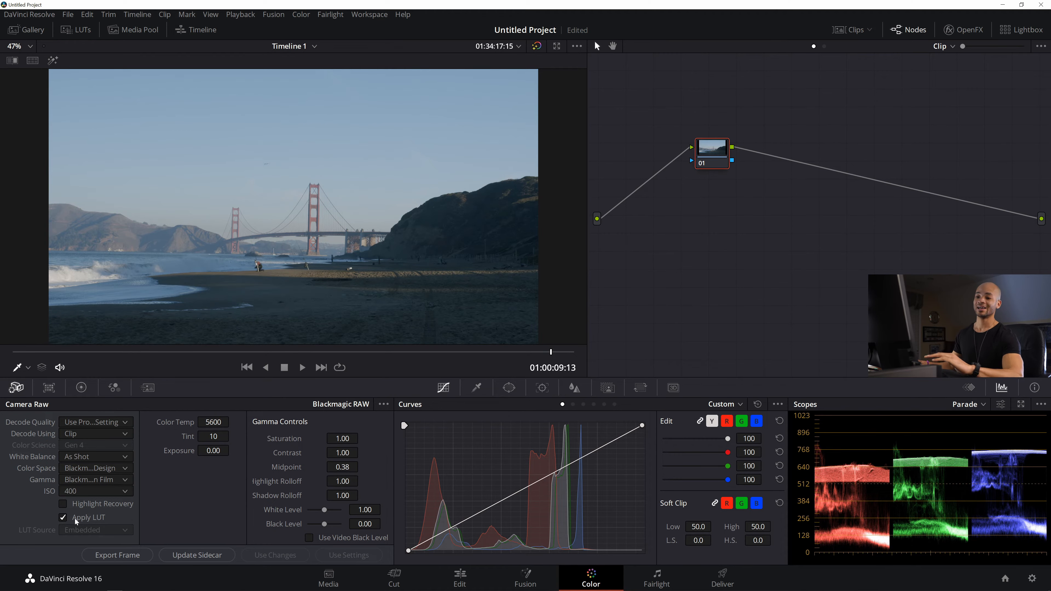
- Compare the image with Apply LUT off and on, leave it off, and look over the second page of color wheel adjustments
{"action": "left_click", "coordinate": [75, 518]}
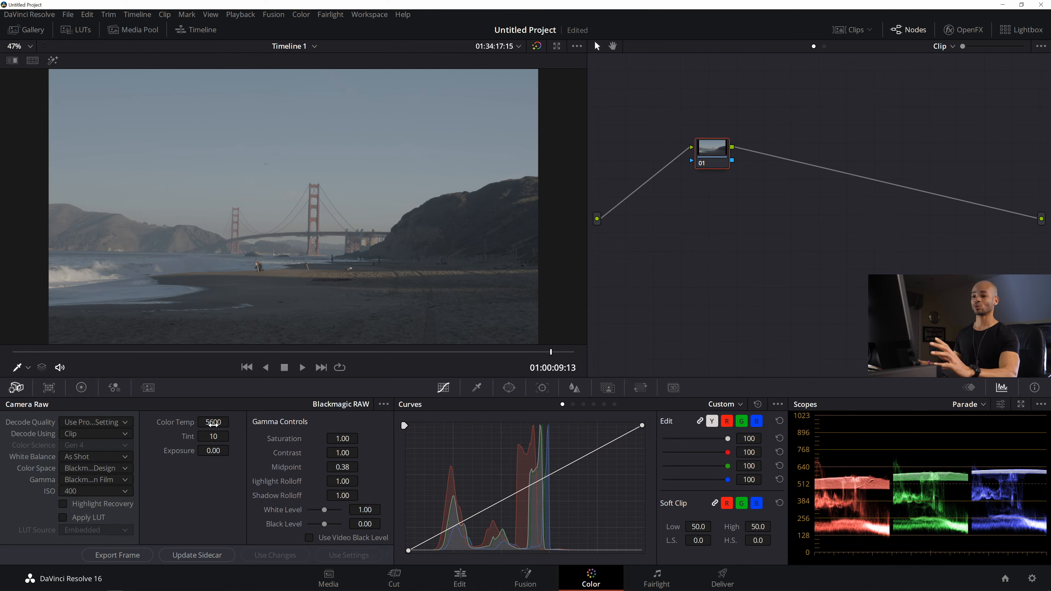
{"action": "left_click", "coordinate": [82, 388]}
{"action": "left_click", "coordinate": [85, 388]}
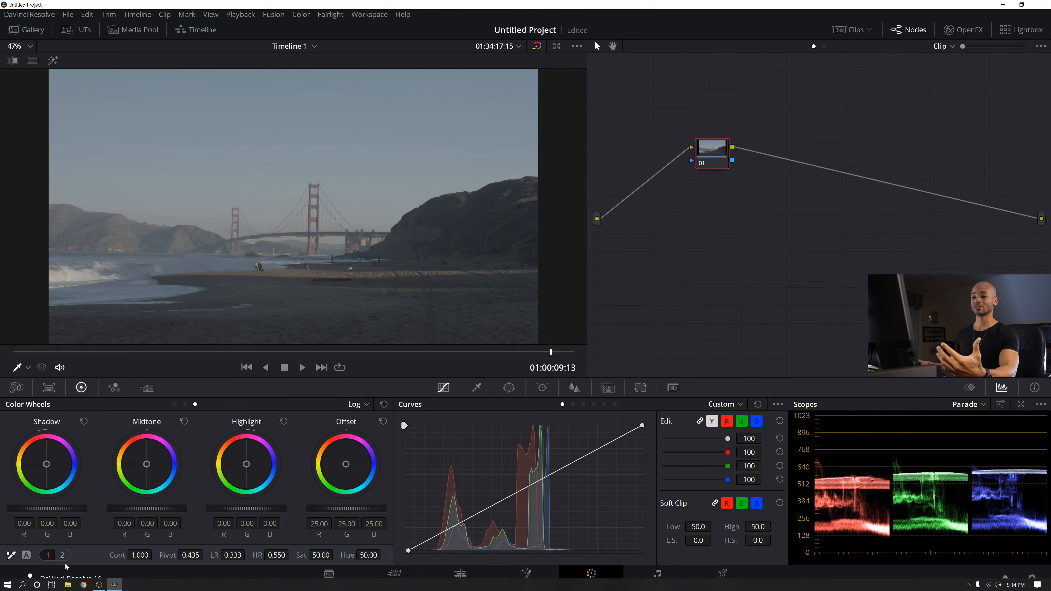
{"action": "left_click", "coordinate": [62, 555]}
{"action": "left_click", "coordinate": [18, 388]}
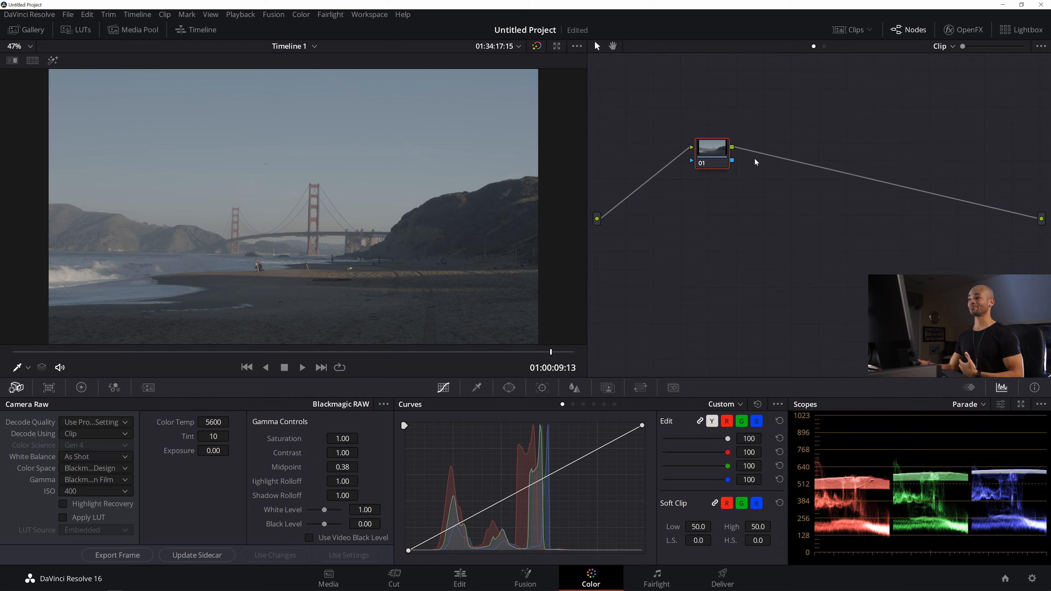
{"action": "left_click_drag", "start_coordinate": [212, 423], "coordinate": [640, 113]}
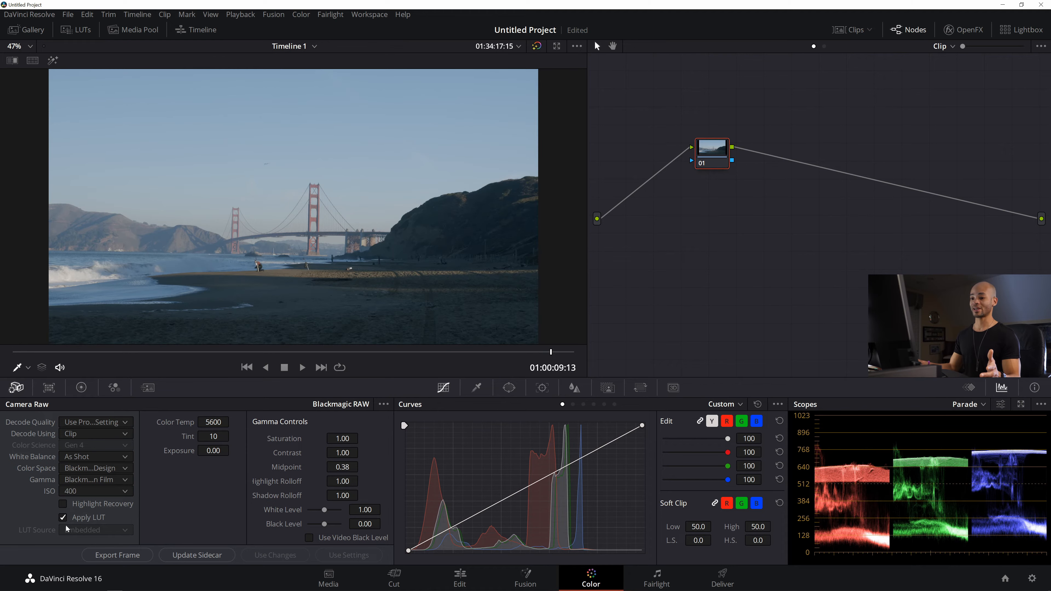
{"action": "left_click", "coordinate": [64, 518]}
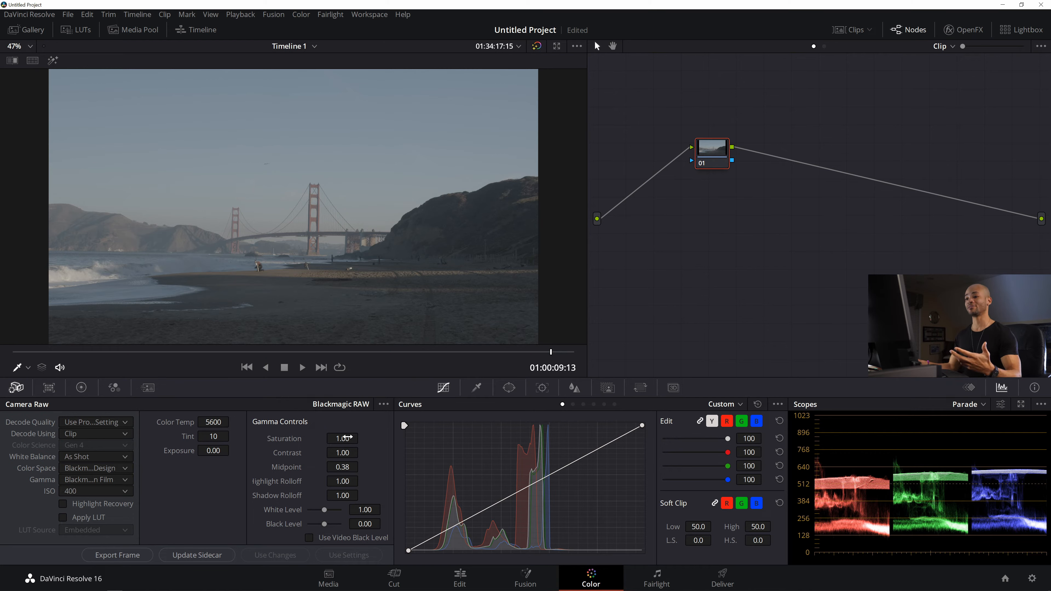
- Label the first node WB and warm the image by setting its Temp to about 120
{"action": "left_click_drag", "start_coordinate": [713, 154], "coordinate": [651, 227]}
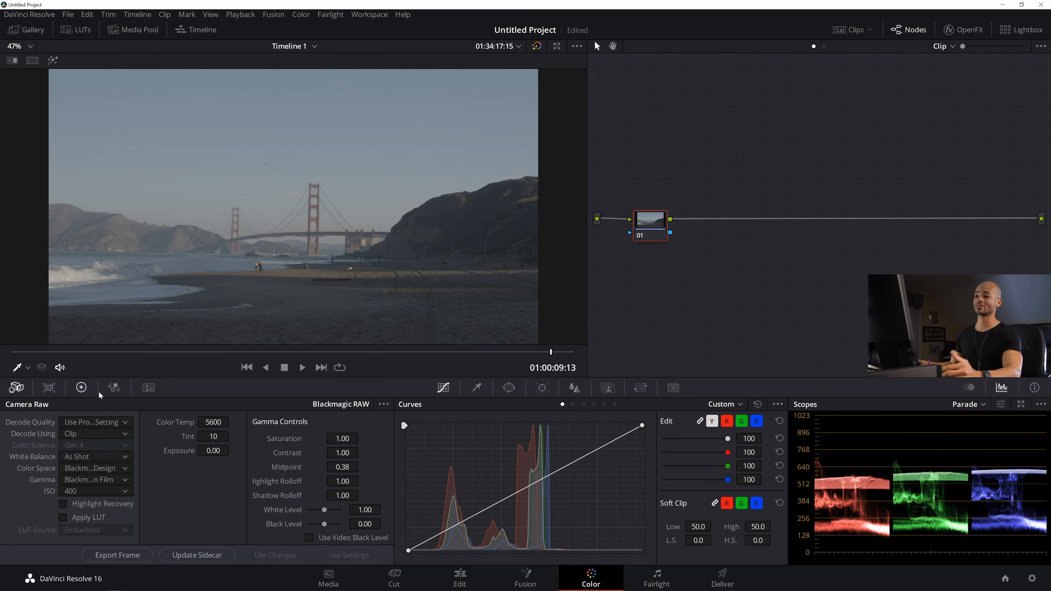
{"action": "left_click_drag", "start_coordinate": [659, 225], "coordinate": [650, 225]}
{"action": "right_click", "coordinate": [650, 224]}
{"action": "left_click", "coordinate": [692, 244]}
{"action": "type", "text": "WB"}
{"action": "key", "text": "Return"}
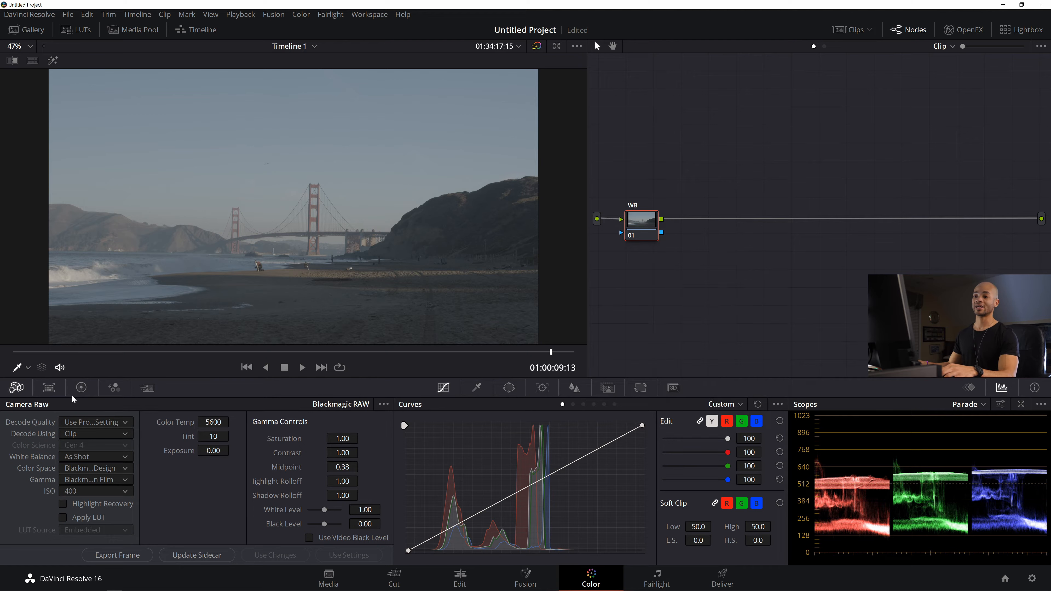
{"action": "left_click", "coordinate": [82, 388]}
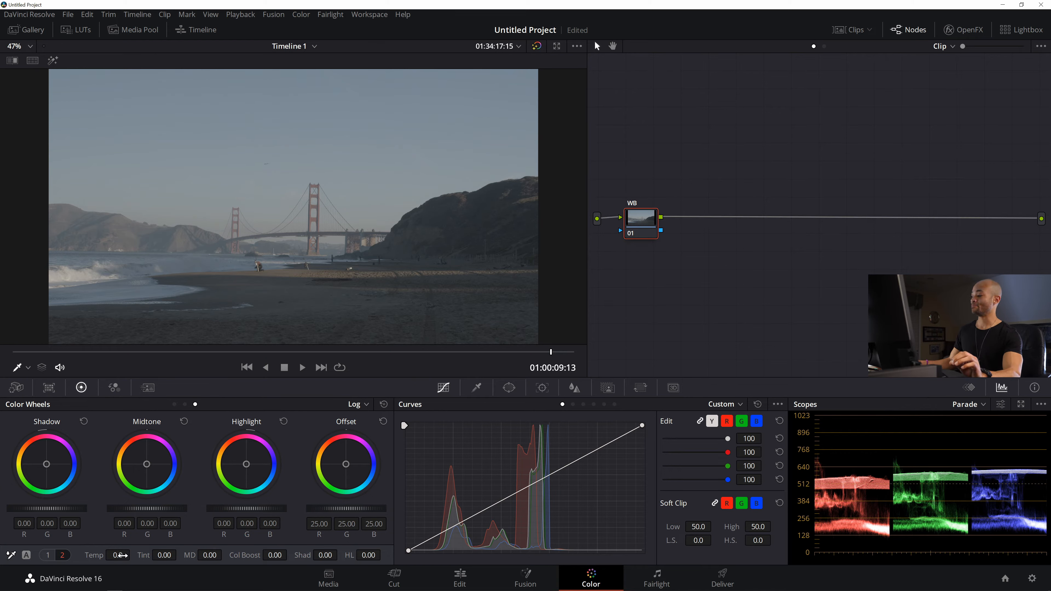
{"action": "left_click_drag", "start_coordinate": [120, 556], "coordinate": [133, 555]}
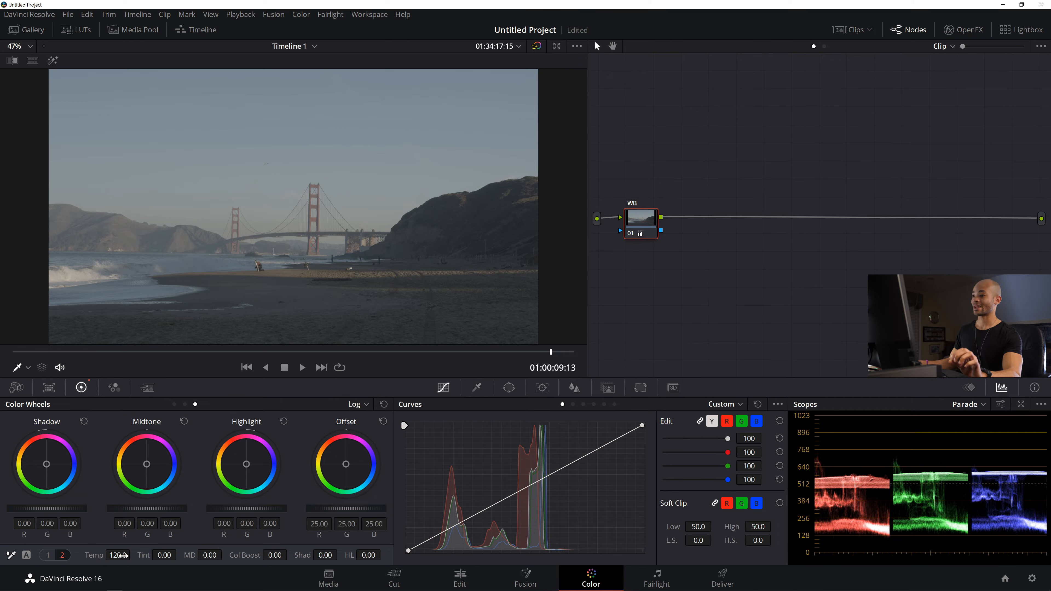
- Add a serial node after the WB node and label it Contrast
{"action": "key", "text": "alt+s"}
{"action": "right_click", "coordinate": [693, 222]}
{"action": "left_click", "coordinate": [733, 244]}
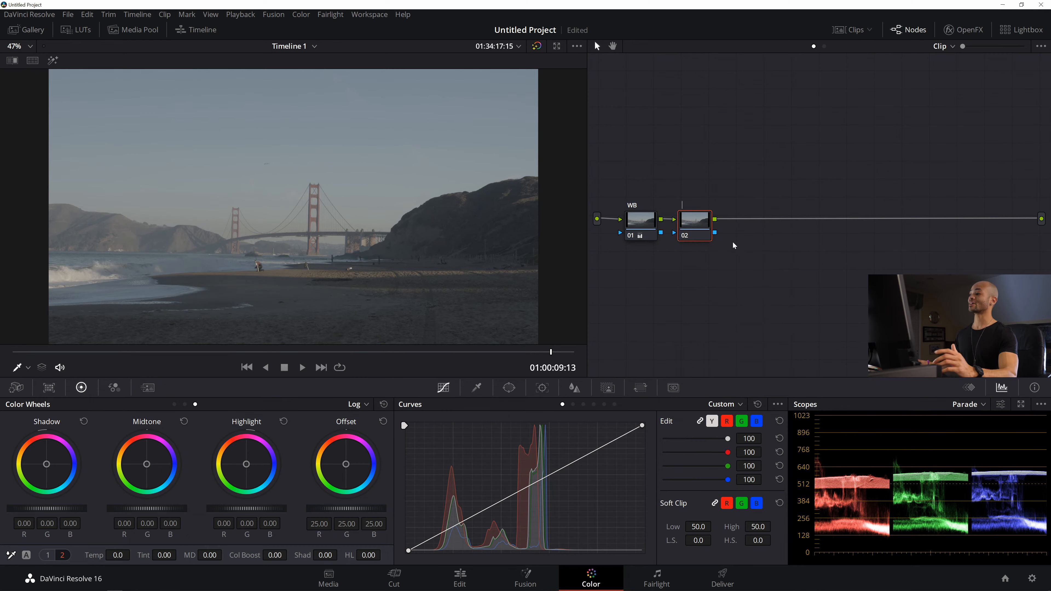
{"action": "type", "text": "Contrast"}
{"action": "key", "text": "Return"}
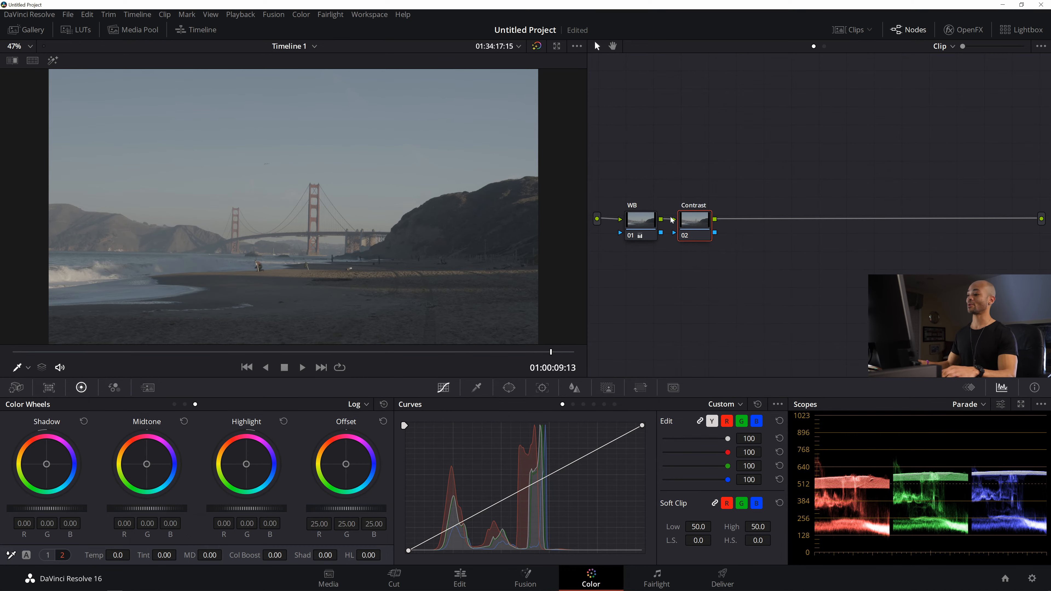
- On the Contrast node's custom curve, anchor the highlights, pull down a shadow point and shift the black point inward to deepen the blacks
{"action": "left_click", "coordinate": [571, 465]}
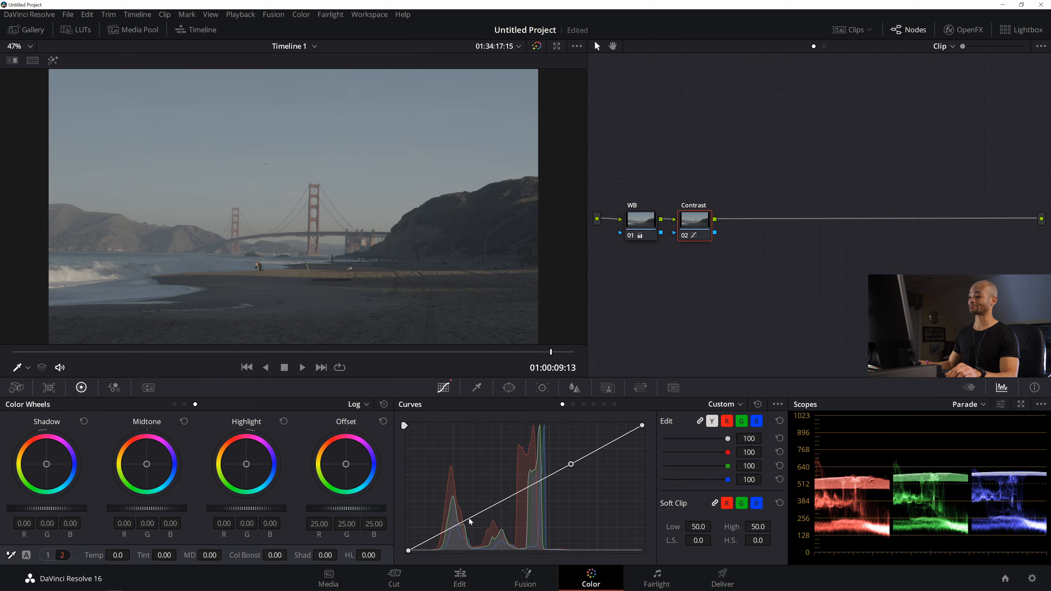
{"action": "left_click_drag", "start_coordinate": [463, 523], "coordinate": [462, 531]}
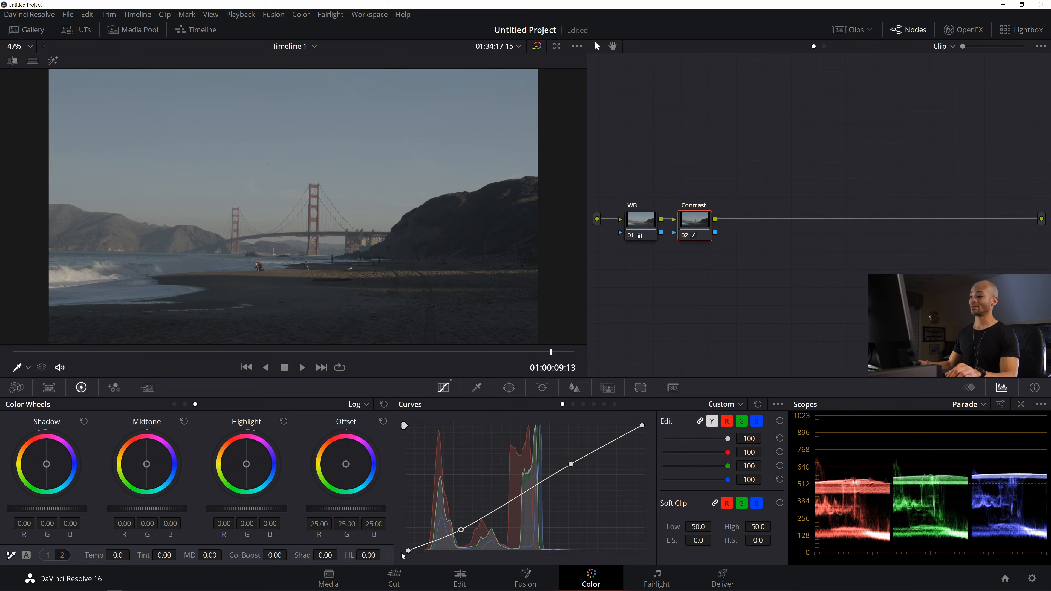
{"action": "left_click_drag", "start_coordinate": [409, 552], "coordinate": [436, 559]}
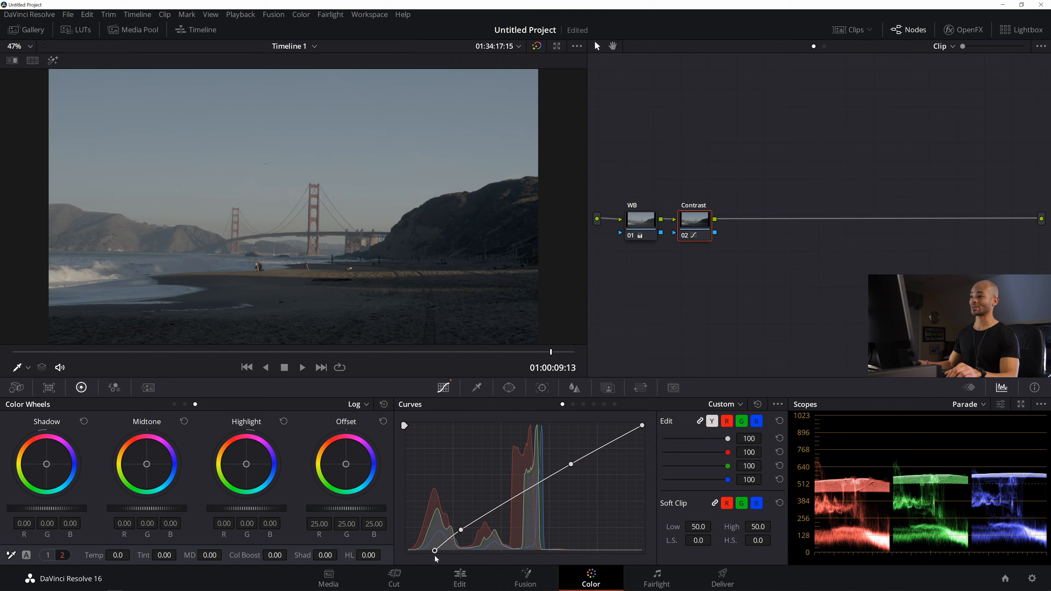
{"action": "left_click", "coordinate": [461, 530]}
- Insert a serial node between the WB and Contrast nodes, and disable the Contrast node
{"action": "left_click_drag", "start_coordinate": [692, 234], "coordinate": [797, 234]}
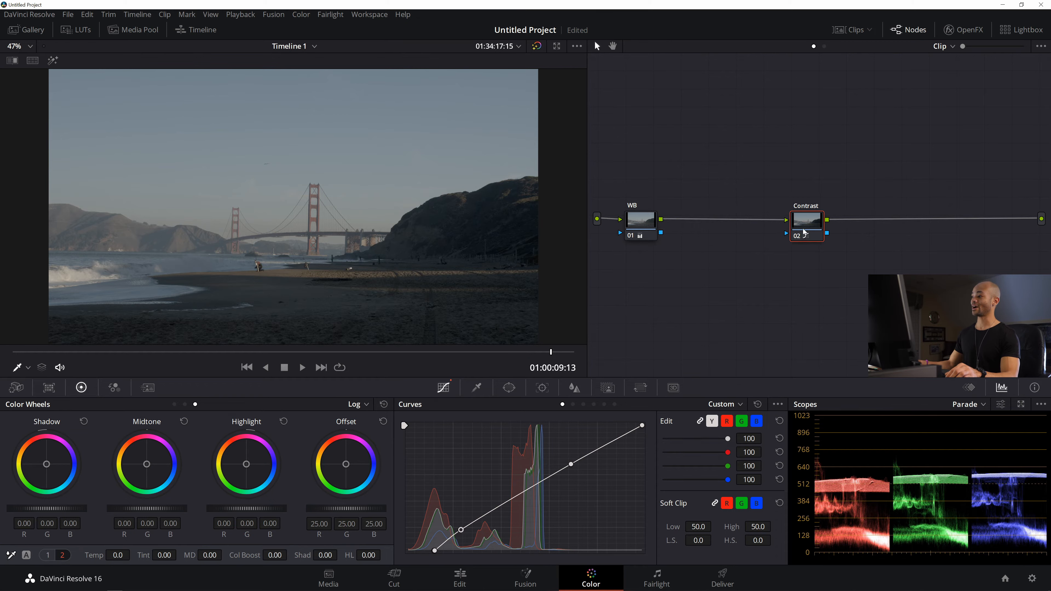
{"action": "left_click", "coordinate": [640, 228]}
{"action": "key", "text": "alt+s"}
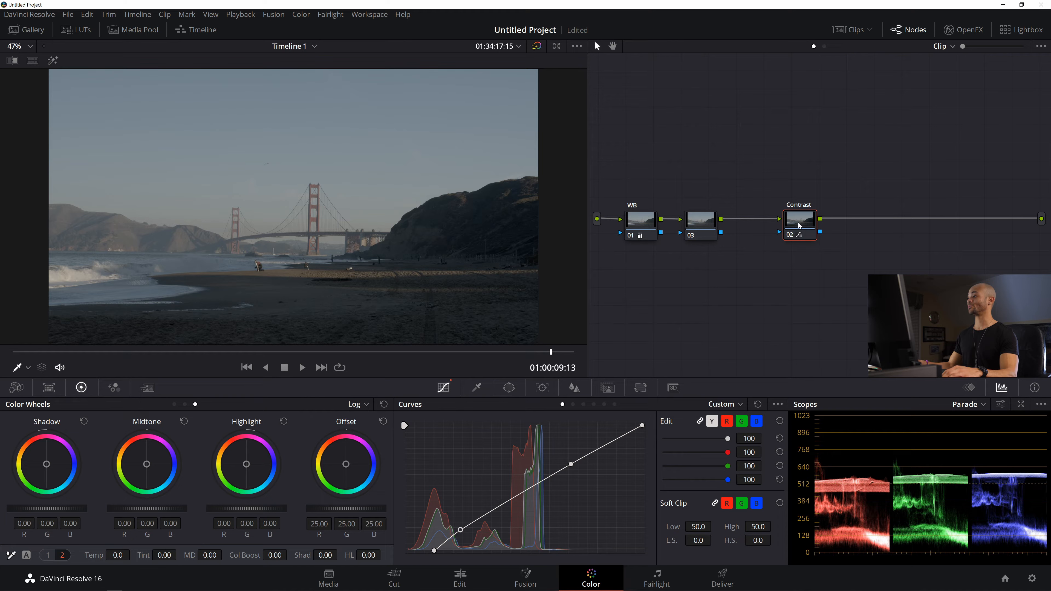
{"action": "key", "text": "ctrl+d"}
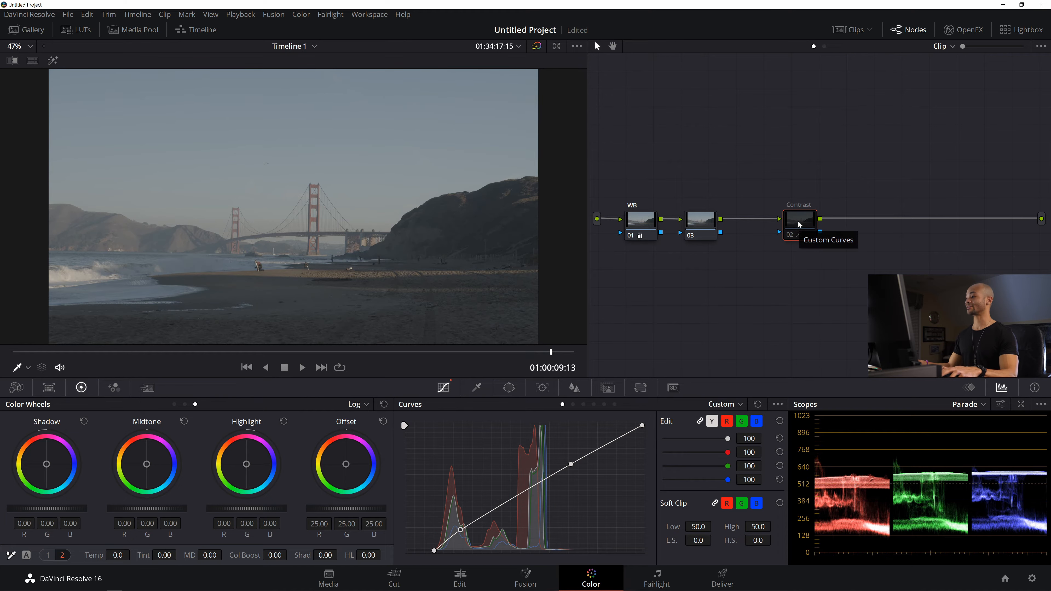
- Set the contrast of the middle node to 1.420 and examine the image in close-up
{"action": "left_click", "coordinate": [700, 222]}
{"action": "left_click", "coordinate": [48, 555]}
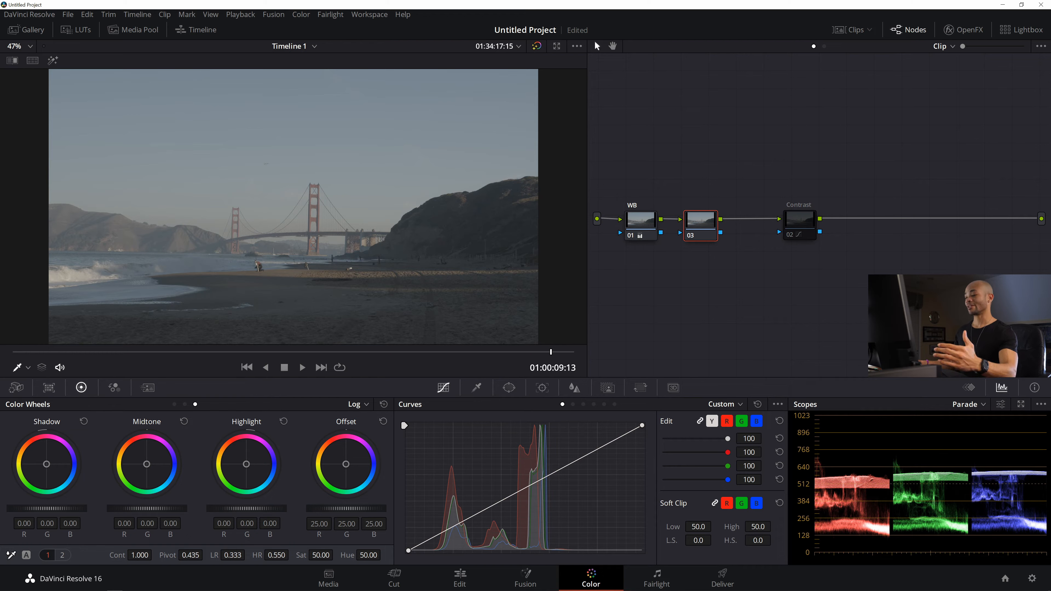
{"action": "left_click_drag", "start_coordinate": [140, 555], "coordinate": [158, 555]}
{"action": "scroll", "coordinate": [491, 239], "scroll_direction": "up", "scroll_amount": 5}
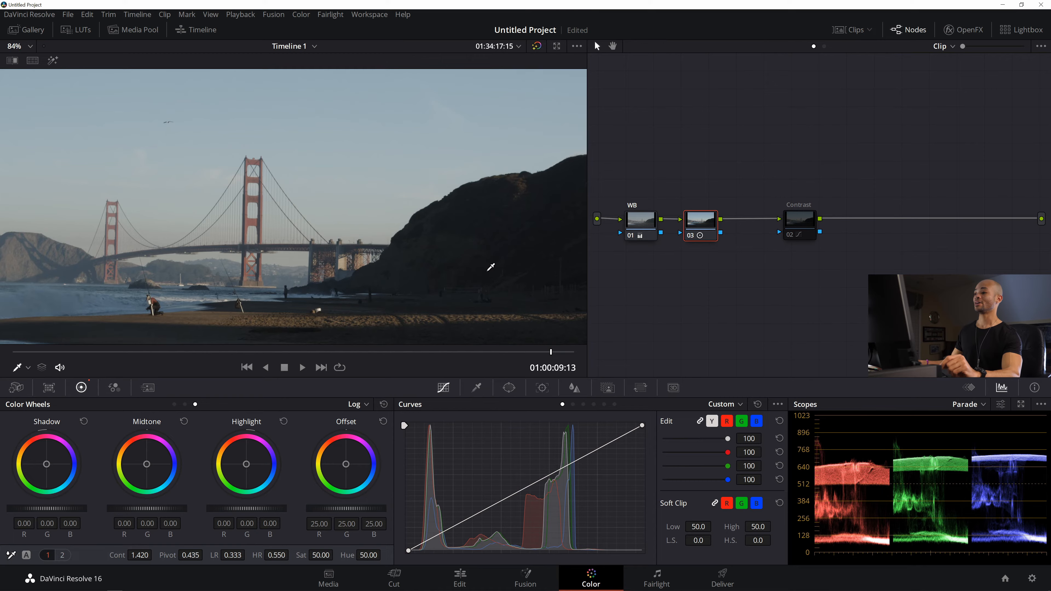
{"action": "scroll", "coordinate": [491, 265], "scroll_direction": "down", "scroll_amount": 4}
{"action": "scroll", "coordinate": [483, 264], "scroll_direction": "down", "scroll_amount": 1}
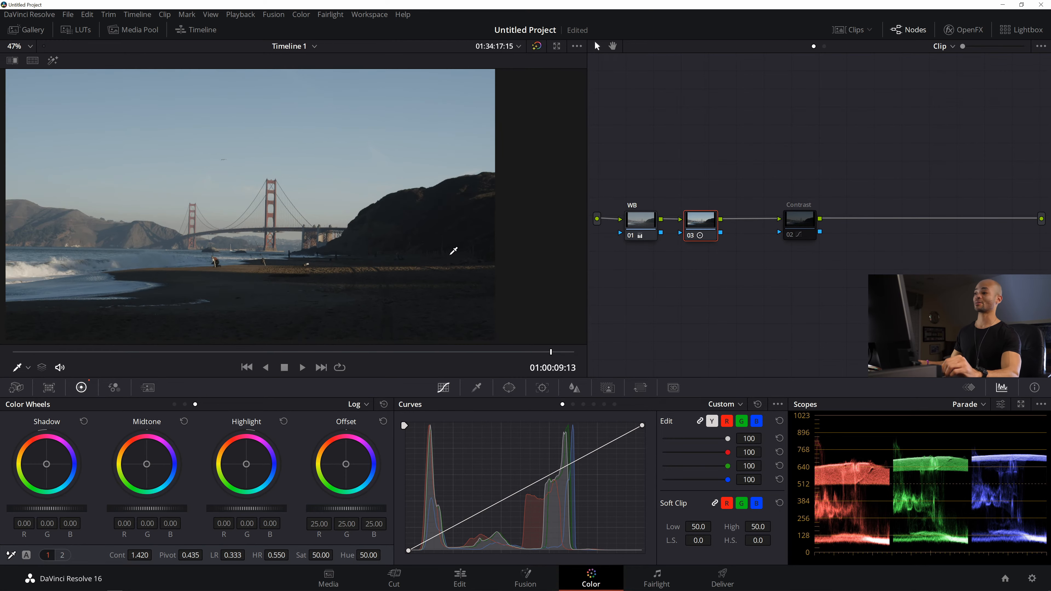
- Reset and delete the middle node, and move the Contrast node back beside the WB node
{"action": "right_click", "coordinate": [717, 228]}
{"action": "left_click", "coordinate": [718, 228]}
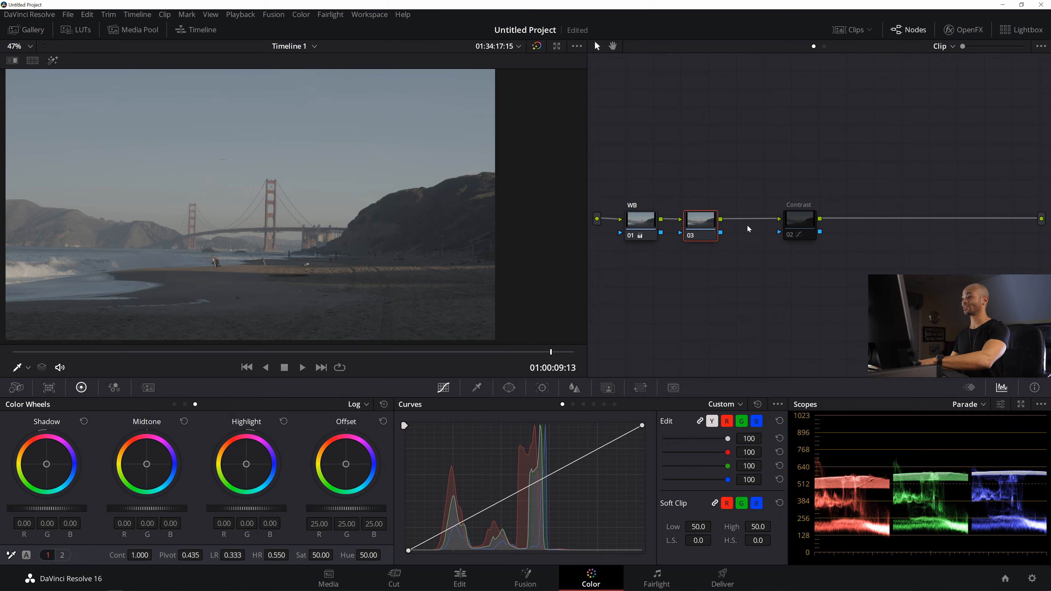
{"action": "key", "text": "Delete"}
{"action": "left_click_drag", "start_coordinate": [804, 223], "coordinate": [696, 224]}
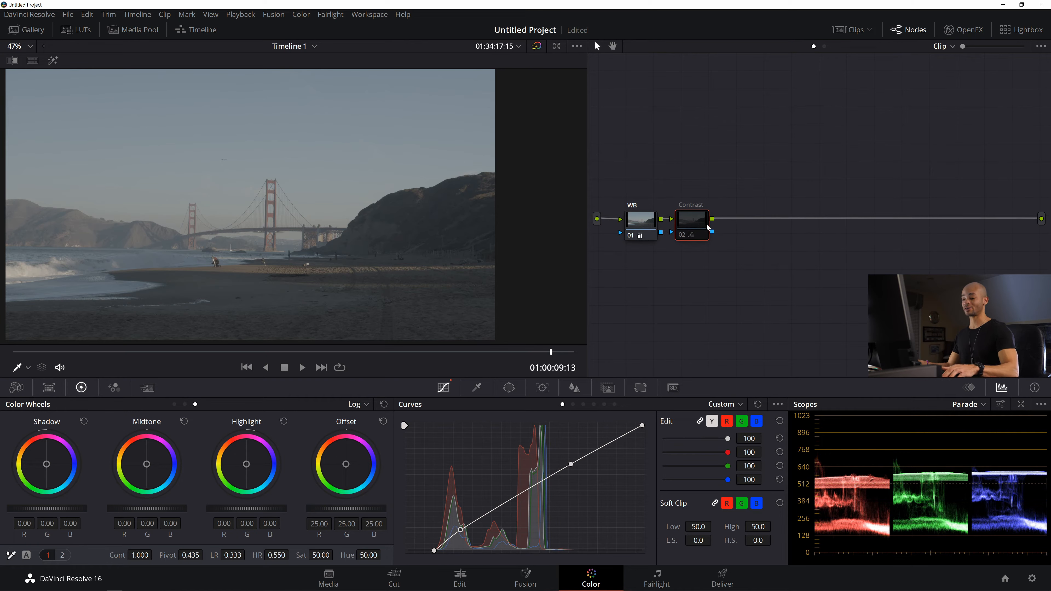
- Toggle the Contrast node on and off to compare the curve's effect on the image
{"action": "key", "text": "ctrl+d"}
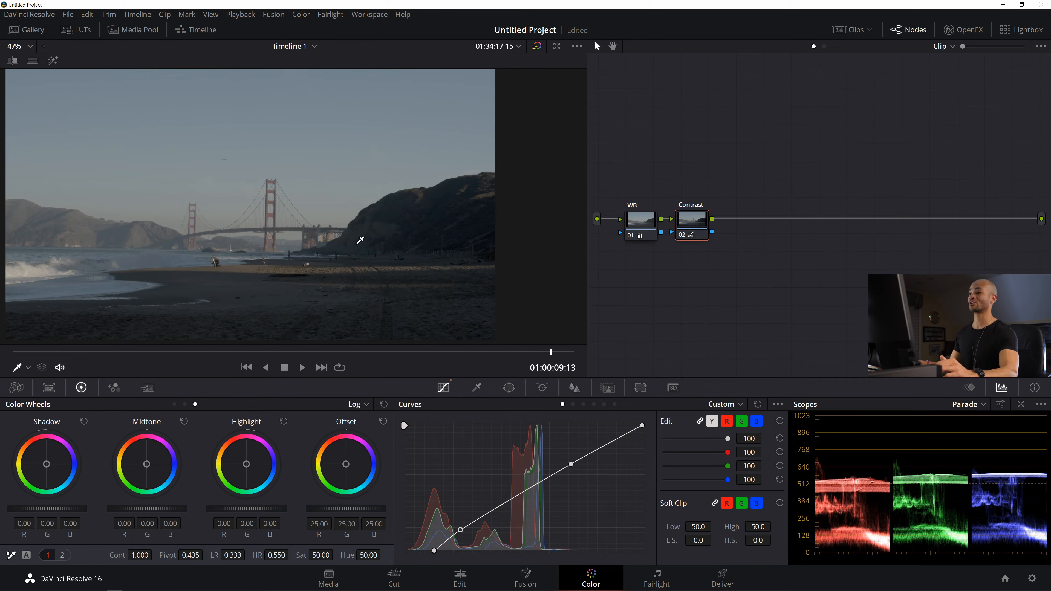
{"action": "key", "text": "ctrl+d"}
{"action": "key", "text": "ctrl+d"}
{"action": "key", "text": "ctrl+d"}
{"action": "key", "text": "ctrl+d"}
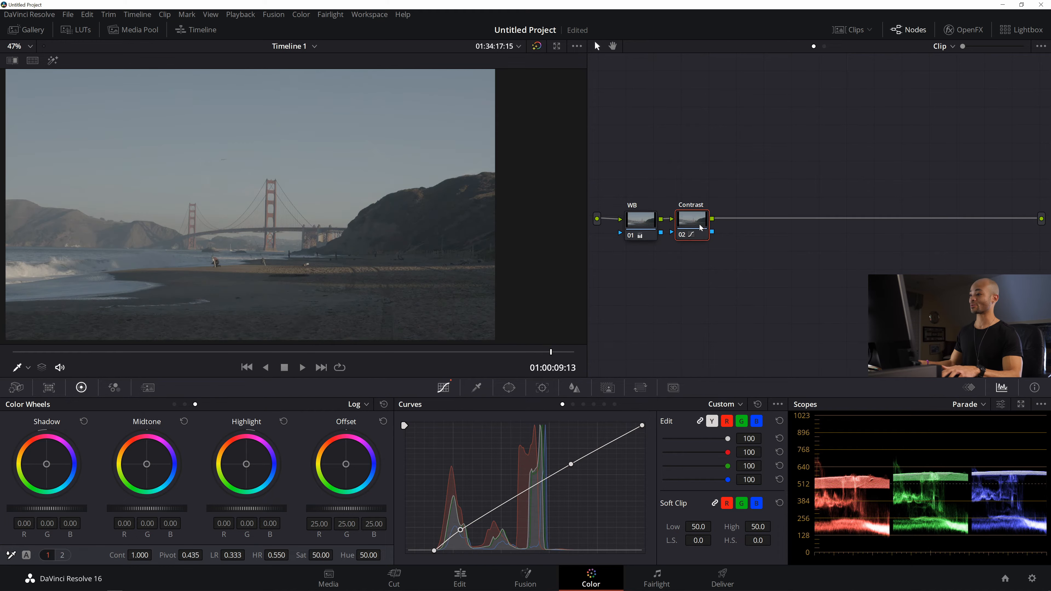
- Undo the recent node changes back to node 03 with its 1.420 contrast and the disabled Contrast node
{"action": "left_click_drag", "start_coordinate": [700, 234], "coordinate": [746, 231]}
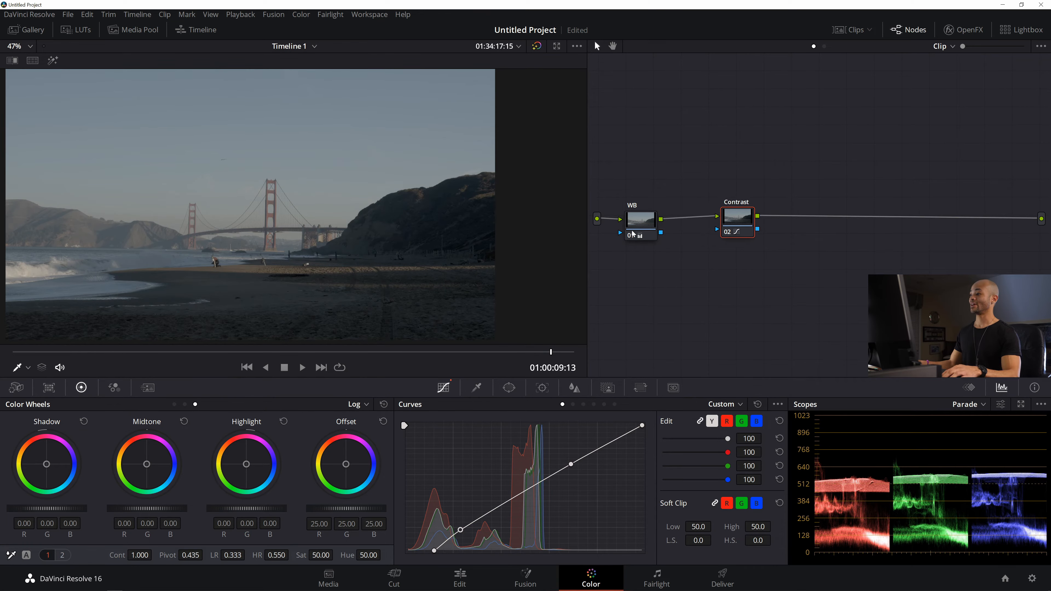
{"action": "key", "text": "ctrl+shift+z"}
{"action": "key", "text": "ctrl+shift+z"}
{"action": "key", "text": "ctrl+shift+z"}
{"action": "key", "text": "ctrl+shift+z"}
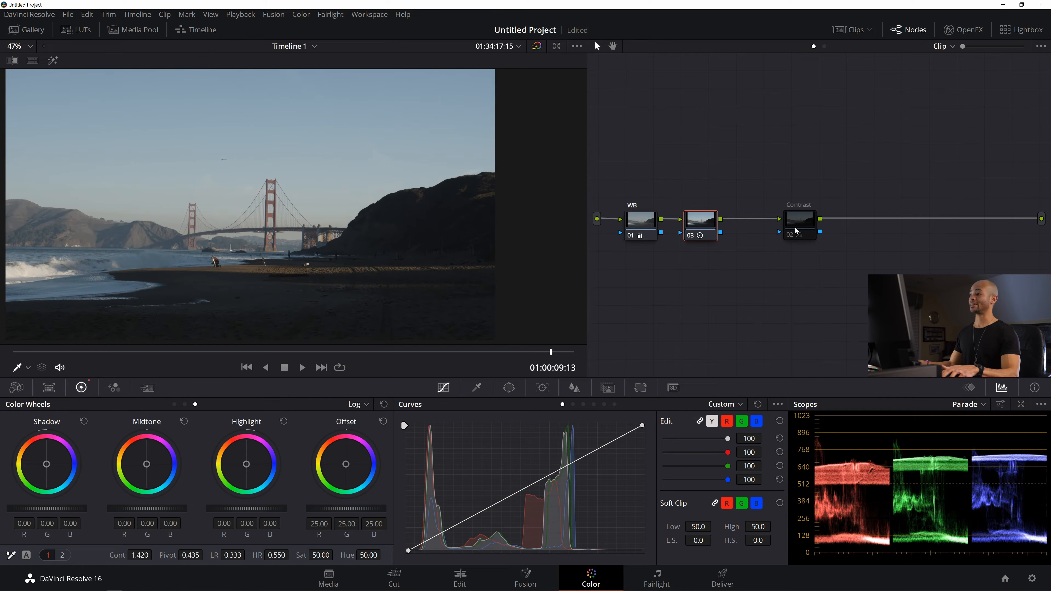
- Compare the contrast slider adjustment on node 03 with the Contrast node's curve by enabling and disabling the two nodes
{"action": "key", "text": "ctrl+d"}
{"action": "left_click", "coordinate": [804, 224]}
{"action": "key", "text": "ctrl+d"}
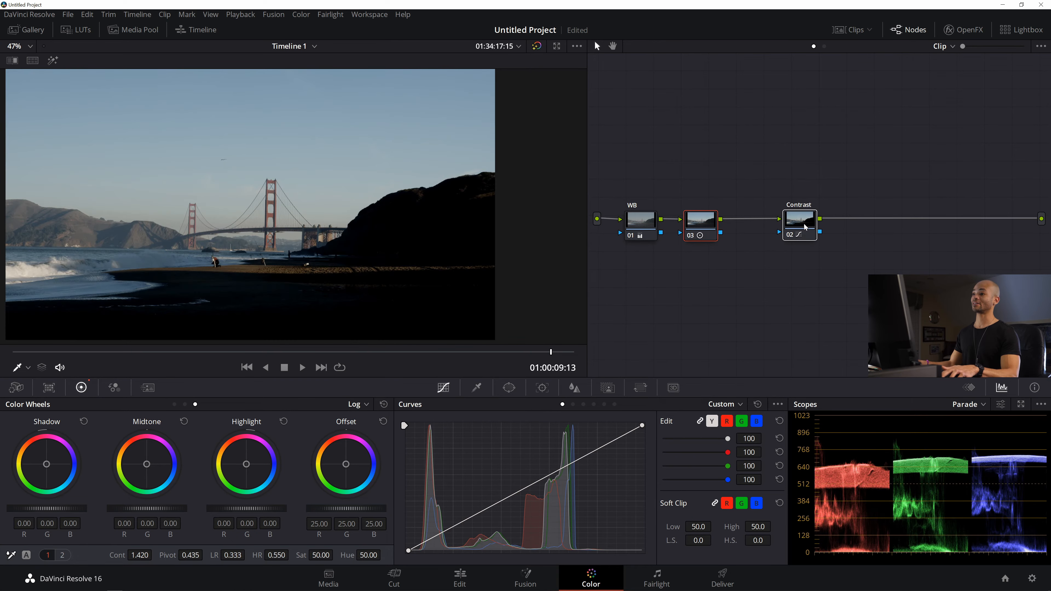
{"action": "key", "text": "ctrl+d"}
{"action": "left_click", "coordinate": [804, 226]}
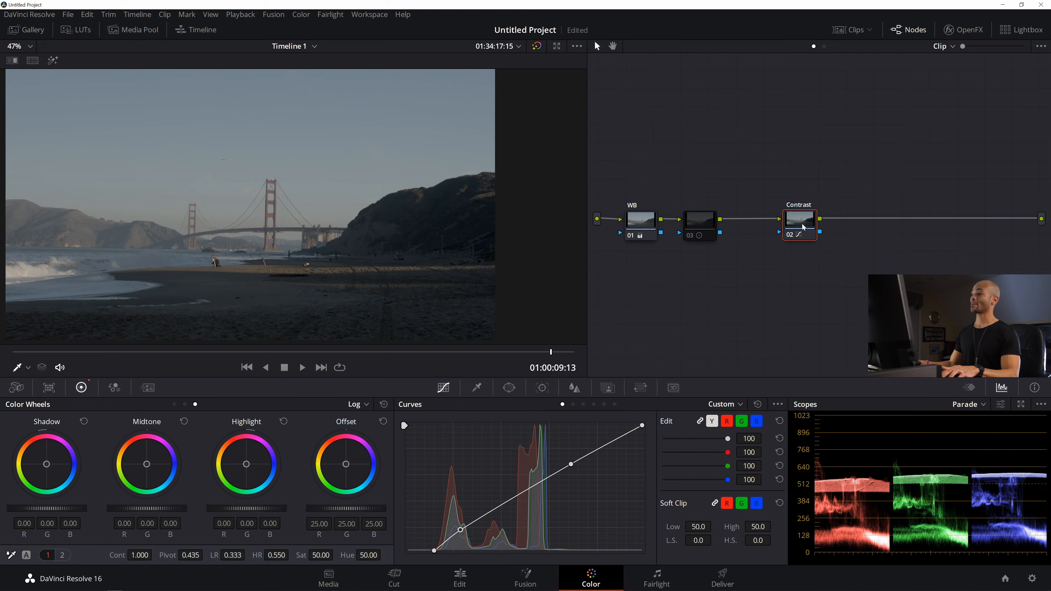
{"action": "left_click", "coordinate": [705, 226]}
{"action": "key", "text": "ctrl+d"}
{"action": "key", "text": "ctrl+d"}
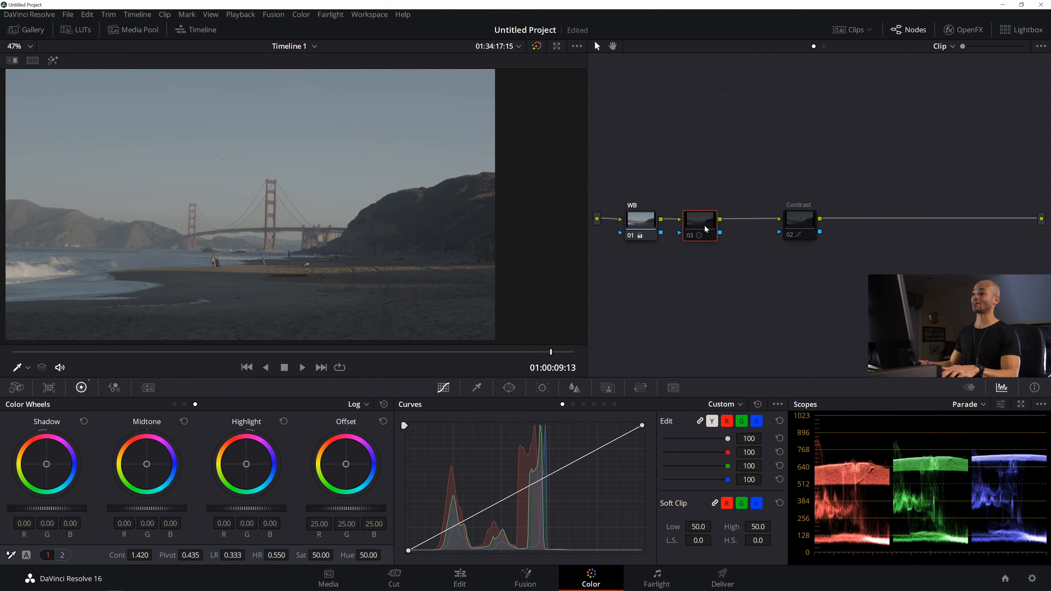
{"action": "left_click", "coordinate": [795, 225]}
{"action": "left_click", "coordinate": [705, 223]}
{"action": "key", "text": "ctrl+d"}
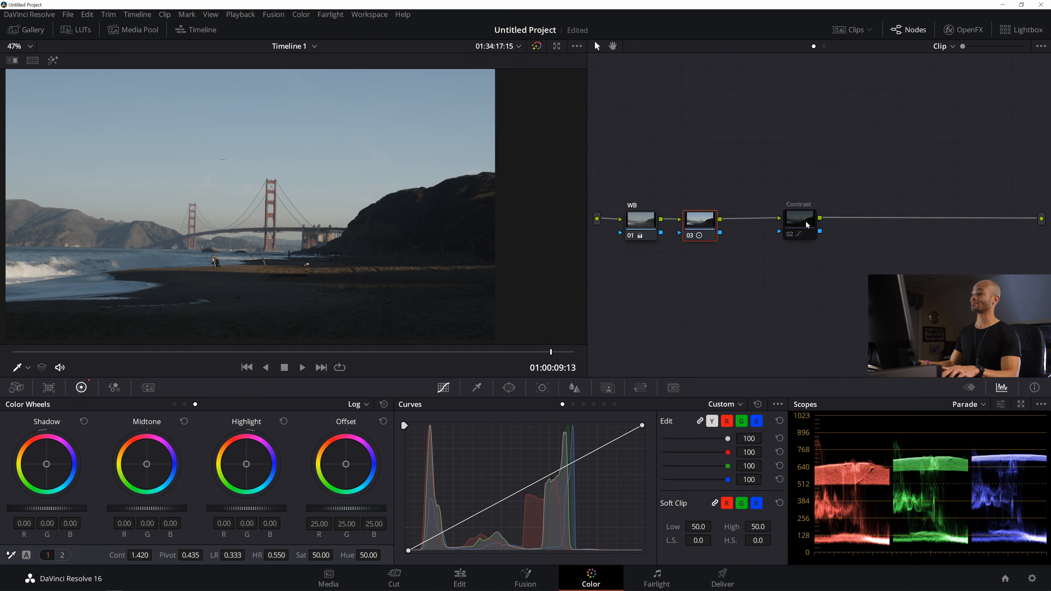
{"action": "key", "text": "ctrl+d"}
{"action": "left_click", "coordinate": [794, 223]}
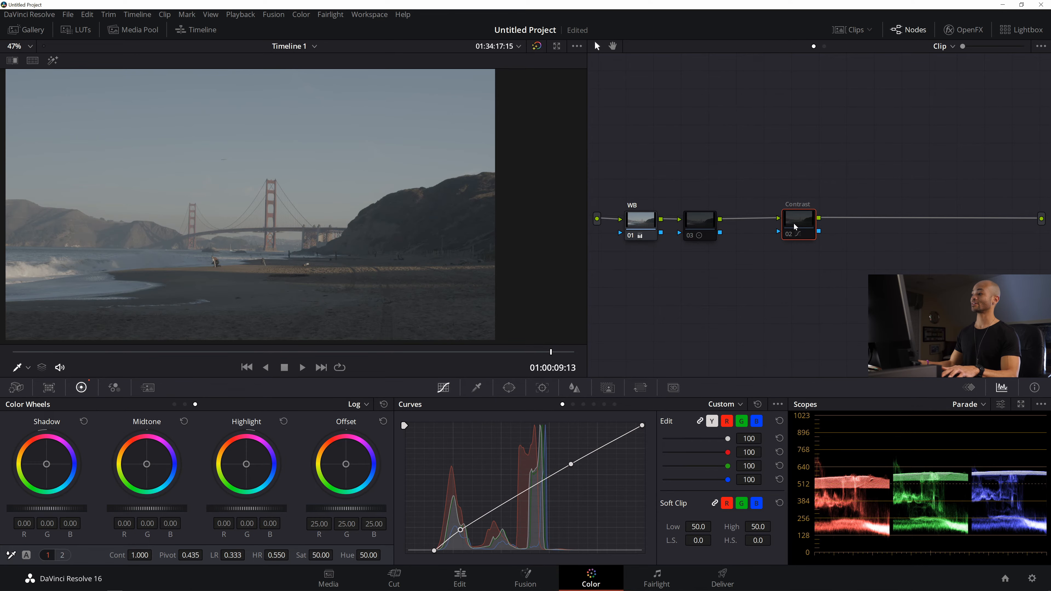
{"action": "key", "text": "ctrl+d"}
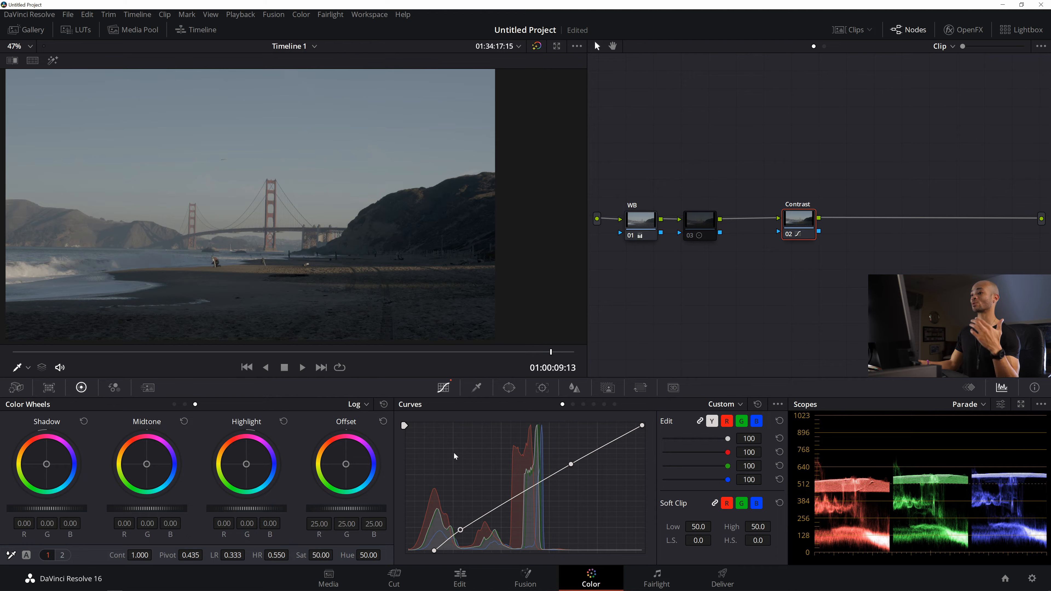
- Delete node 03 and place the Contrast node beside the WB node again
{"action": "left_click", "coordinate": [697, 227]}
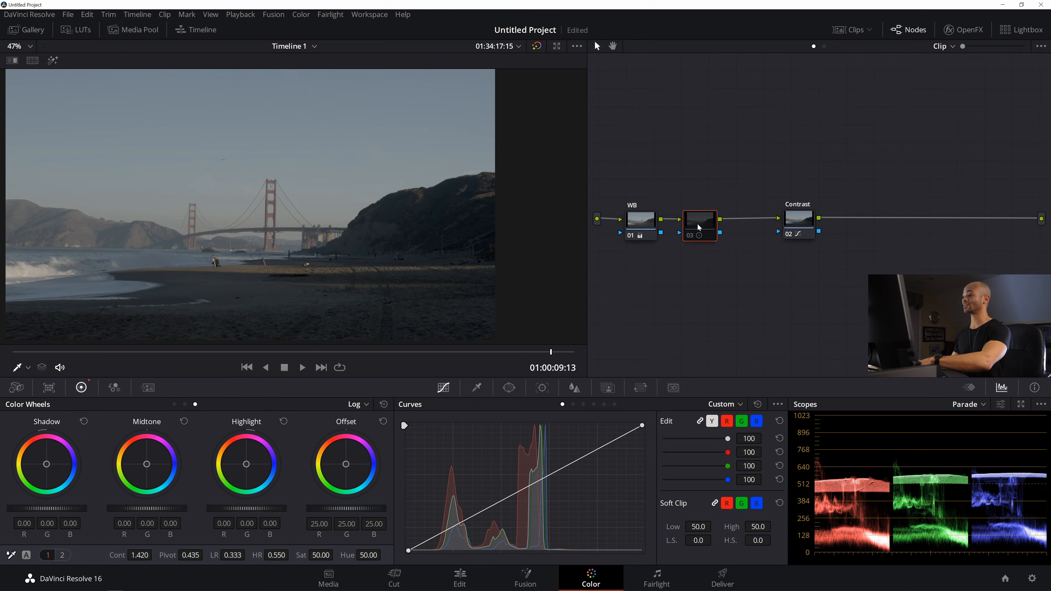
{"action": "key", "text": "Delete"}
{"action": "left_click_drag", "start_coordinate": [803, 221], "coordinate": [698, 221]}
- Raise the highlight point on the Contrast node's custom curve to brighten the upper tones moderately
{"action": "left_click_drag", "start_coordinate": [573, 464], "coordinate": [584, 425]}
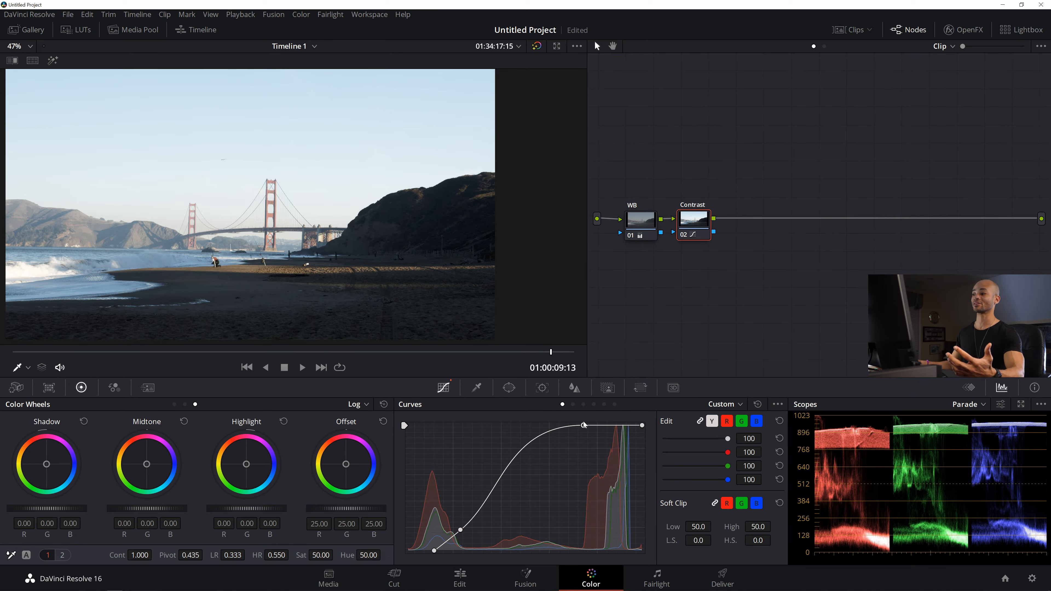
{"action": "left_click_drag", "start_coordinate": [584, 425], "coordinate": [586, 446]}
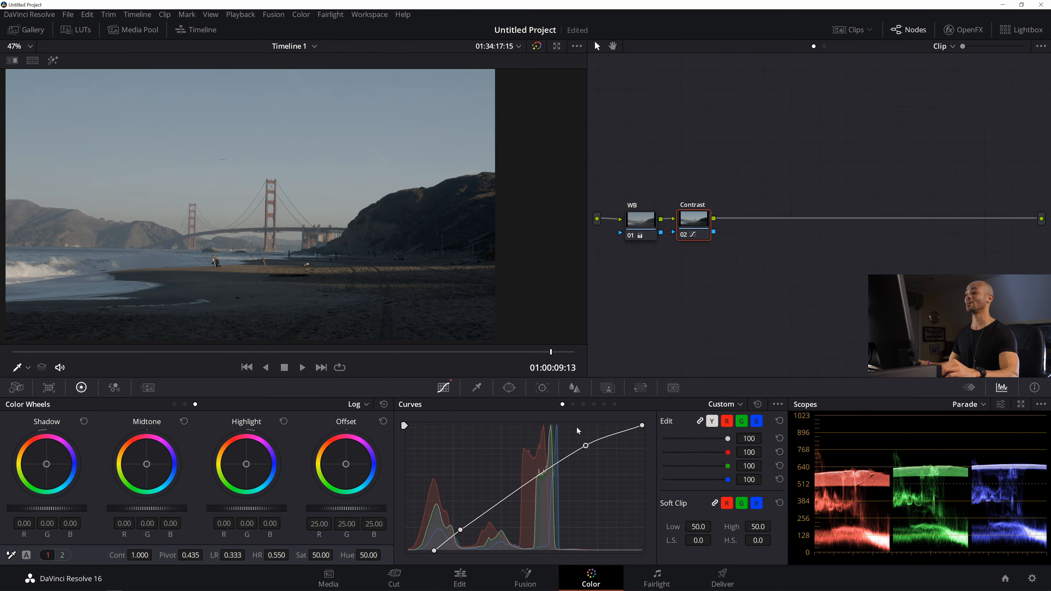
- Fine-tune the Contrast node's custom curve by shifting the highlight point slightly and lowering the shadow point a little
{"action": "left_click_drag", "start_coordinate": [584, 446], "coordinate": [582, 447]}
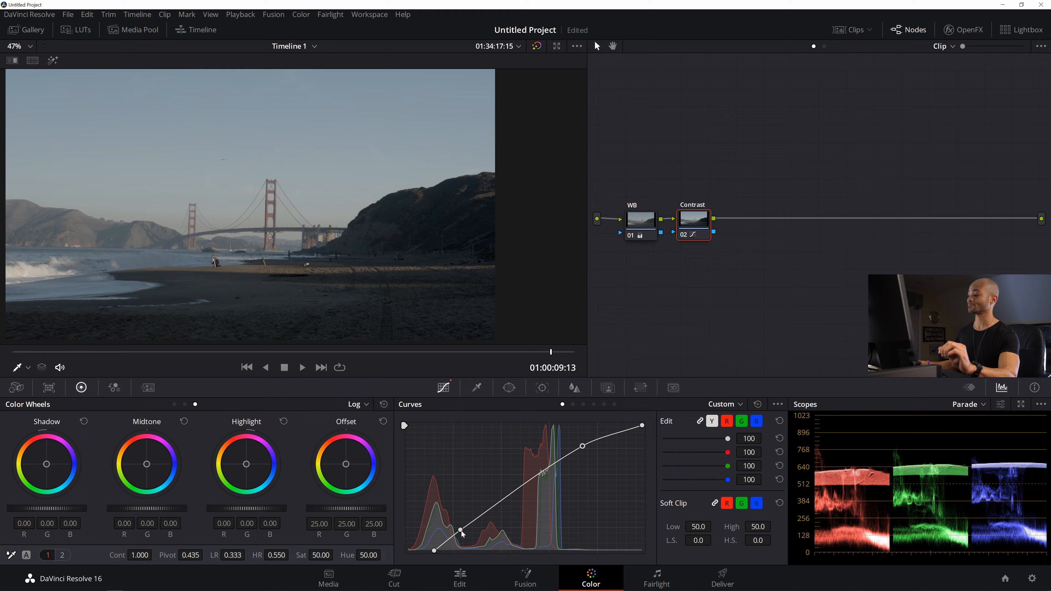
{"action": "left_click_drag", "start_coordinate": [462, 532], "coordinate": [434, 552]}
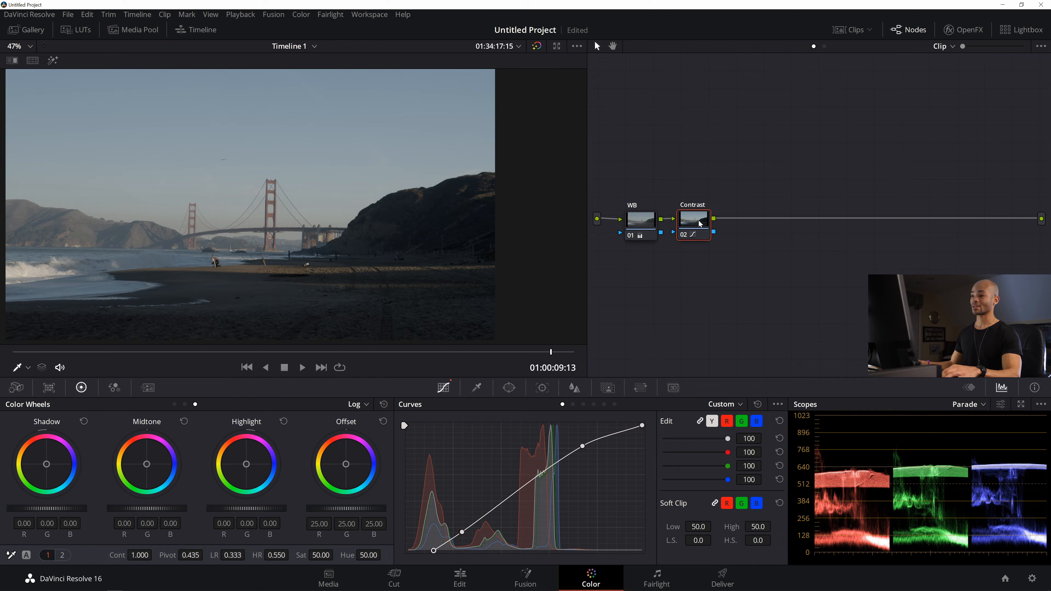
- Add a serial node after the Contrast node and raise its saturation to 60.80
{"action": "key", "text": "alt+s"}
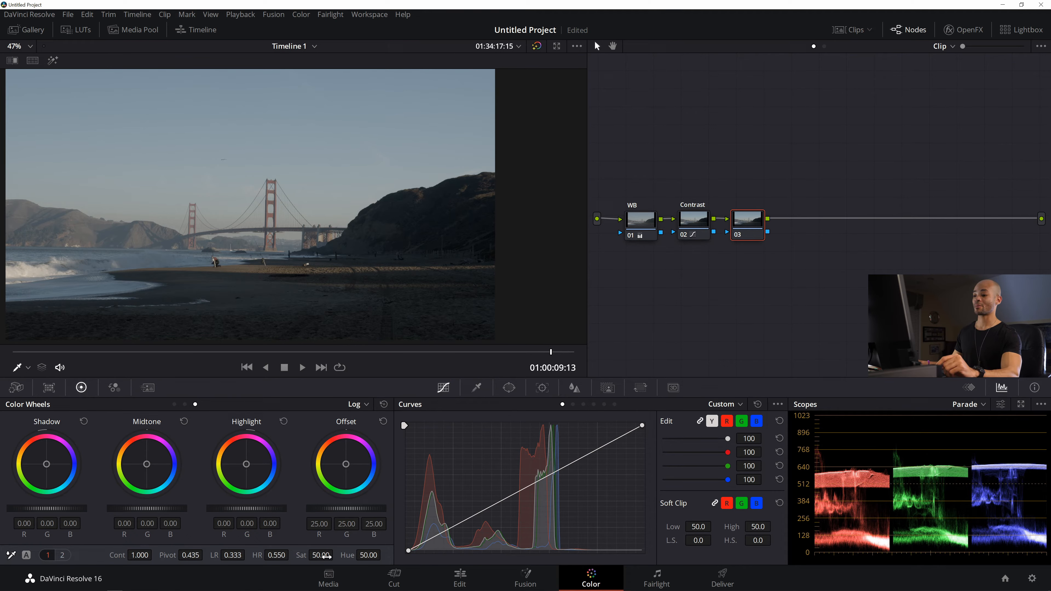
{"action": "left_click_drag", "start_coordinate": [327, 557], "coordinate": [336, 555]}
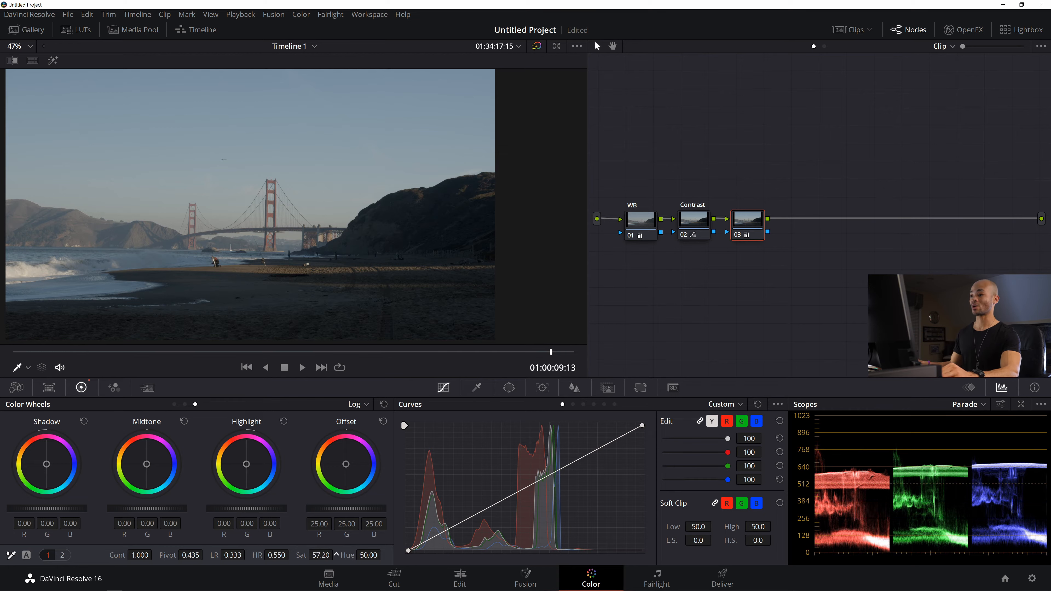
{"action": "left_click_drag", "start_coordinate": [336, 555], "coordinate": [337, 554]}
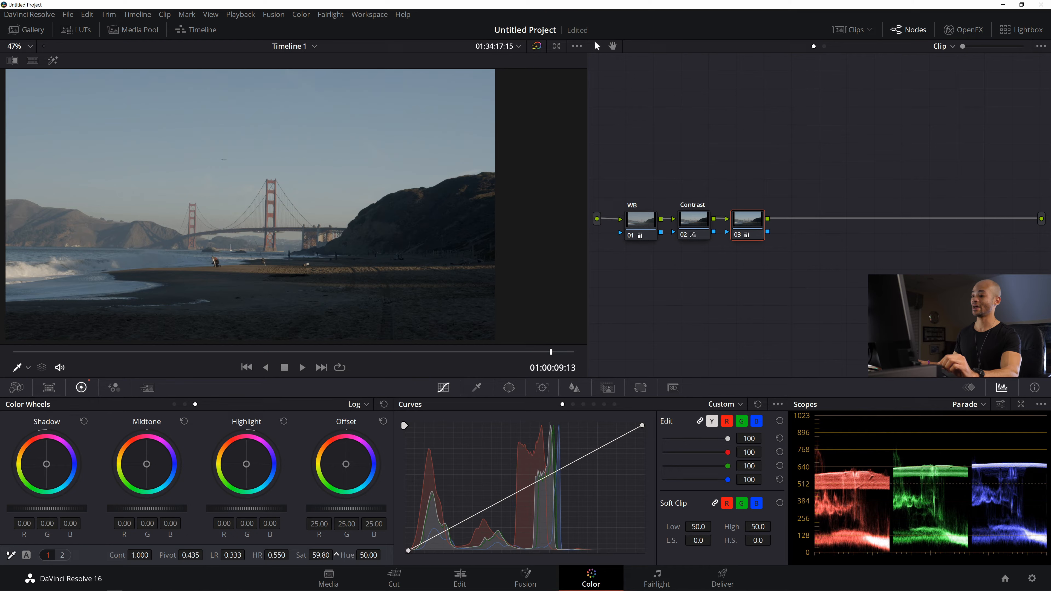
{"action": "left_click_drag", "start_coordinate": [336, 555], "coordinate": [336, 555]}
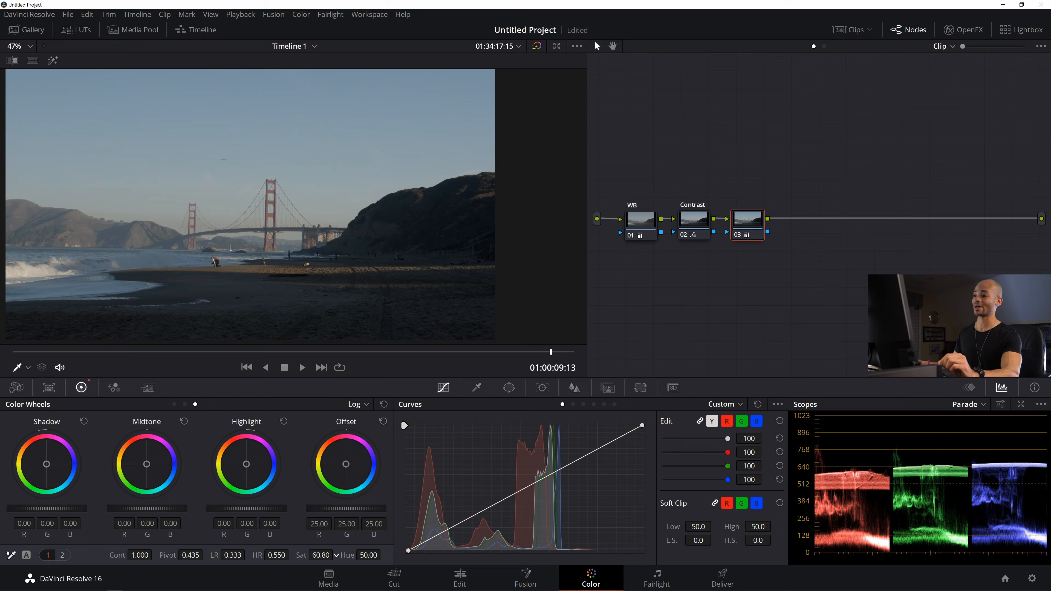
- Label node 03 "Saturation"
{"action": "right_click", "coordinate": [751, 227]}
{"action": "left_click", "coordinate": [788, 247]}
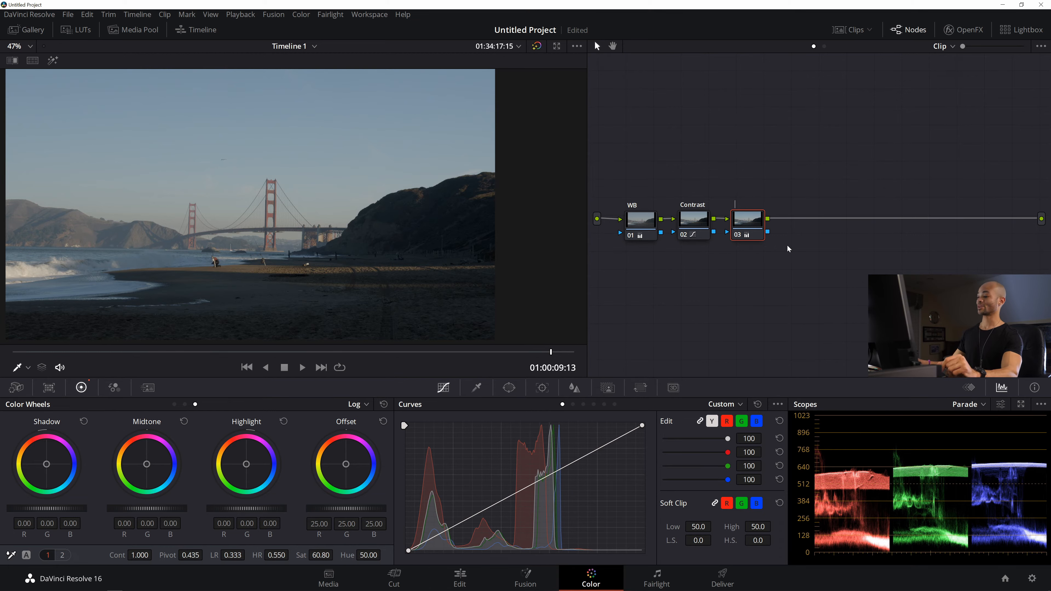
{"action": "type", "text": "Satur"}
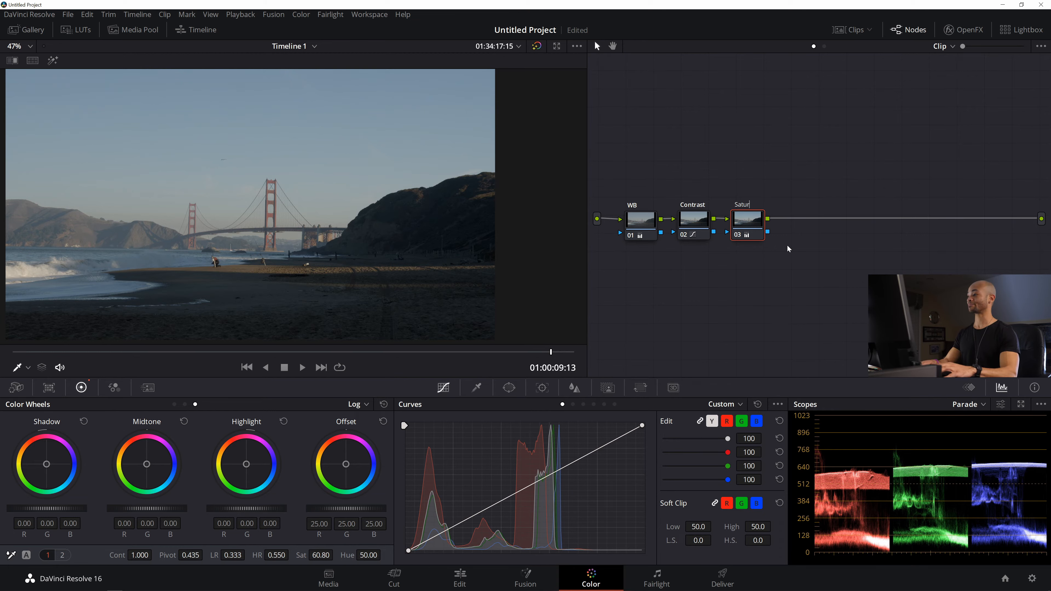
{"action": "type", "text": "ation"}
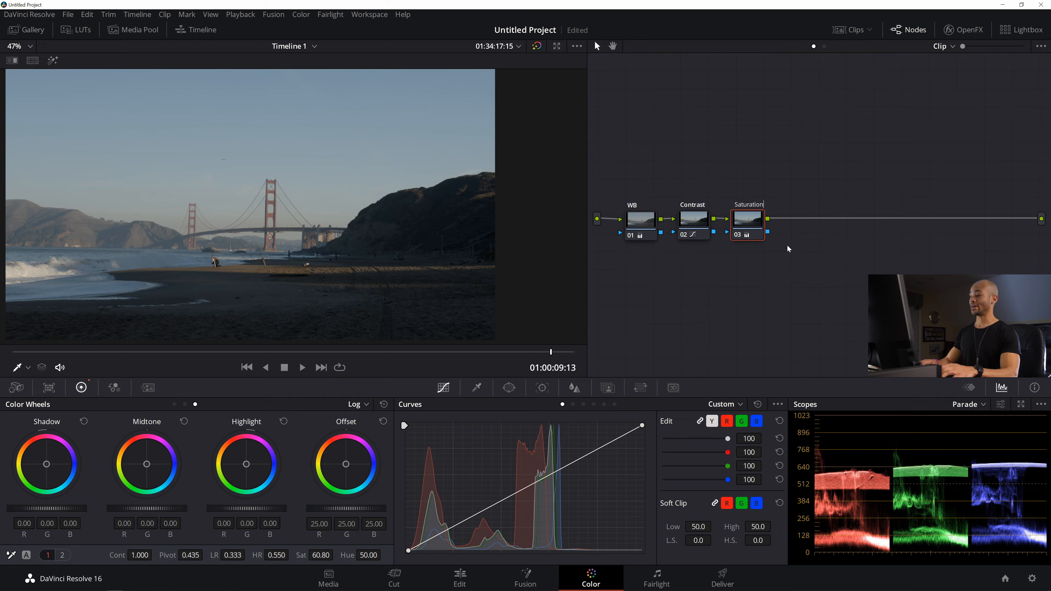
{"action": "key", "text": "Return"}
- Add a serial node after the Saturation node, move it farther along the chain, and add two parallel nodes to it
{"action": "key", "text": "alt+s"}
{"action": "left_click_drag", "start_coordinate": [795, 223], "coordinate": [833, 224]}
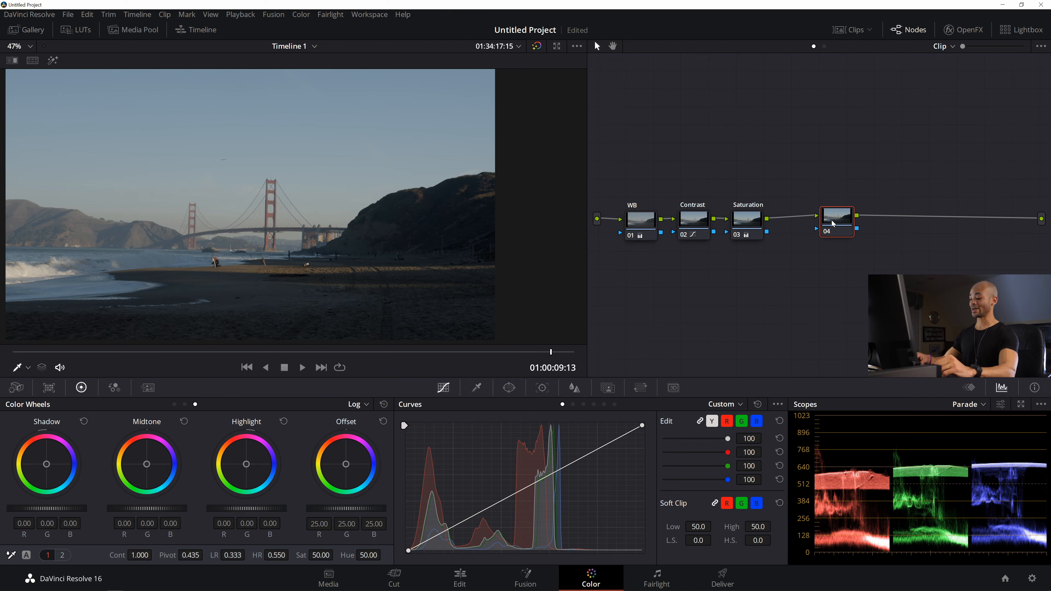
{"action": "key", "text": "alt+l"}
{"action": "key", "text": "alt+l"}
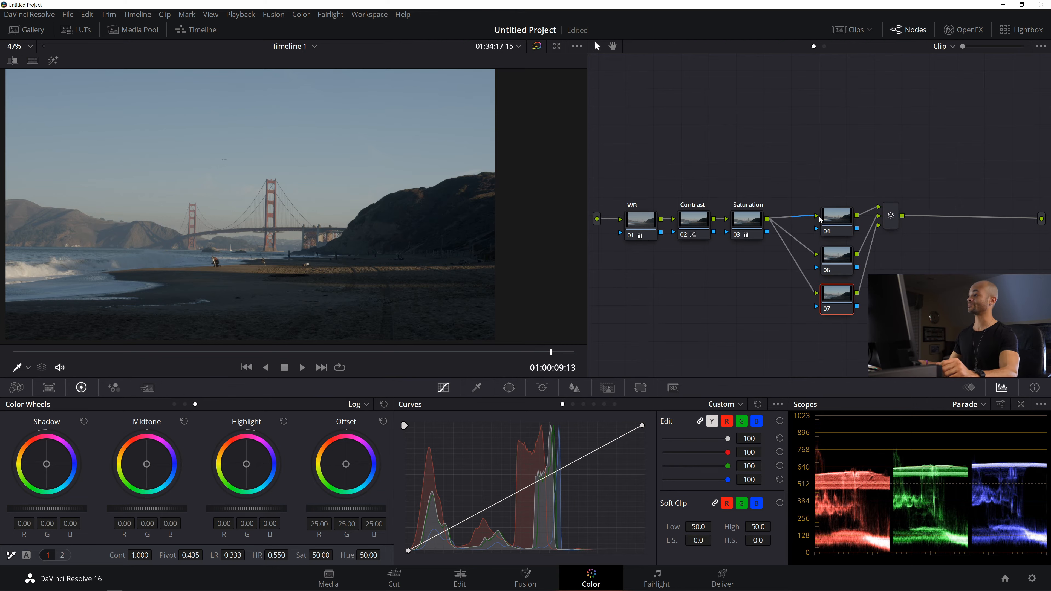
- Arrange parallel nodes 04, 06 and 07 in an evenly spaced column between the Saturation node and the mixer
{"action": "left_click_drag", "start_coordinate": [833, 224], "coordinate": [830, 199]}
{"action": "left_click_drag", "start_coordinate": [839, 268], "coordinate": [838, 242]}
{"action": "left_click_drag", "start_coordinate": [848, 309], "coordinate": [846, 286]}
{"action": "left_click_drag", "start_coordinate": [809, 145], "coordinate": [851, 293]}
{"action": "left_click_drag", "start_coordinate": [828, 195], "coordinate": [811, 193]}
{"action": "left_click", "coordinate": [758, 221]}
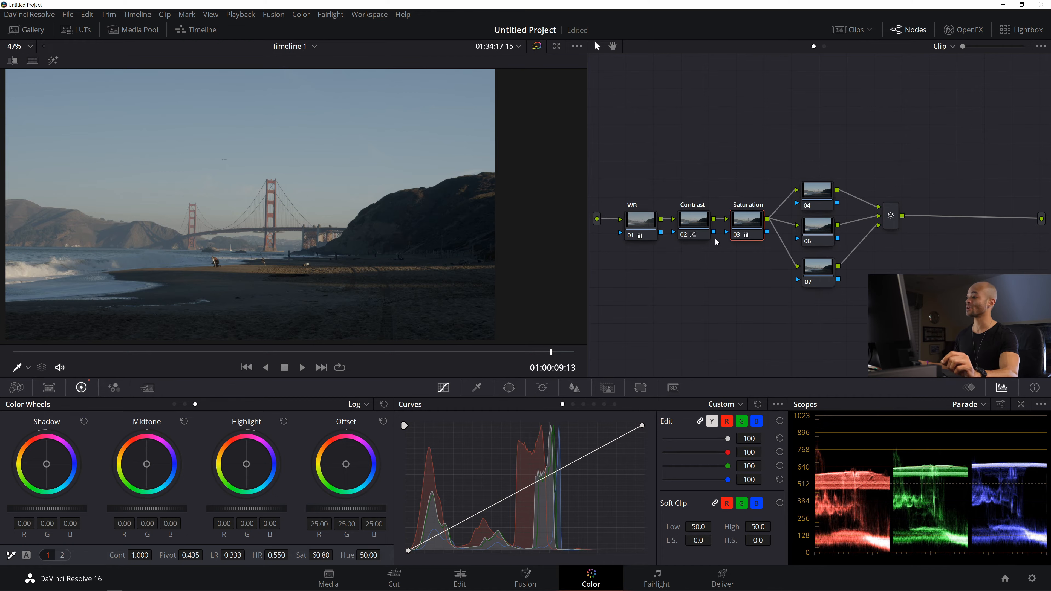
{"action": "mouse_move", "coordinate": [748, 212]}
{"action": "left_mouse_down"}
{"action": "mouse_move", "coordinate": [751, 236]}
{"action": "mouse_move", "coordinate": [750, 202]}
{"action": "mouse_move", "coordinate": [750, 213]}
{"action": "left_mouse_up"}
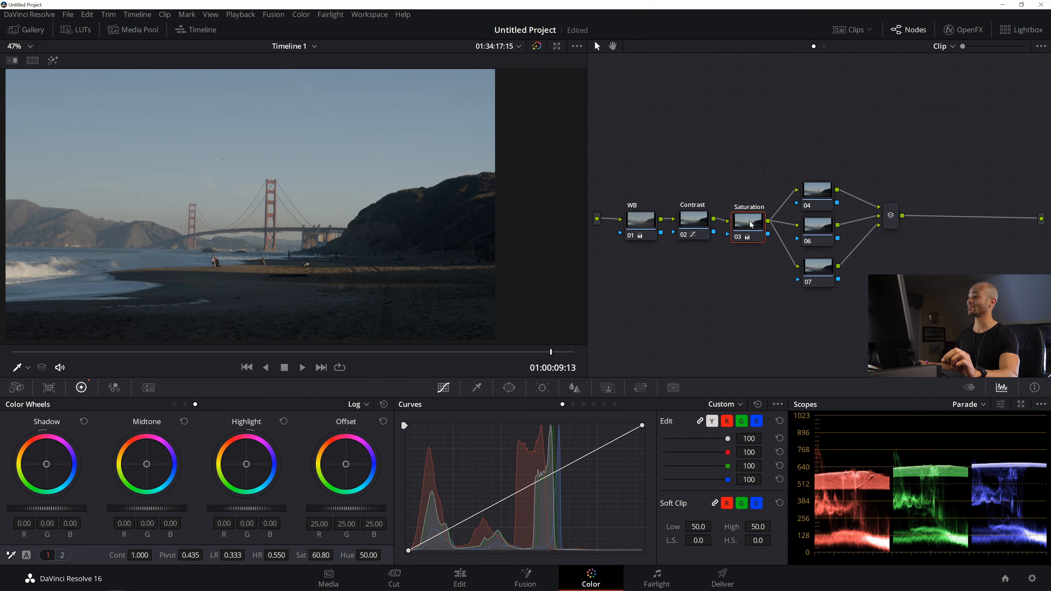
{"action": "left_click_drag", "start_coordinate": [820, 190], "coordinate": [821, 185]}
{"action": "left_click_drag", "start_coordinate": [817, 230], "coordinate": [818, 226]}
{"action": "left_click_drag", "start_coordinate": [827, 276], "coordinate": [828, 275]}
{"action": "left_click", "coordinate": [818, 194]}
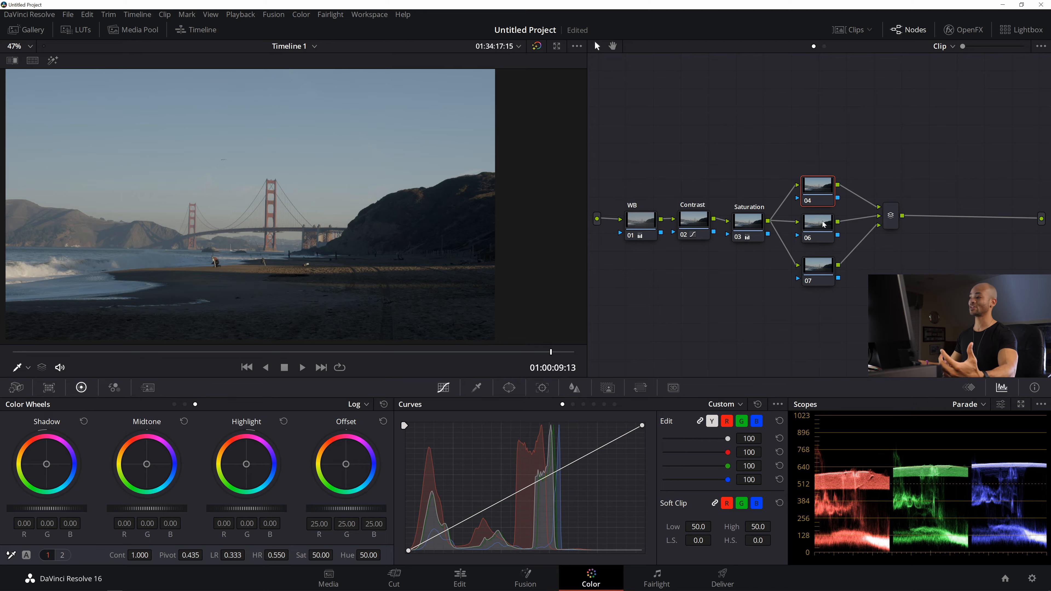
{"action": "left_click_drag", "start_coordinate": [822, 185], "coordinate": [822, 184]}
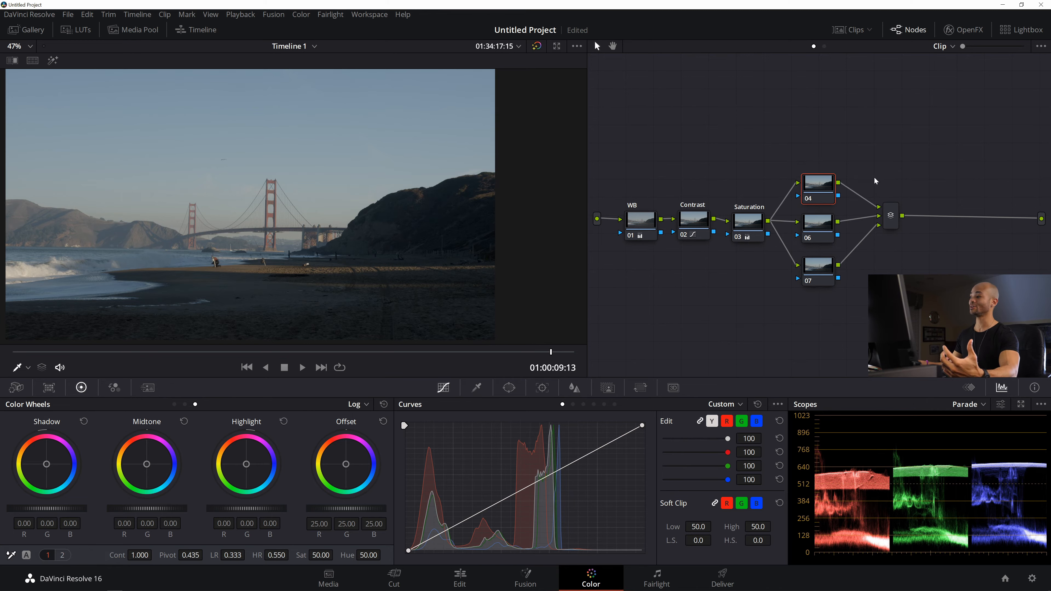
- Set the saturation to 60 on parallel node 04 and to 40 on parallel node 06
{"action": "left_click", "coordinate": [828, 232]}
{"action": "left_click", "coordinate": [818, 184]}
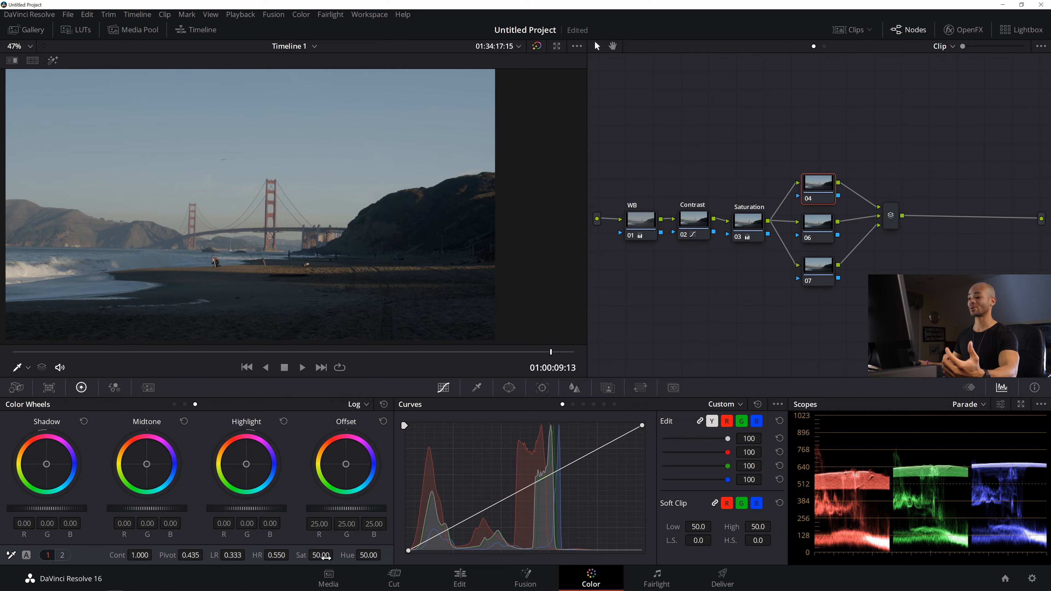
{"action": "left_click_drag", "start_coordinate": [324, 559], "coordinate": [339, 554]}
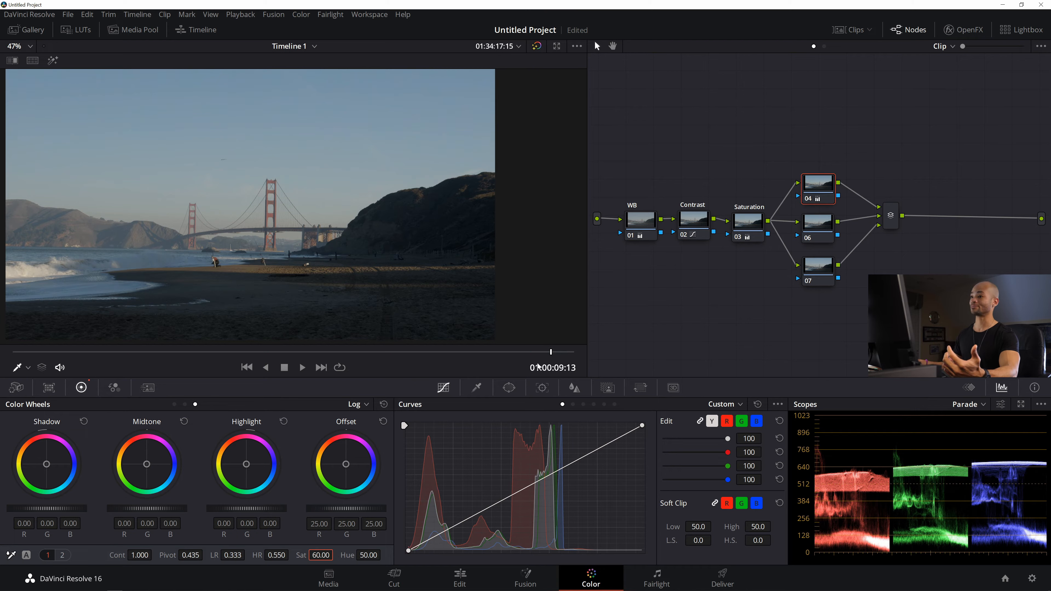
{"action": "left_click", "coordinate": [826, 230]}
{"action": "double_click", "coordinate": [321, 555]}
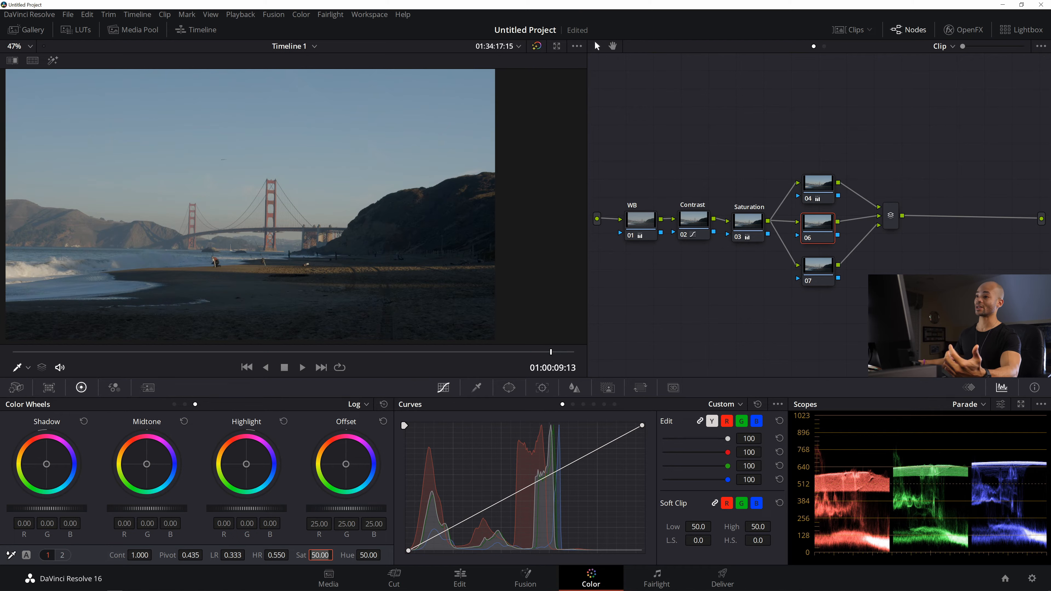
{"action": "type", "text": "40"}
{"action": "key", "text": "Return"}
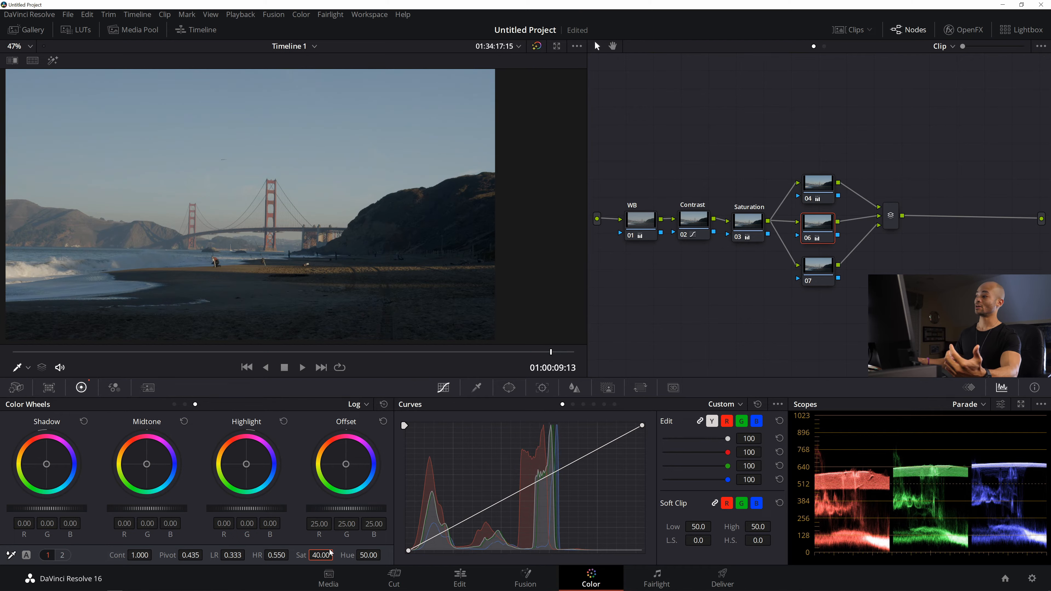
- Select nodes 04 and 06 together and toggle them off and on to compare their combined effect
{"action": "left_click_drag", "start_coordinate": [817, 160], "coordinate": [845, 240]}
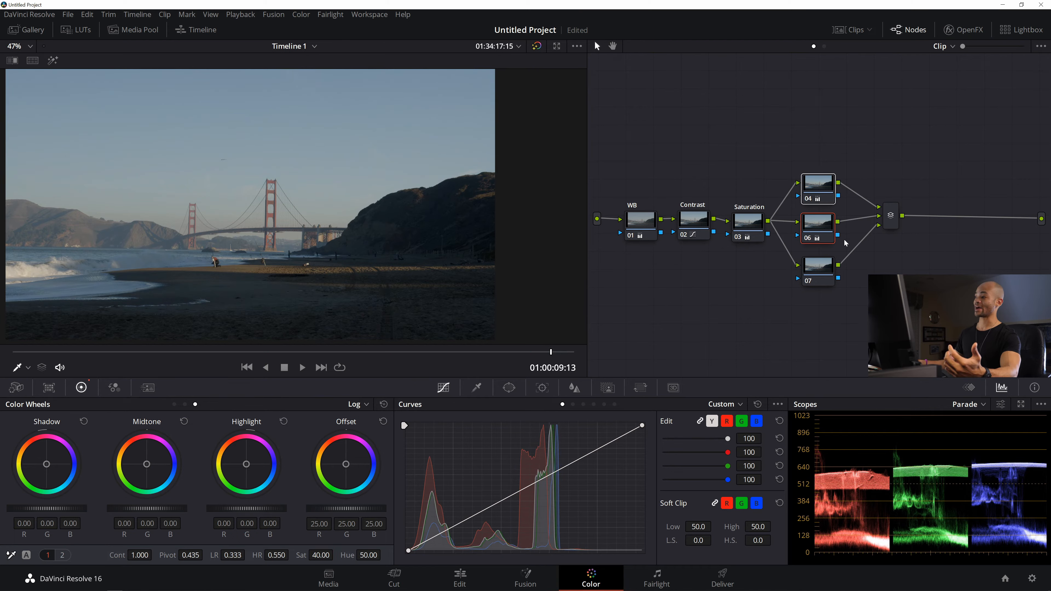
{"action": "key", "text": "ctrl+d"}
{"action": "key", "text": "ctrl+d"}
{"action": "key", "text": "ctrl+d"}
{"action": "key", "text": "ctrl+d"}
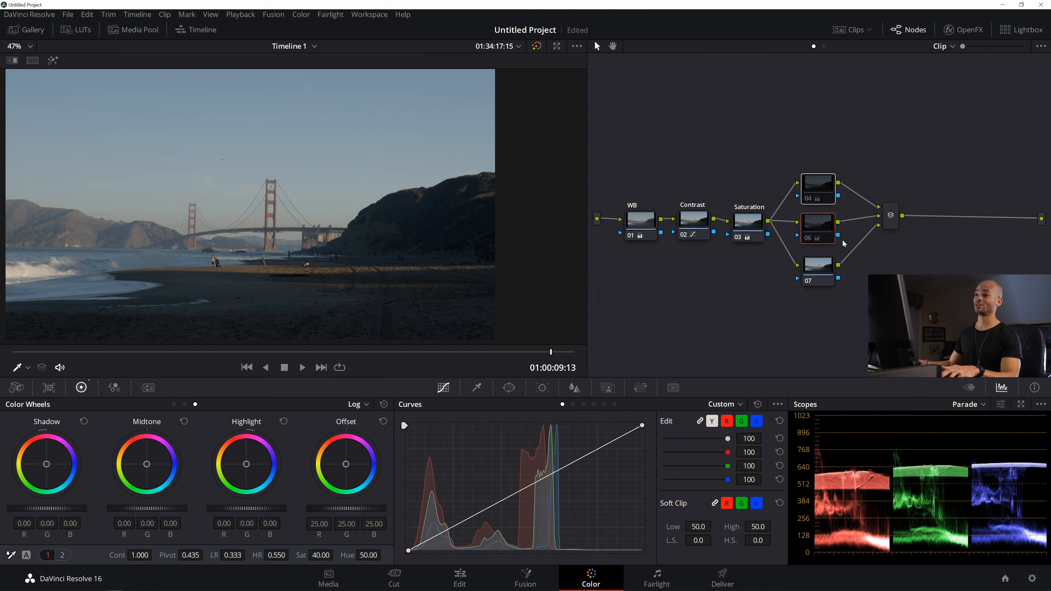
{"action": "key", "text": "ctrl+d"}
{"action": "key", "text": "ctrl+d"}
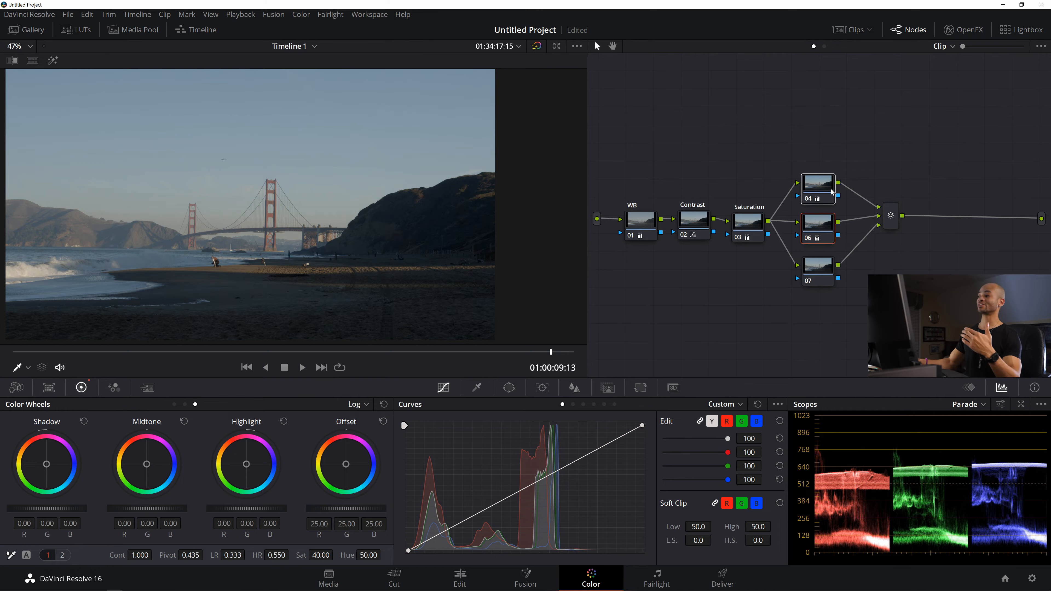
- Reset the grades of parallel nodes 04 and 06
{"action": "right_click", "coordinate": [829, 189]}
{"action": "left_click", "coordinate": [843, 194]}
{"action": "right_click", "coordinate": [826, 235]}
{"action": "left_click", "coordinate": [839, 241]}
{"action": "left_click", "coordinate": [820, 191]}
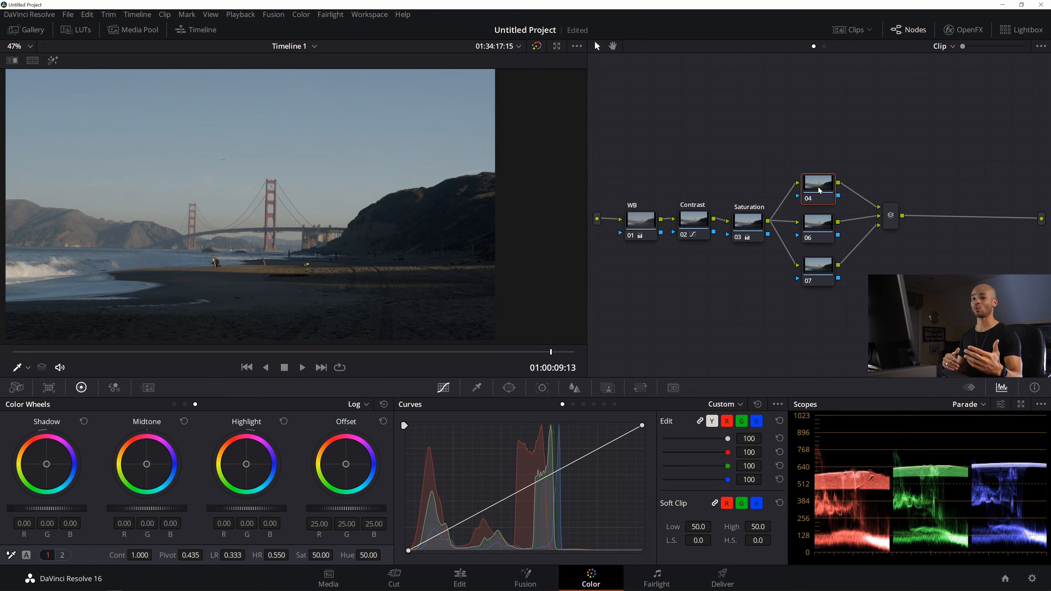
- Move the three parallel nodes and the Parallel Mixer closer to the Saturation node
{"action": "left_click_drag", "start_coordinate": [803, 159], "coordinate": [851, 315]}
{"action": "left_click_drag", "start_coordinate": [821, 181], "coordinate": [812, 181]}
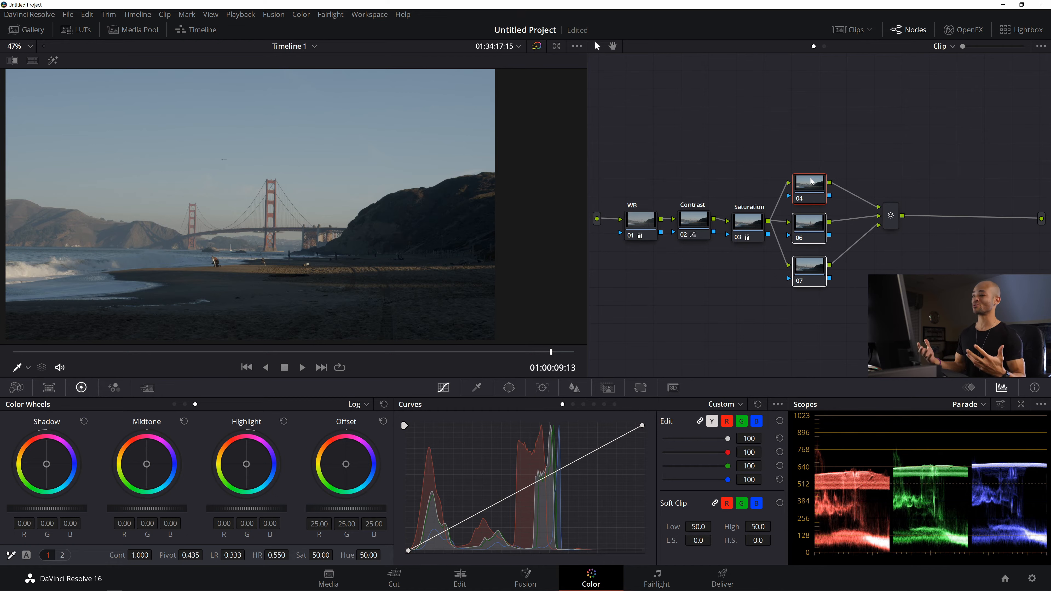
{"action": "left_click_drag", "start_coordinate": [894, 219], "coordinate": [864, 217]}
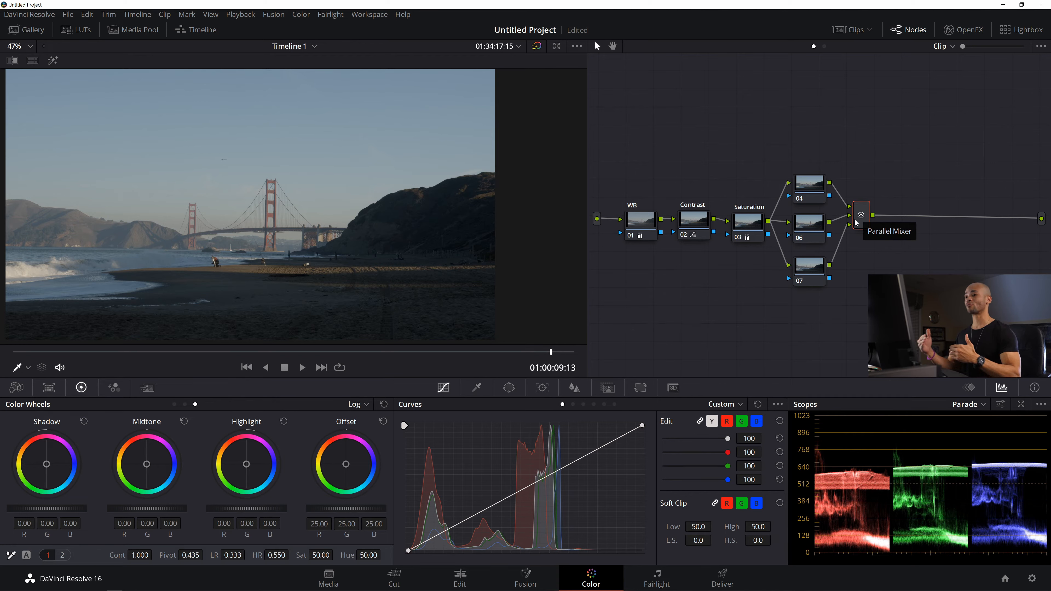
- Qualify node 04's highlights by luminance with the highlight view on, using low 65.8, low softness 0.4, denoise 2.0 and blur radius 2.0
{"action": "left_click", "coordinate": [809, 191]}
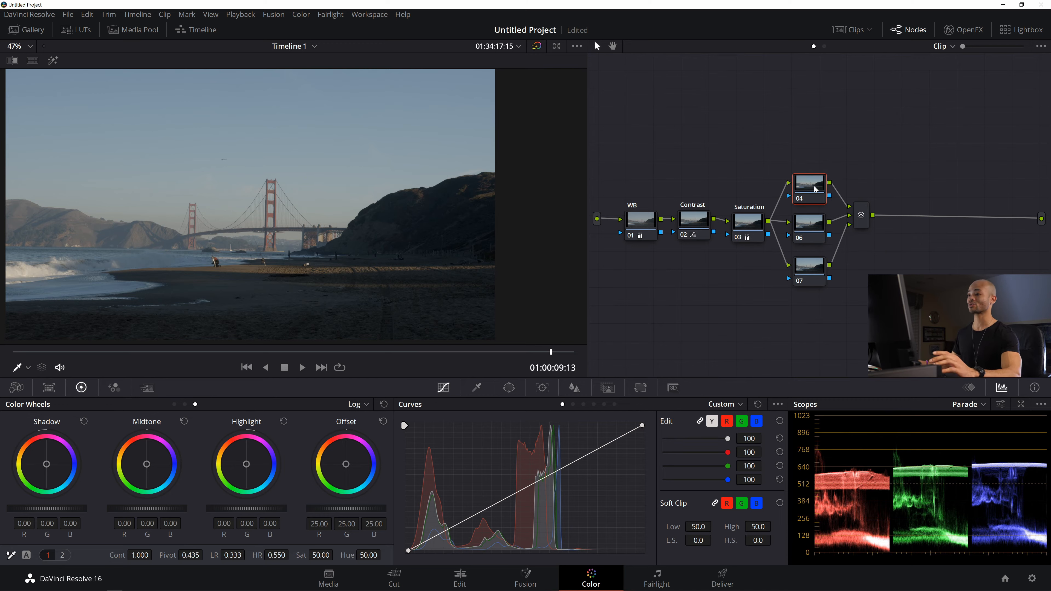
{"action": "scroll", "coordinate": [371, 169], "scroll_direction": "up", "scroll_amount": 5}
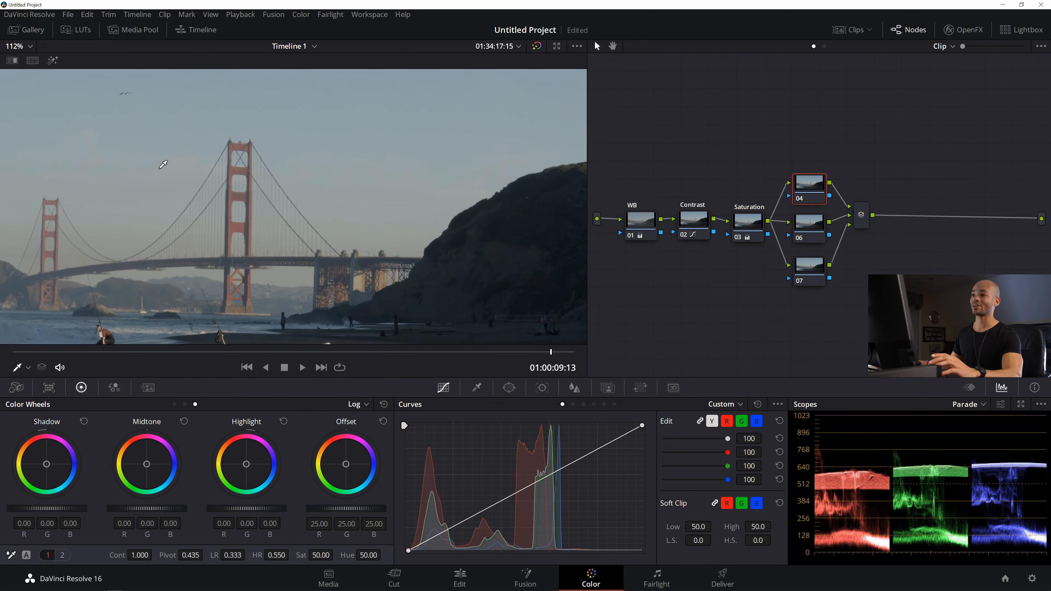
{"action": "left_click_drag", "start_coordinate": [264, 191], "coordinate": [278, 190]}
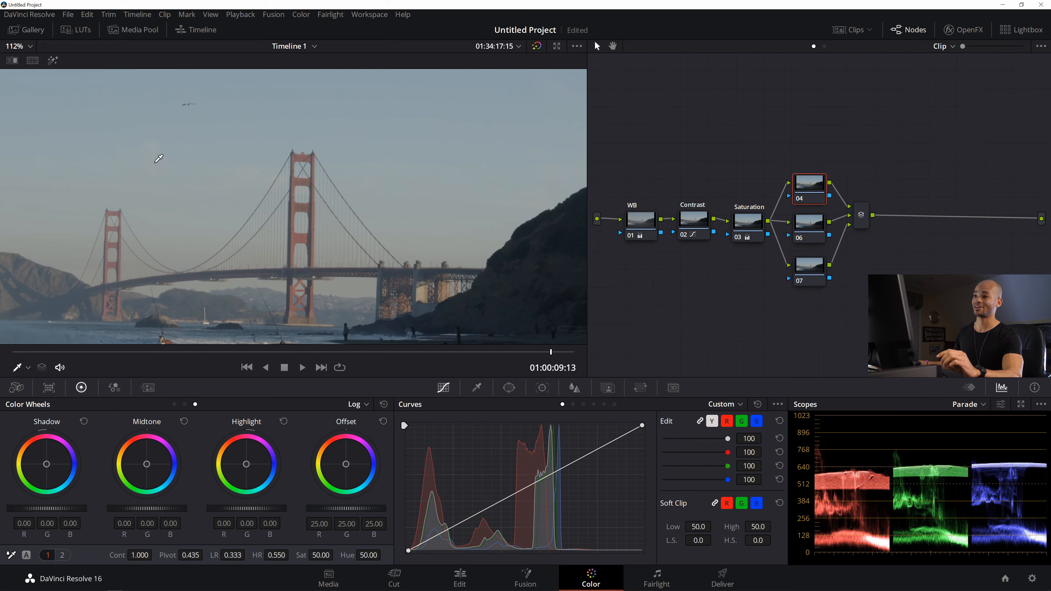
{"action": "left_click_drag", "start_coordinate": [152, 160], "coordinate": [281, 186]}
{"action": "scroll", "coordinate": [414, 186], "scroll_direction": "down", "scroll_amount": 5}
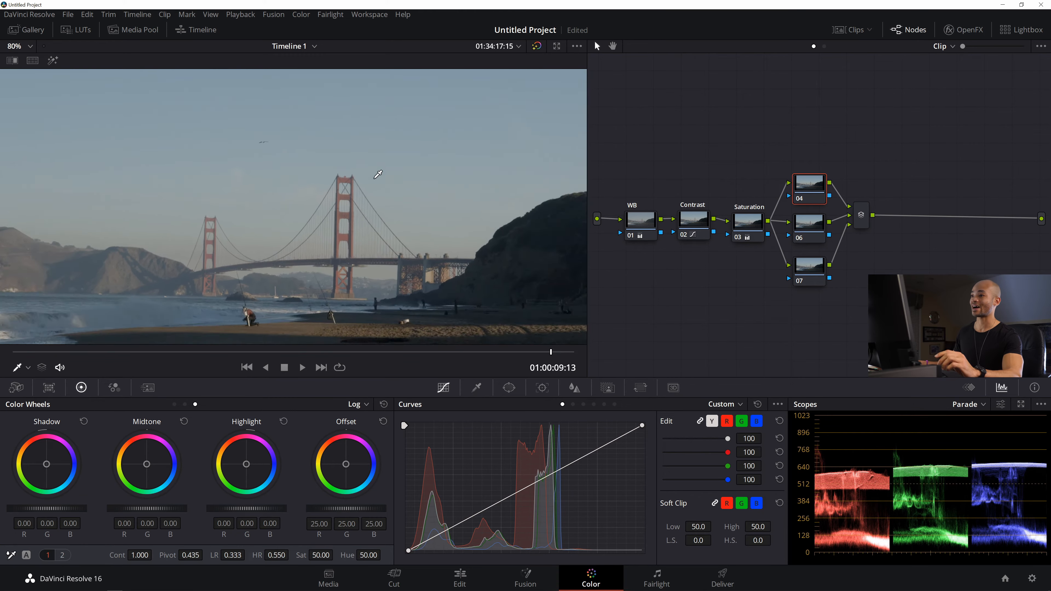
{"action": "scroll", "coordinate": [364, 187], "scroll_direction": "down", "scroll_amount": 3}
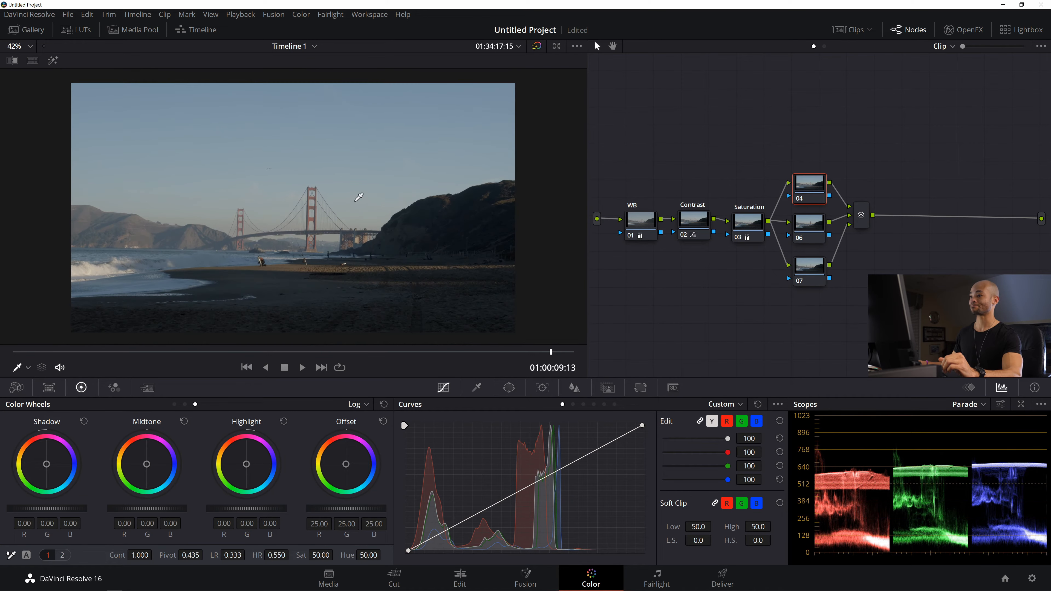
{"action": "left_click_drag", "start_coordinate": [327, 198], "coordinate": [330, 198]}
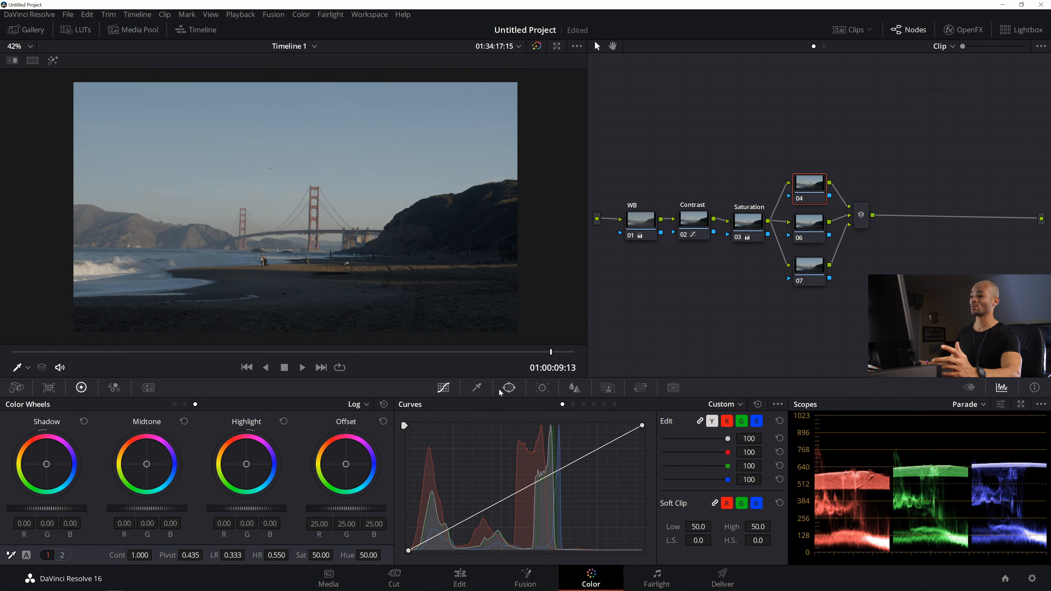
{"action": "left_click", "coordinate": [480, 389]}
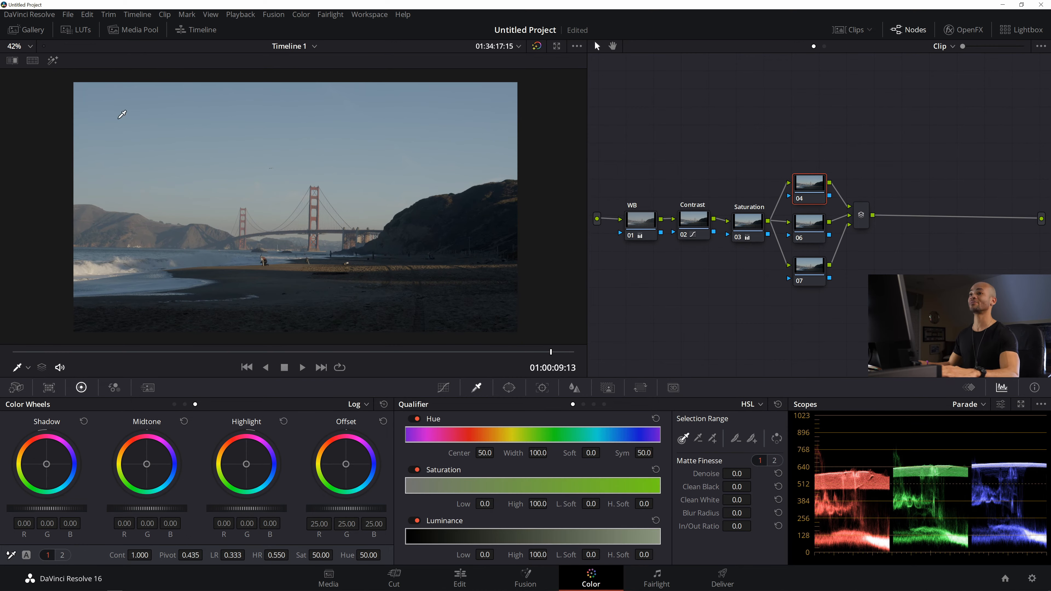
{"action": "left_click", "coordinate": [53, 61]}
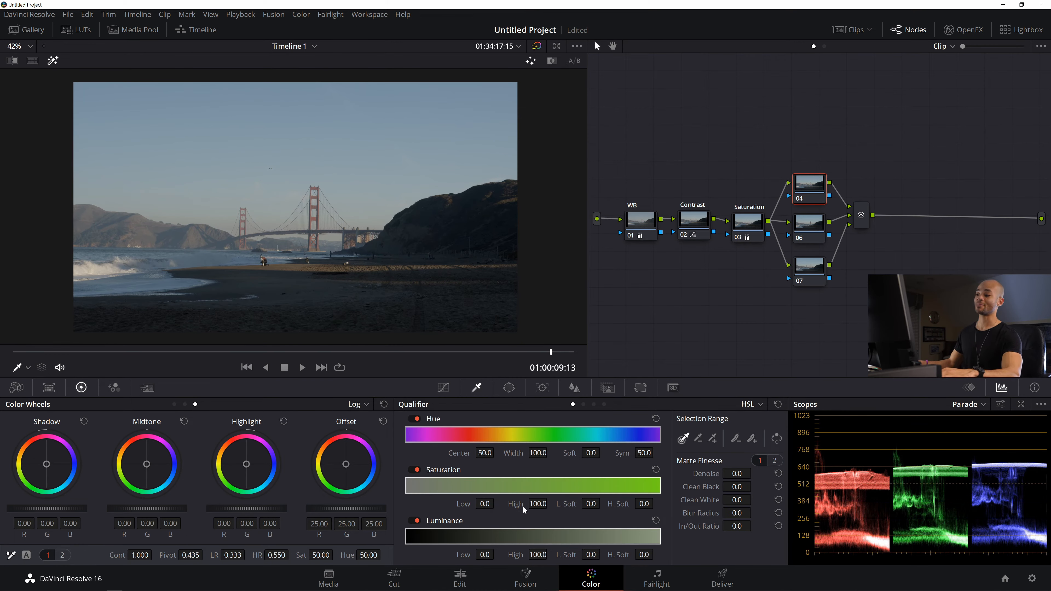
{"action": "left_click_drag", "start_coordinate": [484, 555], "coordinate": [497, 555]}
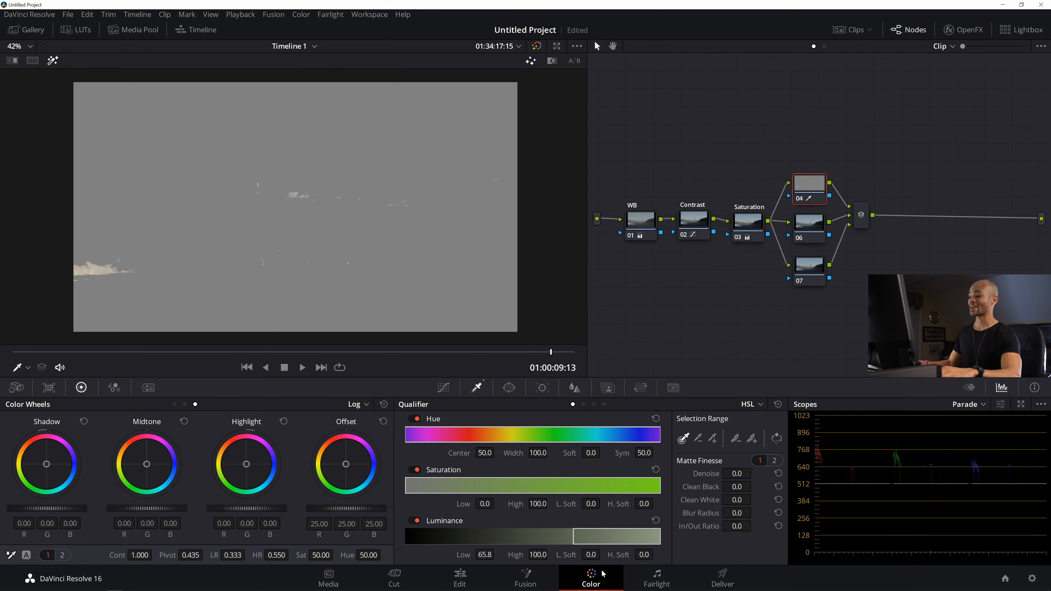
{"action": "left_click_drag", "start_coordinate": [591, 556], "coordinate": [603, 556]}
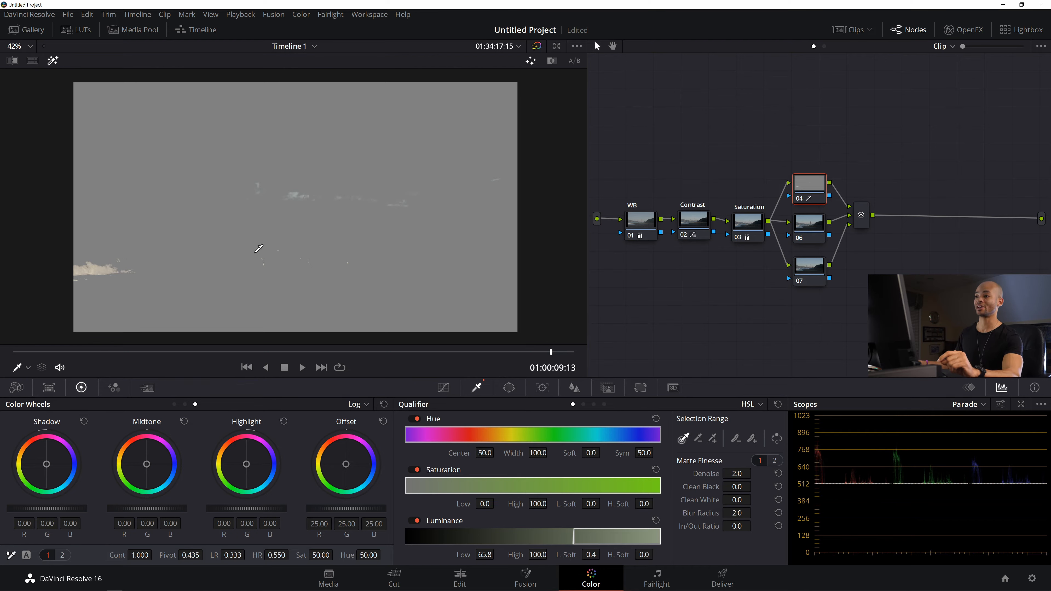
- Limit node 04's qualification to the sky clouds with a wide circle window, about aspect 86.63, pan 50.40 and tilt 53.70
{"action": "scroll", "coordinate": [284, 261], "scroll_direction": "up", "scroll_amount": 2}
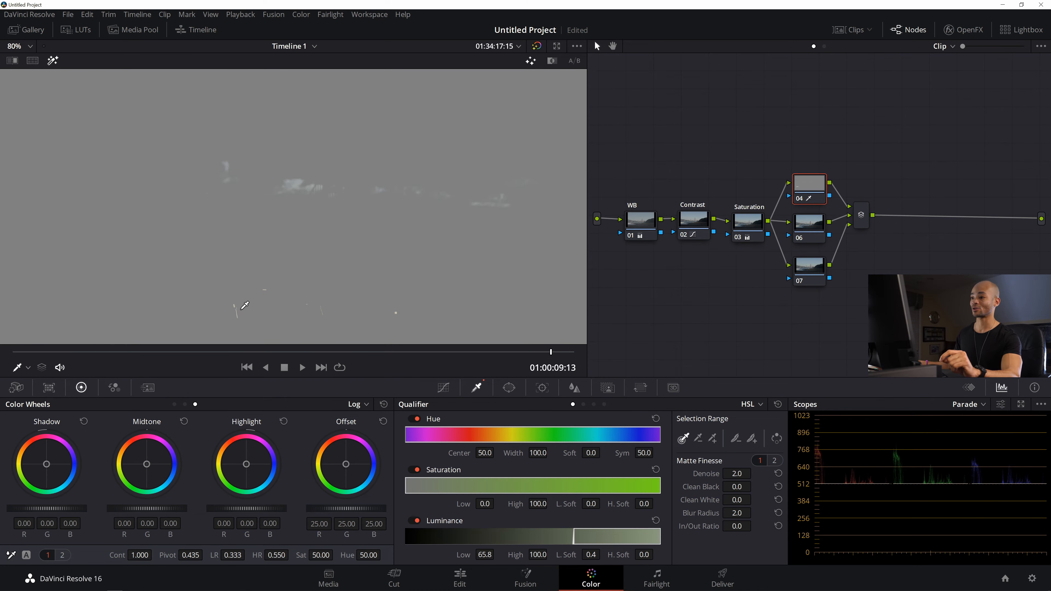
{"action": "scroll", "coordinate": [251, 290], "scroll_direction": "down", "scroll_amount": 3}
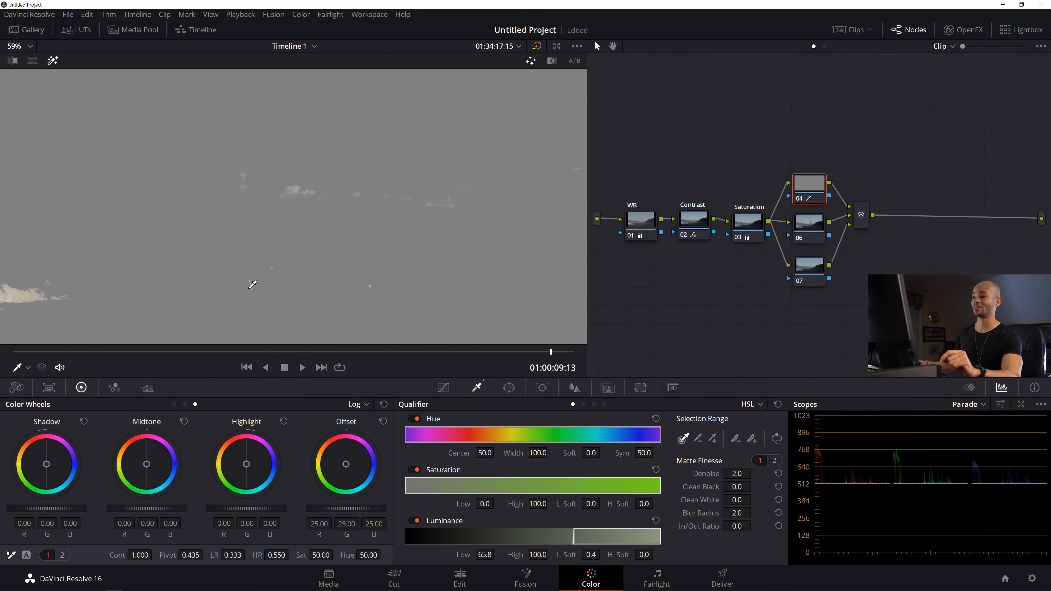
{"action": "scroll", "coordinate": [342, 270], "scroll_direction": "down", "scroll_amount": 1}
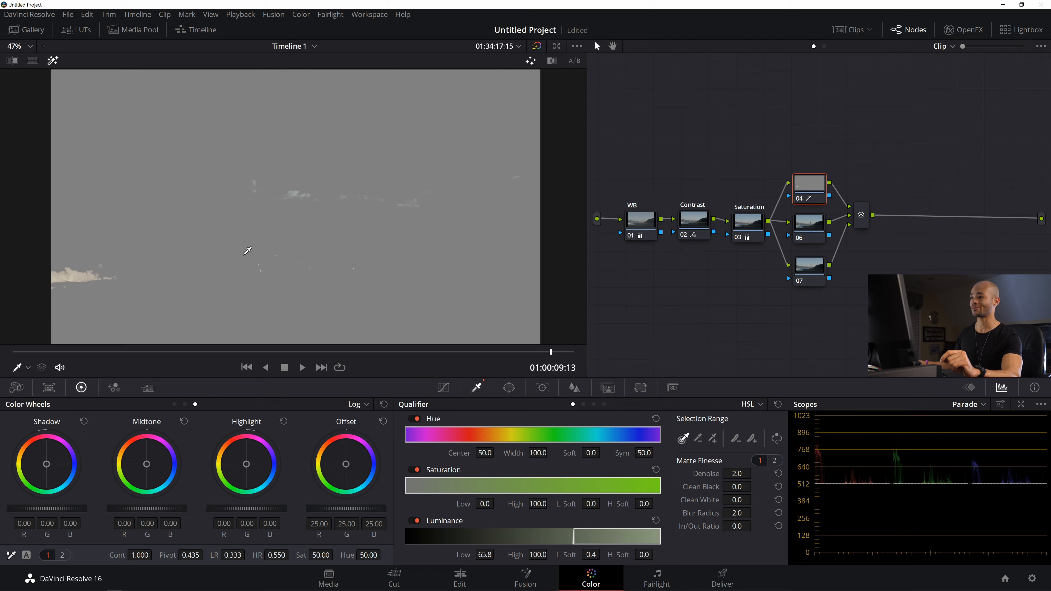
{"action": "scroll", "coordinate": [301, 235], "scroll_direction": "down", "scroll_amount": 2}
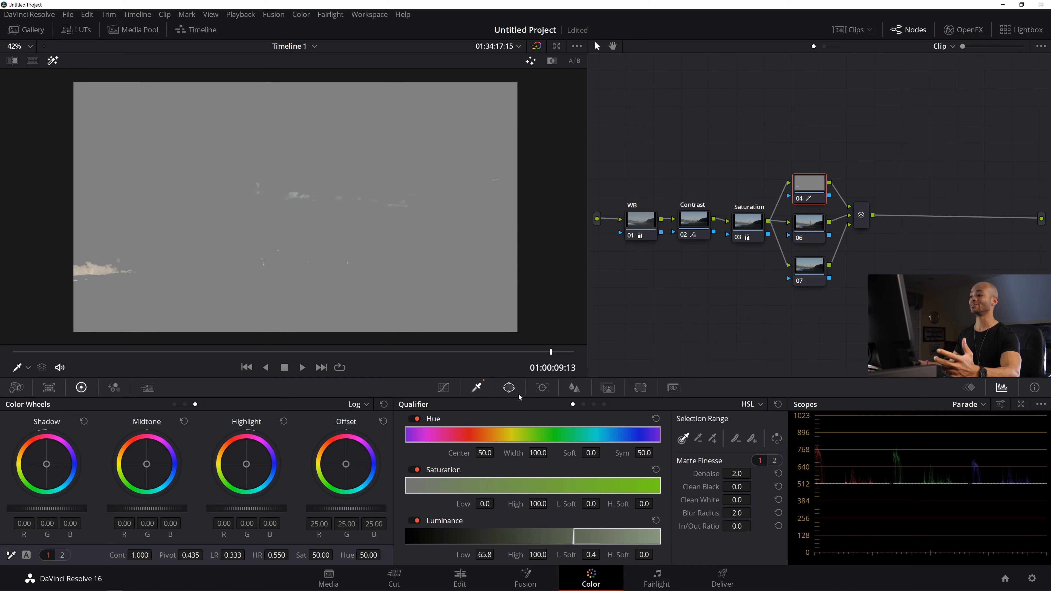
{"action": "left_click", "coordinate": [510, 388]}
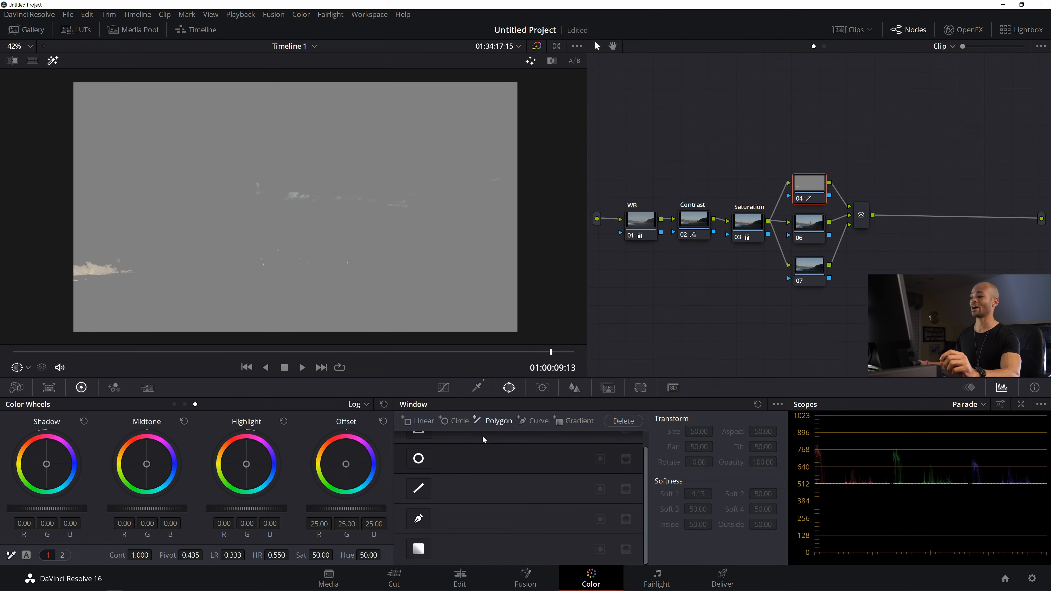
{"action": "left_click", "coordinate": [420, 460]}
{"action": "left_click_drag", "start_coordinate": [367, 208], "coordinate": [515, 208]}
{"action": "left_click_drag", "start_coordinate": [321, 246], "coordinate": [339, 218]}
{"action": "left_click_drag", "start_coordinate": [511, 179], "coordinate": [563, 180]}
{"action": "left_click_drag", "start_coordinate": [382, 218], "coordinate": [220, 186]}
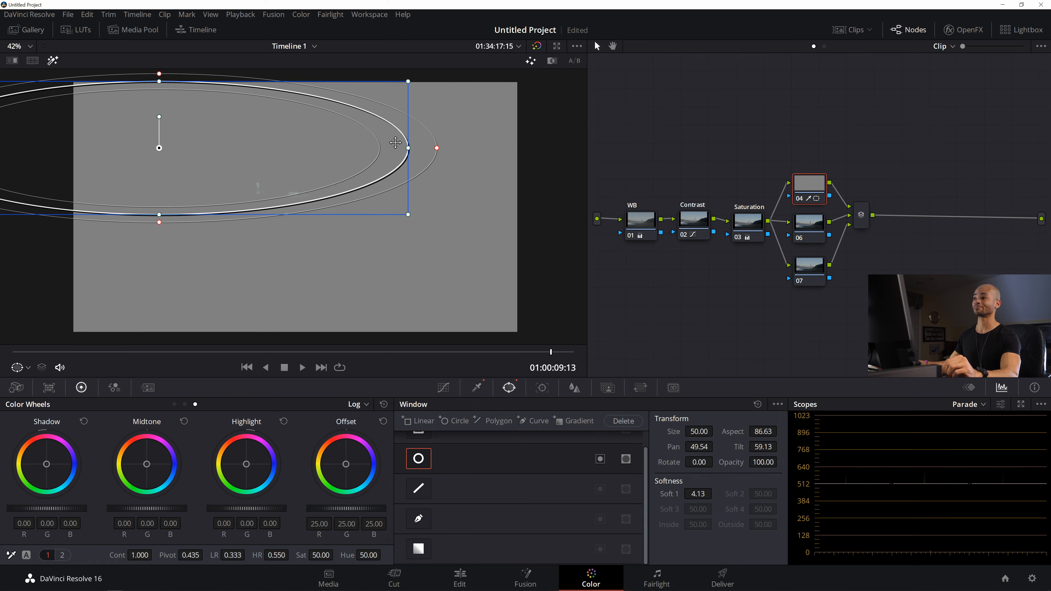
{"action": "mouse_move", "coordinate": [232, 159]}
{"action": "left_mouse_down"}
{"action": "mouse_move", "coordinate": [230, 195]}
{"action": "mouse_move", "coordinate": [513, 204]}
{"action": "mouse_move", "coordinate": [234, 148]}
{"action": "mouse_move", "coordinate": [257, 151]}
{"action": "mouse_move", "coordinate": [218, 159]}
{"action": "left_mouse_up"}
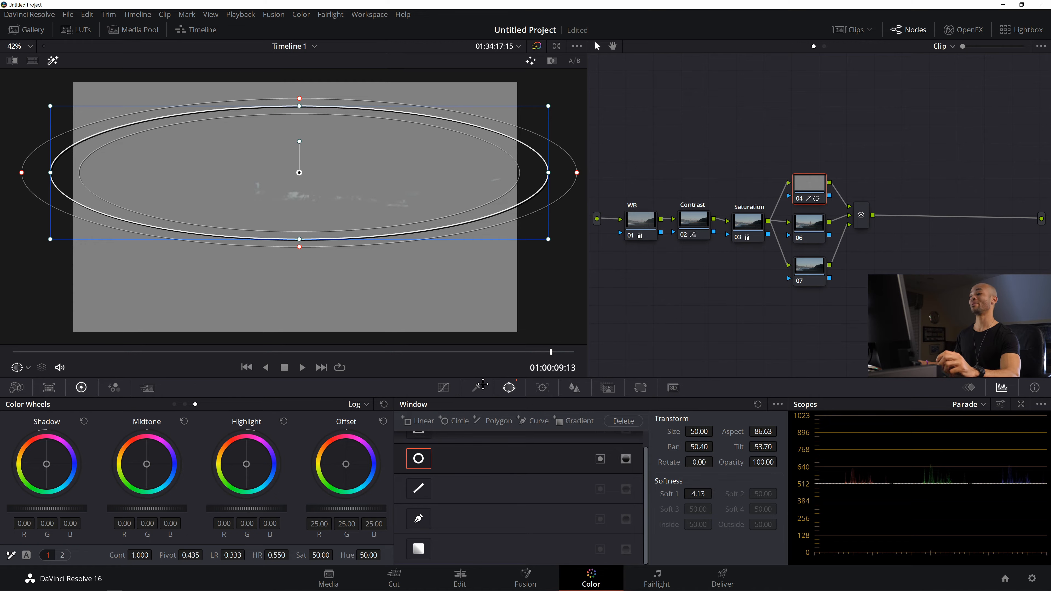
- Turn off the highlight view and raise node 04's overall gain to about 1.13 using the Primaries Bars
{"action": "left_click", "coordinate": [443, 387]}
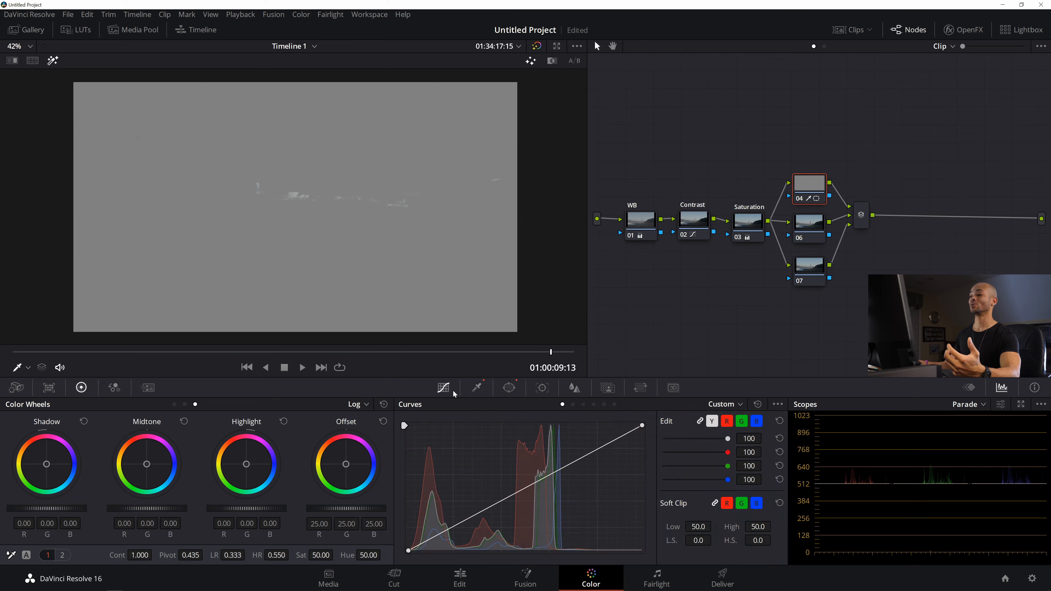
{"action": "left_click", "coordinate": [54, 61]}
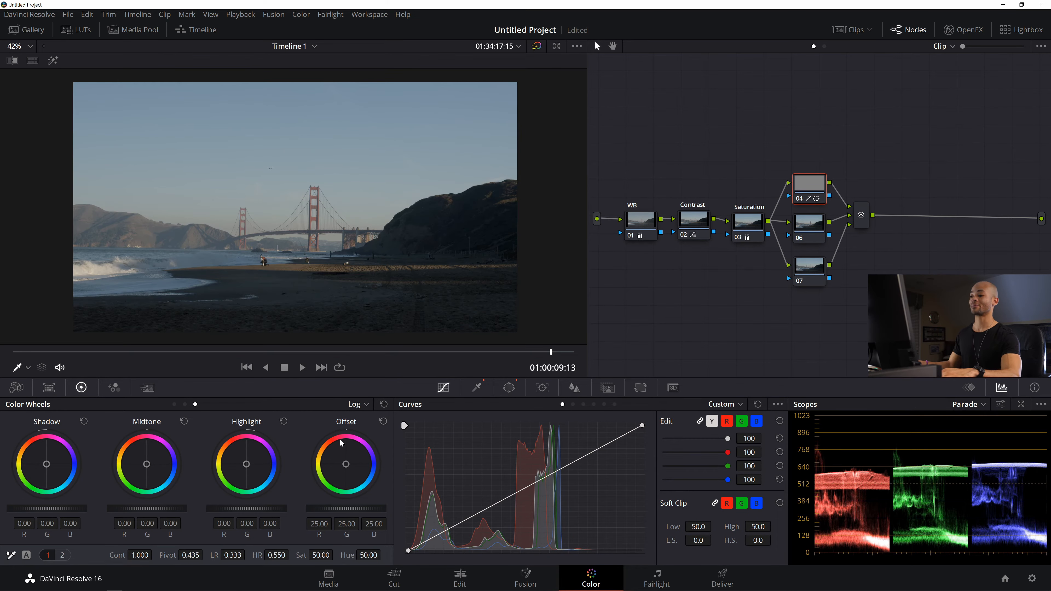
{"action": "left_click", "coordinate": [362, 406]}
{"action": "left_click", "coordinate": [373, 430]}
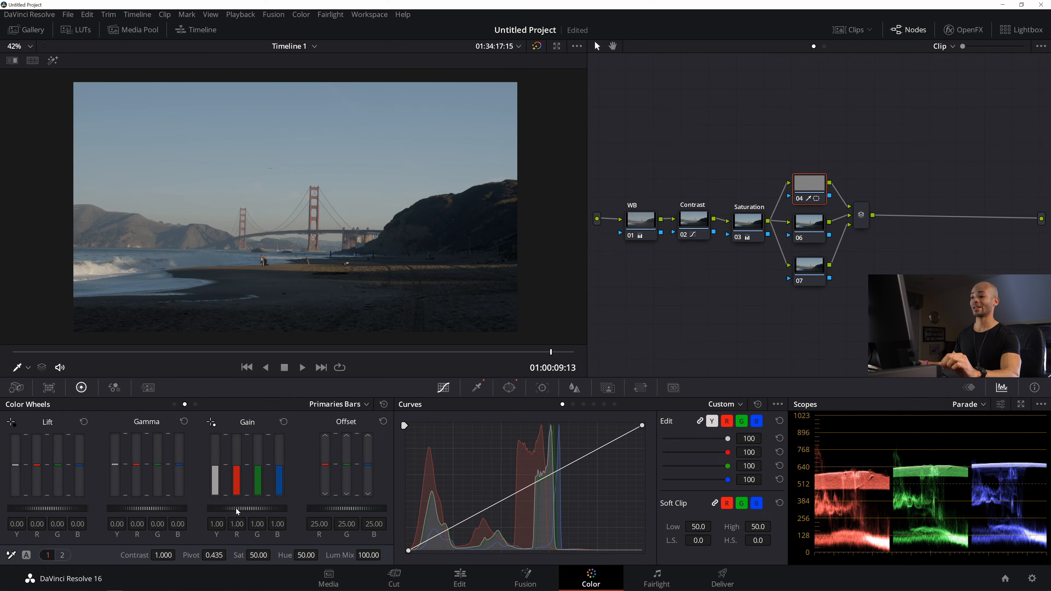
{"action": "left_click_drag", "start_coordinate": [236, 508], "coordinate": [256, 509]}
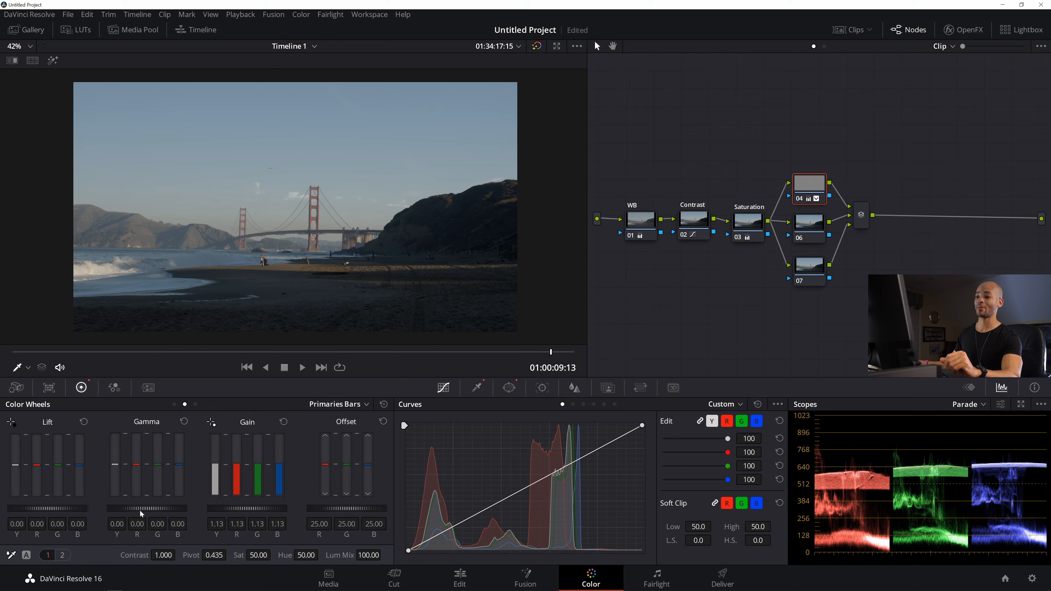
- Set node 04's overall gamma to 0.10 and its overall gain to 1.10 to brighten the clouds
{"action": "left_click_drag", "start_coordinate": [147, 508], "coordinate": [150, 509]}
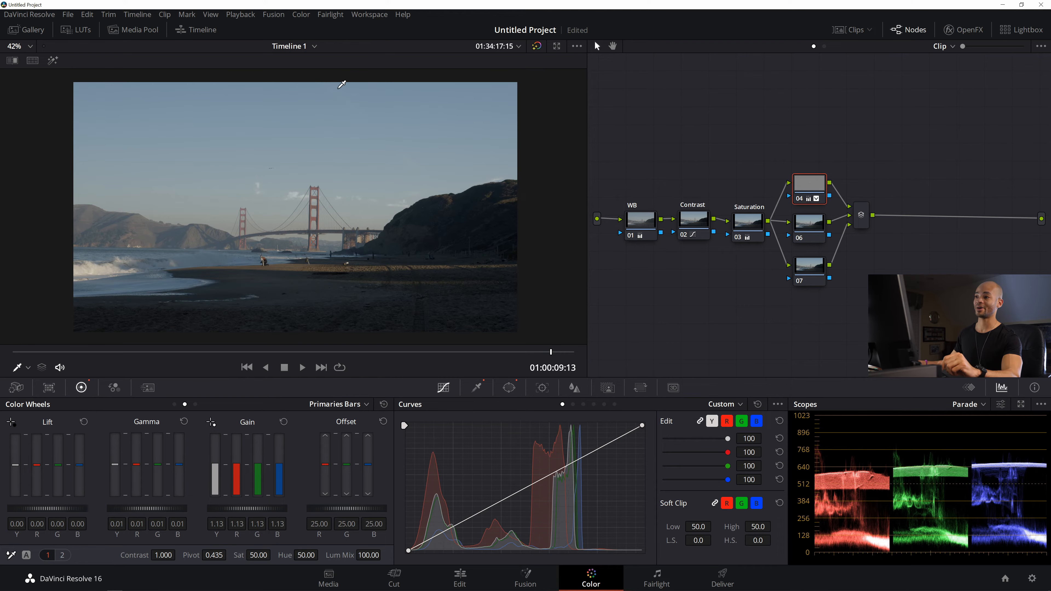
{"action": "scroll", "coordinate": [306, 261], "scroll_direction": "up", "scroll_amount": 3}
{"action": "scroll", "coordinate": [305, 260], "scroll_direction": "up", "scroll_amount": 2}
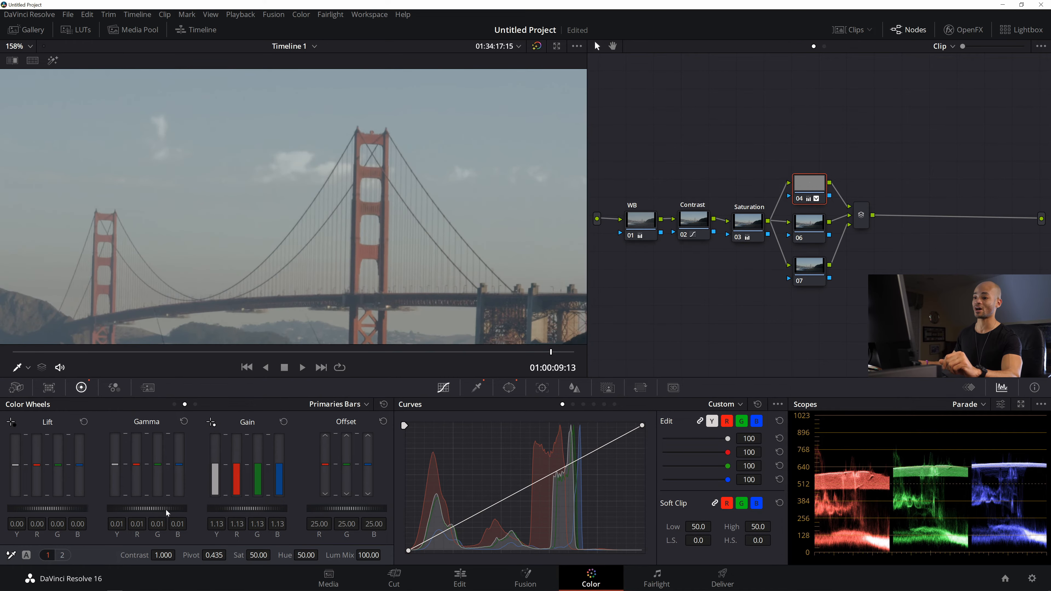
{"action": "left_click_drag", "start_coordinate": [148, 508], "coordinate": [162, 509]}
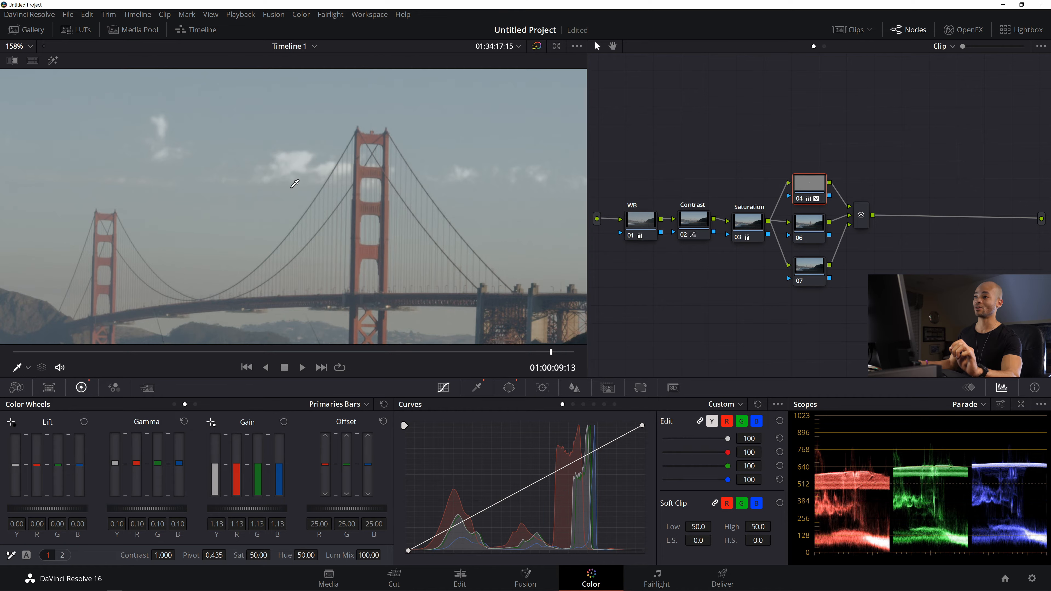
{"action": "left_click_drag", "start_coordinate": [264, 509], "coordinate": [266, 509]}
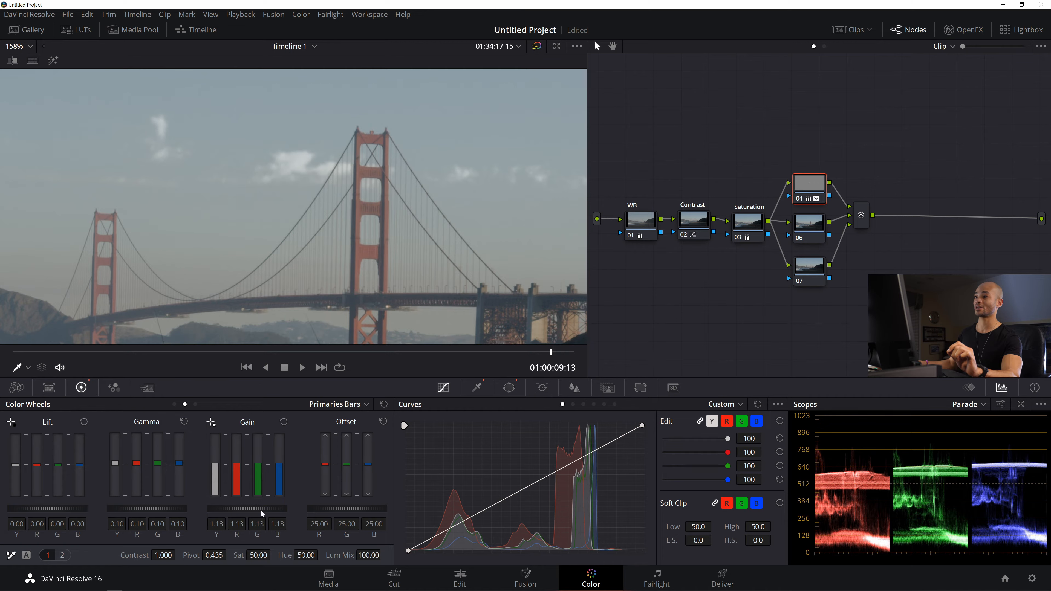
{"action": "scroll", "coordinate": [356, 213], "scroll_direction": "down", "scroll_amount": 10}
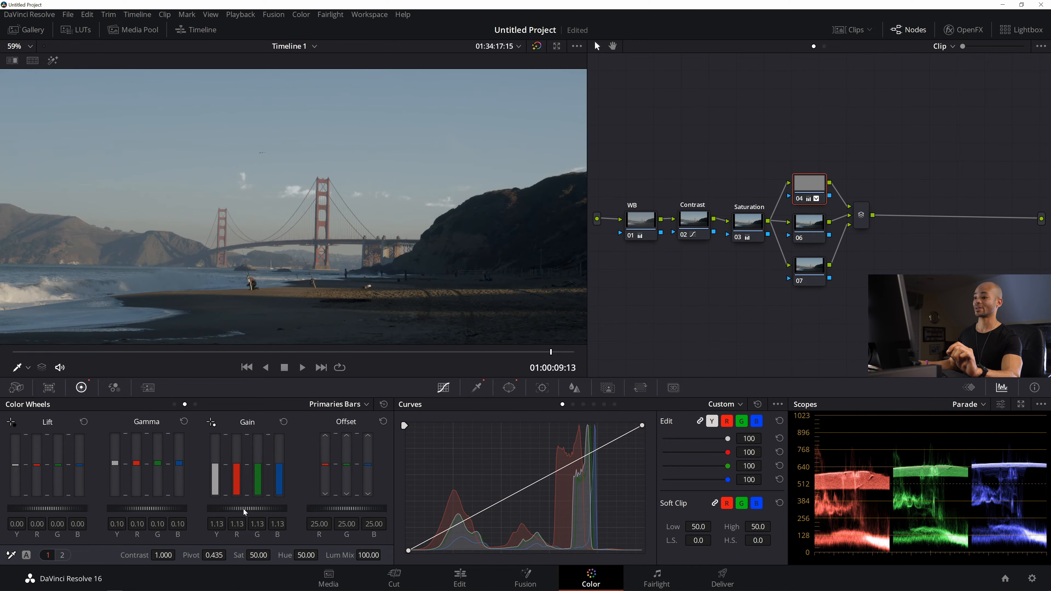
{"action": "left_click_drag", "start_coordinate": [265, 509], "coordinate": [264, 510]}
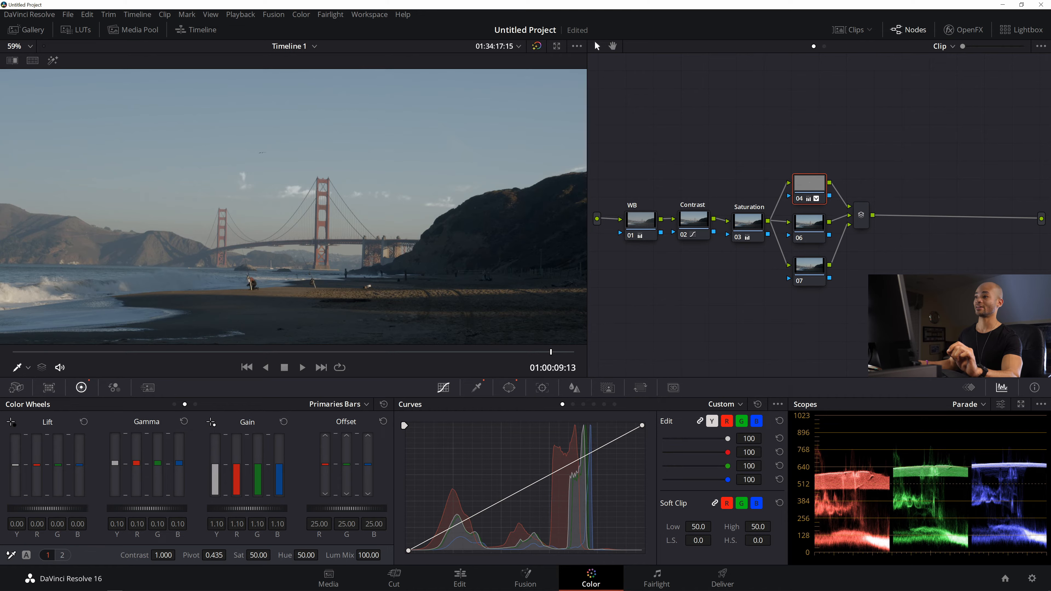
- Toggle node 04 off and on to compare the clouds with and without the adjustment
{"action": "scroll", "coordinate": [371, 202], "scroll_direction": "down", "scroll_amount": 4}
{"action": "scroll", "coordinate": [381, 183], "scroll_direction": "up", "scroll_amount": 1}
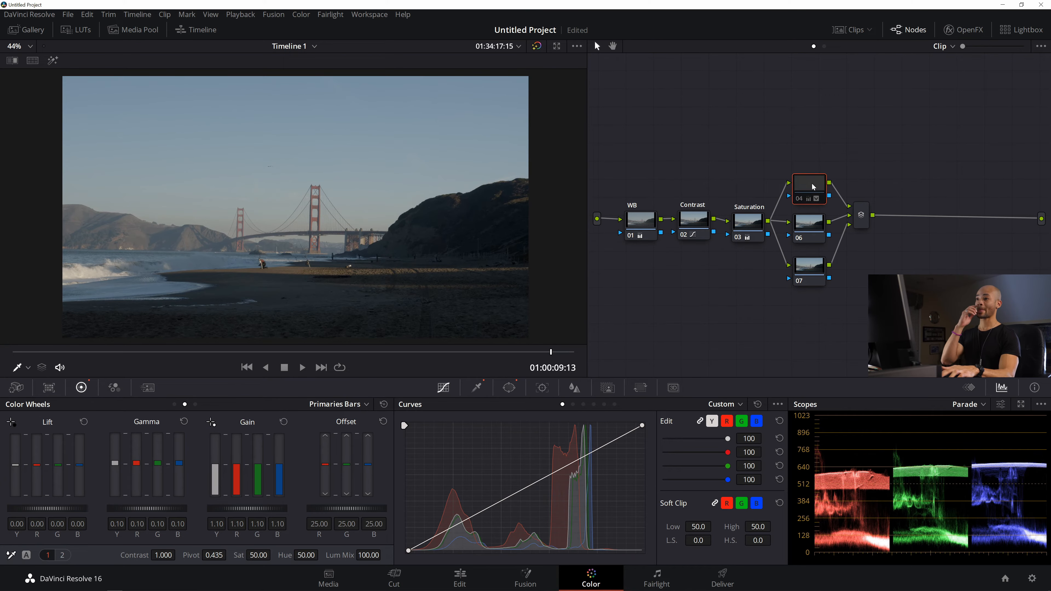
{"action": "key", "text": "ctrl+d"}
{"action": "key", "text": "ctrl+d"}
{"action": "key", "text": "ctrl+d"}
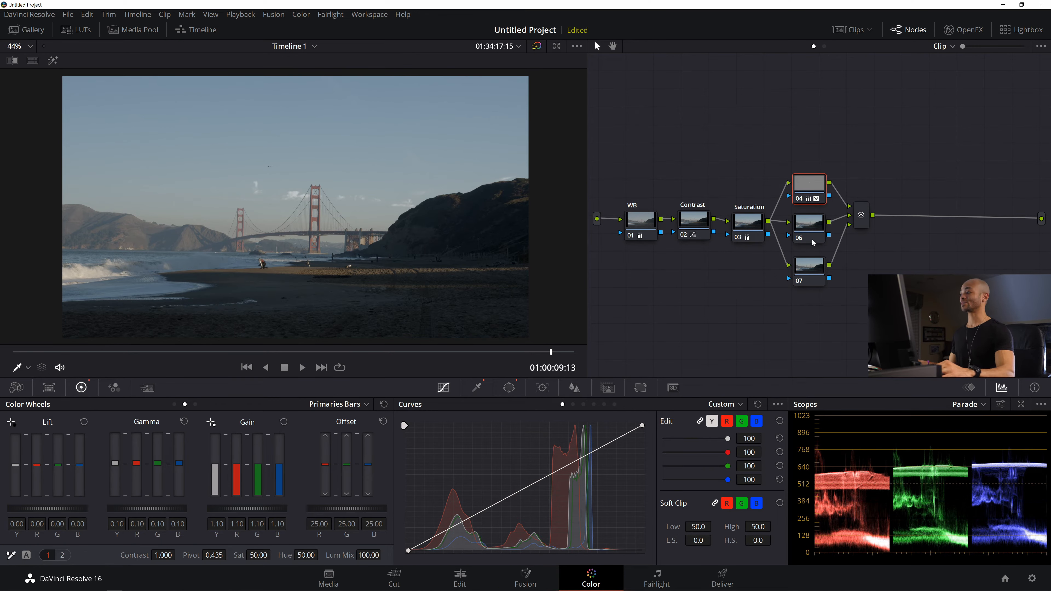
- Start a custom curve window on node 06, tracing the waterline from beside the bridge to just past the frame's left edge
{"action": "left_click", "coordinate": [811, 228]}
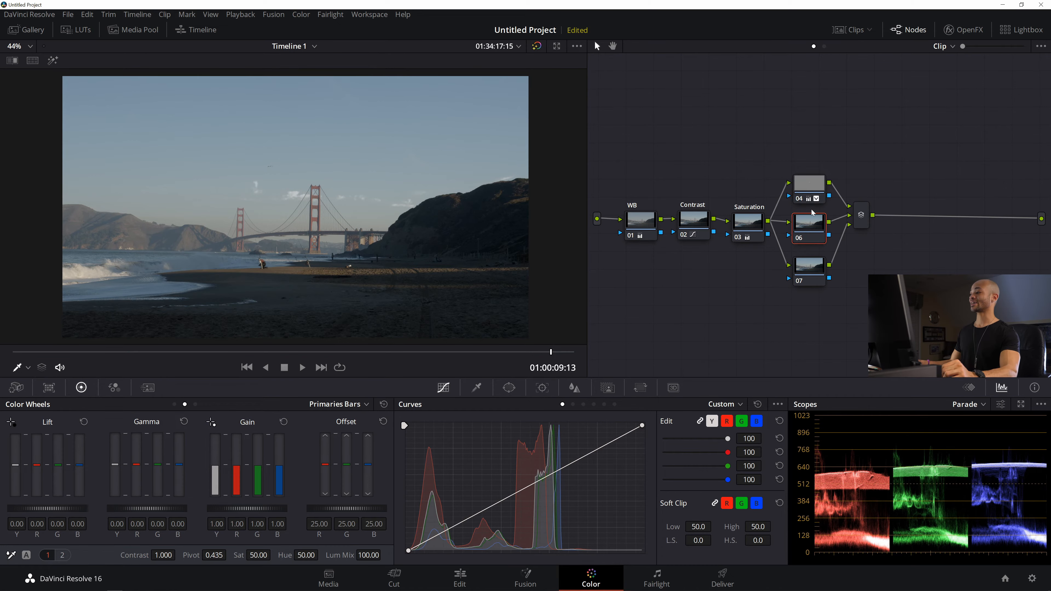
{"action": "left_click", "coordinate": [506, 389]}
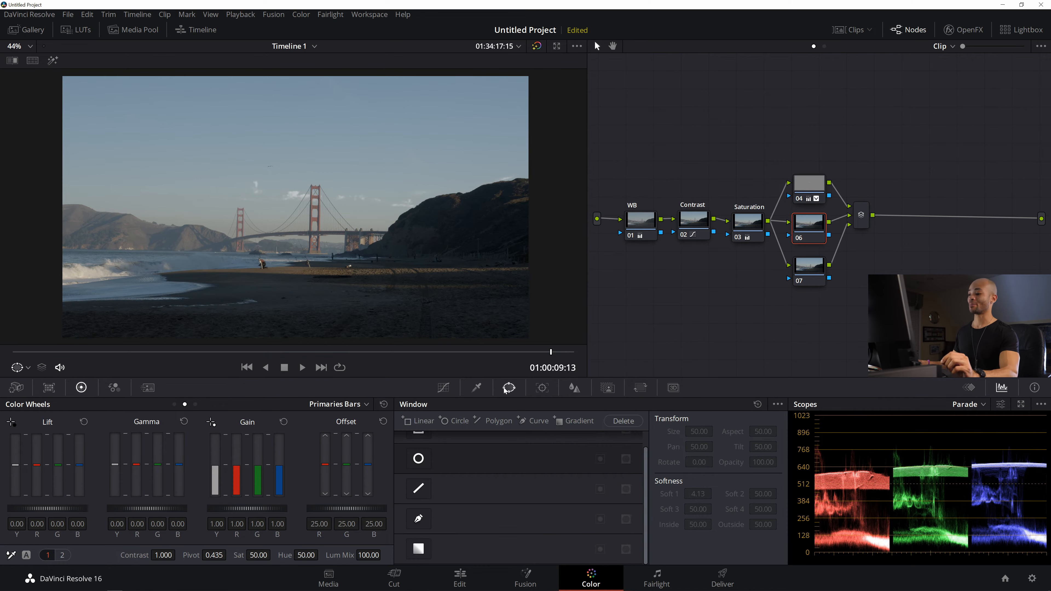
{"action": "left_click", "coordinate": [418, 519]}
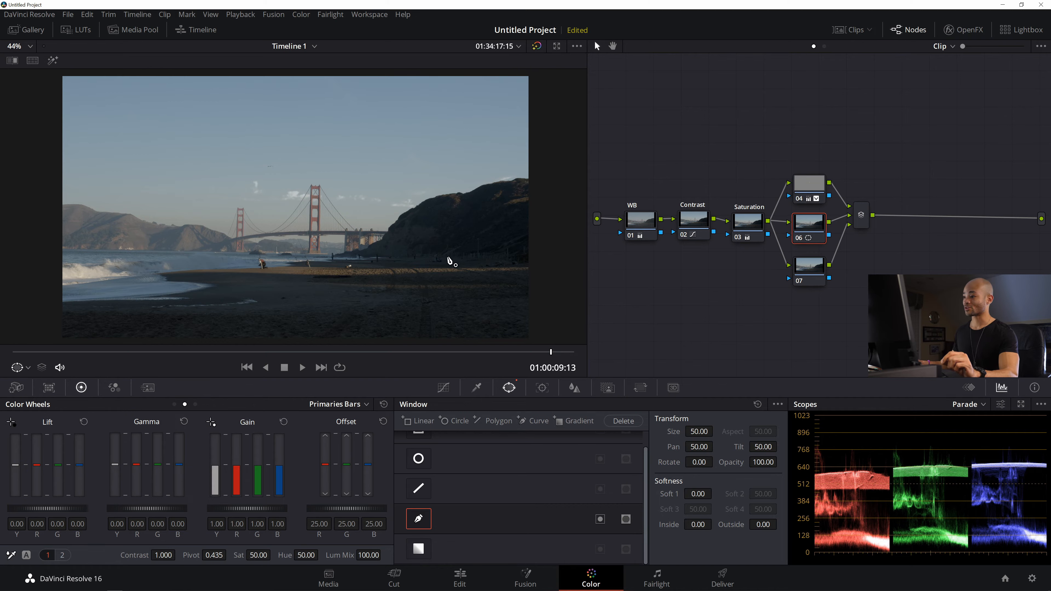
{"action": "left_click", "coordinate": [338, 257]}
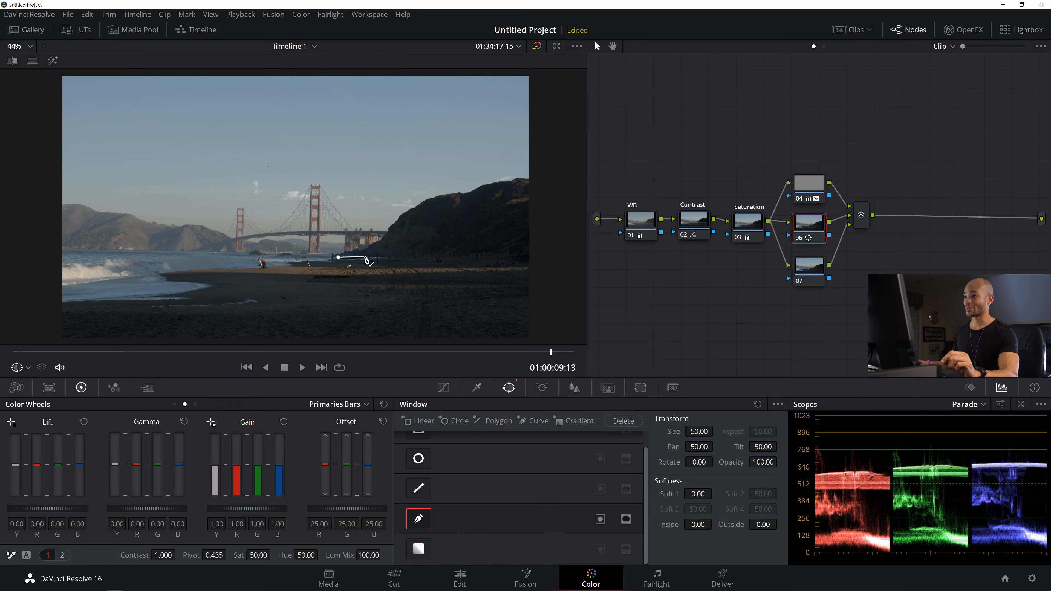
{"action": "left_click", "coordinate": [294, 257]}
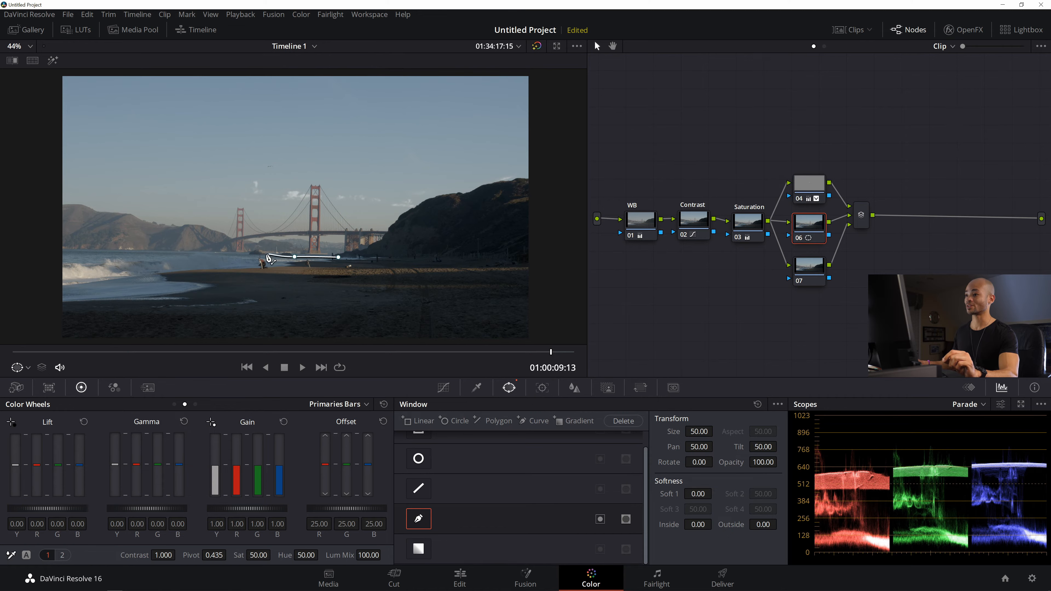
{"action": "left_click_drag", "start_coordinate": [256, 256], "coordinate": [247, 257]}
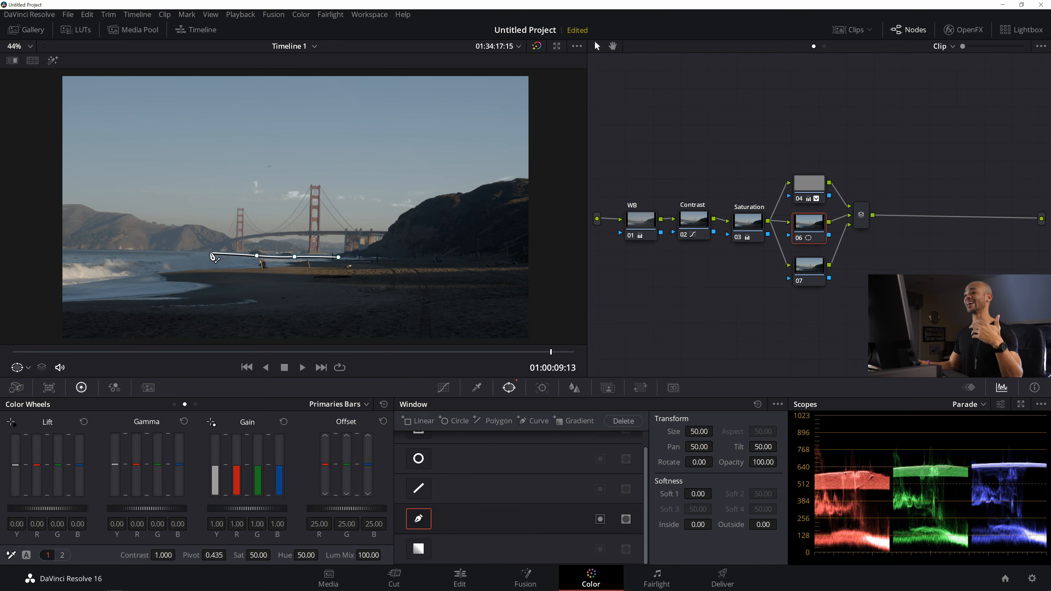
{"action": "left_click_drag", "start_coordinate": [210, 253], "coordinate": [199, 252]}
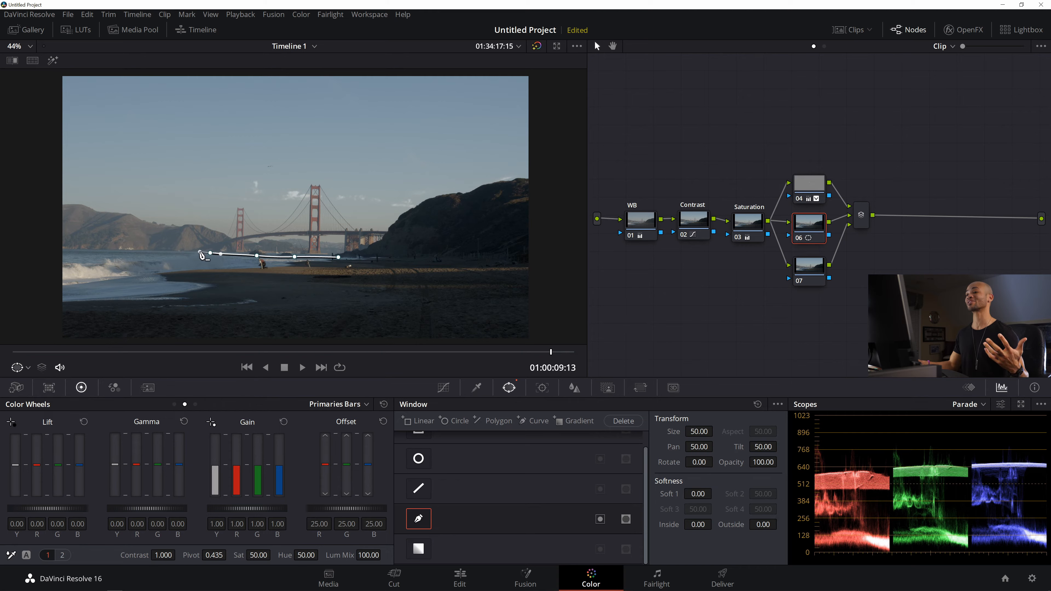
{"action": "left_click", "coordinate": [135, 252]}
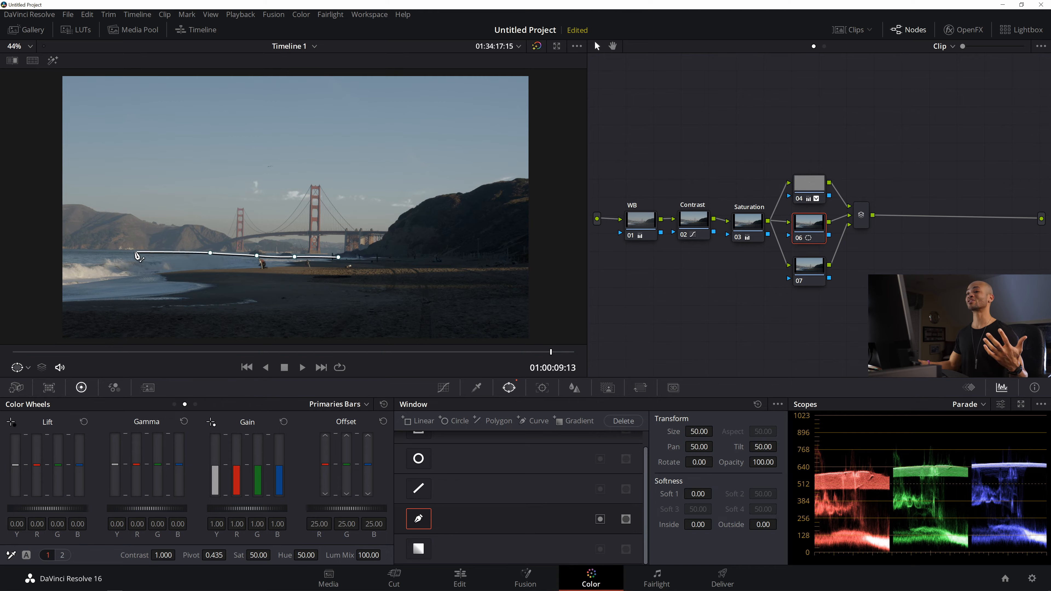
{"action": "left_click", "coordinate": [57, 248]}
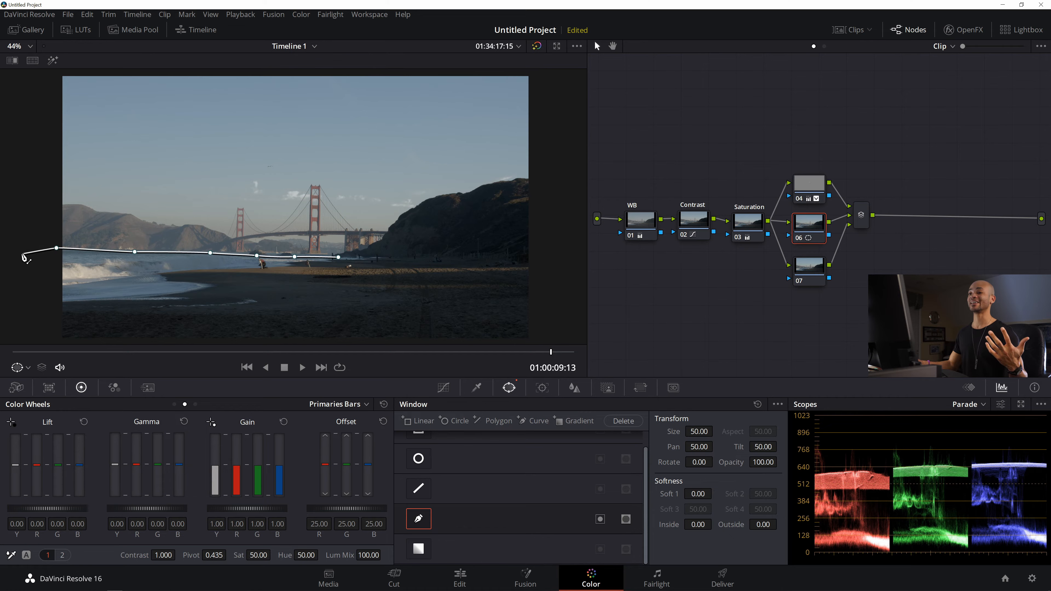
- Carry node 06's curve window around below the frame and close it along the foot of the right-hand hill, enclosing the water and beach
{"action": "scroll", "coordinate": [41, 261], "scroll_direction": "down", "scroll_amount": 2}
{"action": "scroll", "coordinate": [62, 267], "scroll_direction": "down", "scroll_amount": 1}
{"action": "left_click", "coordinate": [103, 332]}
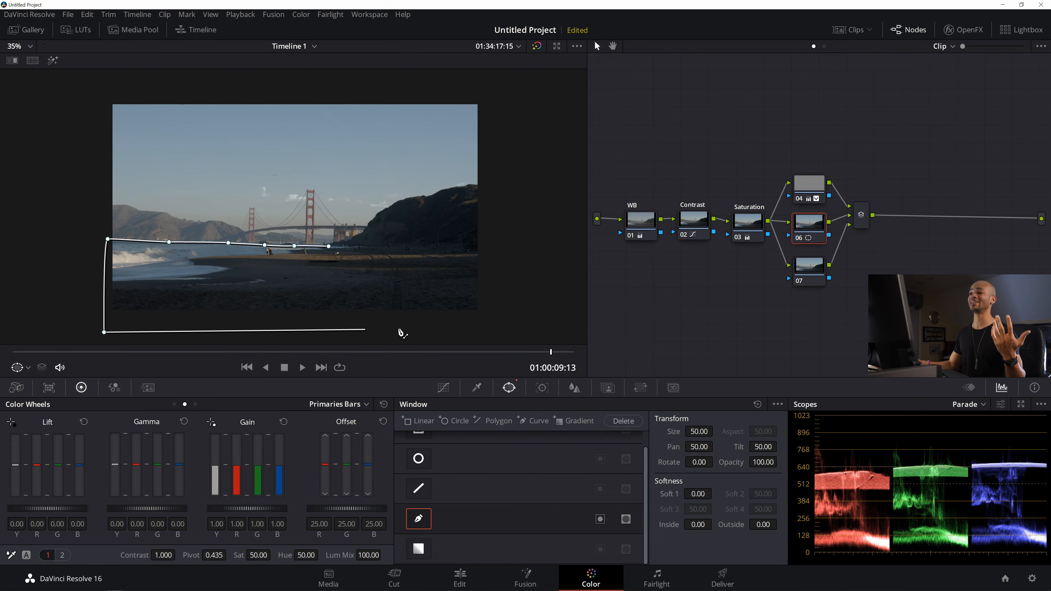
{"action": "left_click", "coordinate": [531, 332]}
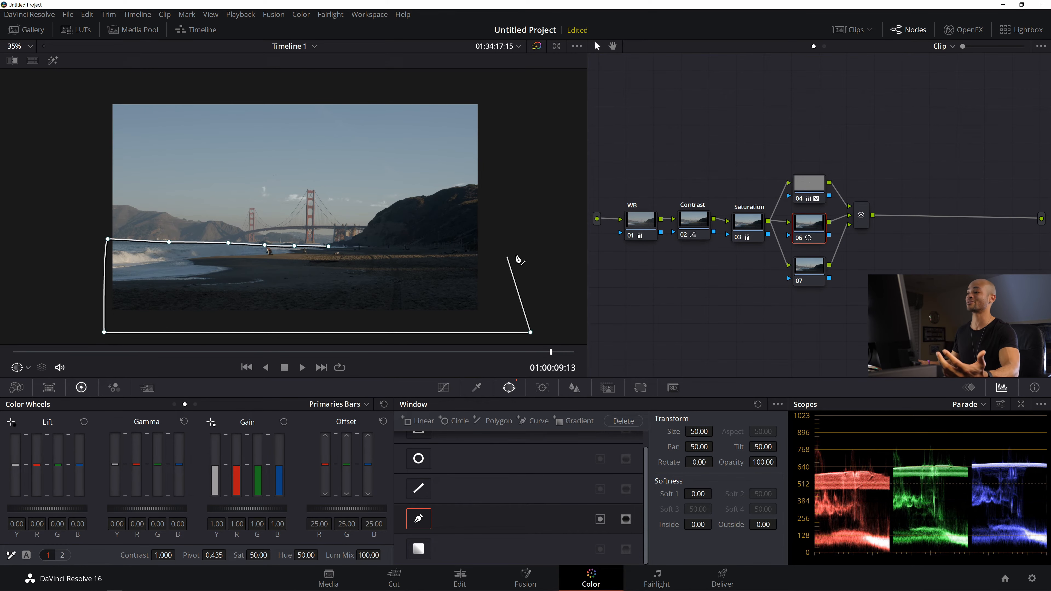
{"action": "left_click", "coordinate": [521, 252]}
{"action": "left_click", "coordinate": [468, 246]}
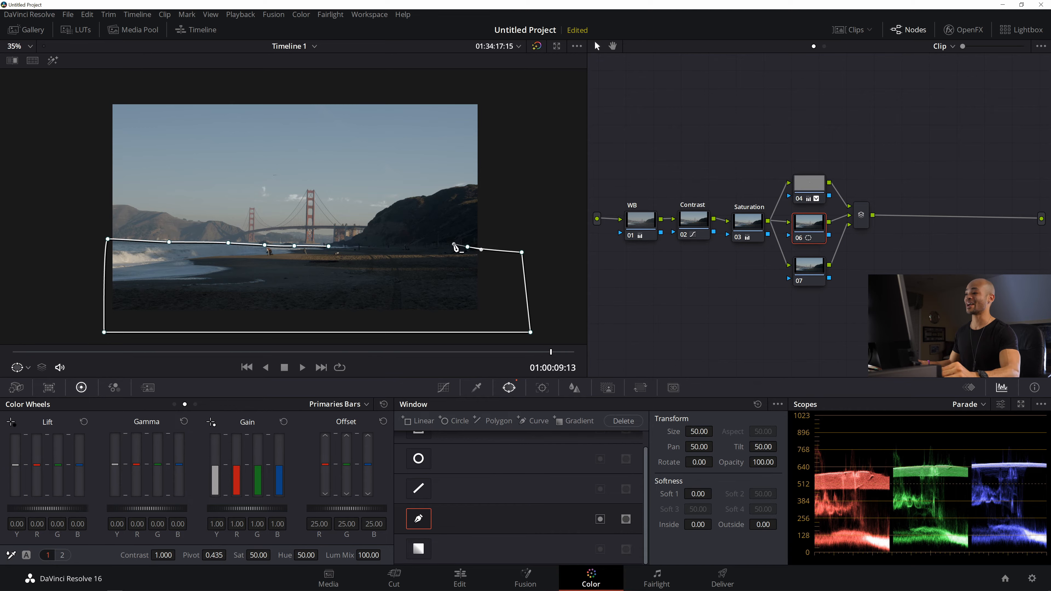
{"action": "left_click", "coordinate": [413, 245]}
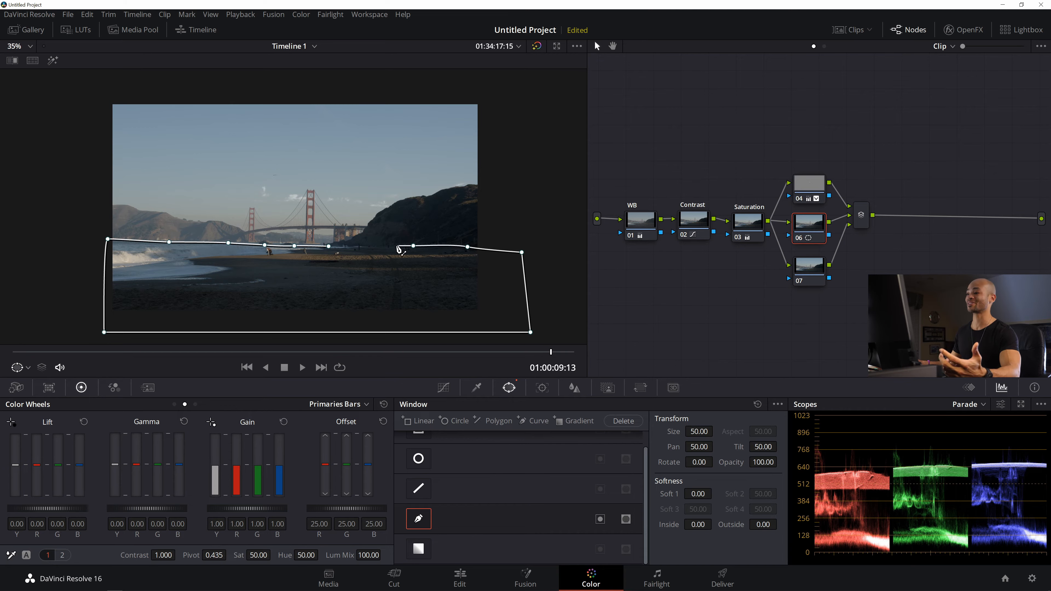
{"action": "scroll", "coordinate": [385, 250], "scroll_direction": "up", "scroll_amount": 1}
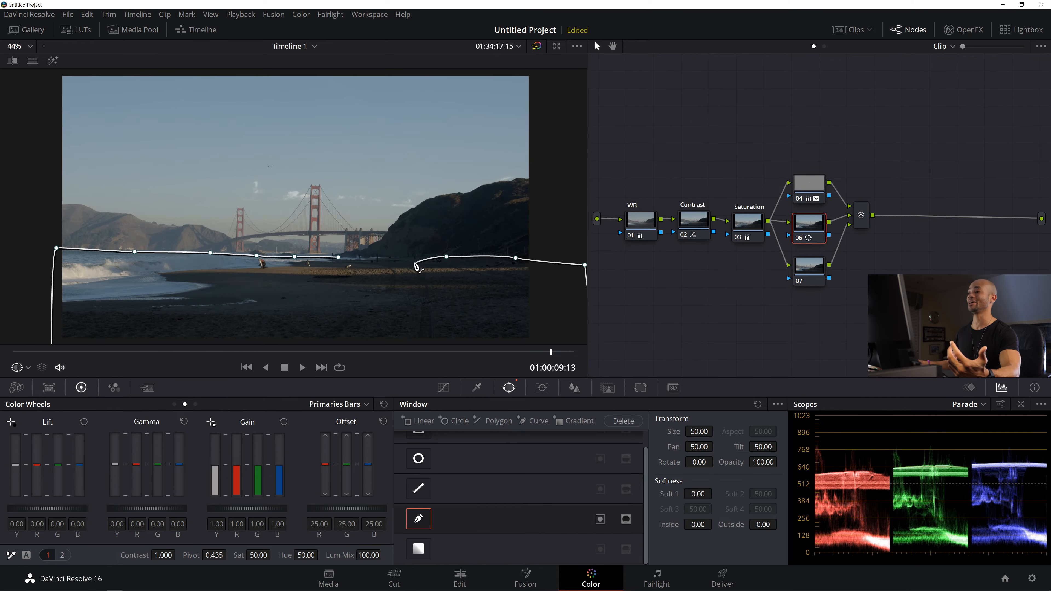
{"action": "left_click", "coordinate": [367, 258]}
{"action": "mouse_move", "coordinate": [358, 258]}
{"action": "left_mouse_down"}
{"action": "mouse_move", "coordinate": [332, 257]}
{"action": "mouse_move", "coordinate": [348, 258]}
{"action": "left_mouse_up"}
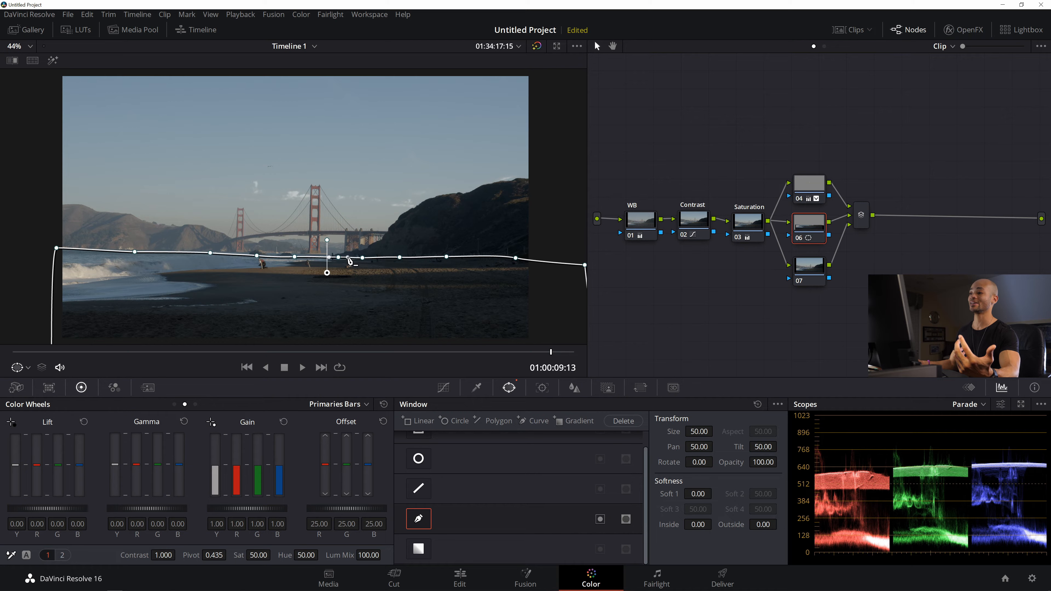
{"action": "scroll", "coordinate": [368, 263], "scroll_direction": "down", "scroll_amount": 2}
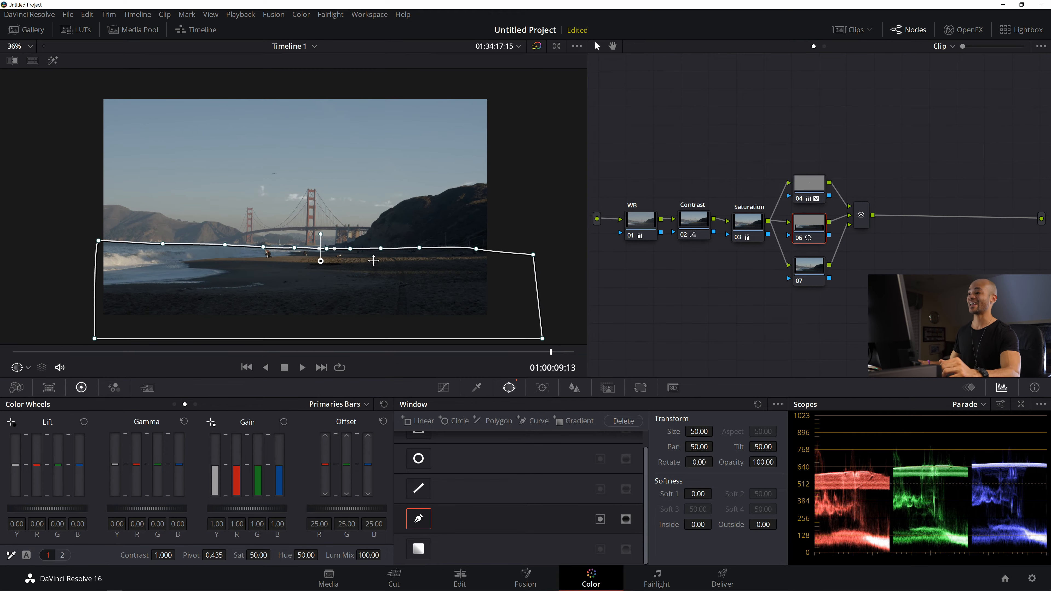
- Soften the edge of node 06's window with Soft 1 at 0.82 and Inside at 0.98, checking the isolated area in highlight view
{"action": "left_click", "coordinate": [53, 61]}
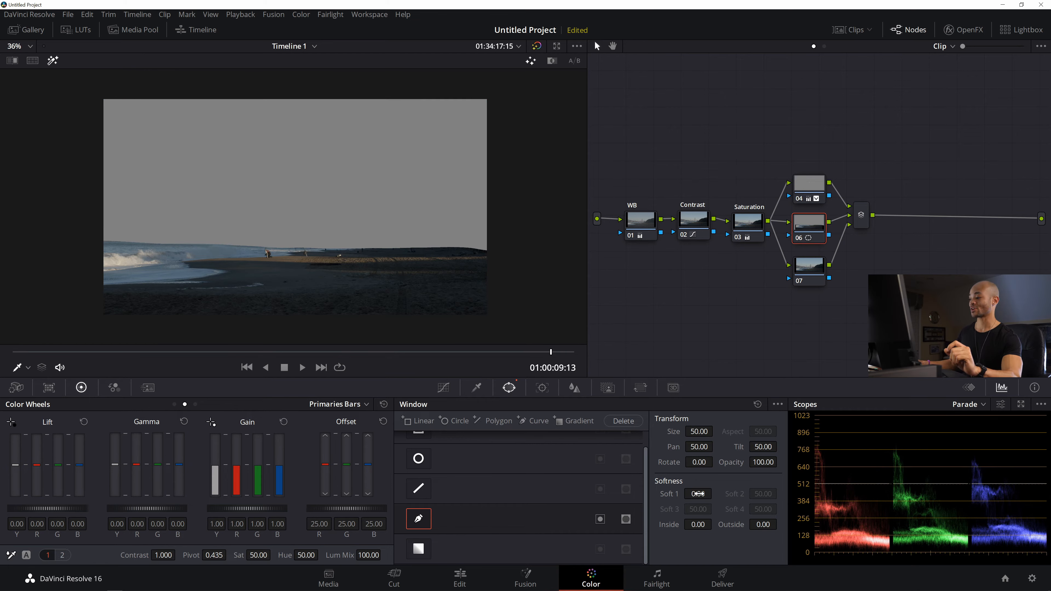
{"action": "left_click_drag", "start_coordinate": [703, 495], "coordinate": [715, 493]}
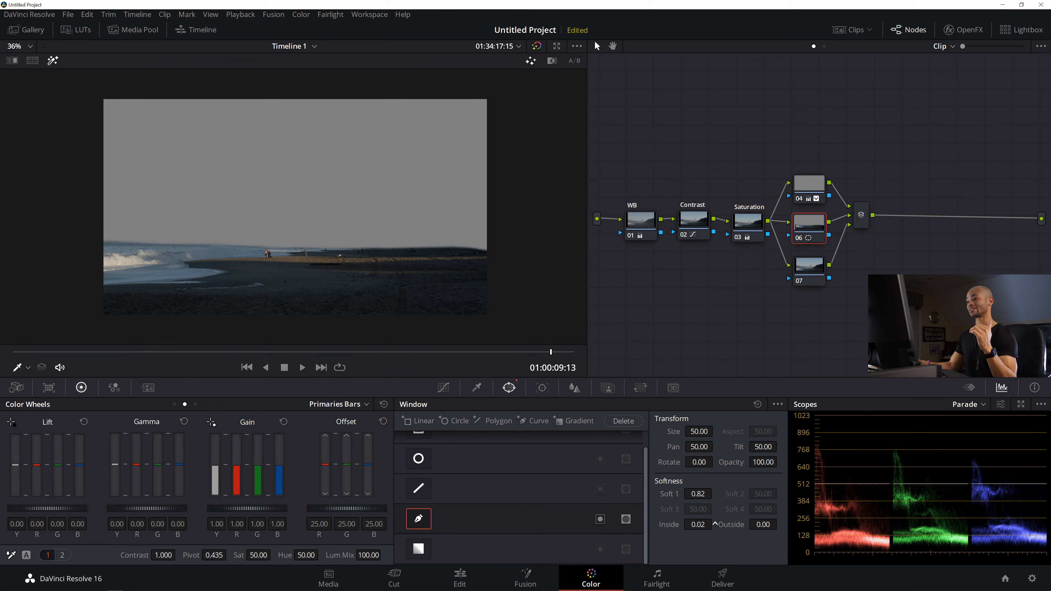
{"action": "left_click_drag", "start_coordinate": [714, 525], "coordinate": [715, 524]}
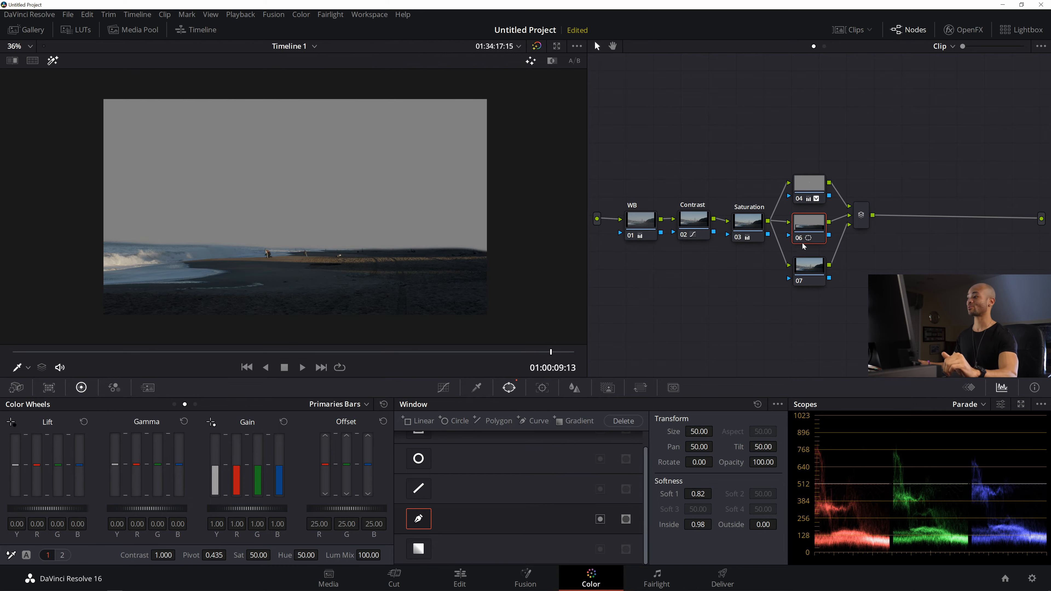
{"action": "left_click", "coordinate": [53, 60]}
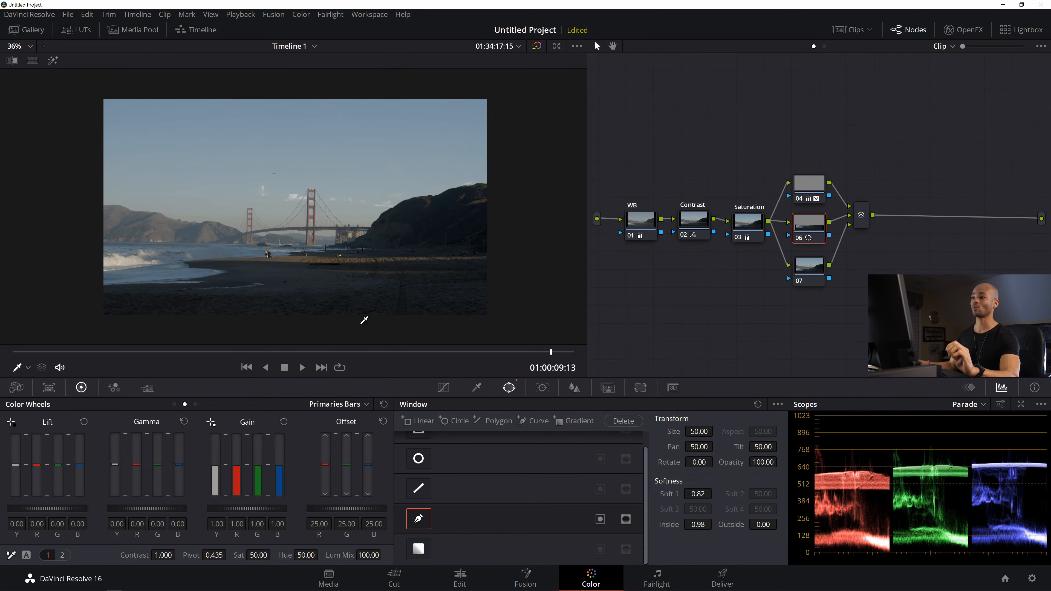
{"action": "scroll", "coordinate": [384, 242], "scroll_direction": "up", "scroll_amount": 3}
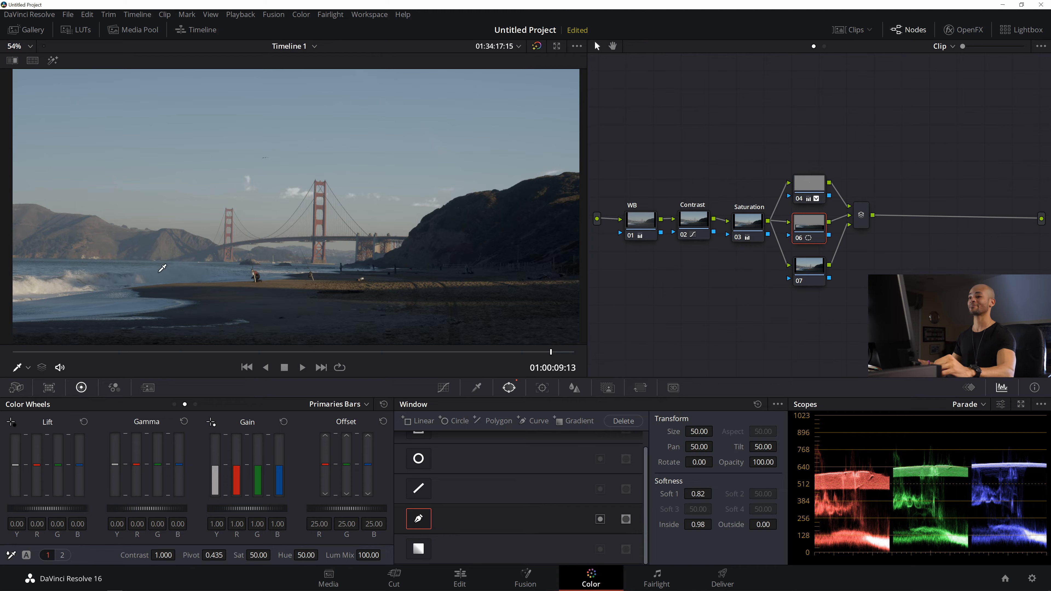
{"action": "scroll", "coordinate": [346, 245], "scroll_direction": "down", "scroll_amount": 2}
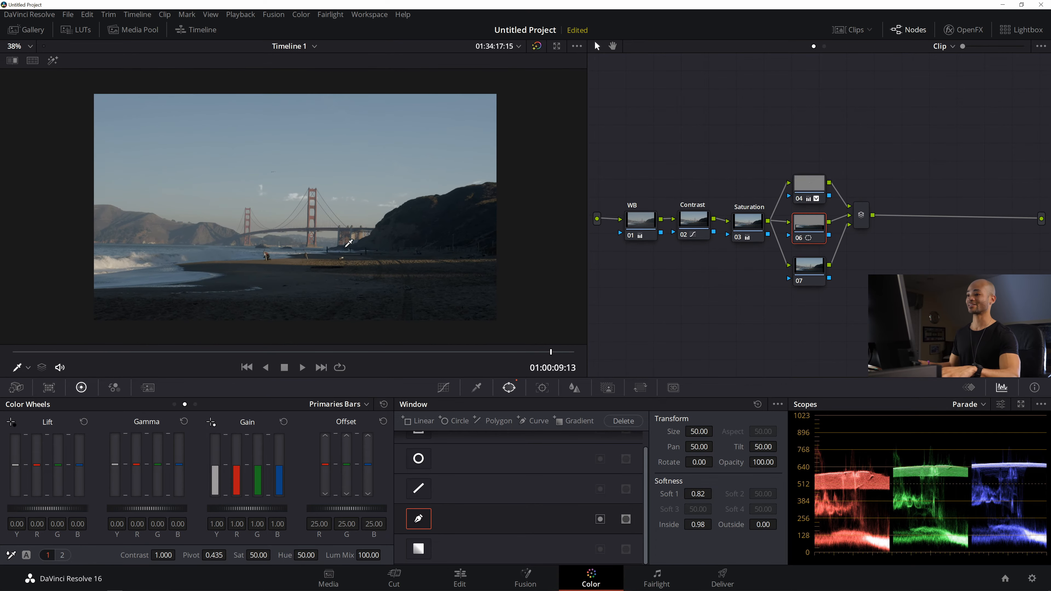
{"action": "scroll", "coordinate": [348, 245], "scroll_direction": "up", "scroll_amount": 1}
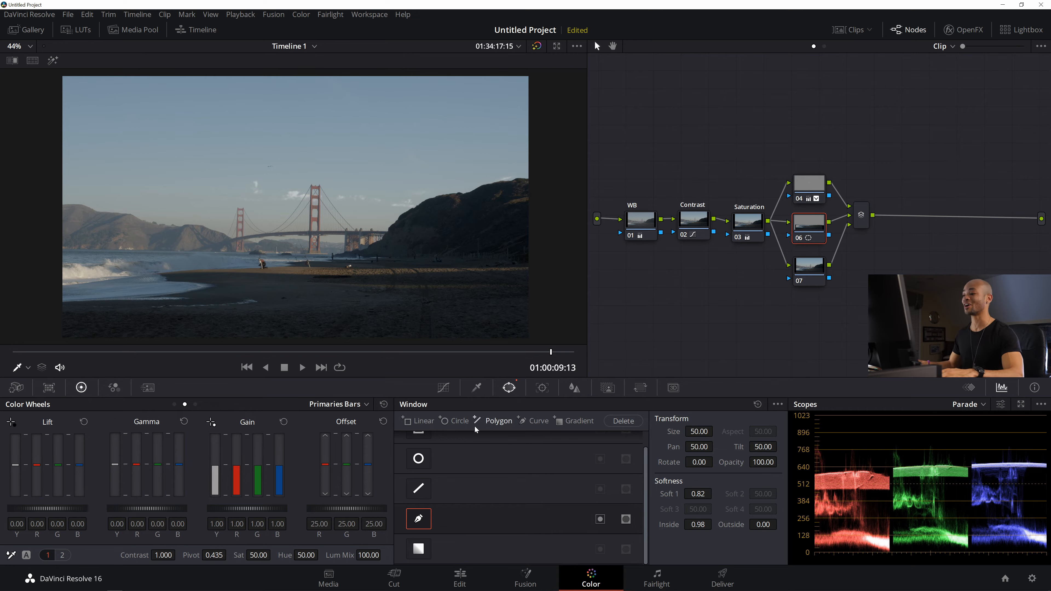
- Sample the wave foam, the dark hillside and the sunlit sand to place highlight, shadow and midtone points on node 06's custom curve
{"action": "left_click", "coordinate": [444, 388]}
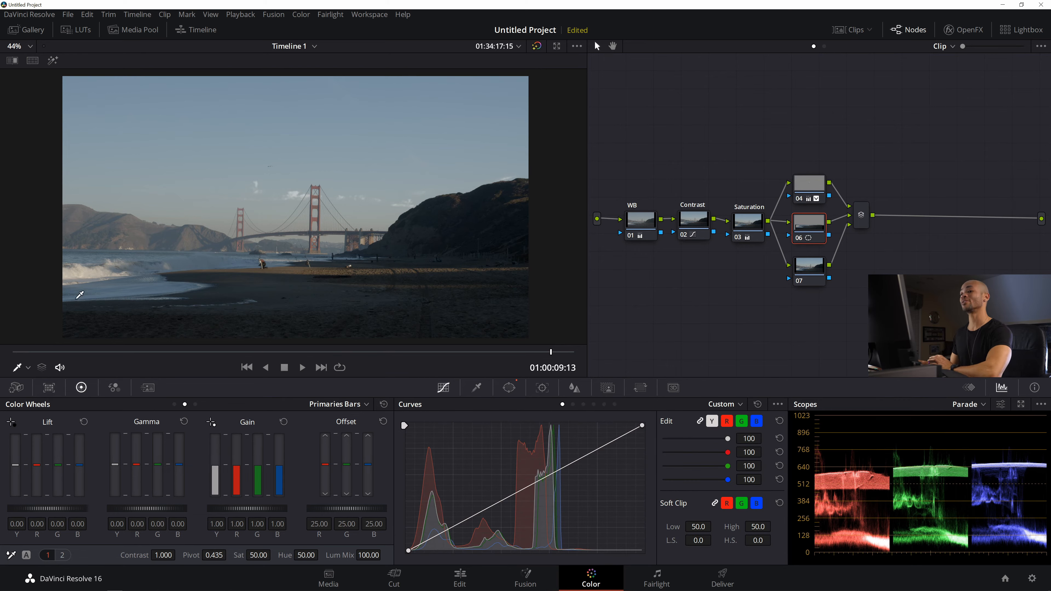
{"action": "left_click", "coordinate": [27, 367]}
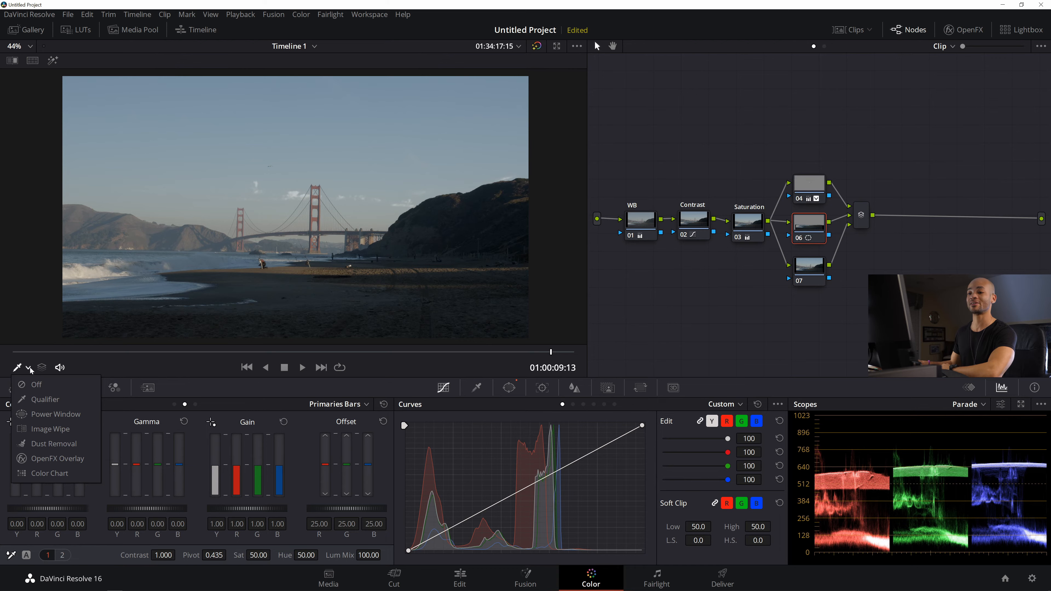
{"action": "left_click", "coordinate": [28, 367]}
{"action": "left_click", "coordinate": [28, 369]}
{"action": "left_click", "coordinate": [35, 386]}
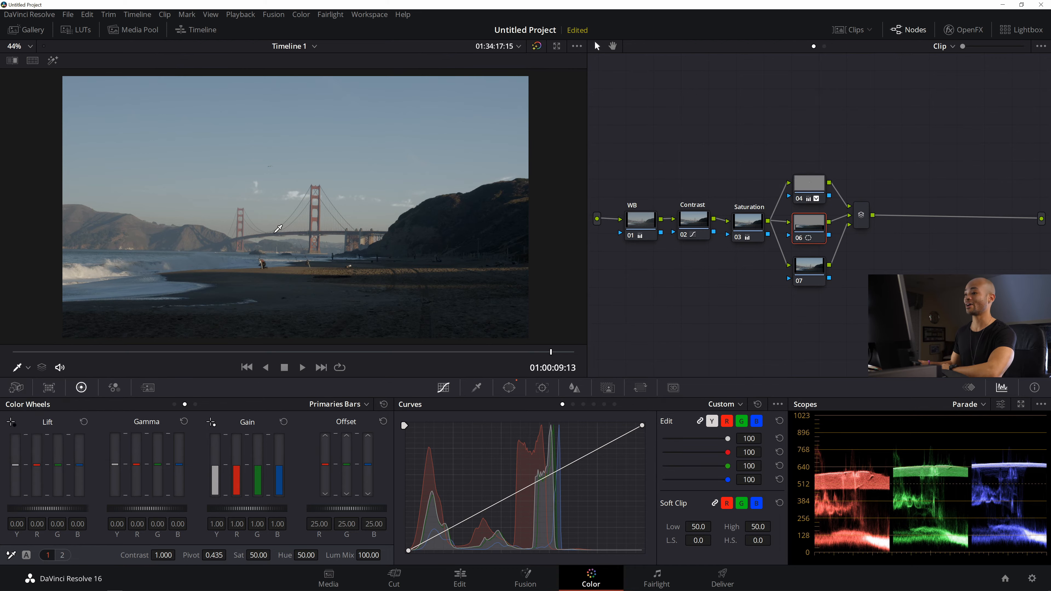
{"action": "scroll", "coordinate": [110, 294], "scroll_direction": "up", "scroll_amount": 1}
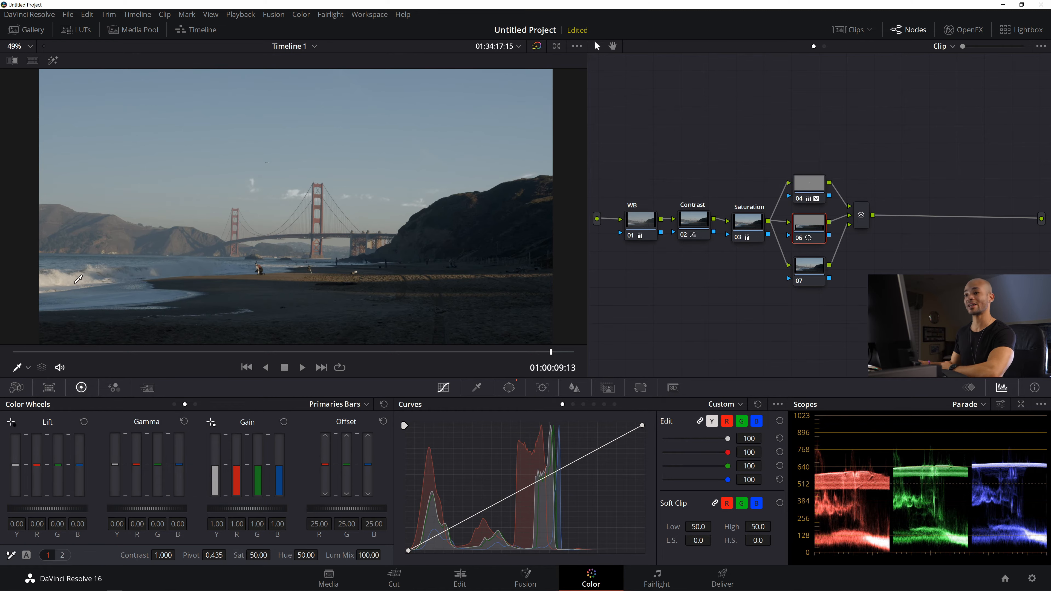
{"action": "left_click", "coordinate": [60, 283]}
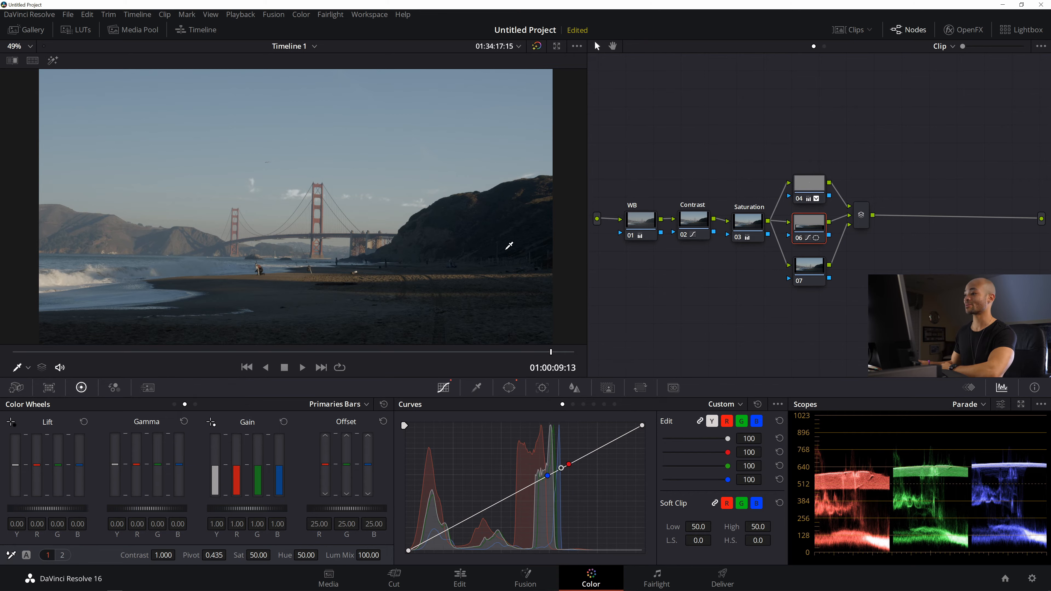
{"action": "left_click", "coordinate": [293, 319]}
{"action": "key", "text": "ctrl+z"}
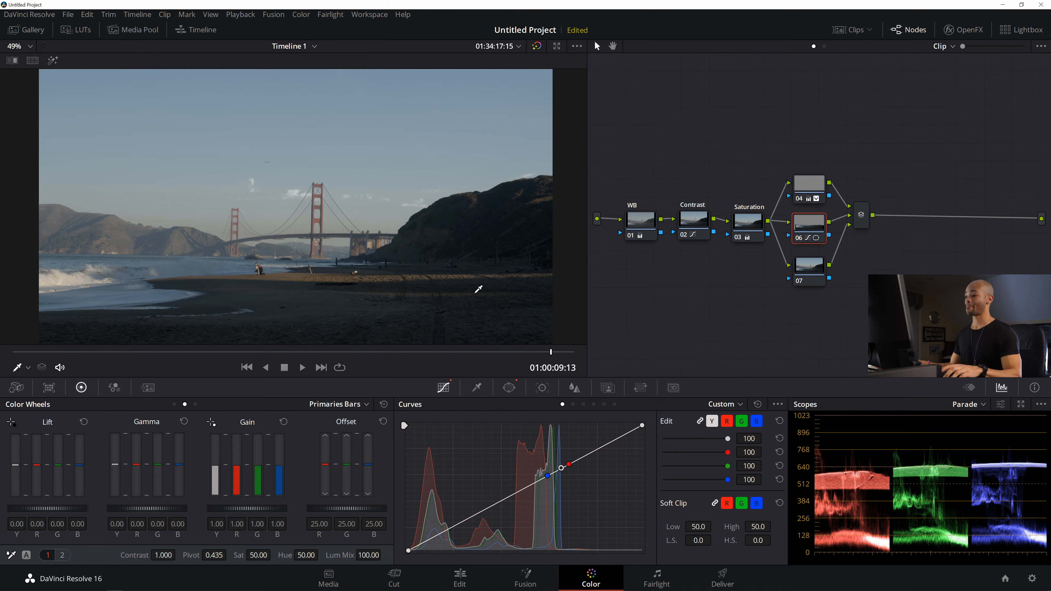
{"action": "left_click", "coordinate": [421, 245]}
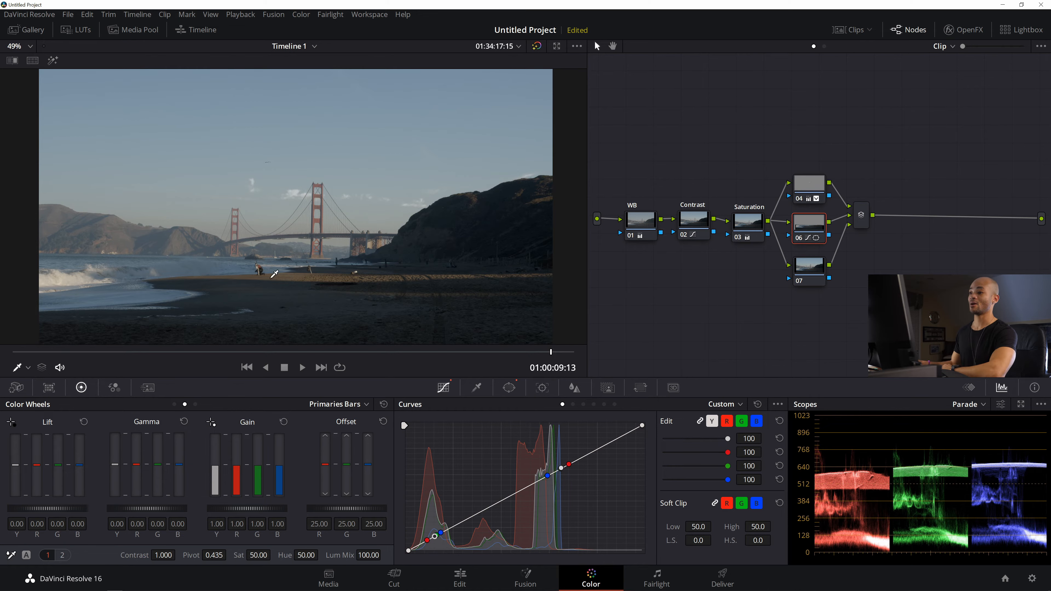
{"action": "left_click", "coordinate": [277, 274]}
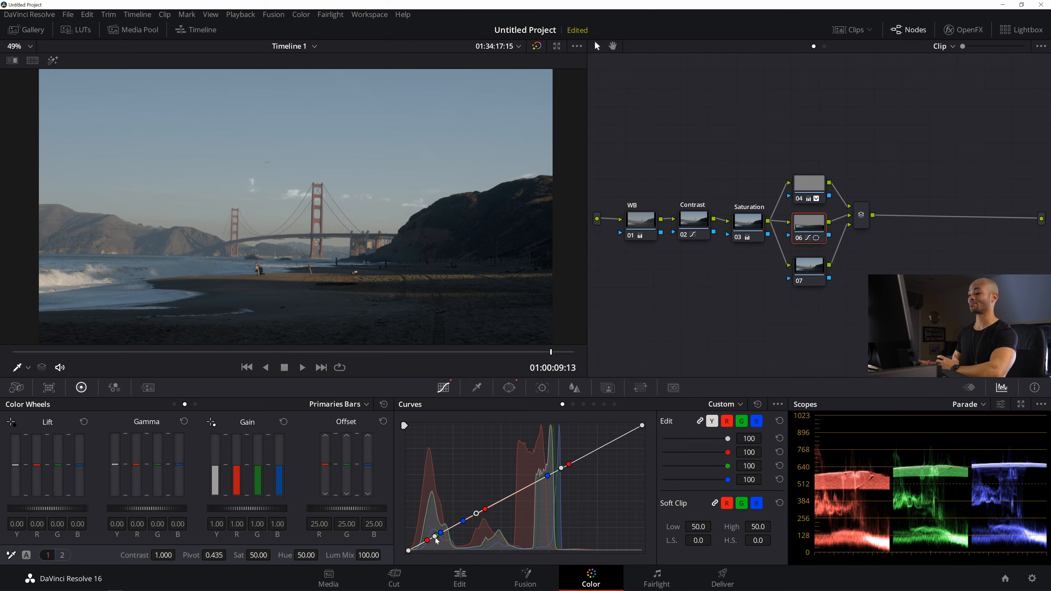
- Lower the shadow point on node 06's custom curve slightly and toggle the node off and on to compare the foreground
{"action": "left_click_drag", "start_coordinate": [435, 537], "coordinate": [438, 540]}
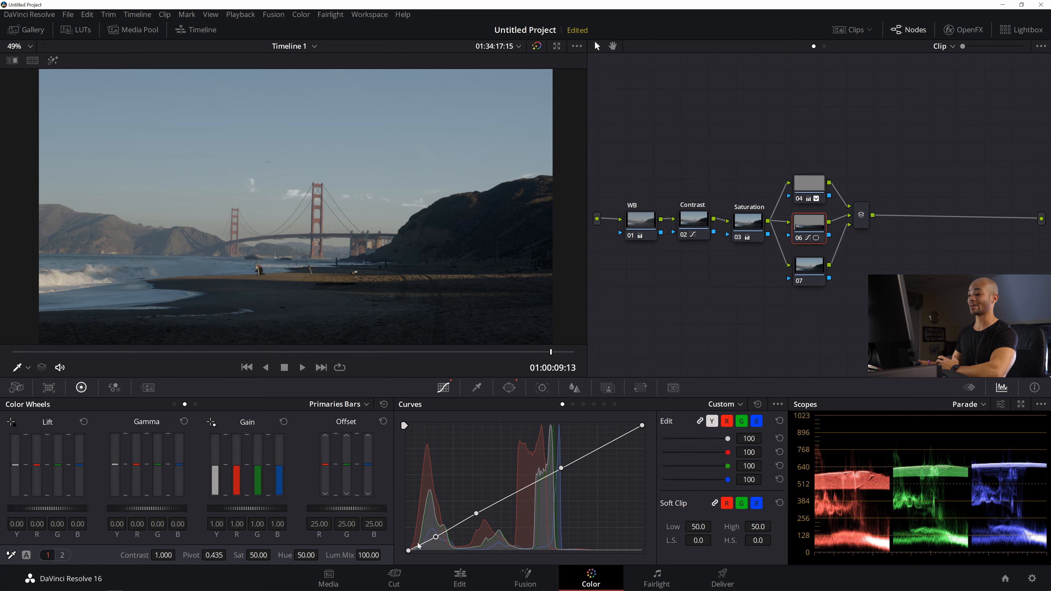
{"action": "left_click_drag", "start_coordinate": [437, 540], "coordinate": [438, 543]}
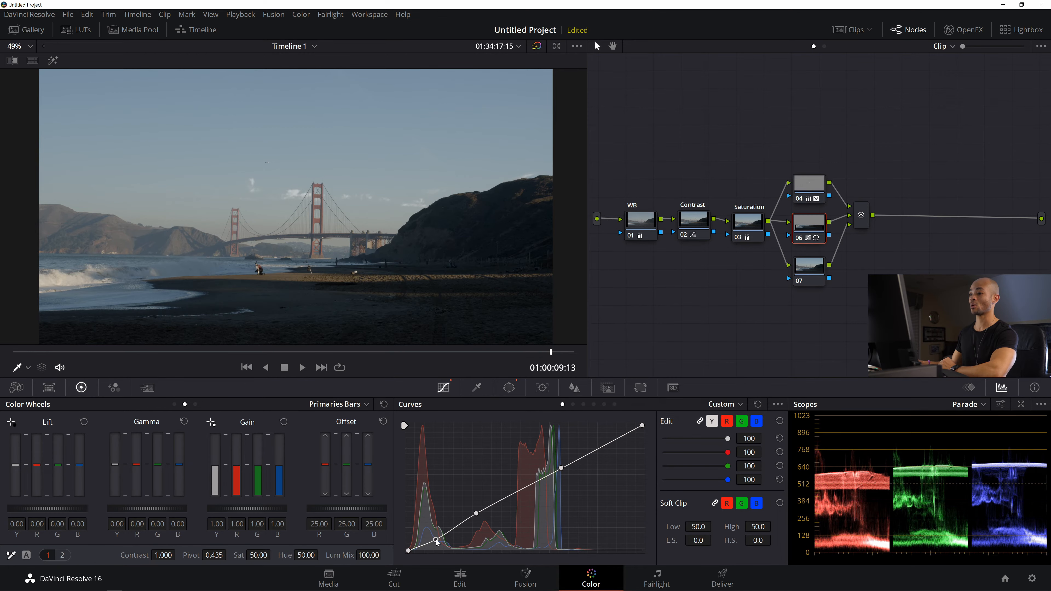
{"action": "scroll", "coordinate": [276, 269], "scroll_direction": "up", "scroll_amount": 6}
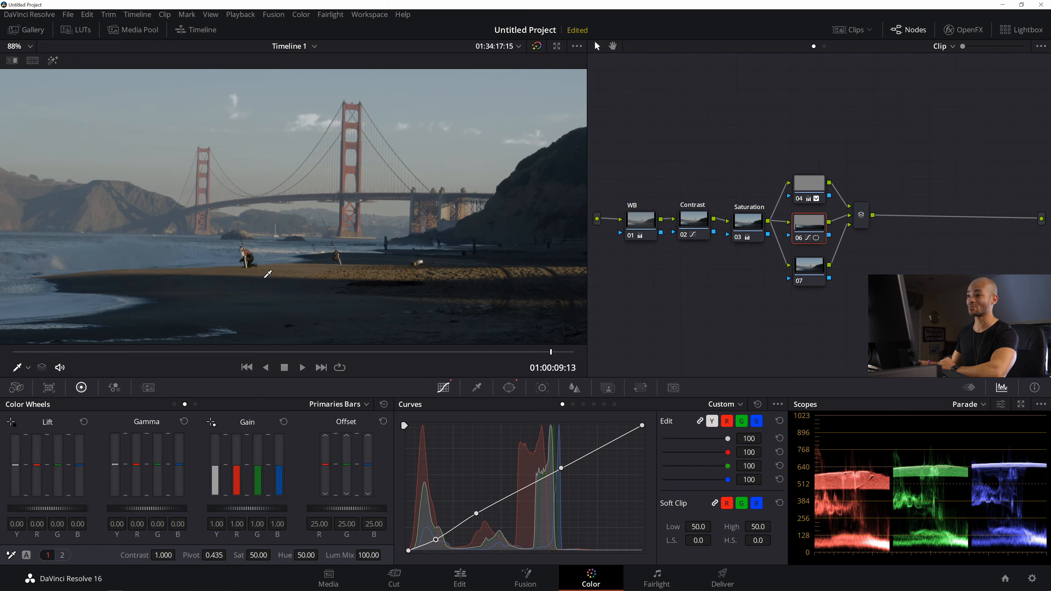
{"action": "key", "text": "ctrl+d"}
{"action": "key", "text": "ctrl+d"}
{"action": "key", "text": "ctrl+d"}
{"action": "key", "text": "ctrl+d"}
{"action": "key", "text": "ctrl+d"}
{"action": "key", "text": "ctrl+d"}
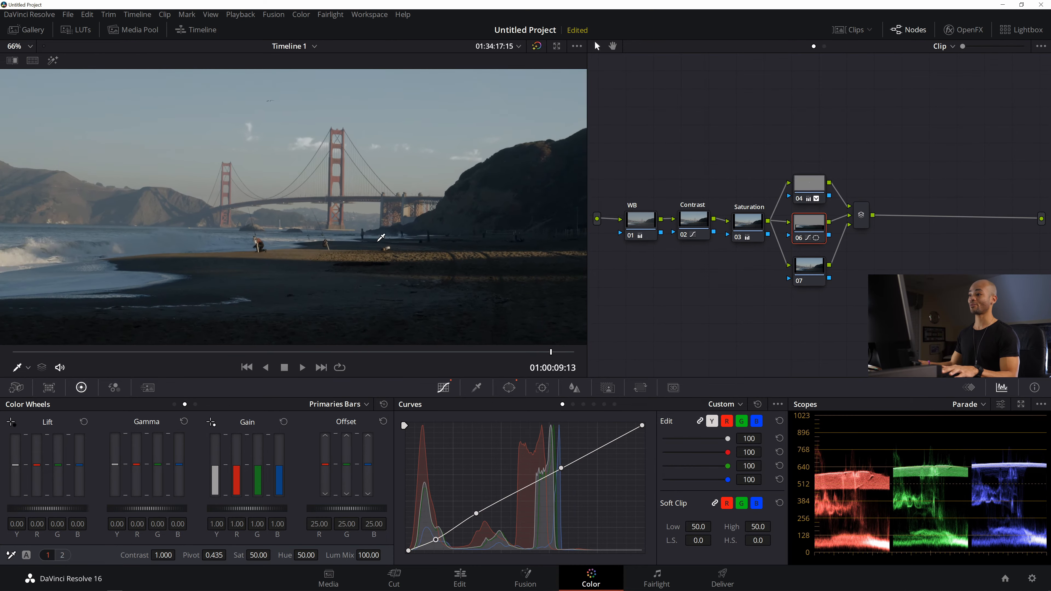
{"action": "scroll", "coordinate": [380, 235], "scroll_direction": "down", "scroll_amount": 5}
{"action": "scroll", "coordinate": [395, 215], "scroll_direction": "down", "scroll_amount": 2}
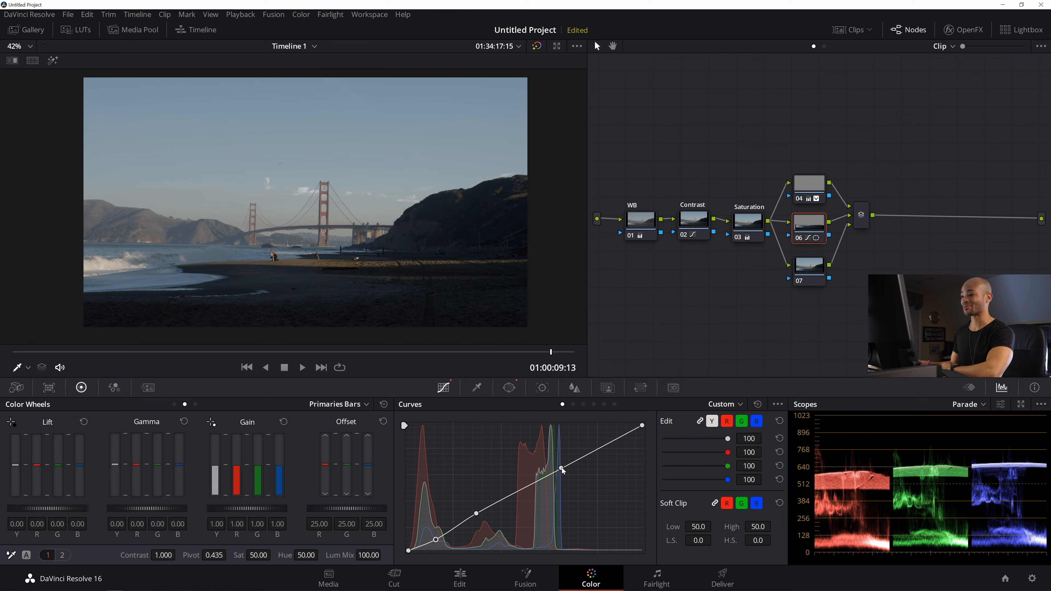
- Raise the highlight point on node 06's custom curve moderately to brighten the waves, and check the foam up close
{"action": "left_click_drag", "start_coordinate": [561, 468], "coordinate": [561, 464]}
{"action": "scroll", "coordinate": [124, 262], "scroll_direction": "up", "scroll_amount": 4}
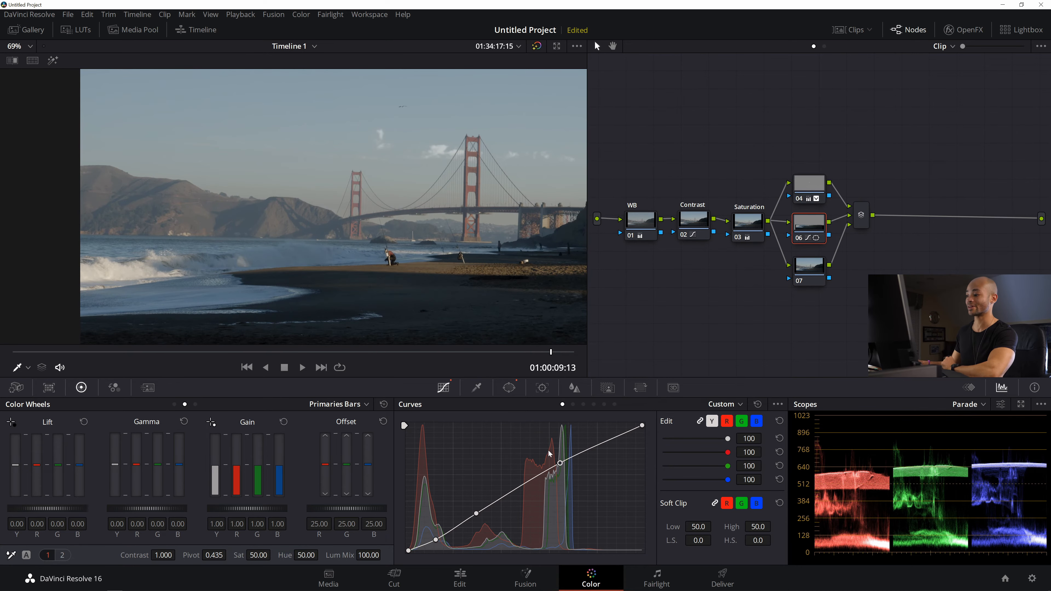
{"action": "left_click_drag", "start_coordinate": [562, 465], "coordinate": [561, 456]}
{"action": "mouse_move", "coordinate": [560, 452]}
{"action": "left_mouse_down"}
{"action": "mouse_move", "coordinate": [562, 460]}
{"action": "mouse_move", "coordinate": [562, 450]}
{"action": "left_mouse_up"}
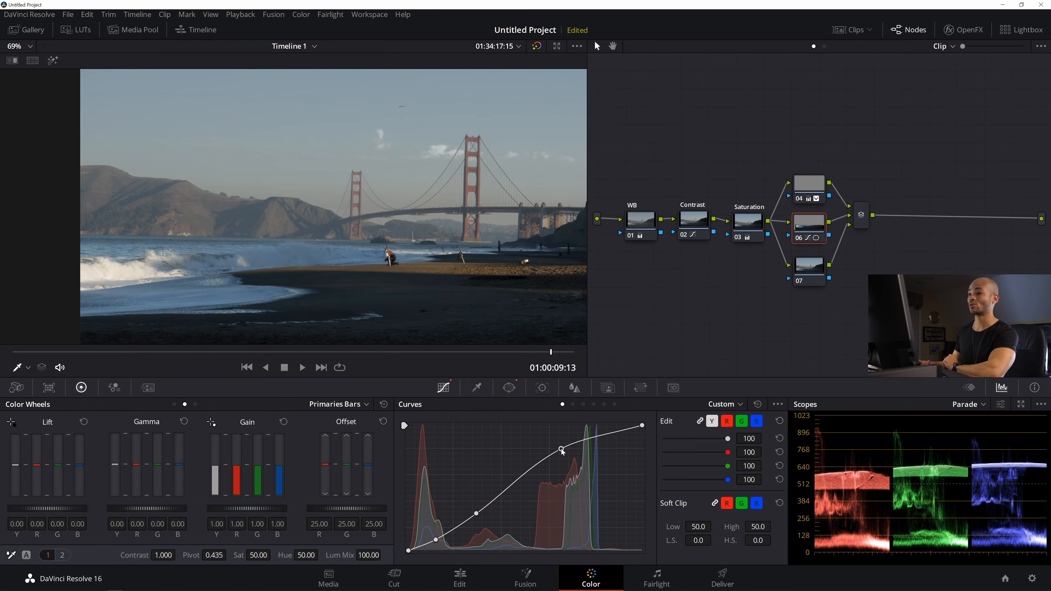
{"action": "left_click_drag", "start_coordinate": [562, 449], "coordinate": [562, 459]}
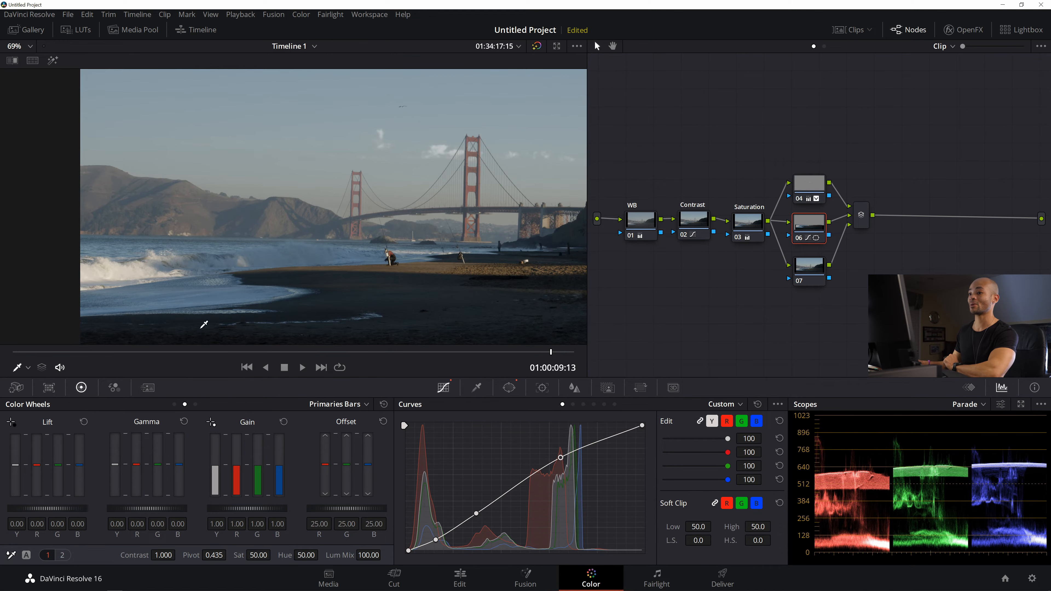
{"action": "scroll", "coordinate": [115, 265], "scroll_direction": "up", "scroll_amount": 3}
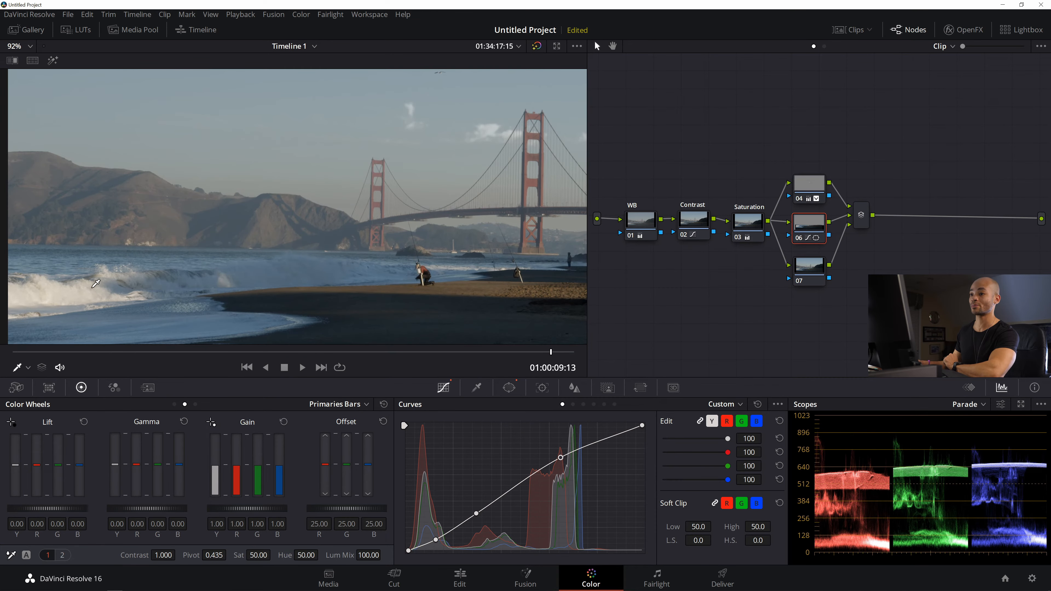
{"action": "scroll", "coordinate": [108, 292], "scroll_direction": "down", "scroll_amount": 1}
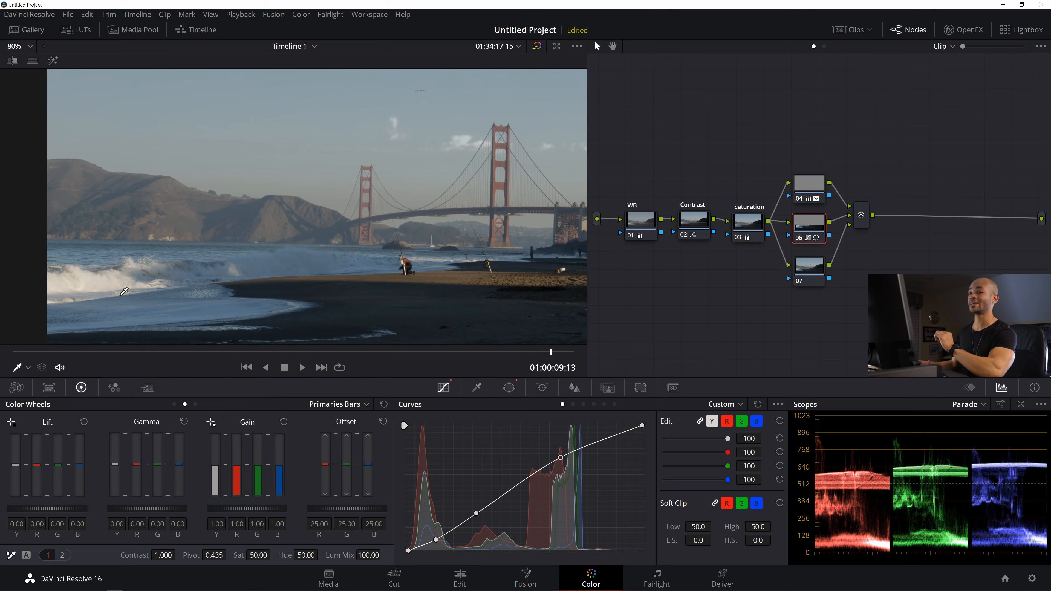
- Fine-tune the midtone point on node 06's custom curve and add a slightly raised point between it and the highlight point
{"action": "scroll", "coordinate": [186, 275], "scroll_direction": "down", "scroll_amount": 4}
{"action": "left_click_drag", "start_coordinate": [328, 198], "coordinate": [305, 211]}
{"action": "scroll", "coordinate": [375, 199], "scroll_direction": "up", "scroll_amount": 1}
{"action": "scroll", "coordinate": [376, 199], "scroll_direction": "down", "scroll_amount": 3}
{"action": "scroll", "coordinate": [377, 199], "scroll_direction": "up", "scroll_amount": 1}
{"action": "left_click_drag", "start_coordinate": [377, 200], "coordinate": [368, 209]}
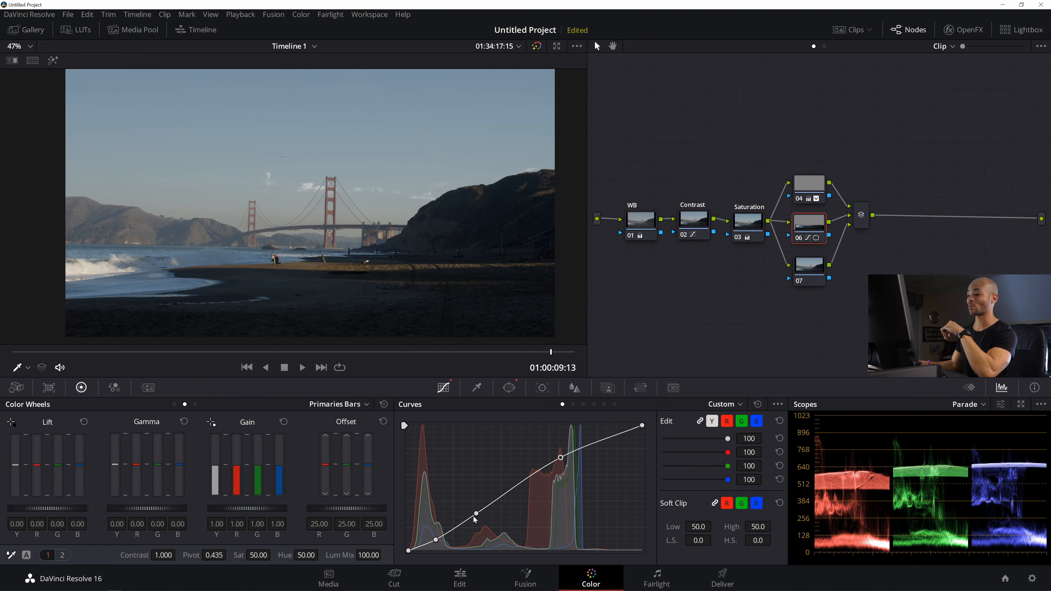
{"action": "left_click_drag", "start_coordinate": [476, 514], "coordinate": [484, 504]}
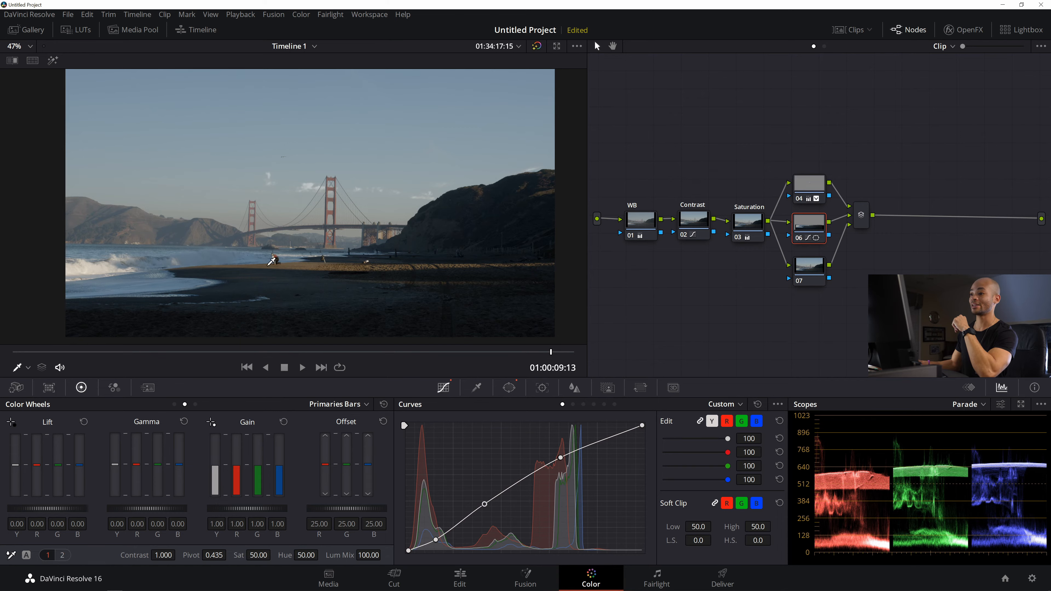
{"action": "left_click_drag", "start_coordinate": [486, 507], "coordinate": [487, 509]}
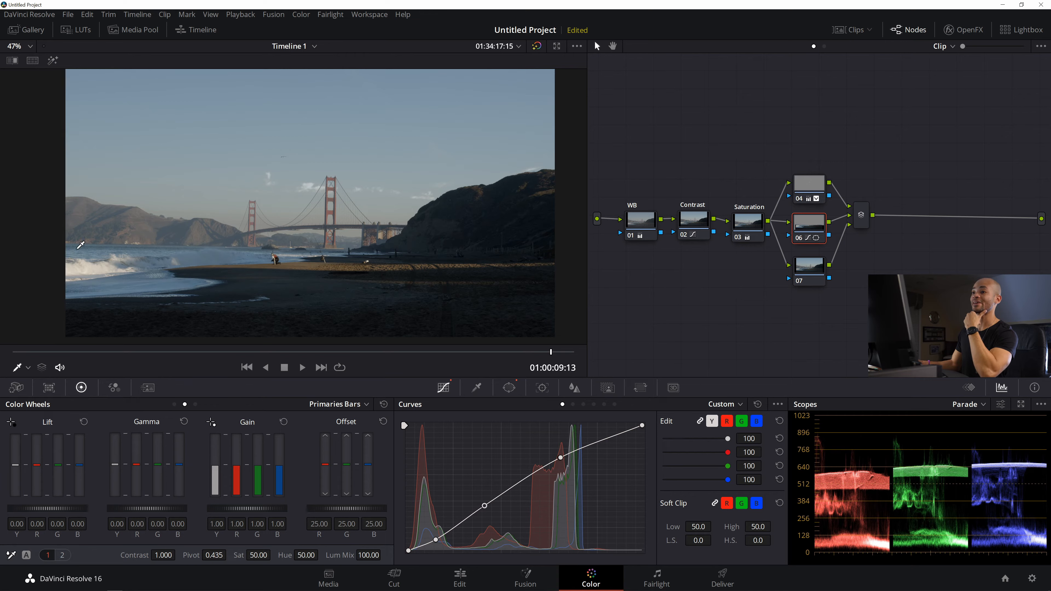
{"action": "left_click_drag", "start_coordinate": [485, 510], "coordinate": [485, 514]}
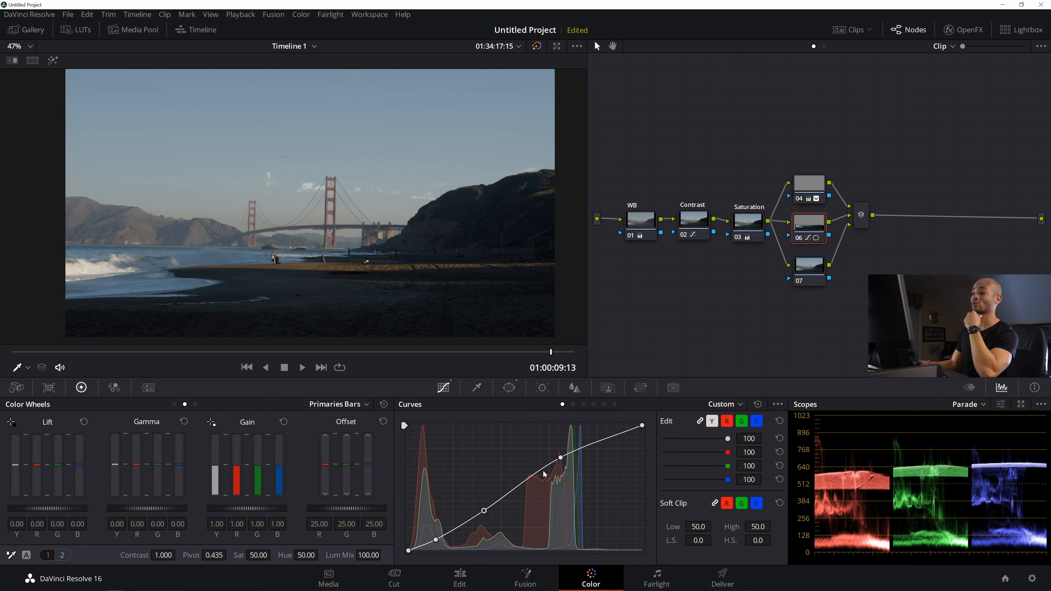
{"action": "left_click_drag", "start_coordinate": [484, 512], "coordinate": [484, 511]}
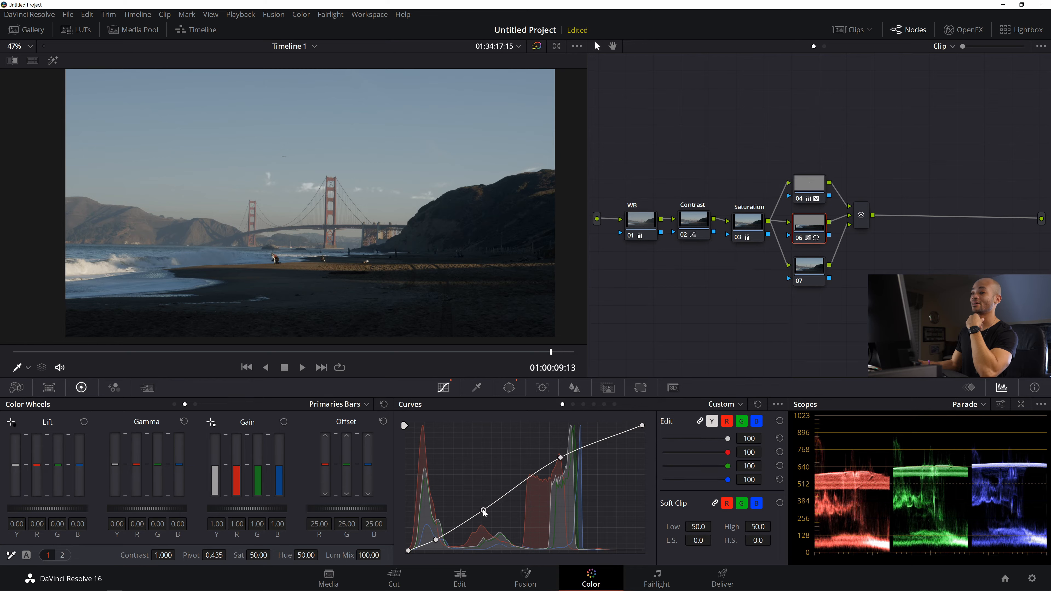
{"action": "left_click", "coordinate": [519, 486]}
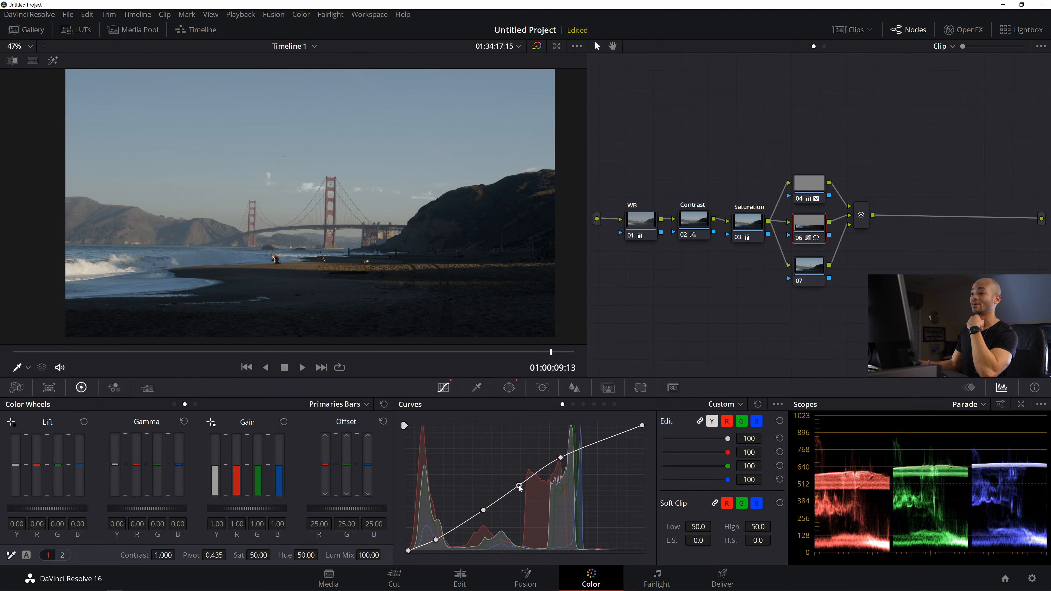
{"action": "left_click_drag", "start_coordinate": [519, 488], "coordinate": [522, 481]}
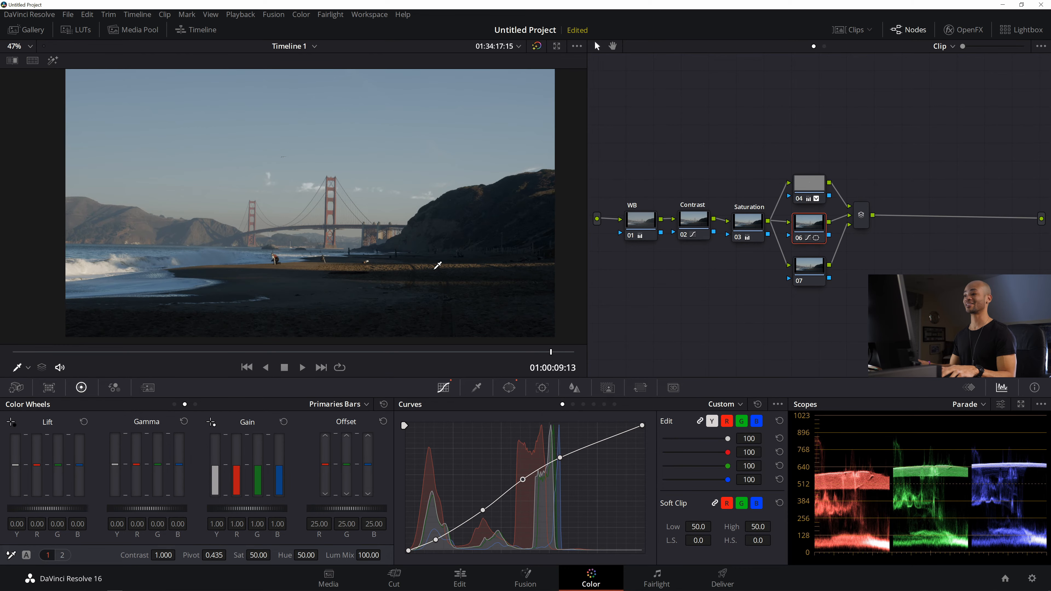
- Add a freehand curve window to node 07
{"action": "left_click", "coordinate": [818, 269]}
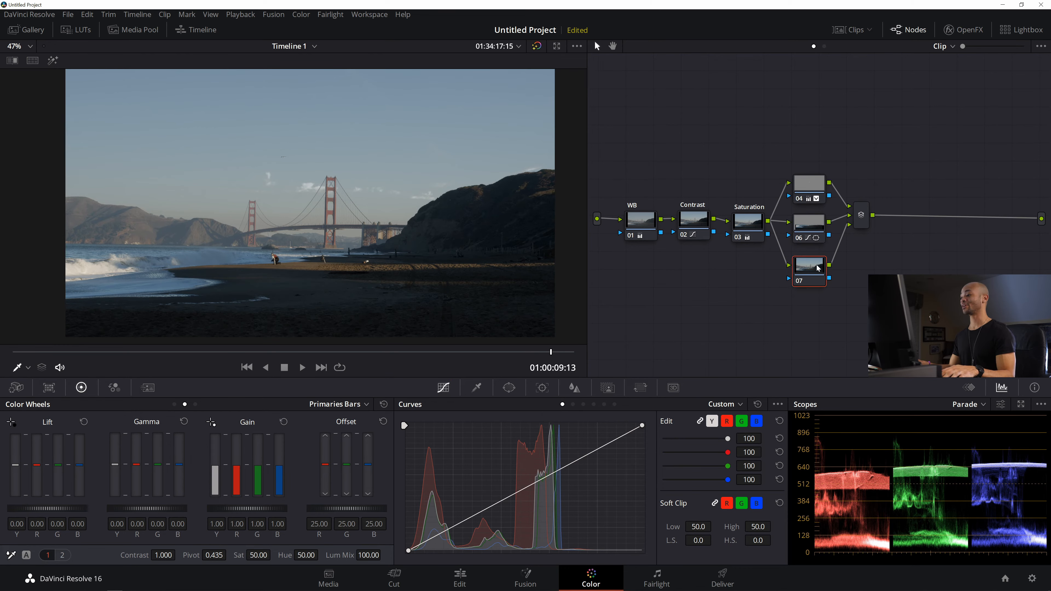
{"action": "left_click", "coordinate": [510, 388]}
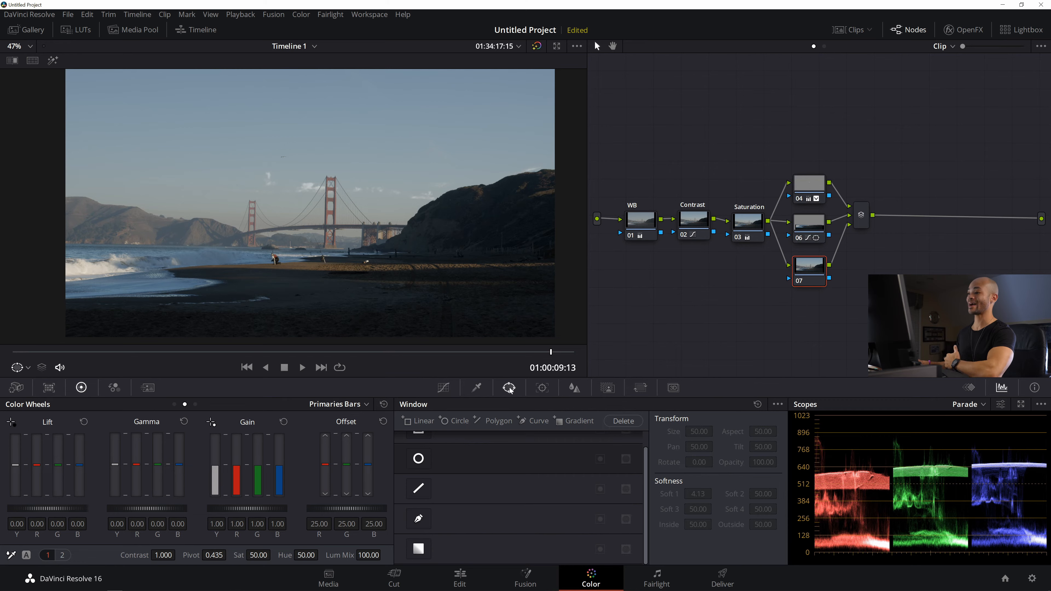
{"action": "left_click", "coordinate": [419, 519]}
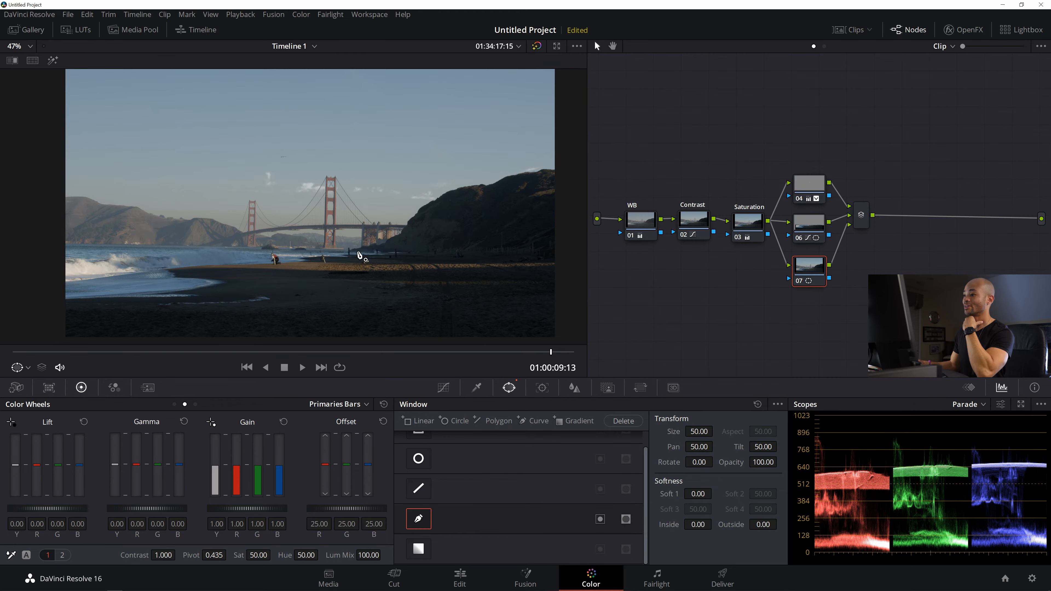
- Trace the hillside's upper ridge with node 07's curve window, starting just outside the image edge and following the skyline
{"action": "scroll", "coordinate": [547, 194], "scroll_direction": "up", "scroll_amount": 4}
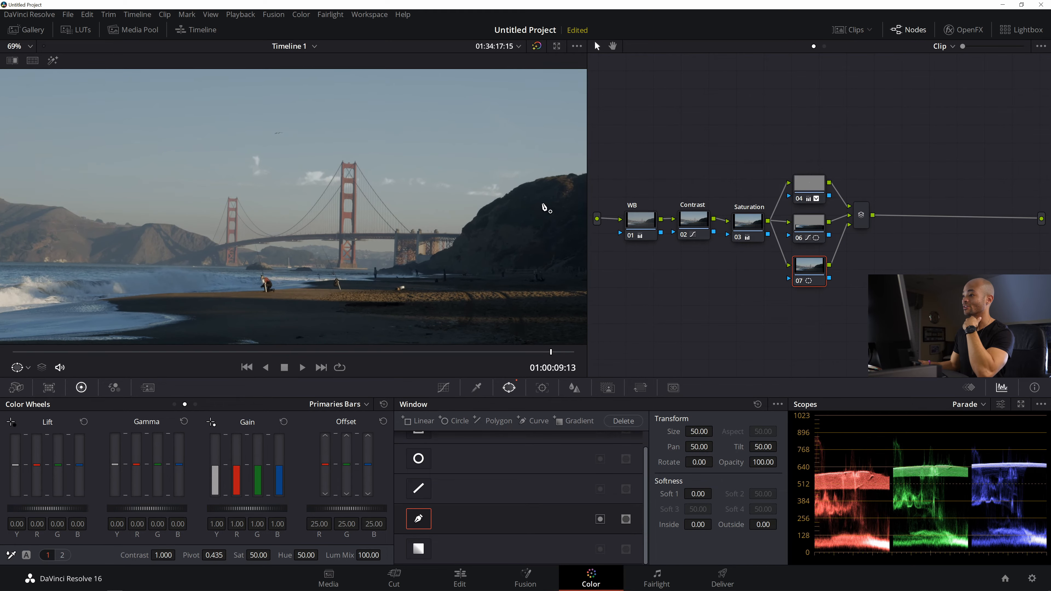
{"action": "scroll", "coordinate": [472, 231], "scroll_direction": "up", "scroll_amount": 1}
{"action": "scroll", "coordinate": [451, 214], "scroll_direction": "down", "scroll_amount": 1}
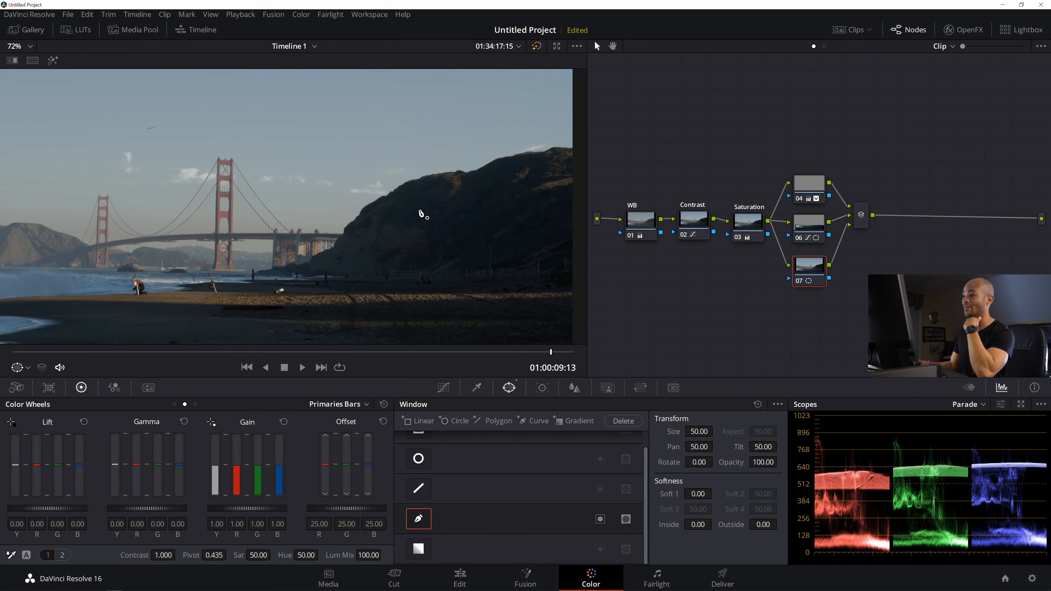
{"action": "left_click_drag", "start_coordinate": [466, 200], "coordinate": [359, 221]}
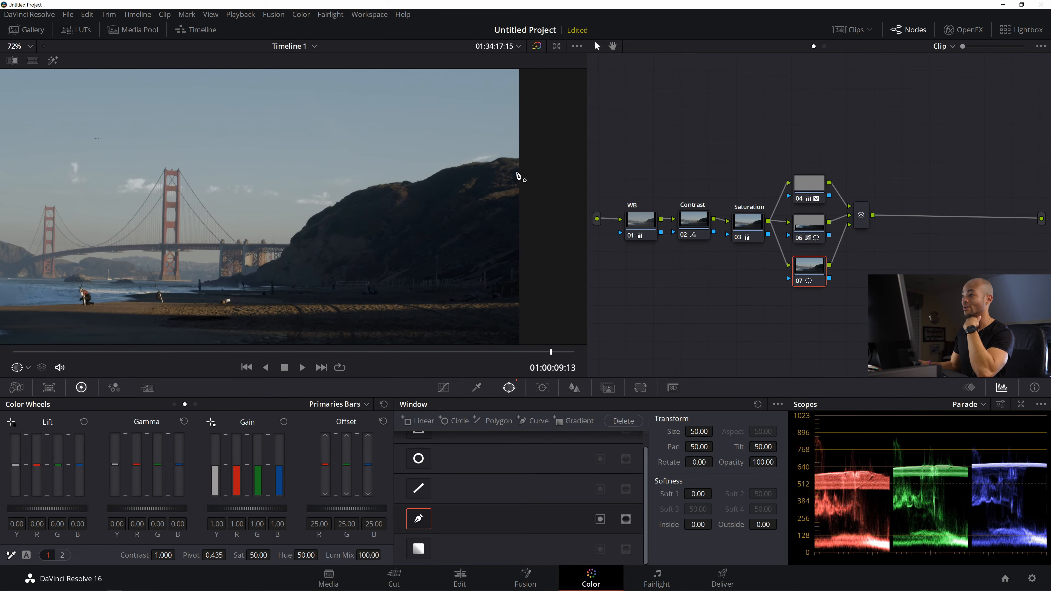
{"action": "left_click", "coordinate": [531, 156]}
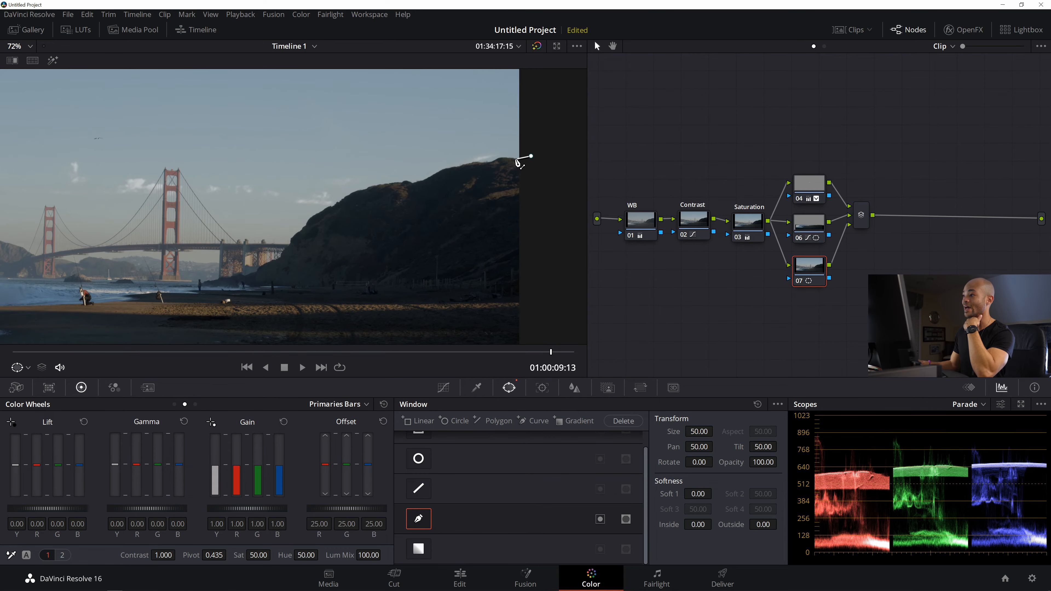
{"action": "left_click_drag", "start_coordinate": [514, 158], "coordinate": [416, 182]}
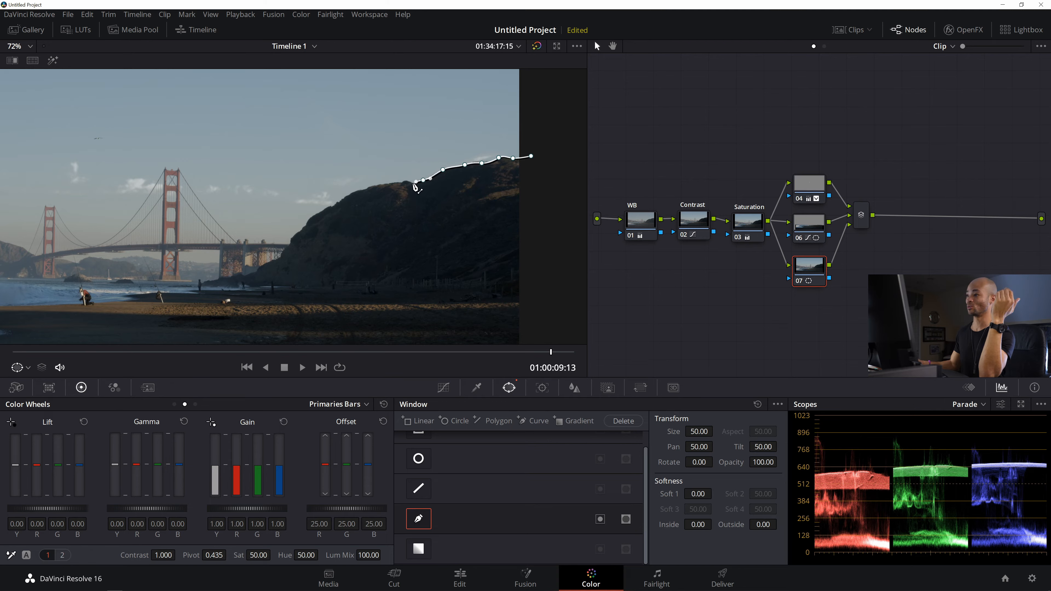
{"action": "left_click", "coordinate": [412, 184]}
{"action": "left_click_drag", "start_coordinate": [403, 182], "coordinate": [398, 181]}
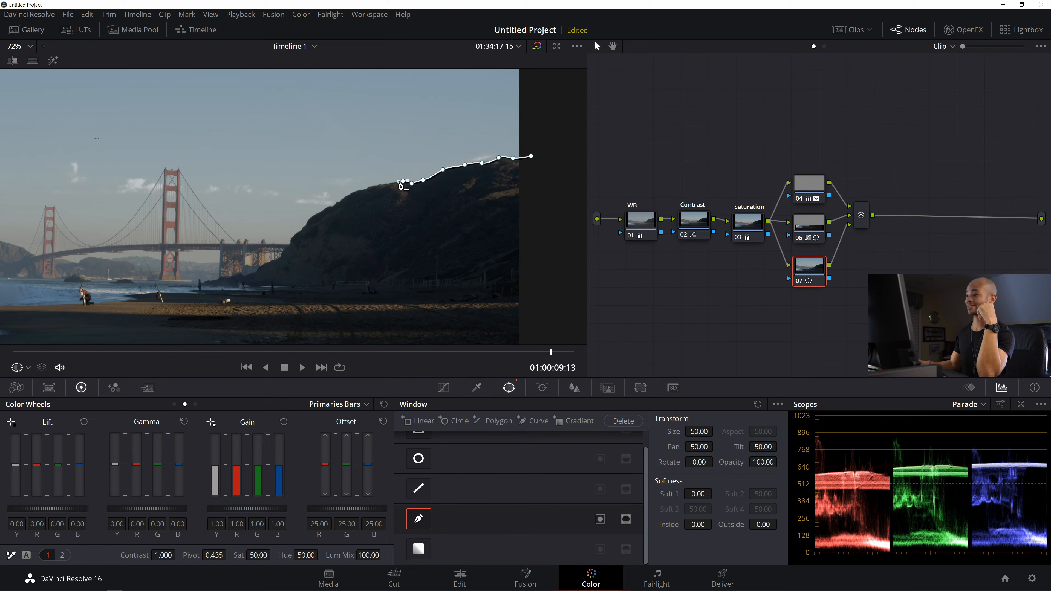
{"action": "left_click_drag", "start_coordinate": [384, 185], "coordinate": [342, 200]}
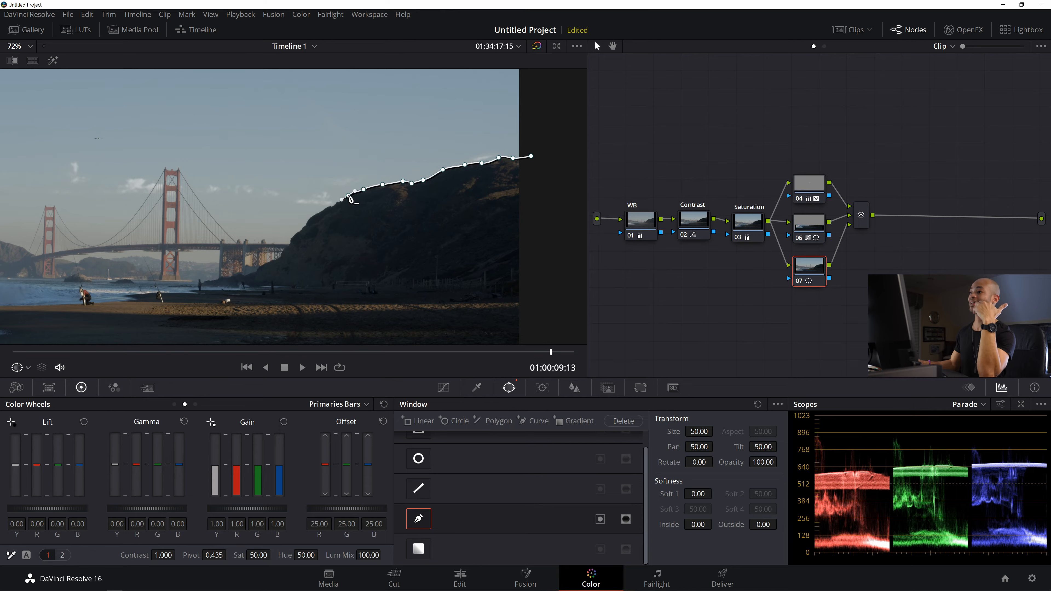
- Continue the curve outline down the hill's steep slope to the tip of the low headland at the shoreline
{"action": "left_click", "coordinate": [328, 207]}
{"action": "left_click", "coordinate": [323, 210]}
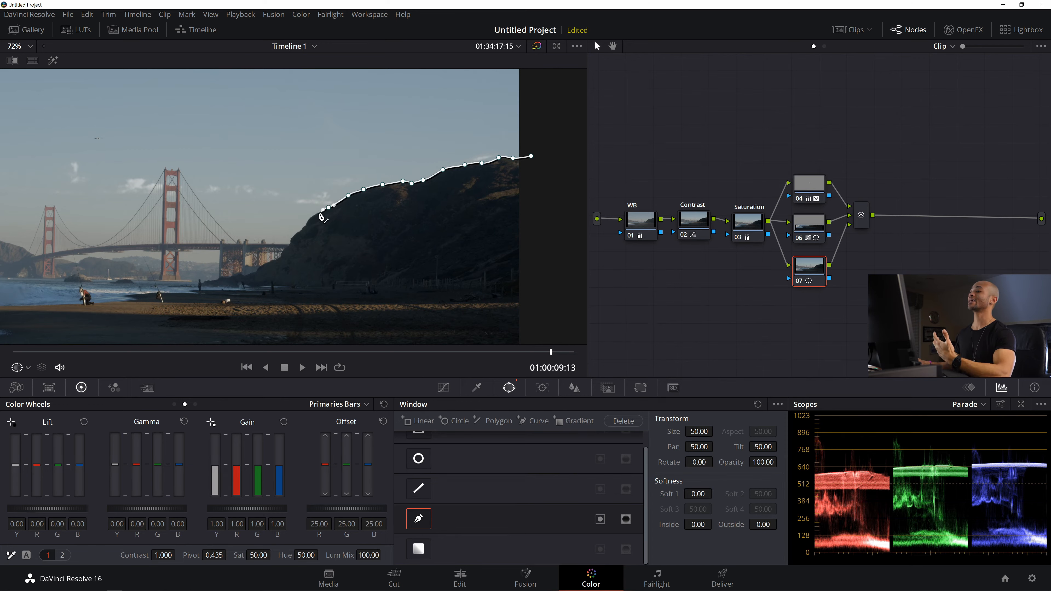
{"action": "left_click", "coordinate": [310, 217]}
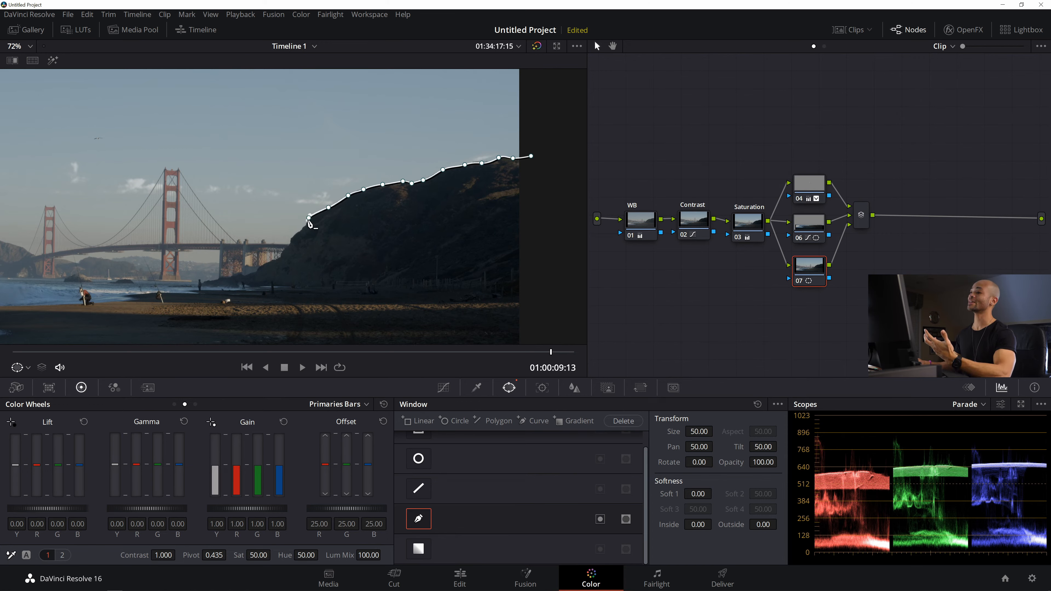
{"action": "left_click", "coordinate": [303, 228]}
{"action": "left_click", "coordinate": [292, 239]}
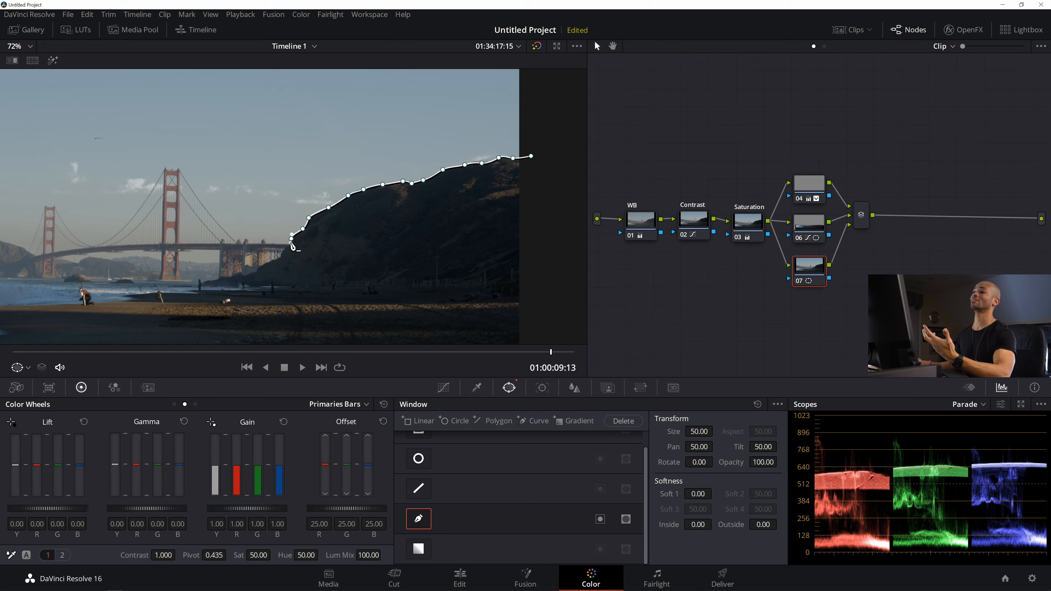
{"action": "left_click", "coordinate": [281, 250]}
{"action": "left_click", "coordinate": [279, 257]}
{"action": "left_click", "coordinate": [270, 262]}
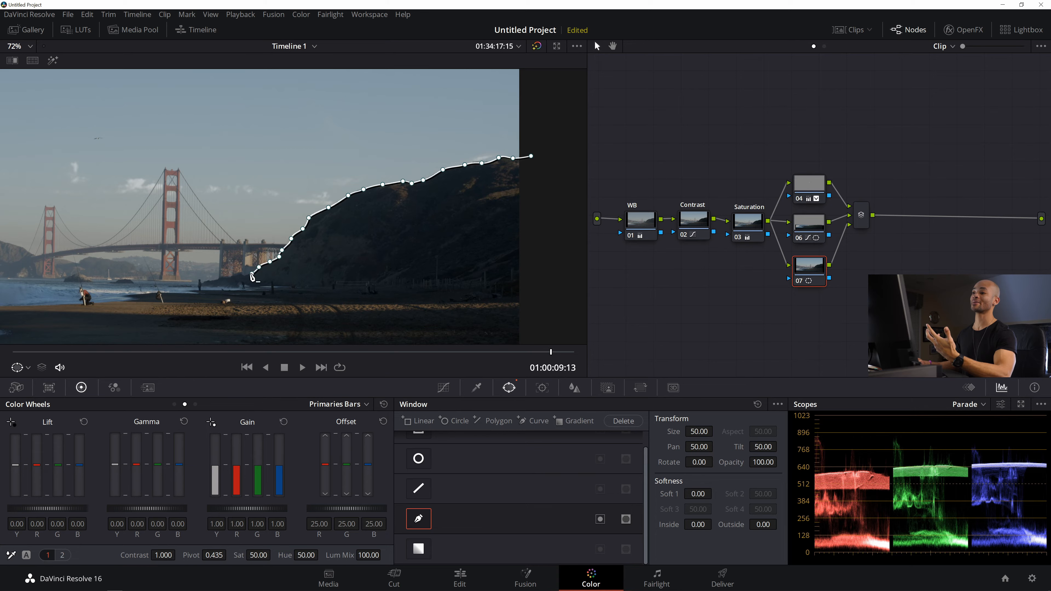
{"action": "left_click", "coordinate": [234, 276]}
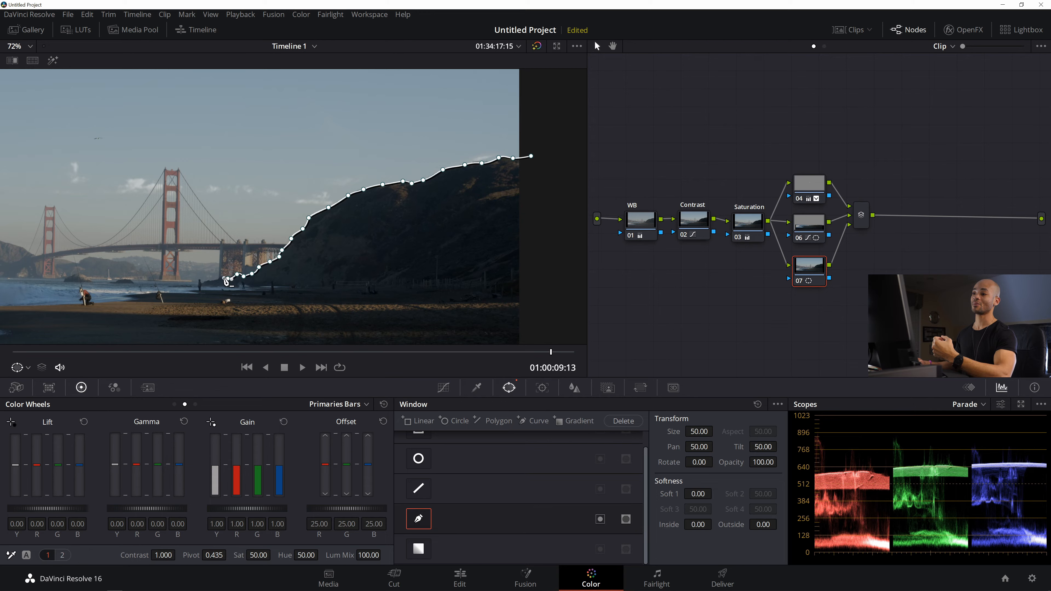
{"action": "left_click", "coordinate": [216, 280]}
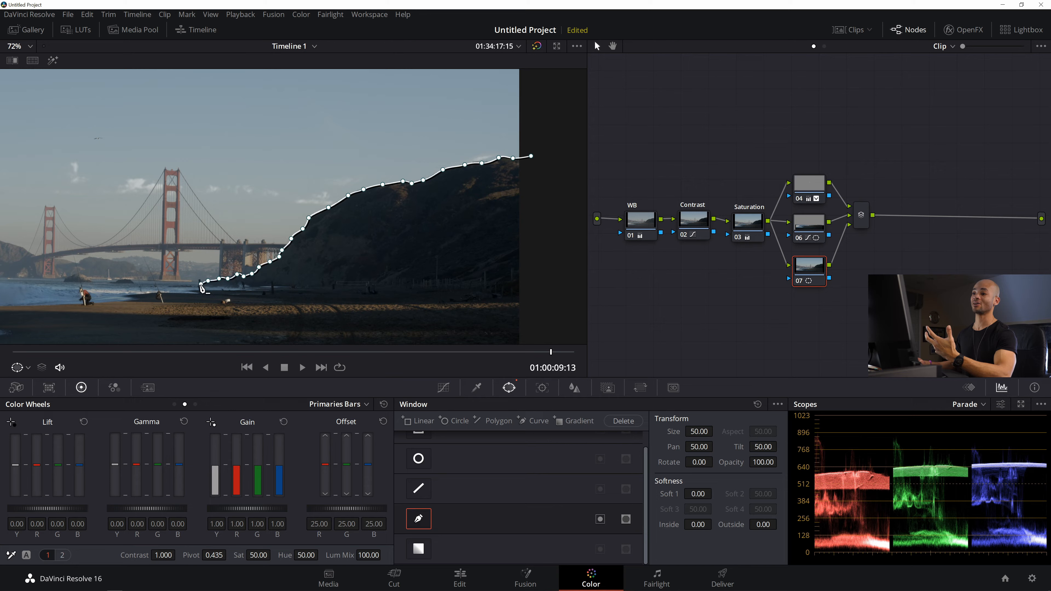
- Trace the curve back along the hill's base above the beach, past the image edge, and close it at the starting point
{"action": "left_click_drag", "start_coordinate": [200, 287], "coordinate": [213, 288]}
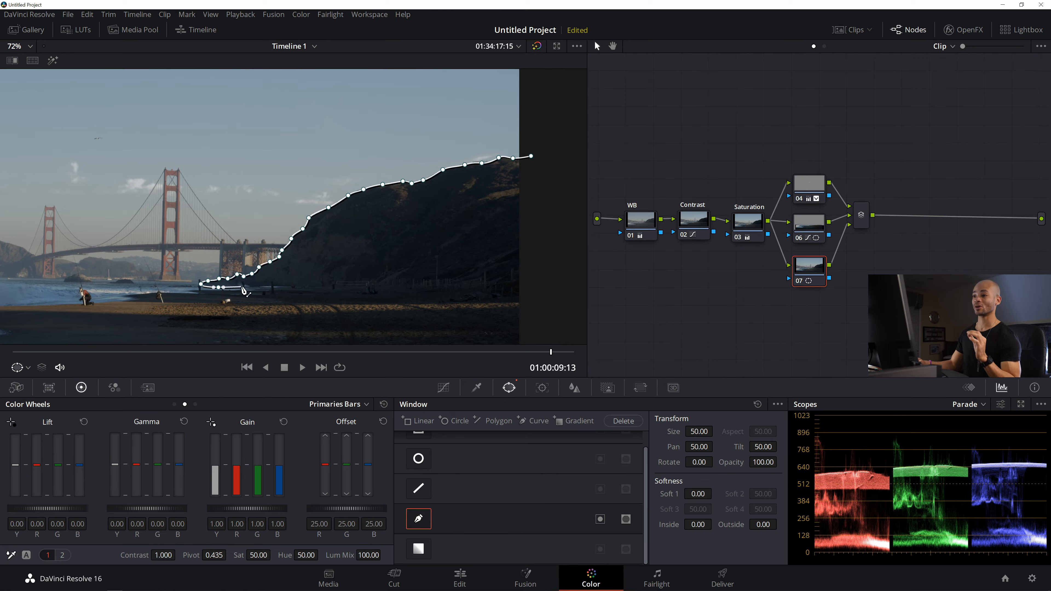
{"action": "left_click_drag", "start_coordinate": [251, 286], "coordinate": [286, 287]}
{"action": "left_click", "coordinate": [314, 286]}
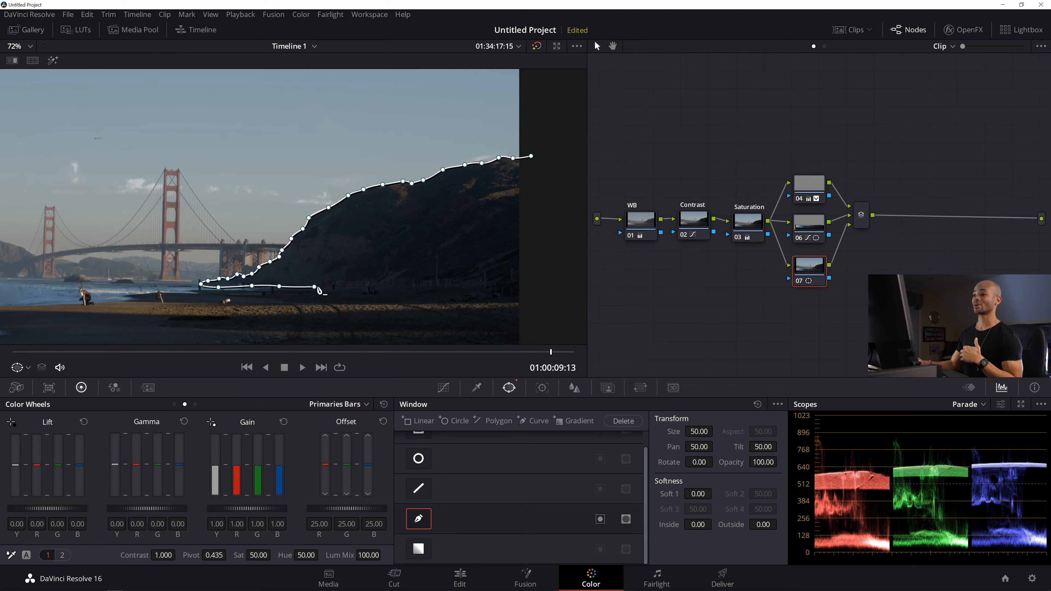
{"action": "left_click", "coordinate": [323, 287]}
{"action": "left_click_drag", "start_coordinate": [363, 285], "coordinate": [415, 285]}
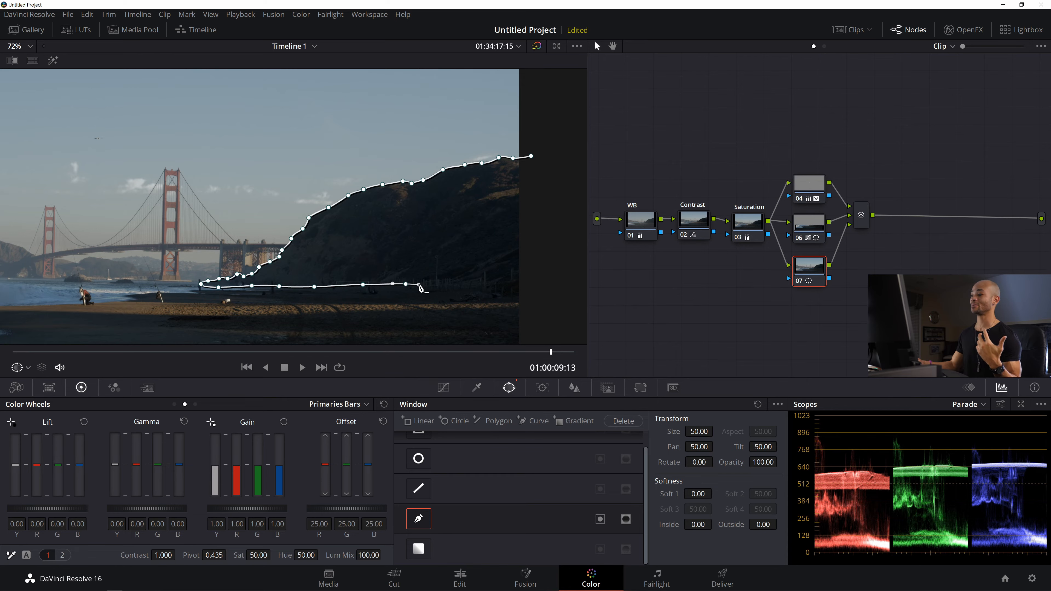
{"action": "left_click_drag", "start_coordinate": [457, 286], "coordinate": [551, 309]}
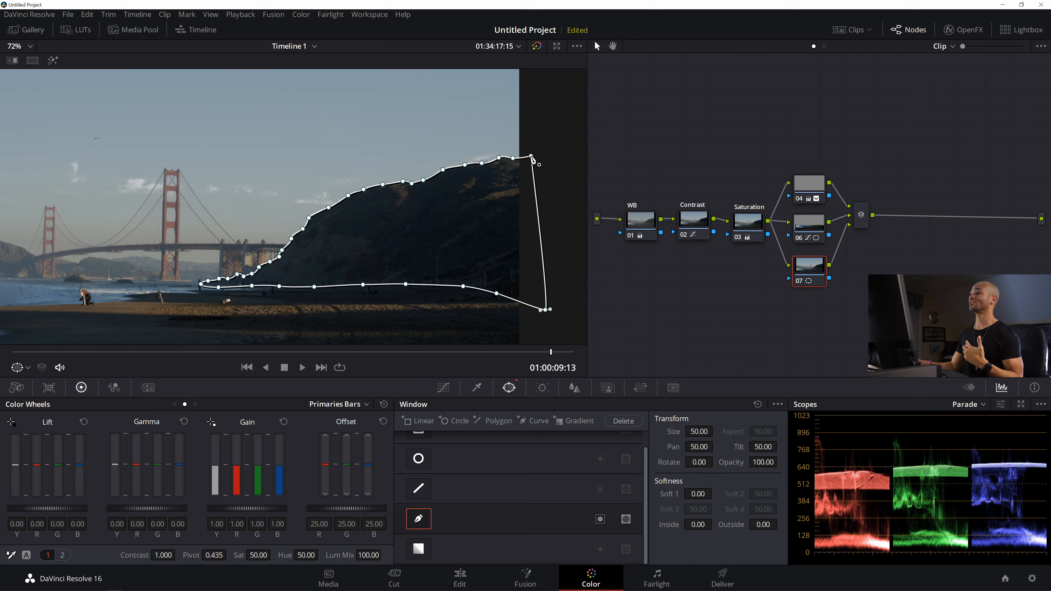
{"action": "left_click_drag", "start_coordinate": [532, 157], "coordinate": [527, 159]}
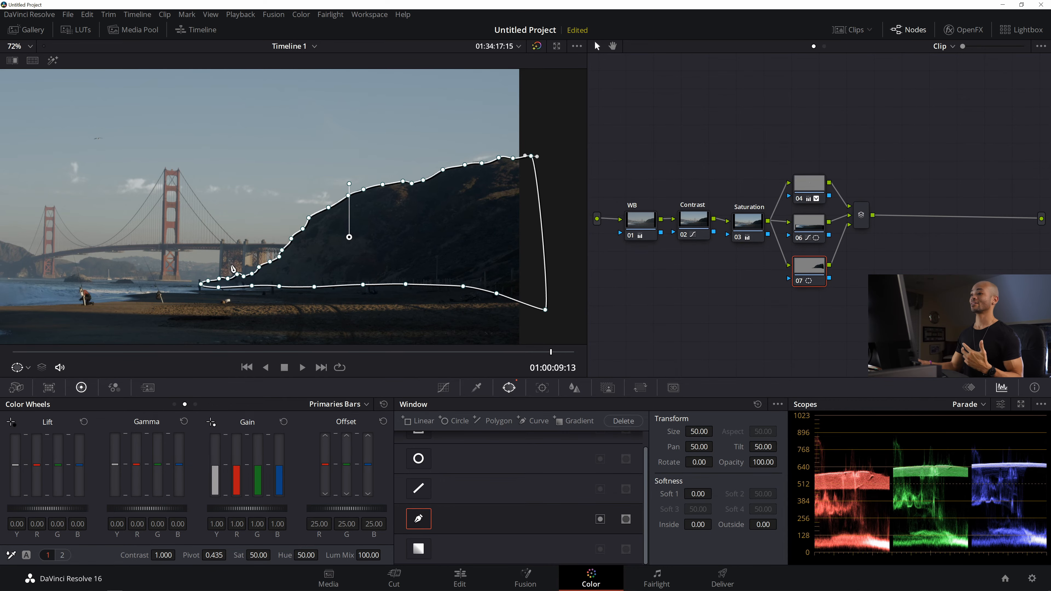
- Highlight node 07's masked area in the viewer and refine the outline where it follows the hill's steep slope
{"action": "scroll", "coordinate": [232, 261], "scroll_direction": "down", "scroll_amount": 4}
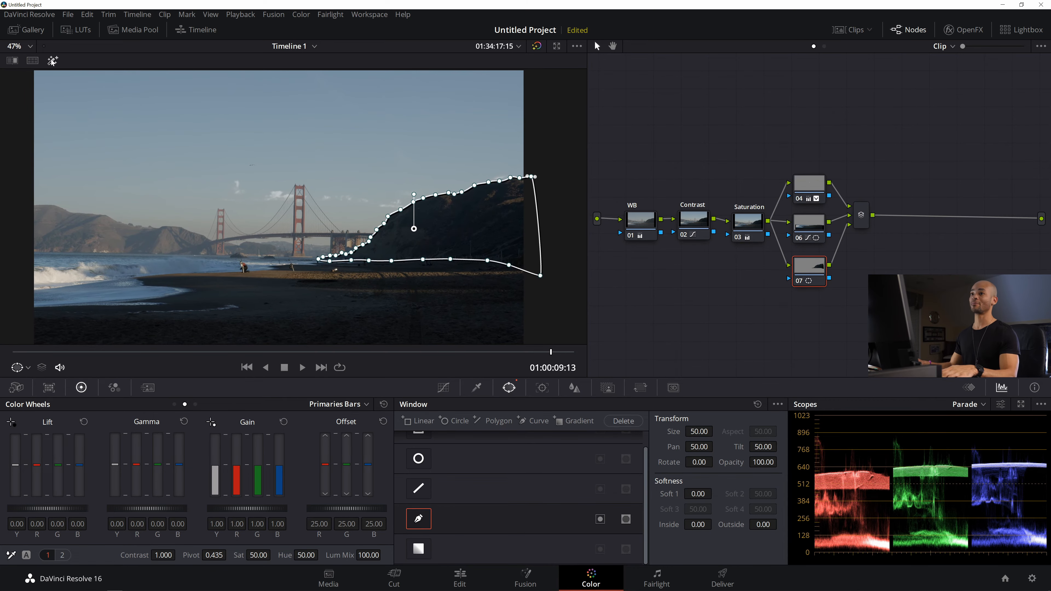
{"action": "left_click", "coordinate": [52, 62]}
{"action": "scroll", "coordinate": [451, 270], "scroll_direction": "up", "scroll_amount": 5}
{"action": "left_click", "coordinate": [462, 491]}
{"action": "left_click", "coordinate": [465, 518]}
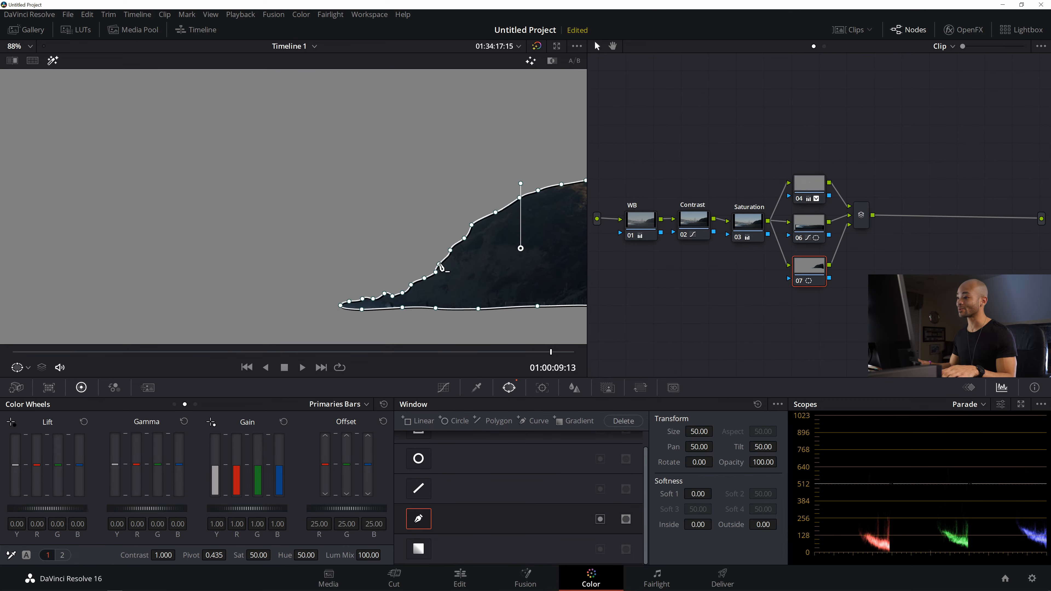
{"action": "left_click_drag", "start_coordinate": [440, 264], "coordinate": [440, 264]}
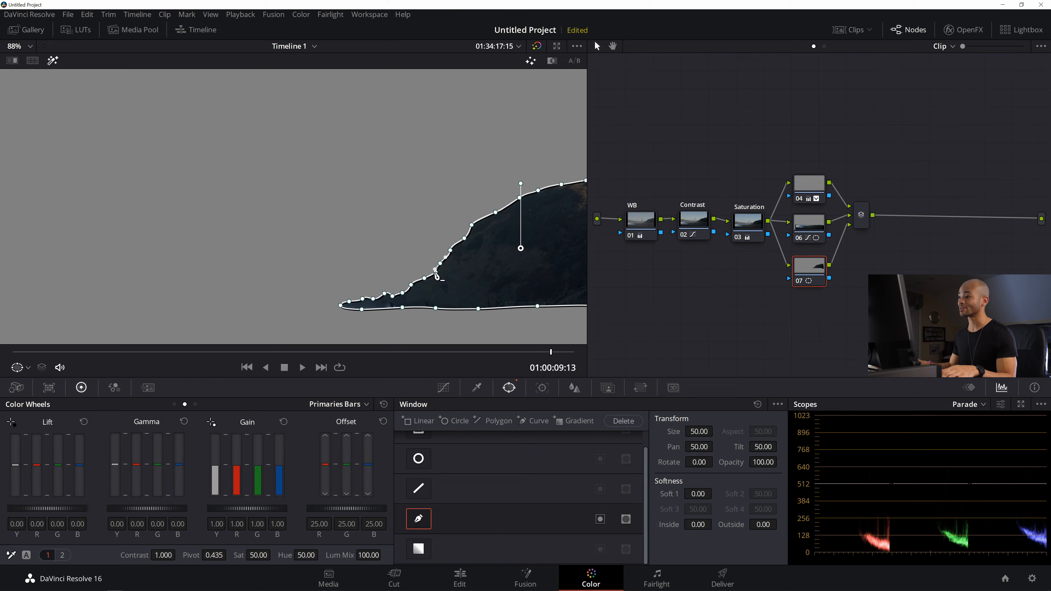
- Inspect the isolated hillside's edges along the ridge and slope with the window outline hidden and shown
{"action": "left_click_drag", "start_coordinate": [498, 244], "coordinate": [384, 249]}
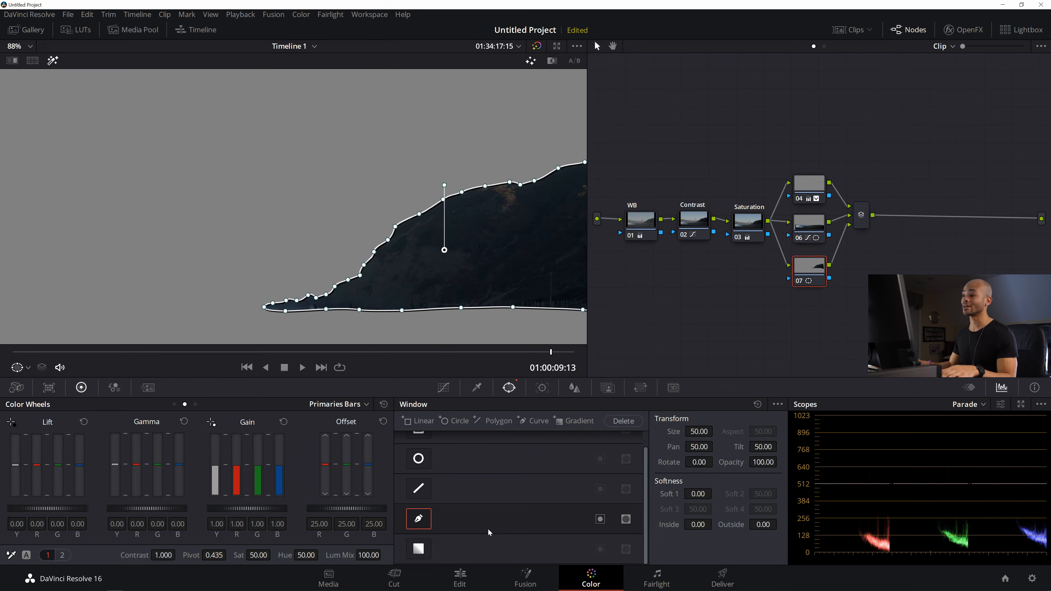
{"action": "left_click", "coordinate": [444, 386]}
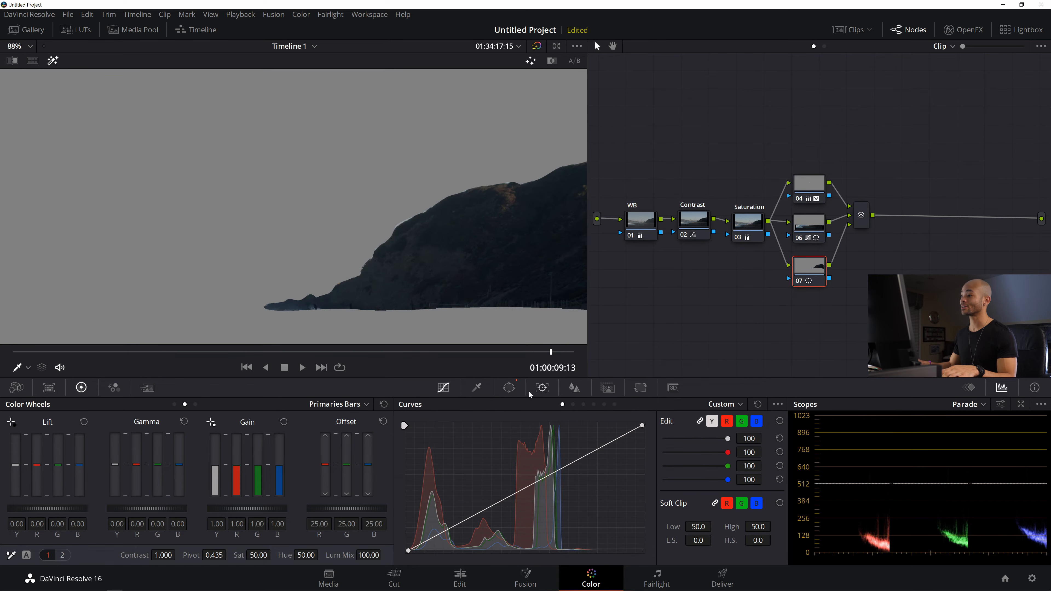
{"action": "left_click", "coordinate": [511, 392]}
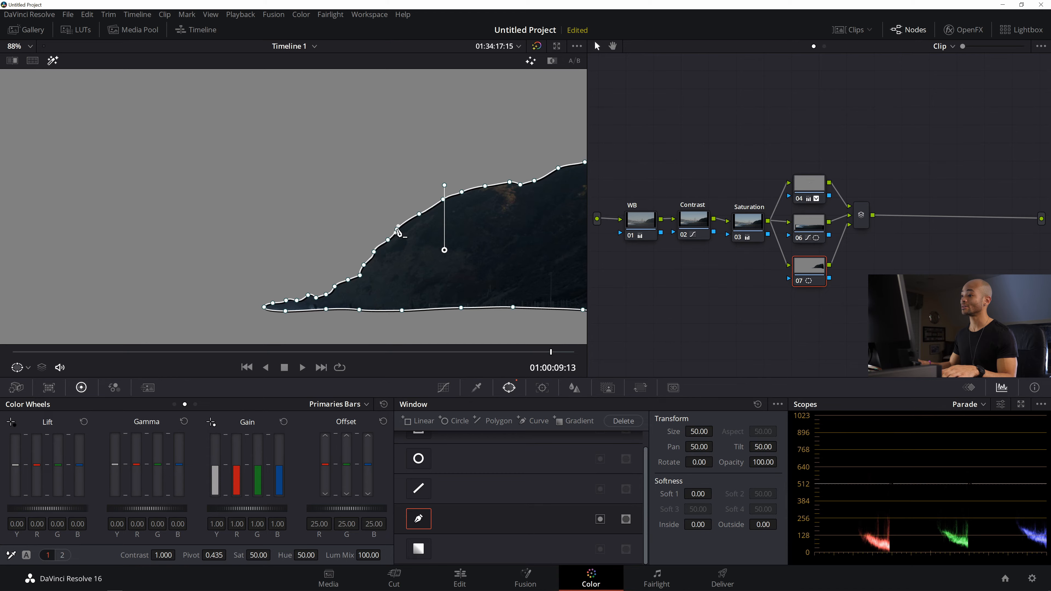
{"action": "left_click", "coordinate": [444, 391]}
{"action": "left_click", "coordinate": [505, 390]}
{"action": "left_click_drag", "start_coordinate": [577, 181], "coordinate": [519, 181]}
{"action": "left_click", "coordinate": [443, 388]}
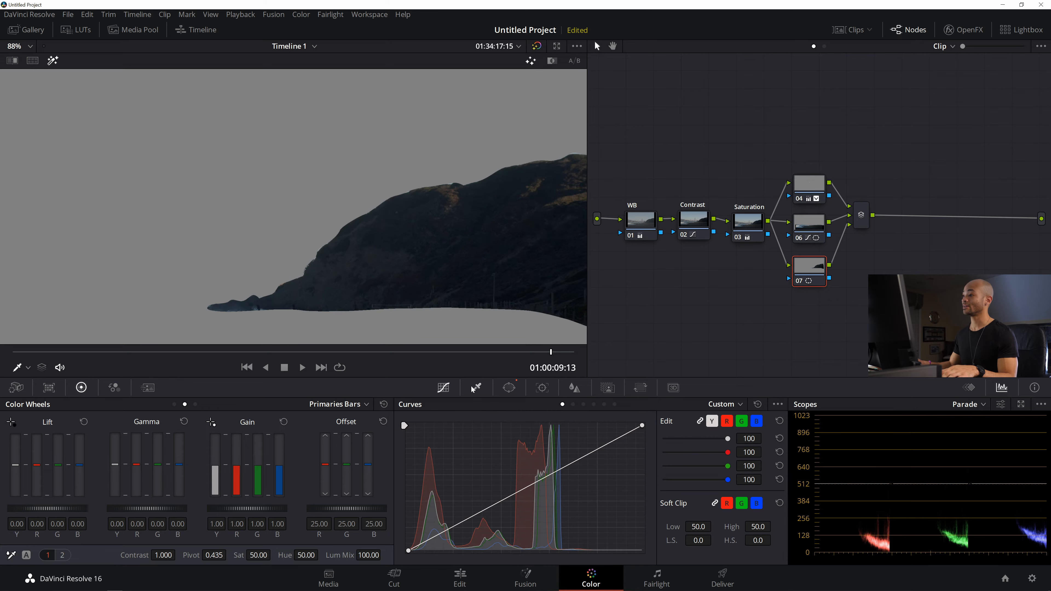
{"action": "left_click", "coordinate": [510, 388]}
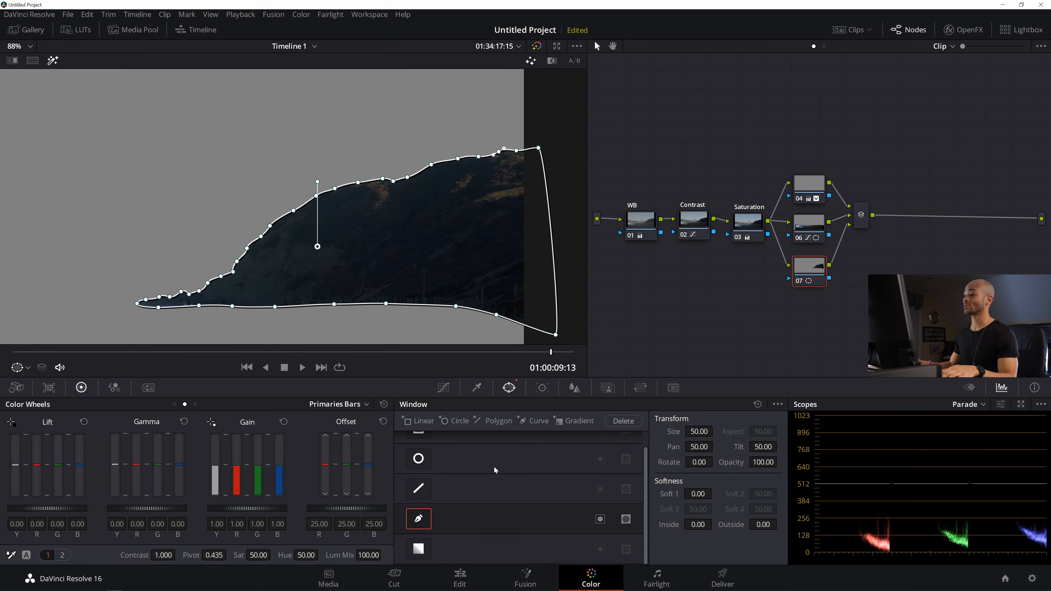
{"action": "left_click", "coordinate": [443, 388]}
{"action": "left_click", "coordinate": [509, 388]}
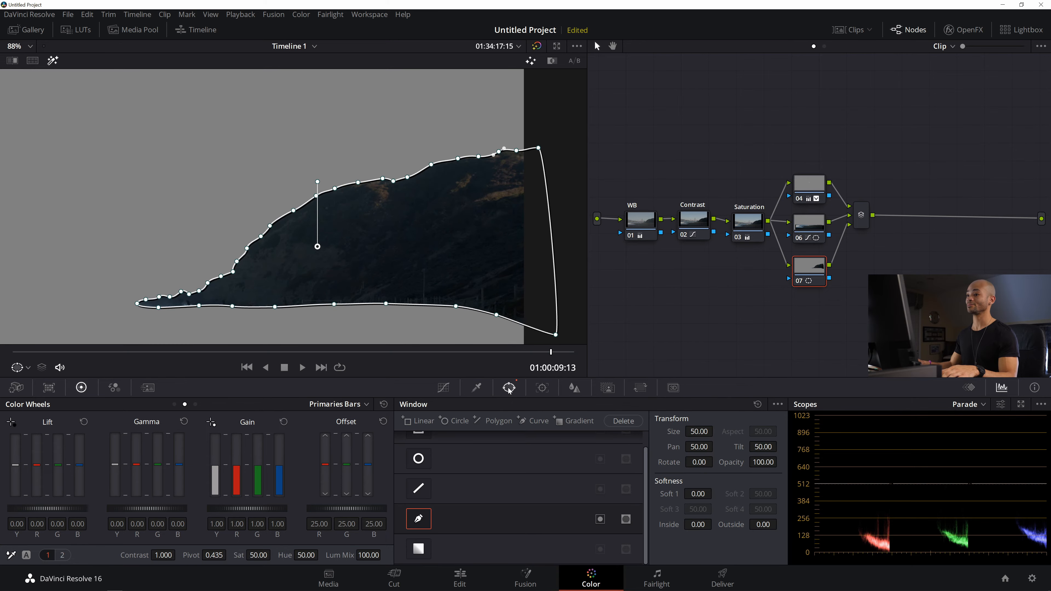
{"action": "left_click", "coordinate": [443, 387]}
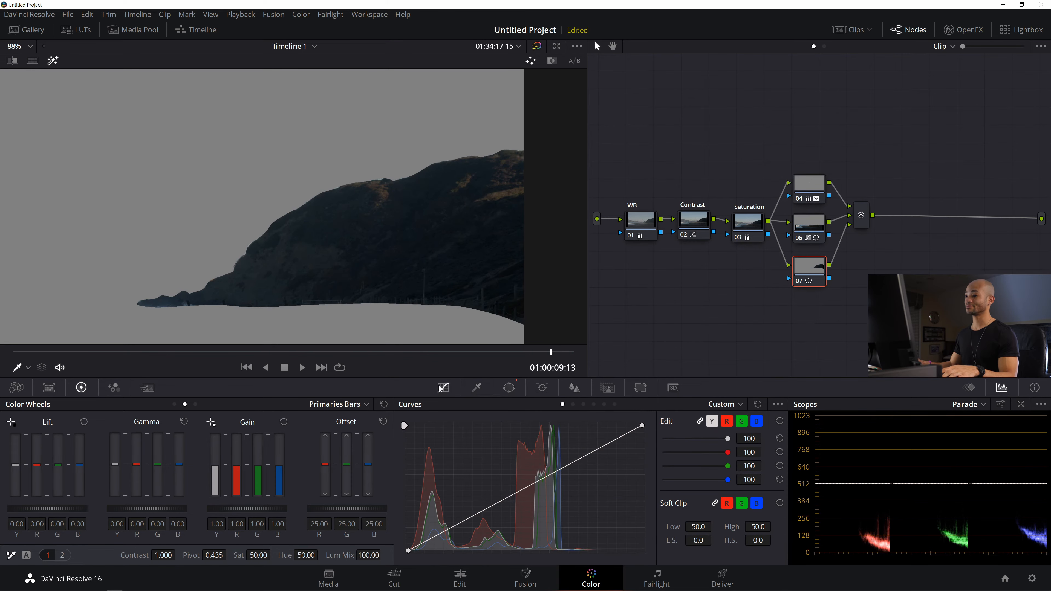
{"action": "left_click", "coordinate": [510, 389]}
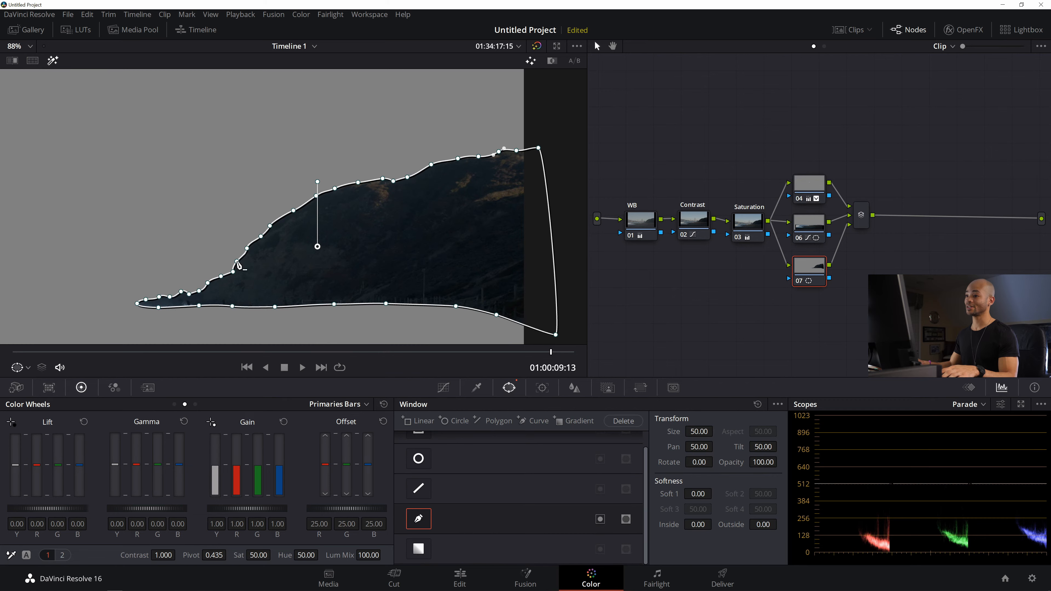
- Fine-tune the outline points on the hill's lower slope near the headland and recheck the mask edge without the outline
{"action": "left_click_drag", "start_coordinate": [238, 263], "coordinate": [237, 263]}
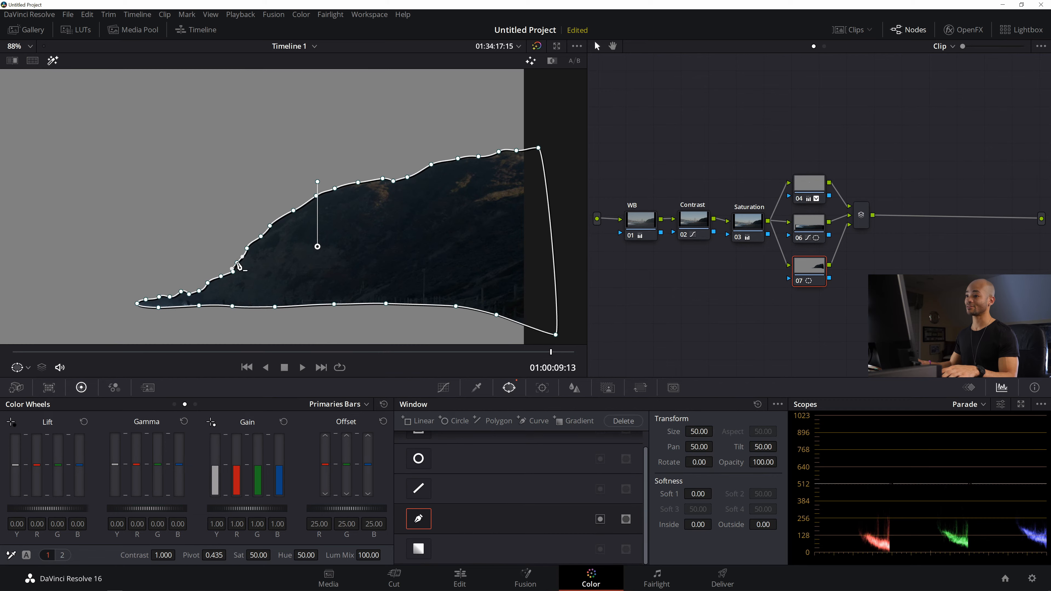
{"action": "left_click", "coordinate": [207, 284]}
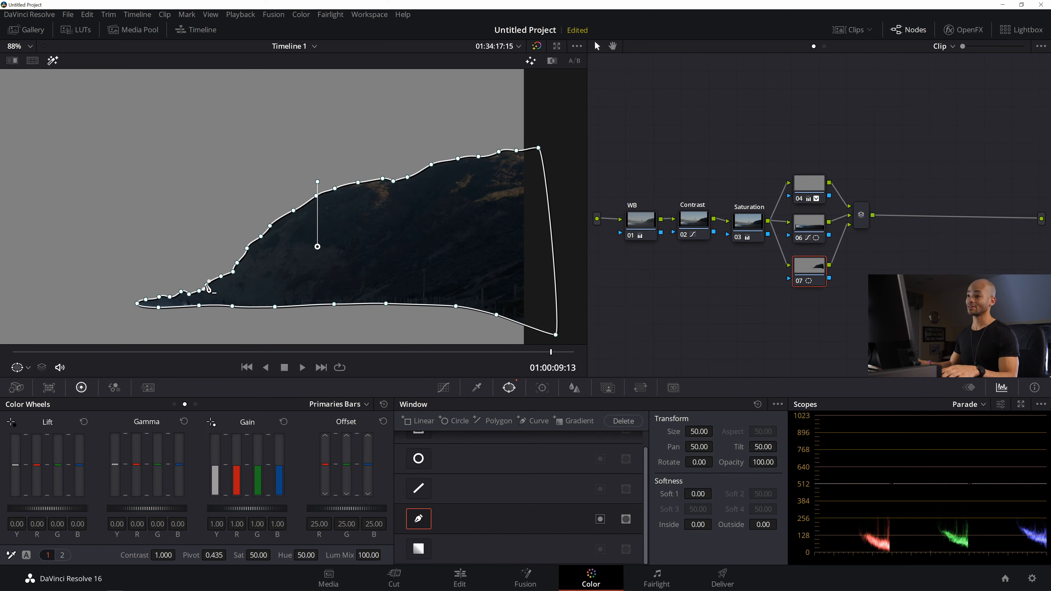
{"action": "left_click", "coordinate": [444, 387]}
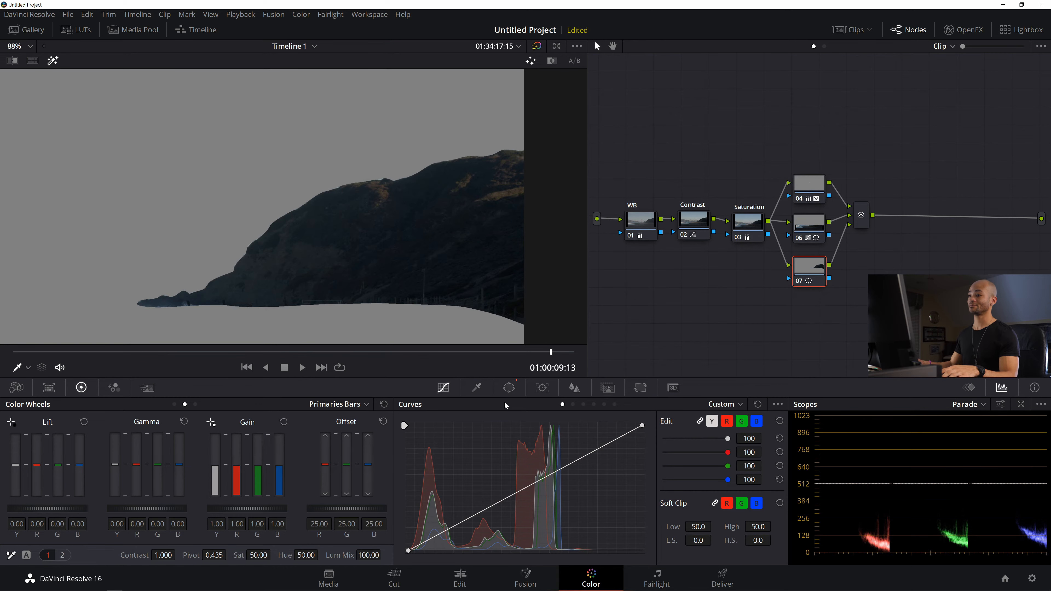
{"action": "left_click", "coordinate": [510, 388]}
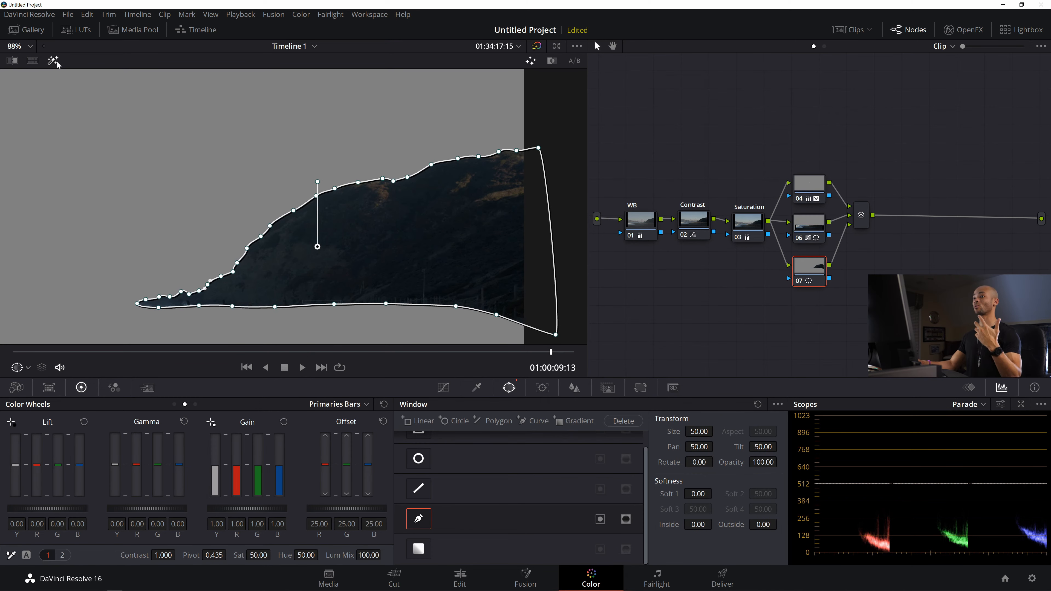
- Set the hillside window's Soft 1 to 0.28, Inside softness to 1.00 and Size to 49.84
{"action": "left_click_drag", "start_coordinate": [700, 494], "coordinate": [715, 493]}
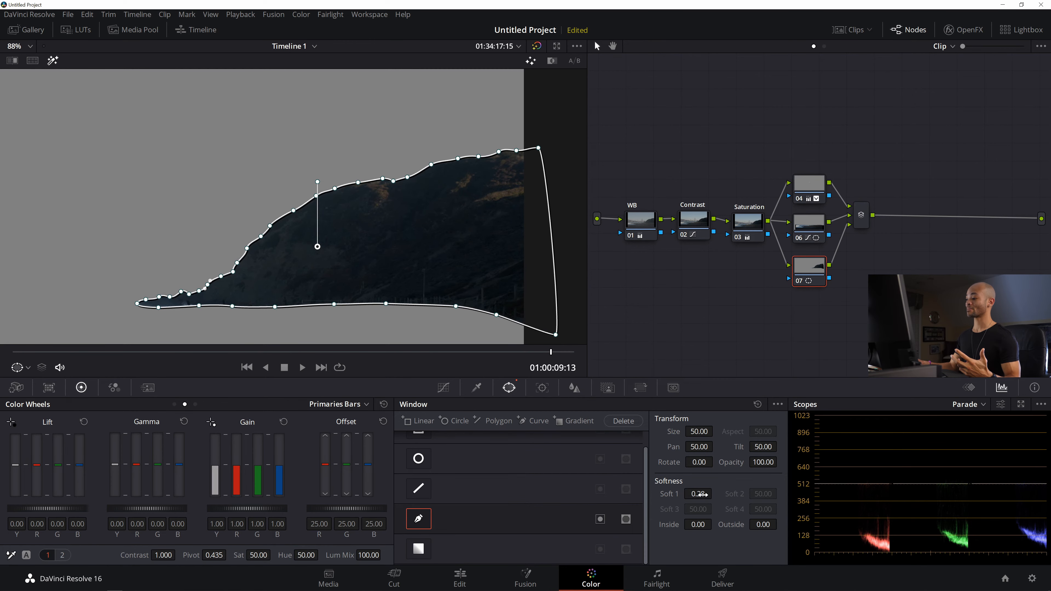
{"action": "left_click_drag", "start_coordinate": [700, 527], "coordinate": [715, 524]}
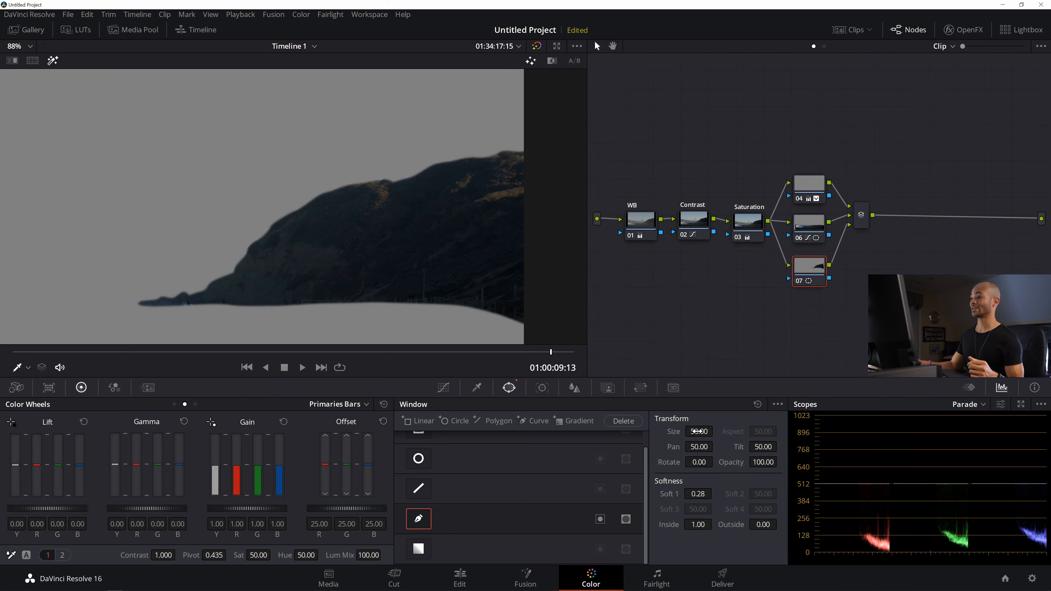
{"action": "left_click_drag", "start_coordinate": [699, 431], "coordinate": [695, 431]}
{"action": "left_click", "coordinate": [468, 493]}
{"action": "left_click", "coordinate": [466, 517]}
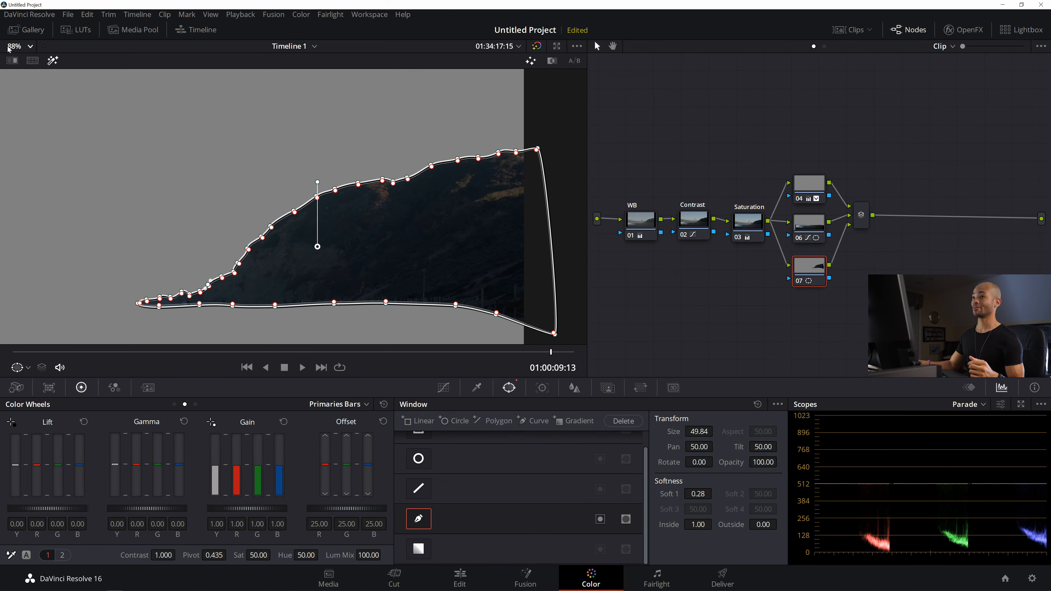
- Inspect the edges of the hill window on node 07, and turn off the highlight view to show the full image
{"action": "left_click", "coordinate": [444, 388]}
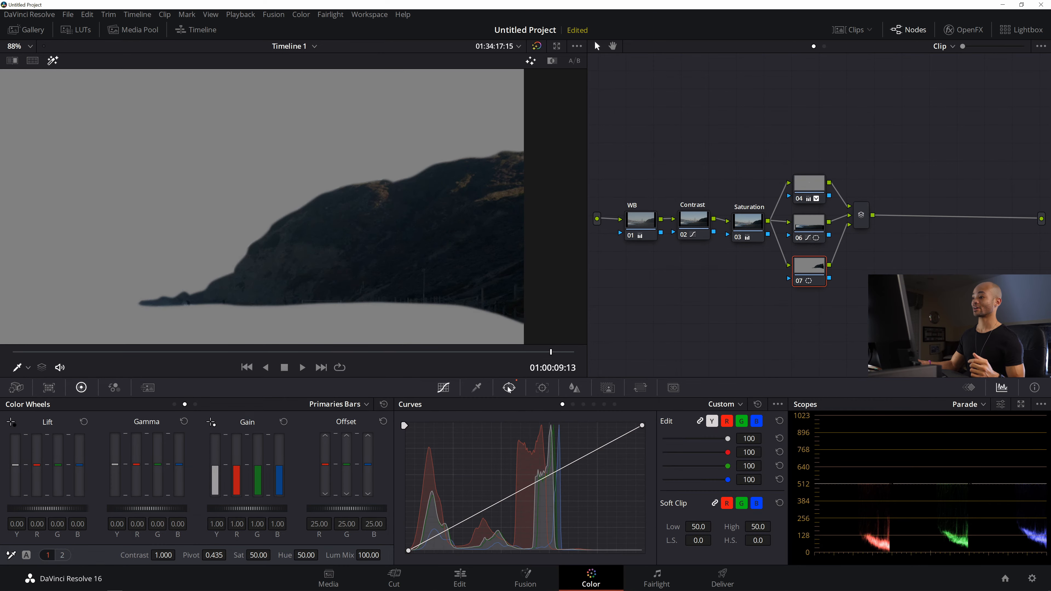
{"action": "left_click", "coordinate": [509, 387]}
{"action": "scroll", "coordinate": [405, 176], "scroll_direction": "up", "scroll_amount": 2}
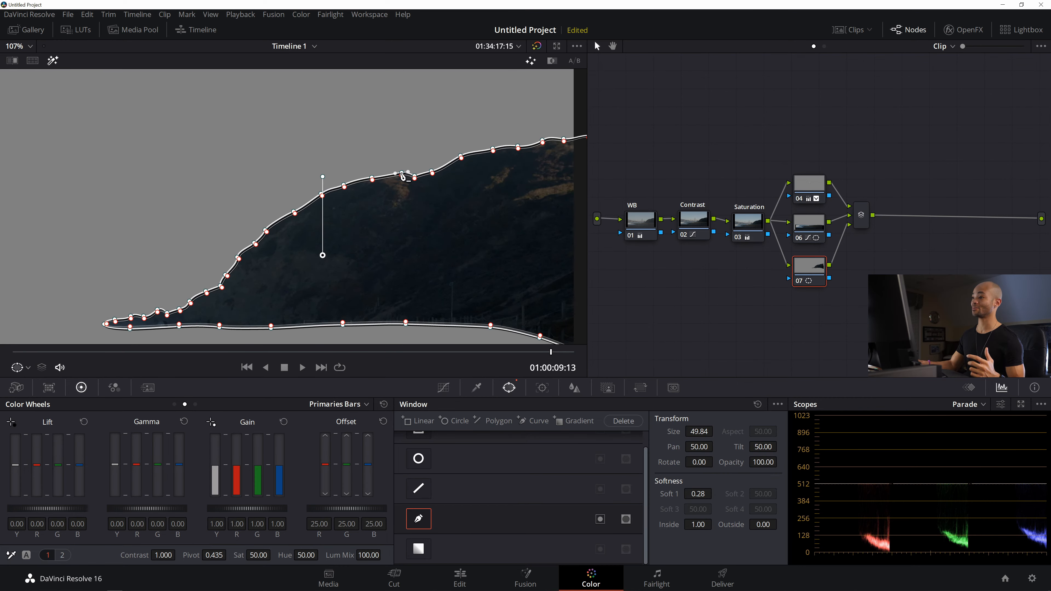
{"action": "scroll", "coordinate": [343, 241], "scroll_direction": "down", "scroll_amount": 2}
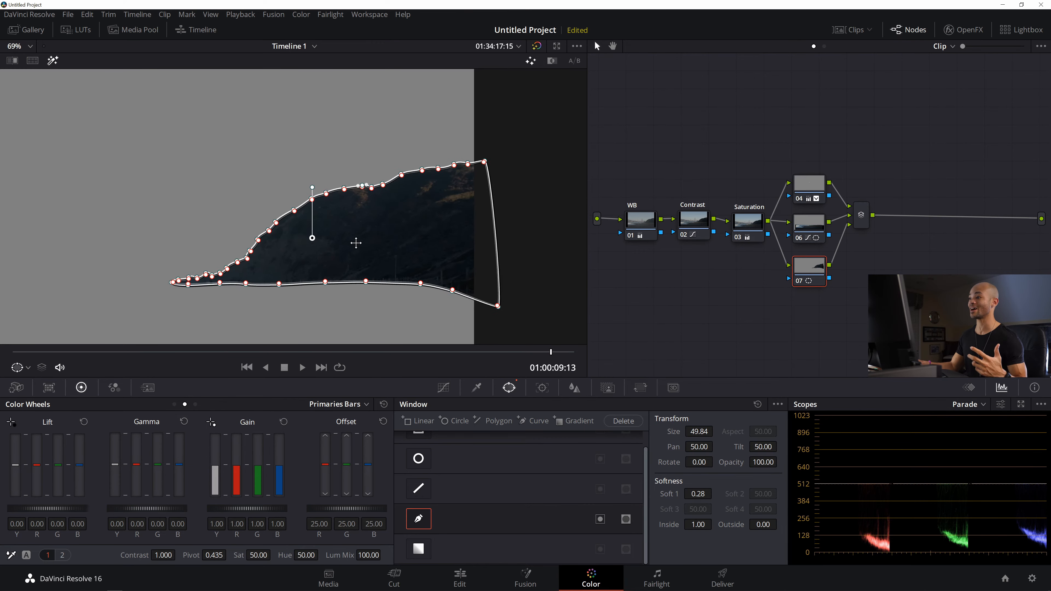
{"action": "scroll", "coordinate": [352, 242], "scroll_direction": "down", "scroll_amount": 1}
{"action": "left_click_drag", "start_coordinate": [282, 236], "coordinate": [403, 231]}
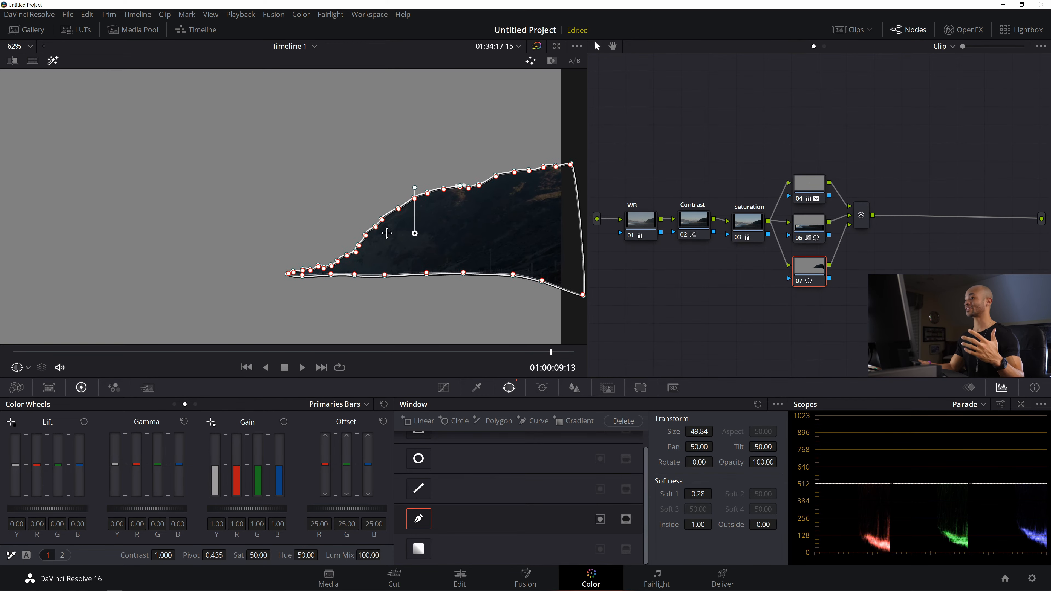
{"action": "scroll", "coordinate": [393, 232], "scroll_direction": "down", "scroll_amount": 3}
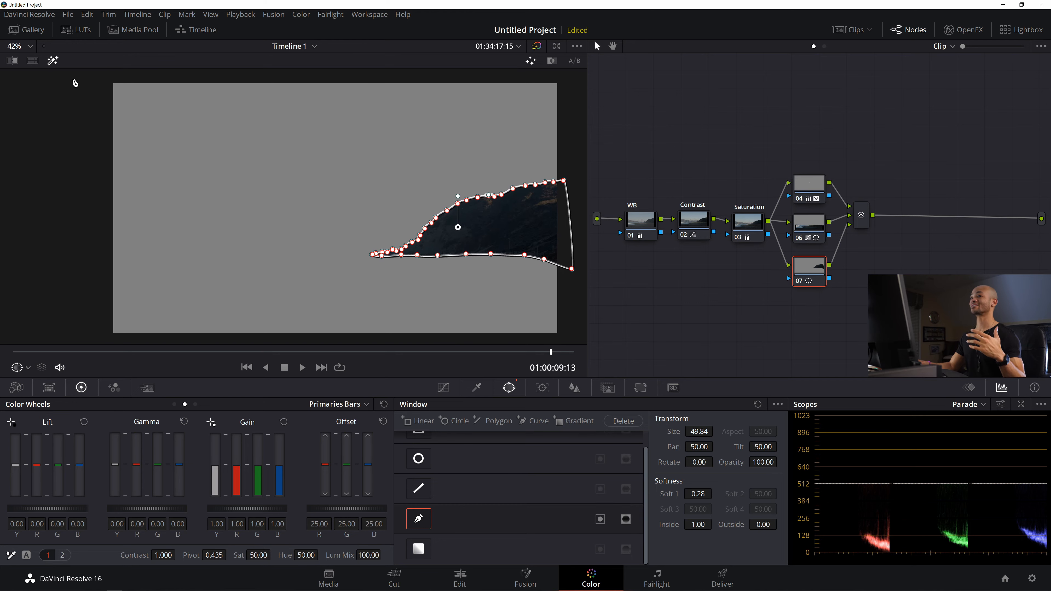
{"action": "left_click", "coordinate": [53, 61]}
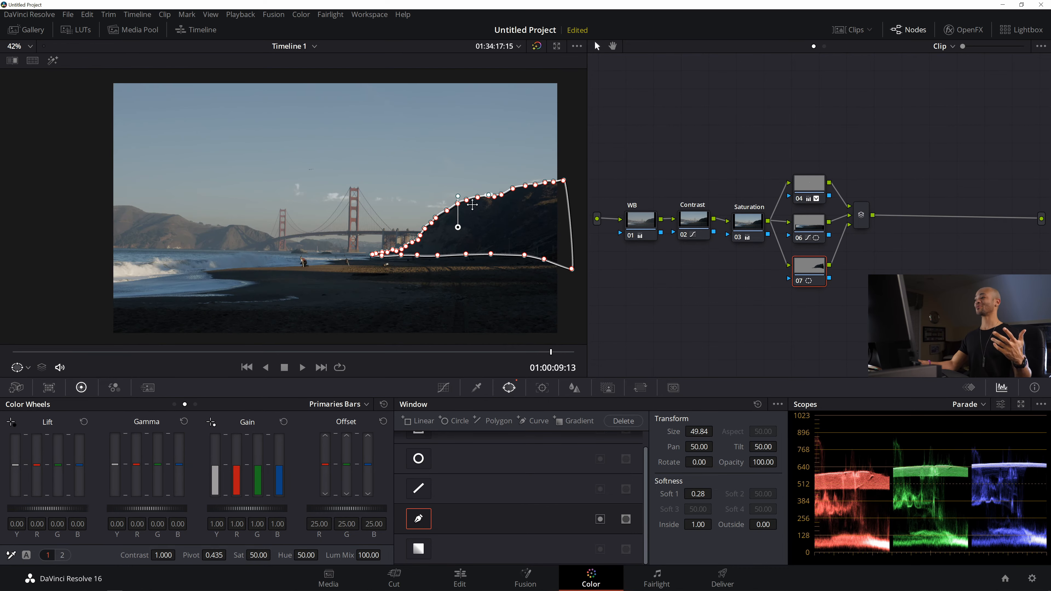
{"action": "left_click_drag", "start_coordinate": [472, 204], "coordinate": [444, 210]}
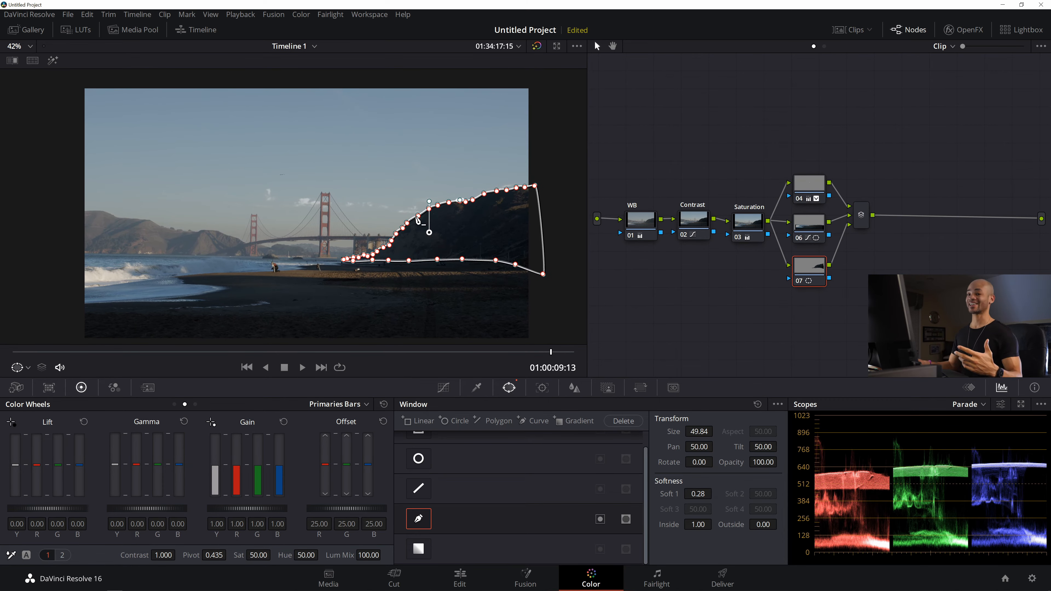
- Sample the hill for custom curve points on node 07 and pull the lower point down to darken its shadows
{"action": "left_click", "coordinate": [443, 388]}
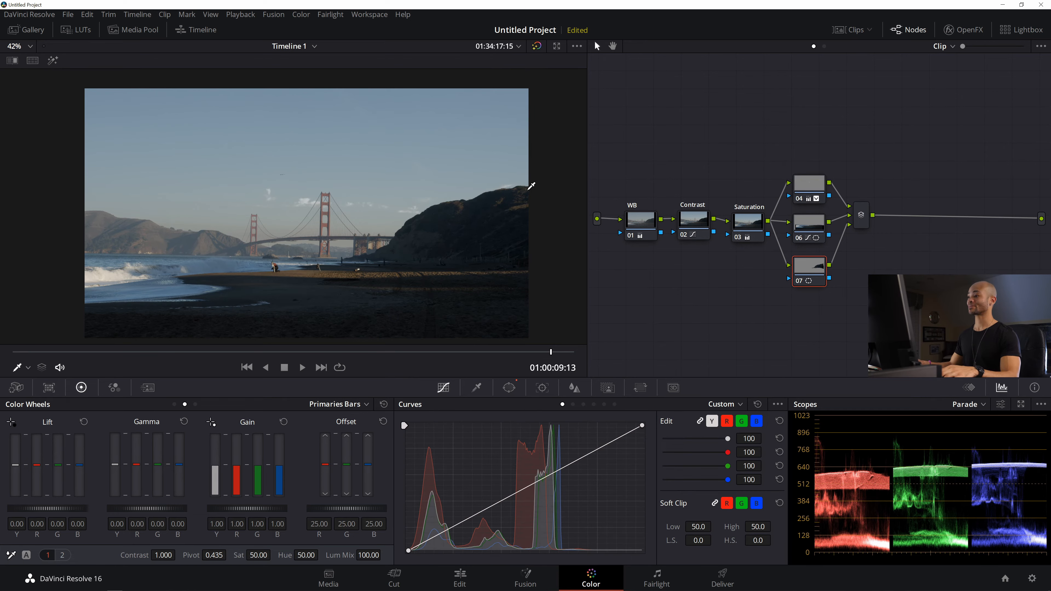
{"action": "left_click", "coordinate": [520, 203]}
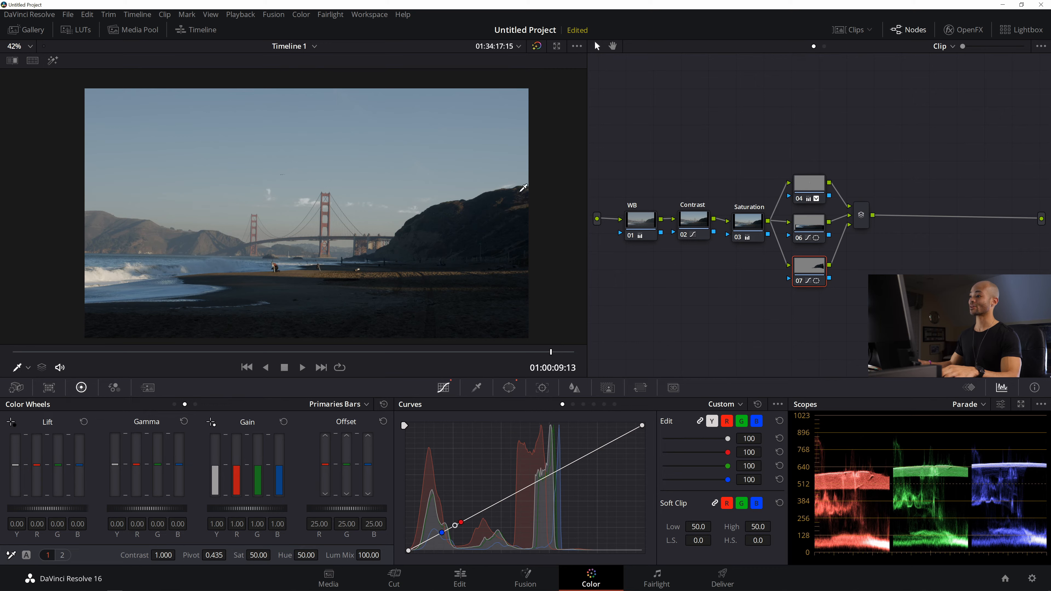
{"action": "left_click", "coordinate": [432, 220]}
{"action": "mouse_move", "coordinate": [433, 537]}
{"action": "left_mouse_down"}
{"action": "mouse_move", "coordinate": [426, 545]}
{"action": "mouse_move", "coordinate": [438, 541]}
{"action": "left_mouse_up"}
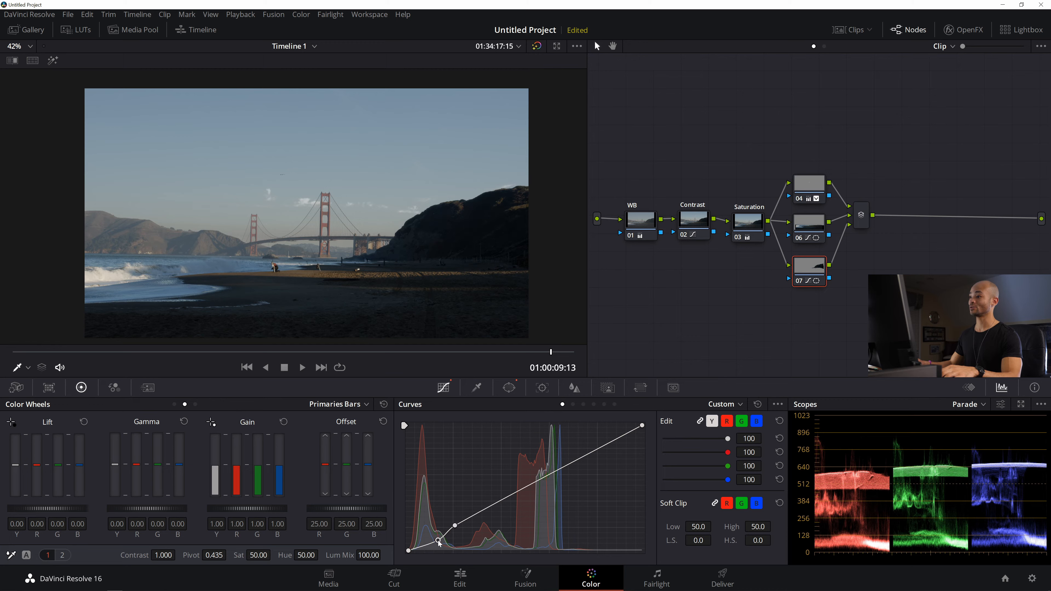
{"action": "left_click_drag", "start_coordinate": [438, 541], "coordinate": [436, 538]}
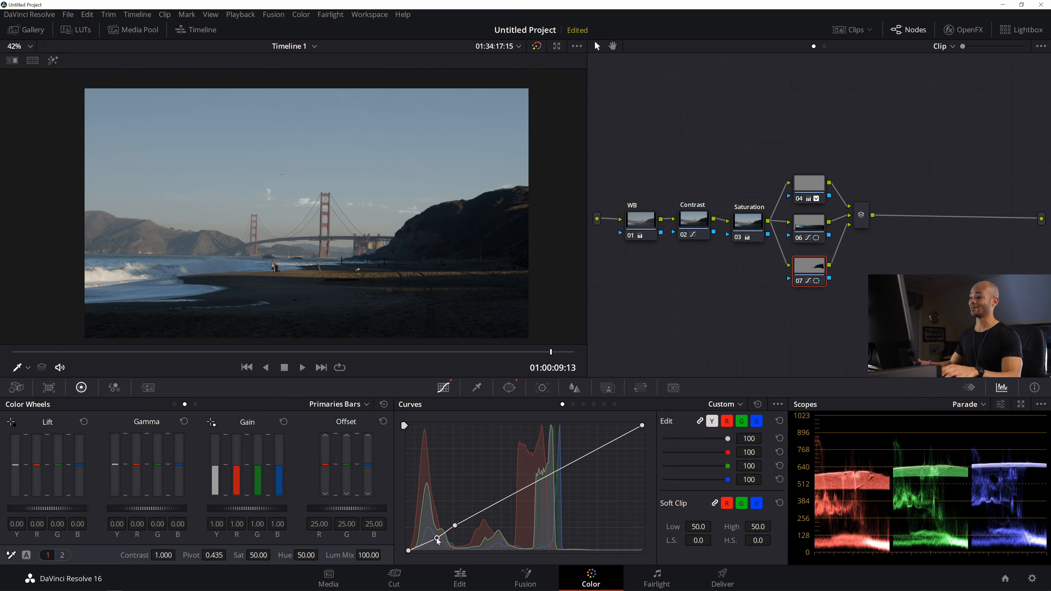
{"action": "left_click_drag", "start_coordinate": [436, 538], "coordinate": [430, 546]}
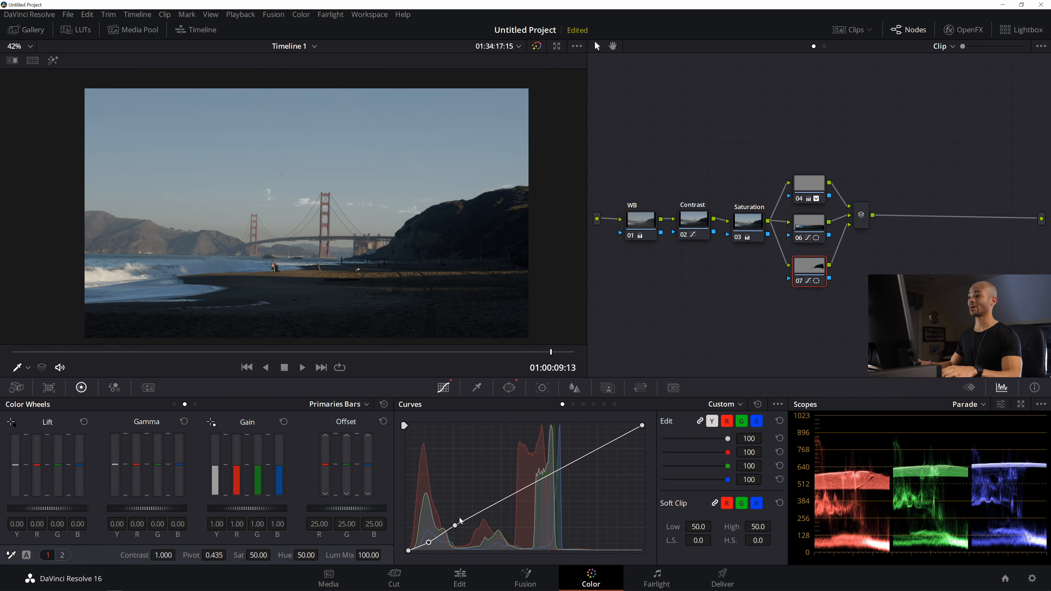
- Anchor node 07's custom curve just above its middle and slightly raise the sampled point for the hill's lighter tones
{"action": "left_click", "coordinate": [533, 484]}
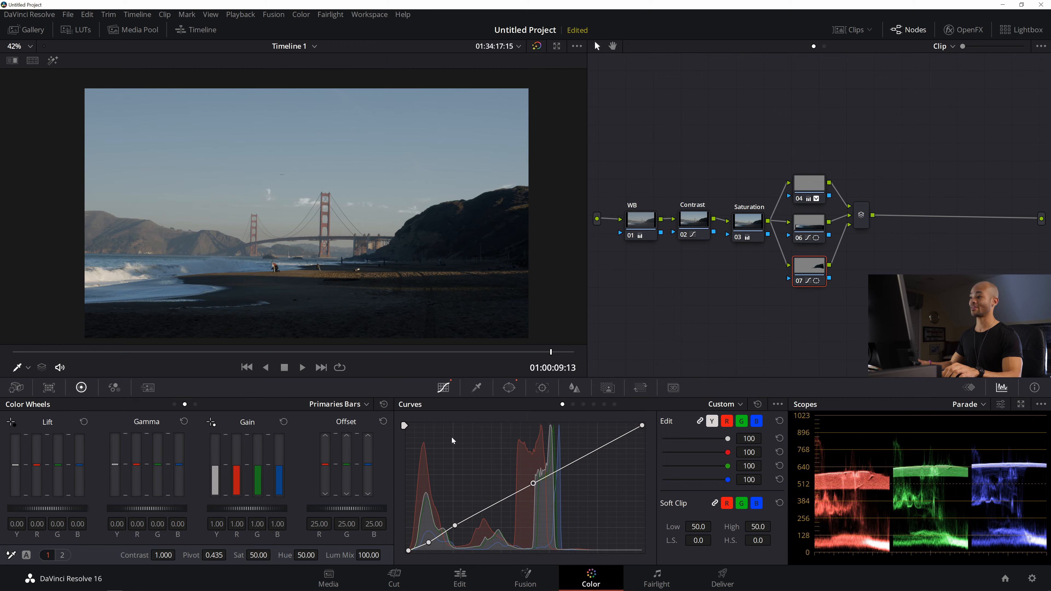
{"action": "left_click_drag", "start_coordinate": [455, 526], "coordinate": [458, 522]}
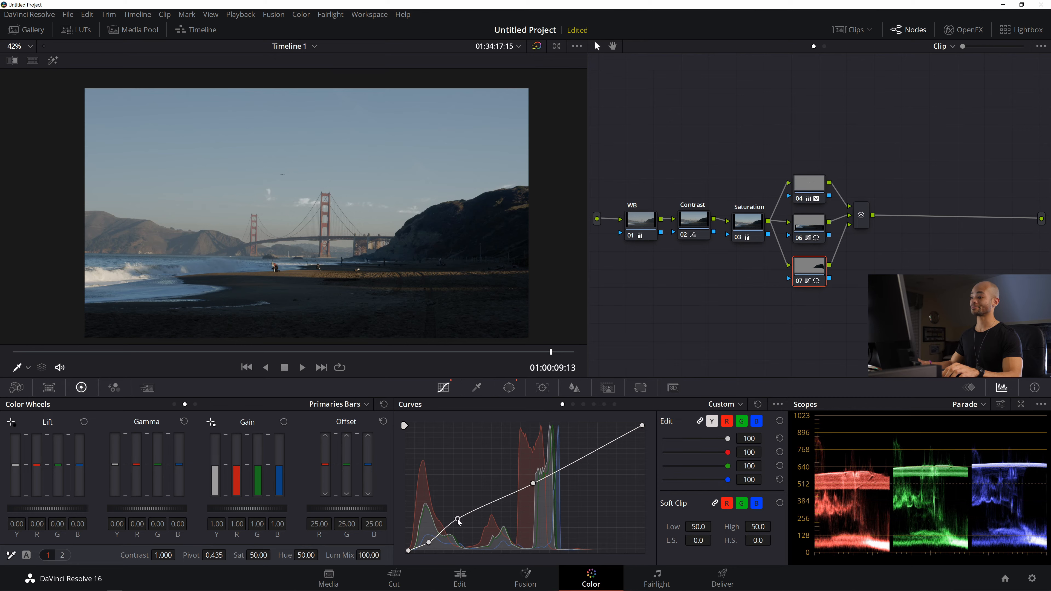
{"action": "left_click_drag", "start_coordinate": [458, 523], "coordinate": [459, 523]}
- Toggle node 07 off and on repeatedly to compare the hill before and after the curve adjustment
{"action": "scroll", "coordinate": [484, 260], "scroll_direction": "up", "scroll_amount": 2}
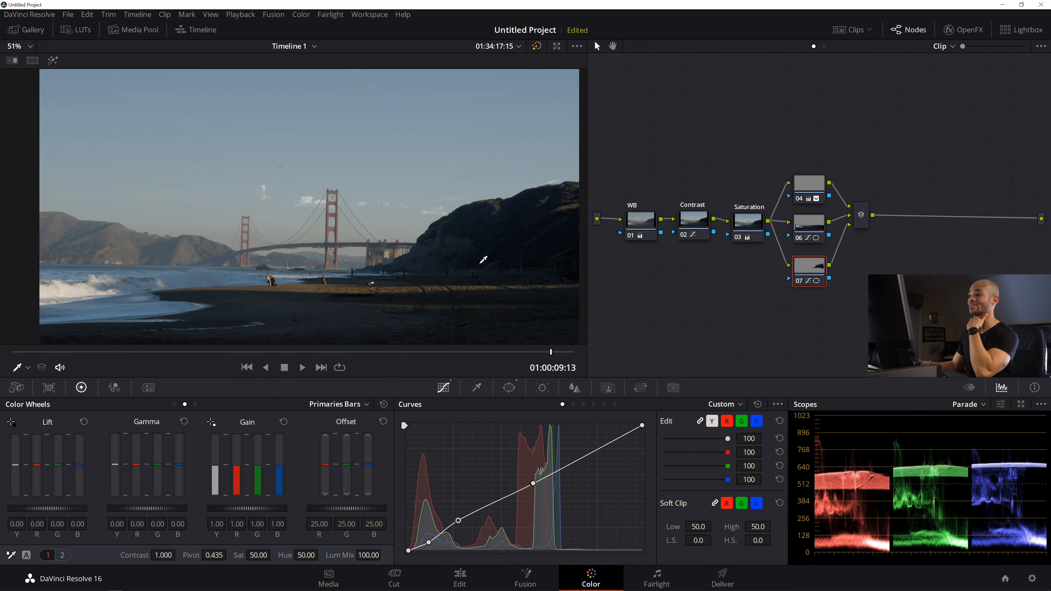
{"action": "scroll", "coordinate": [483, 260], "scroll_direction": "up", "scroll_amount": 2}
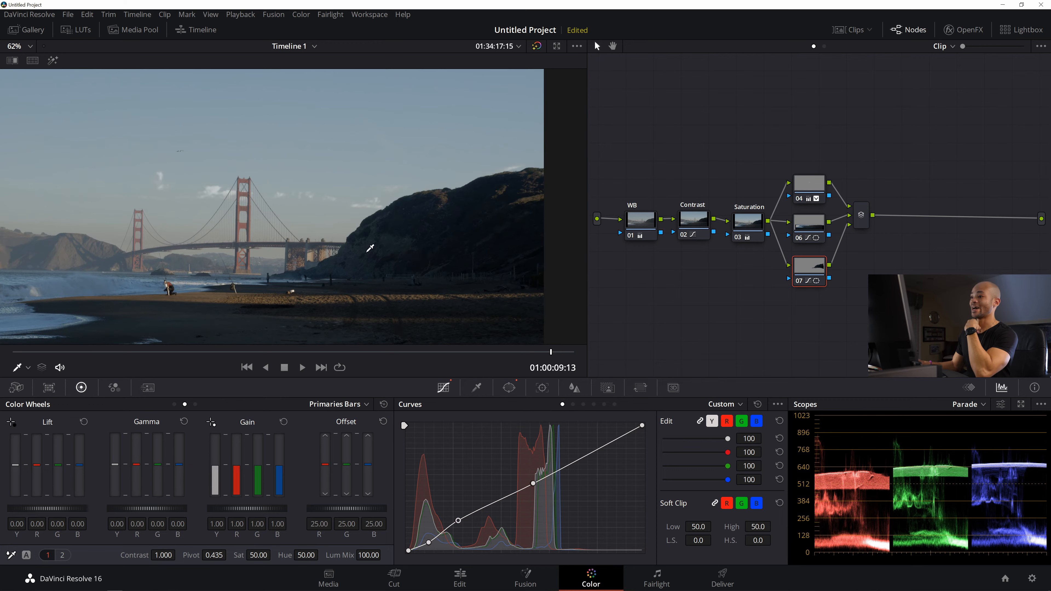
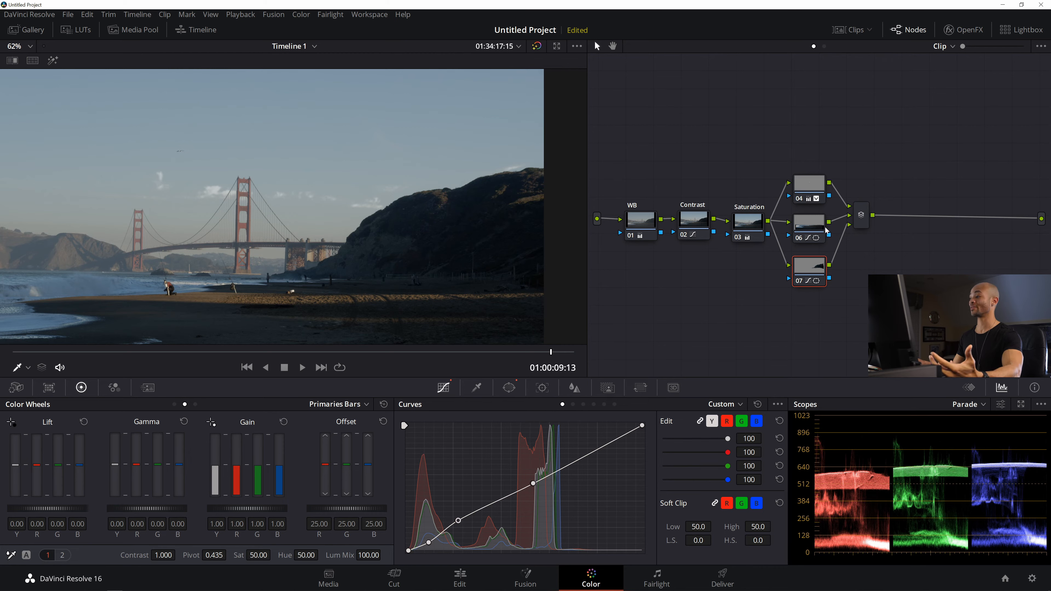
{"action": "key", "text": "ctrl+d"}
{"action": "key", "text": "ctrl+d"}
{"action": "key", "text": "ctrl+d"}
{"action": "key", "text": "ctrl+d"}
{"action": "key", "text": "ctrl+d"}
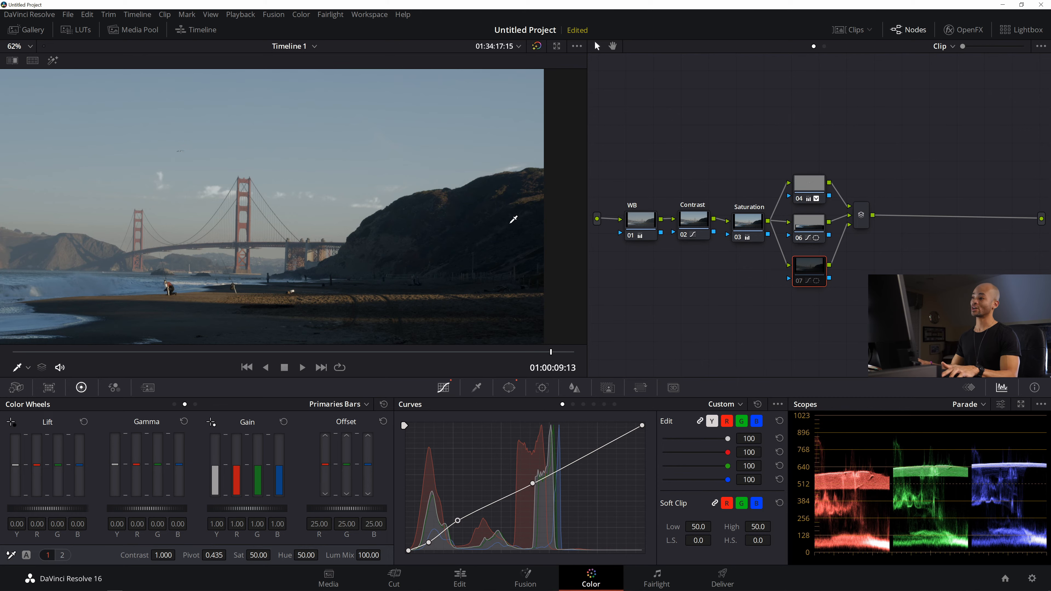
{"action": "key", "text": "ctrl+d"}
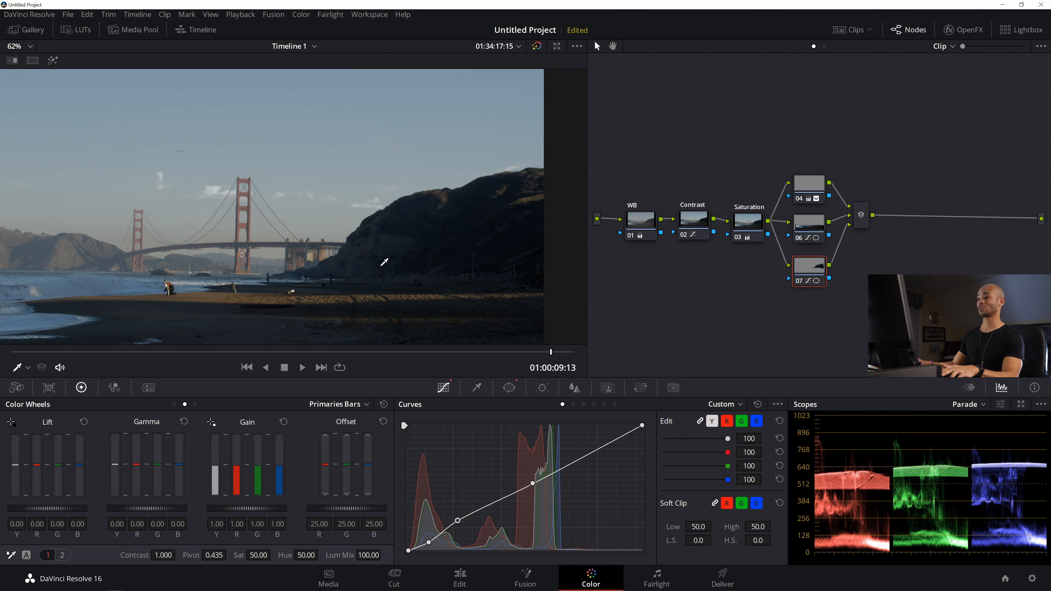
{"action": "scroll", "coordinate": [369, 282], "scroll_direction": "up", "scroll_amount": 2}
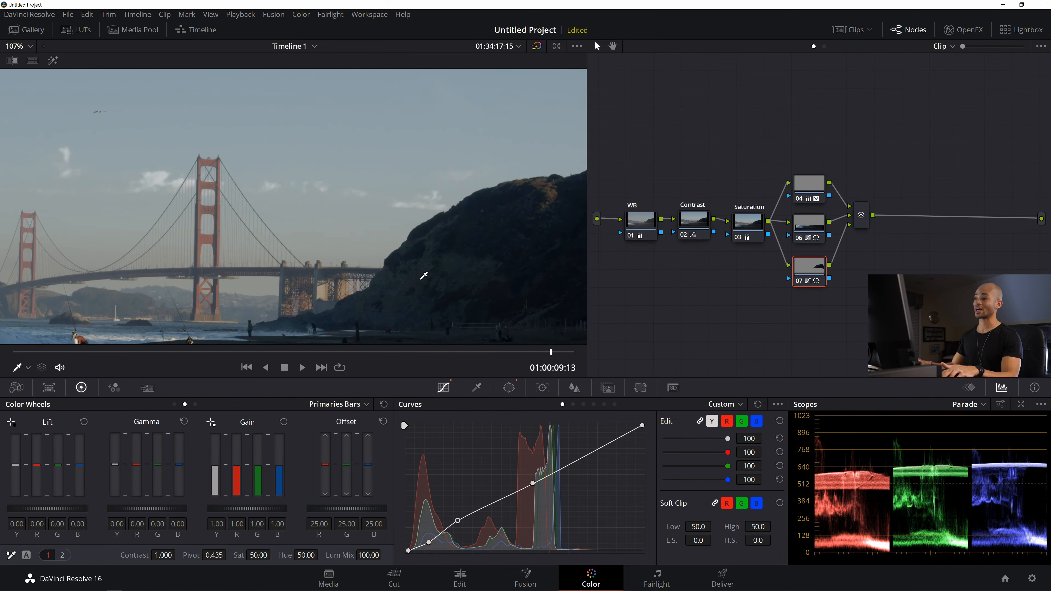
{"action": "key", "text": "ctrl+d"}
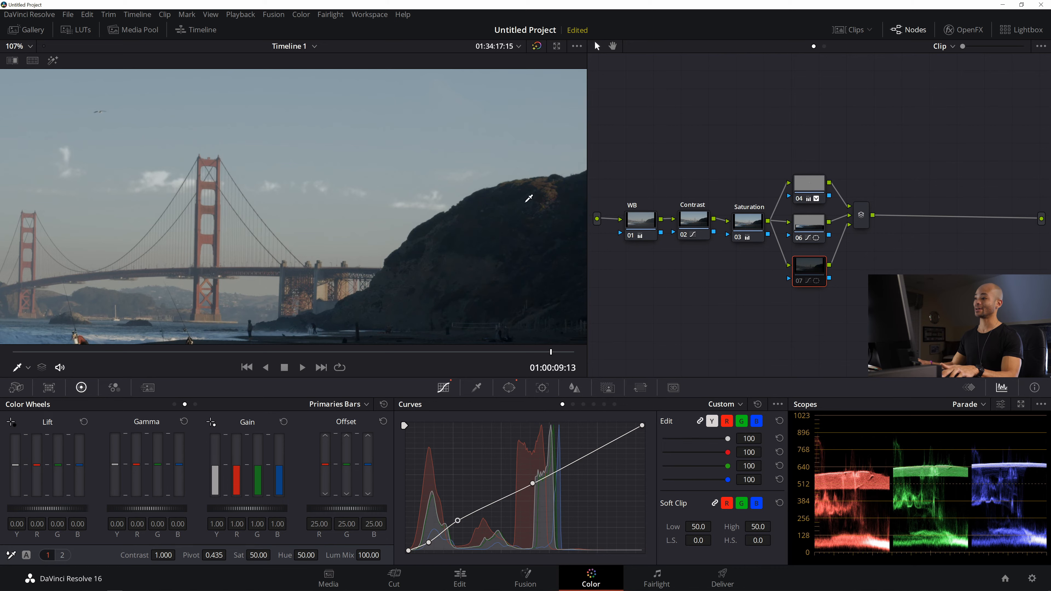
{"action": "key", "text": "ctrl+d"}
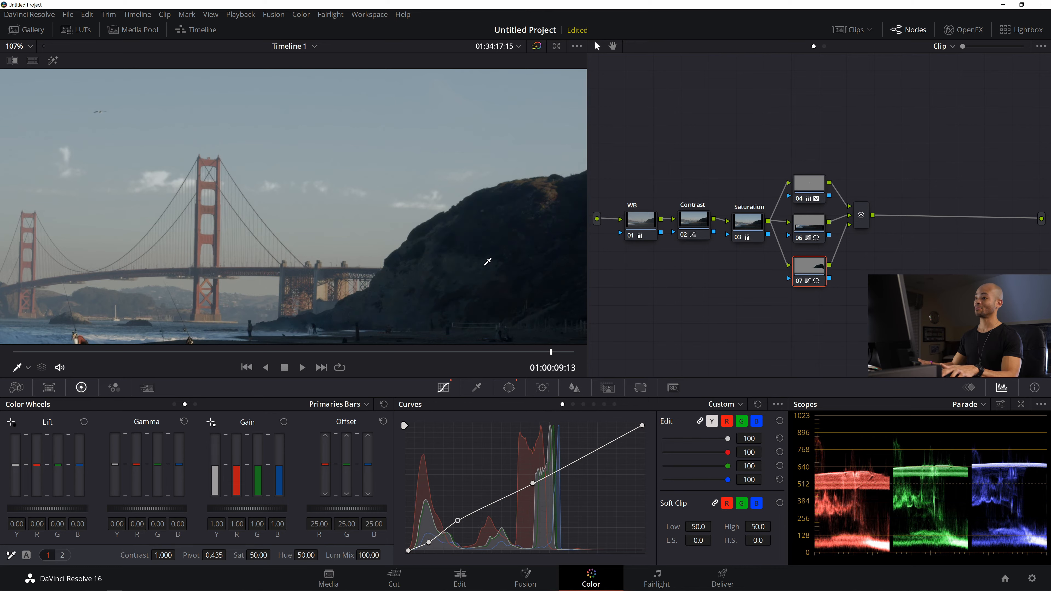
- Warm the hill's shadows on node 07 with the Log wheels, setting Shadow to red 0.03 and blue -0.05, and low range to 0.175
{"action": "key", "text": "shift+z"}
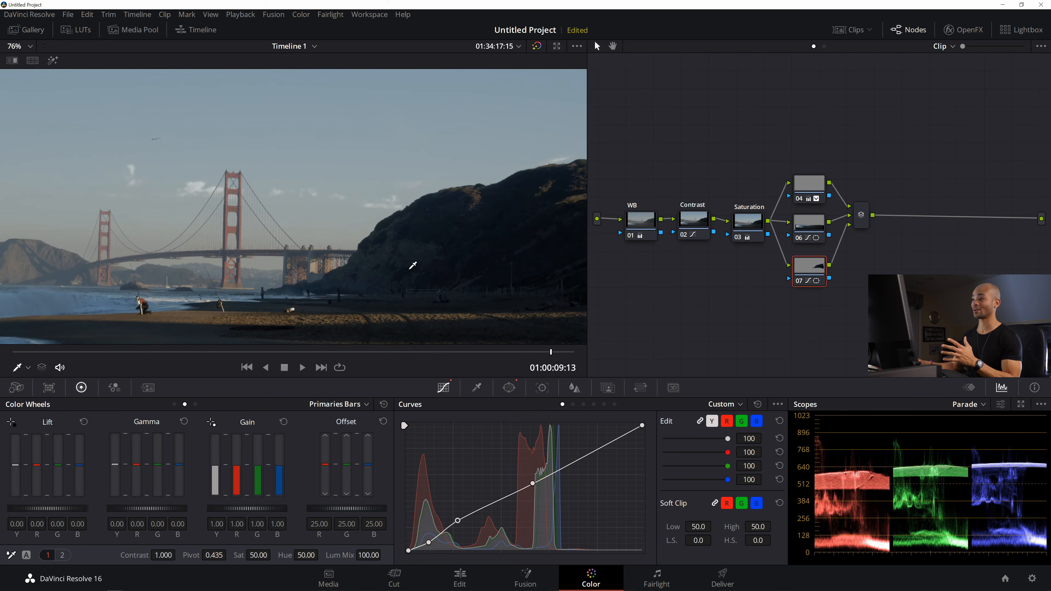
{"action": "scroll", "coordinate": [528, 193], "scroll_direction": "down", "scroll_amount": 1}
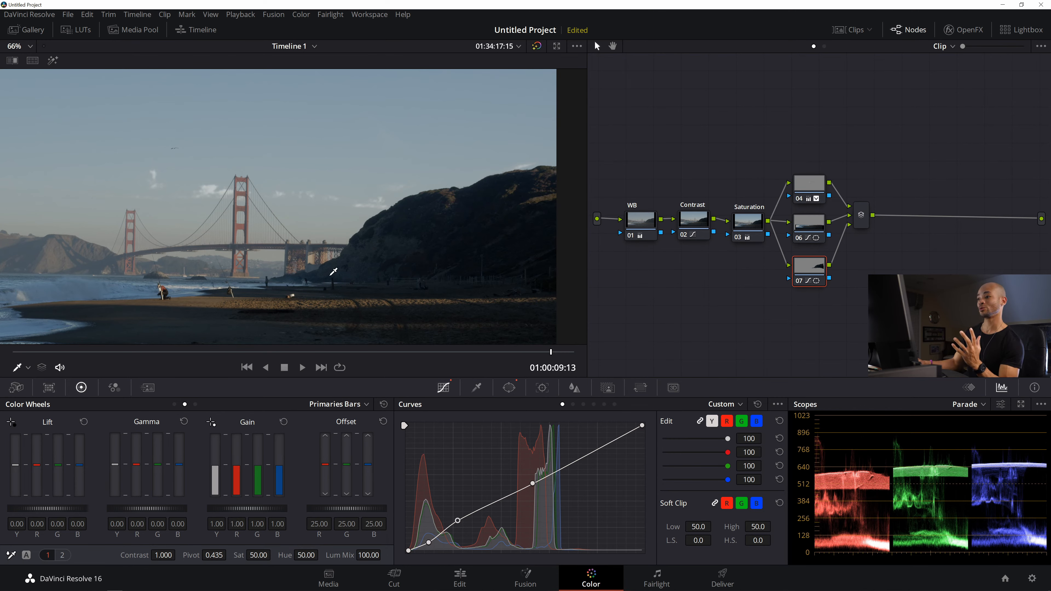
{"action": "left_click_drag", "start_coordinate": [350, 265], "coordinate": [380, 257]}
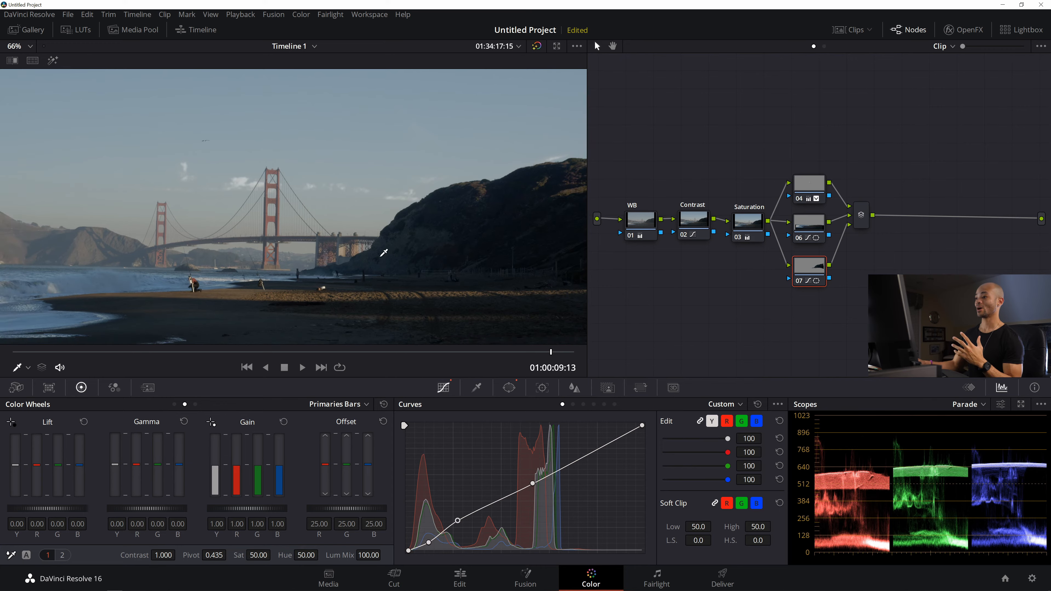
{"action": "left_click", "coordinate": [351, 403]}
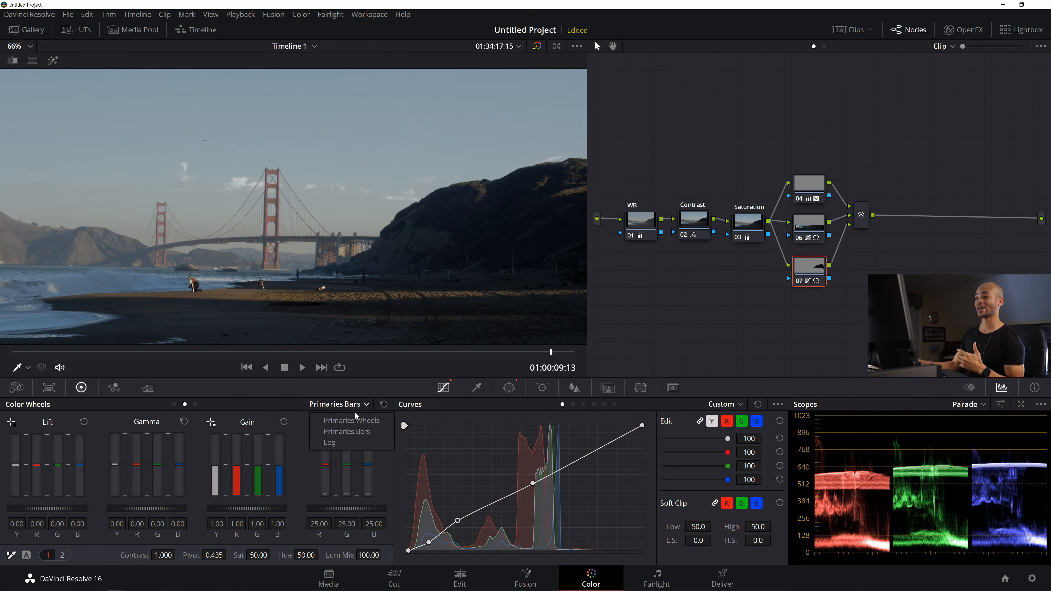
{"action": "left_click", "coordinate": [355, 443]}
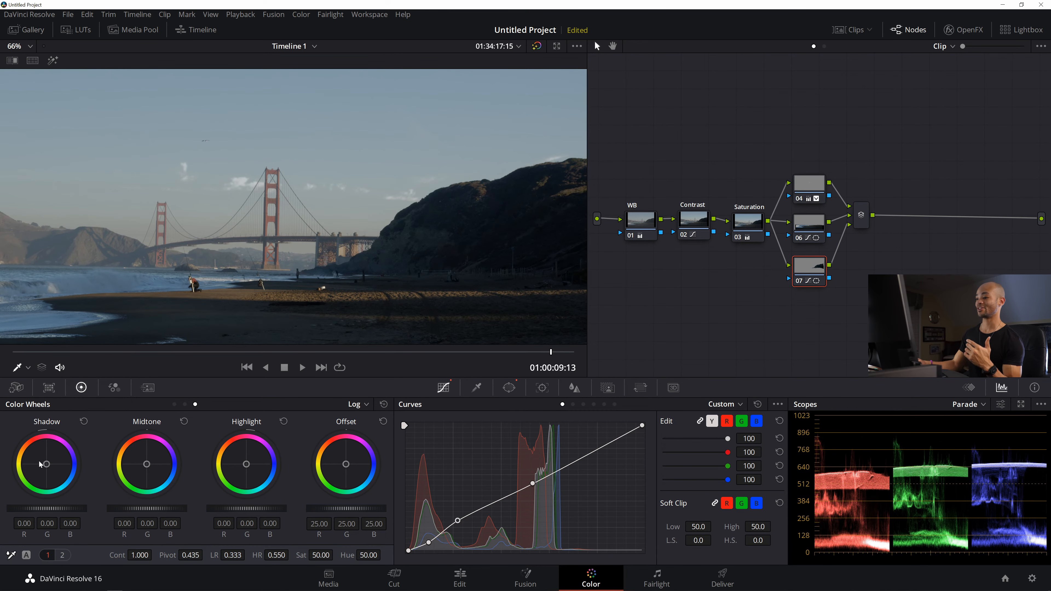
{"action": "left_click_drag", "start_coordinate": [47, 466], "coordinate": [46, 465]}
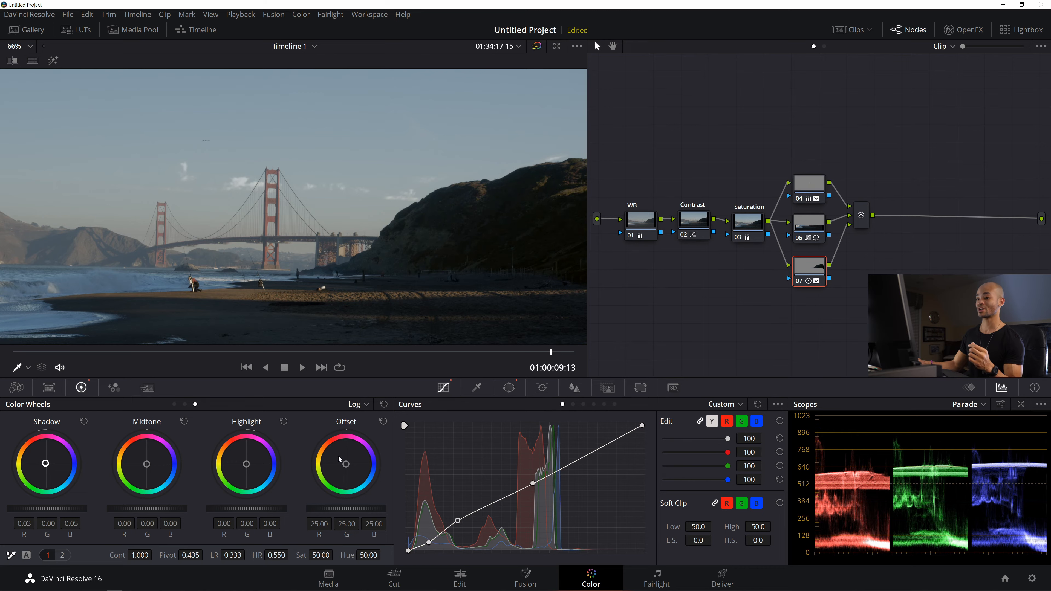
{"action": "left_click_drag", "start_coordinate": [232, 556], "coordinate": [249, 555]}
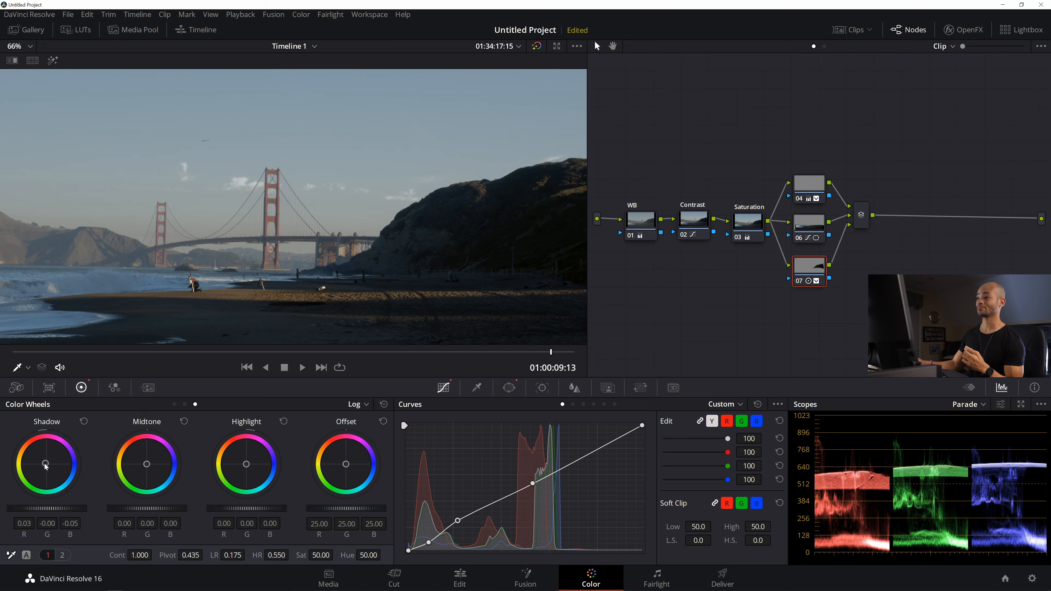
- Add a parallel node 08 below node 07, move node 07 up closer to node 06, and select node 08
{"action": "left_click", "coordinate": [815, 266]}
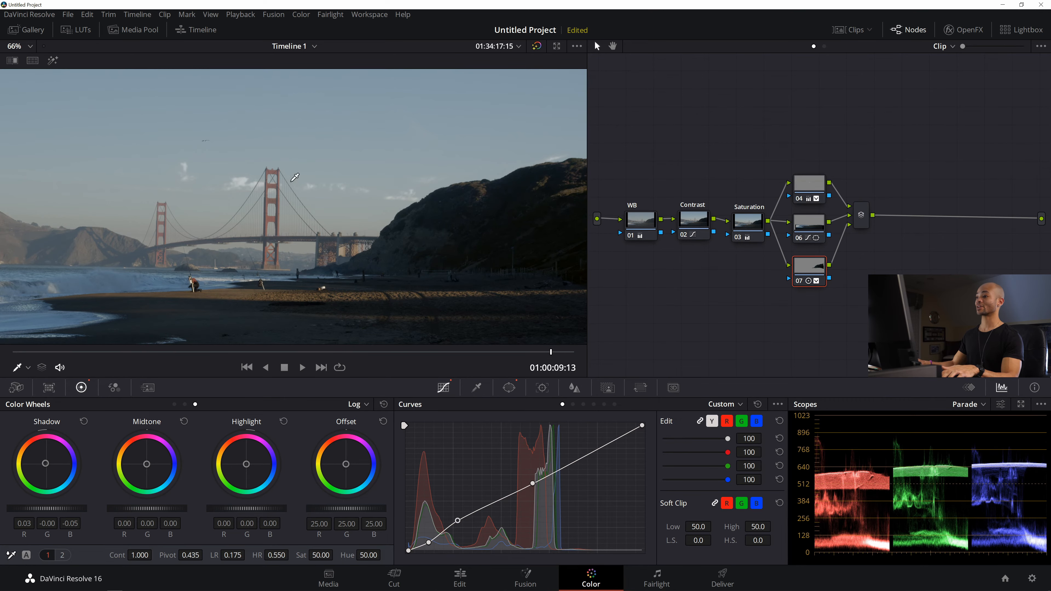
{"action": "scroll", "coordinate": [295, 178], "scroll_direction": "down", "scroll_amount": 3}
{"action": "mouse_move", "coordinate": [343, 216]}
{"action": "left_mouse_down"}
{"action": "mouse_move", "coordinate": [352, 235]}
{"action": "mouse_move", "coordinate": [341, 236]}
{"action": "left_mouse_up"}
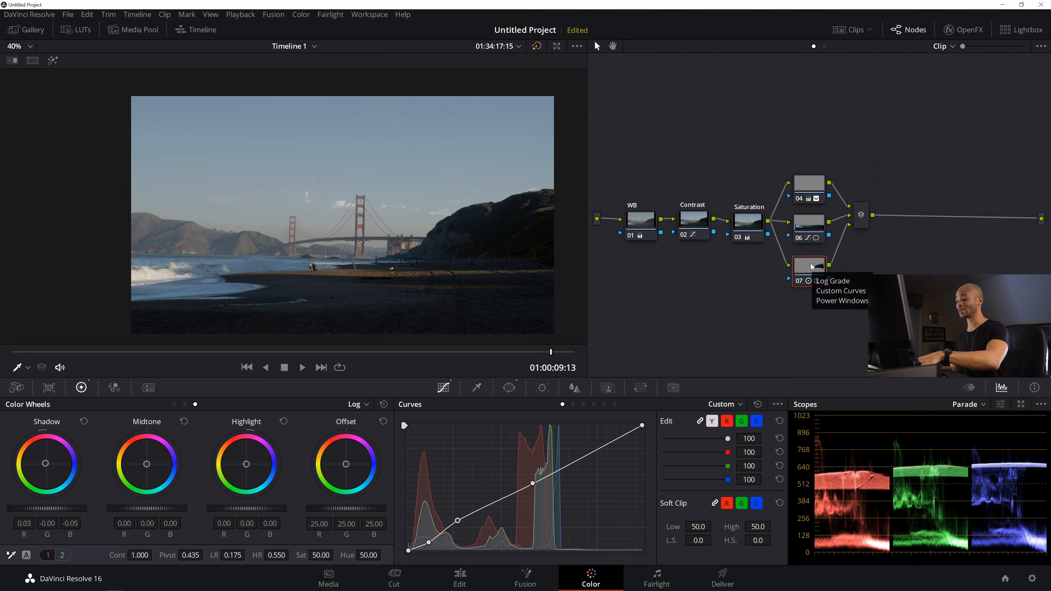
{"action": "key", "text": "alt+p"}
{"action": "left_click_drag", "start_coordinate": [814, 274], "coordinate": [816, 265]}
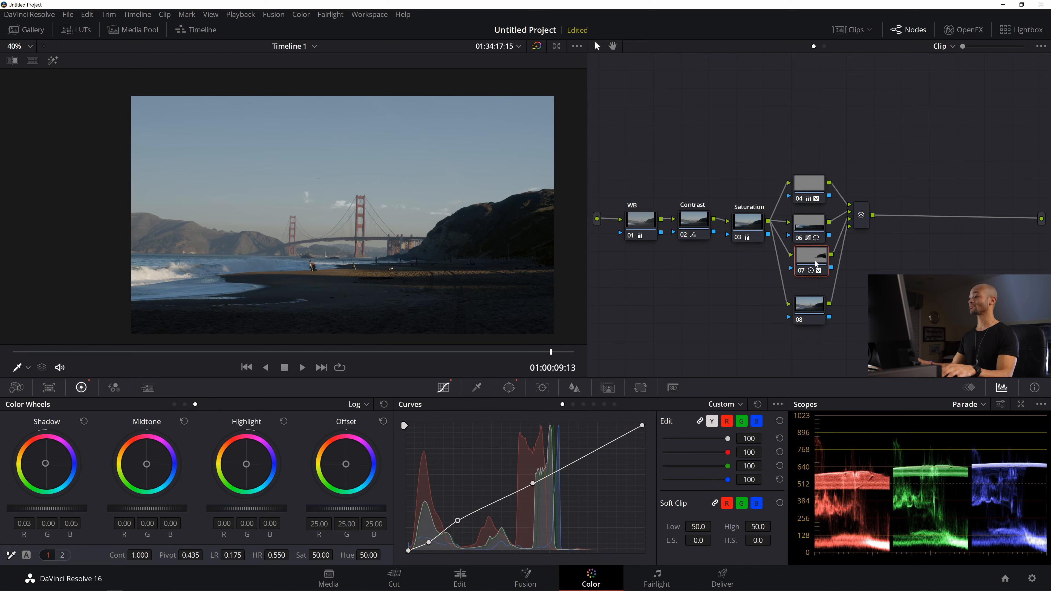
{"action": "left_click", "coordinate": [814, 304]}
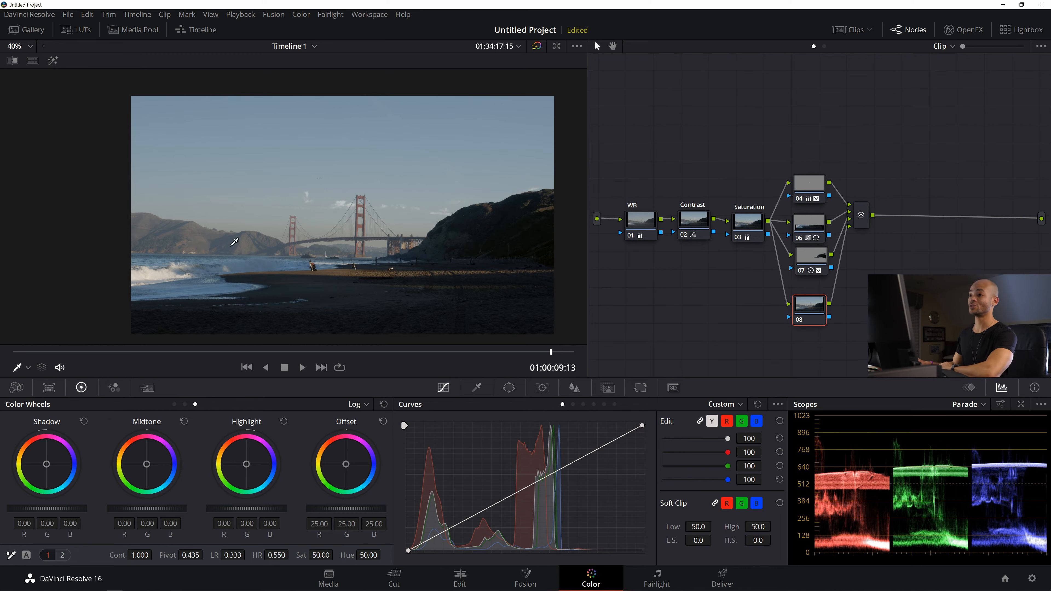
- Add a freeform curve window to node 08 for masking the distant hills behind the bridge
{"action": "left_click", "coordinate": [510, 389]}
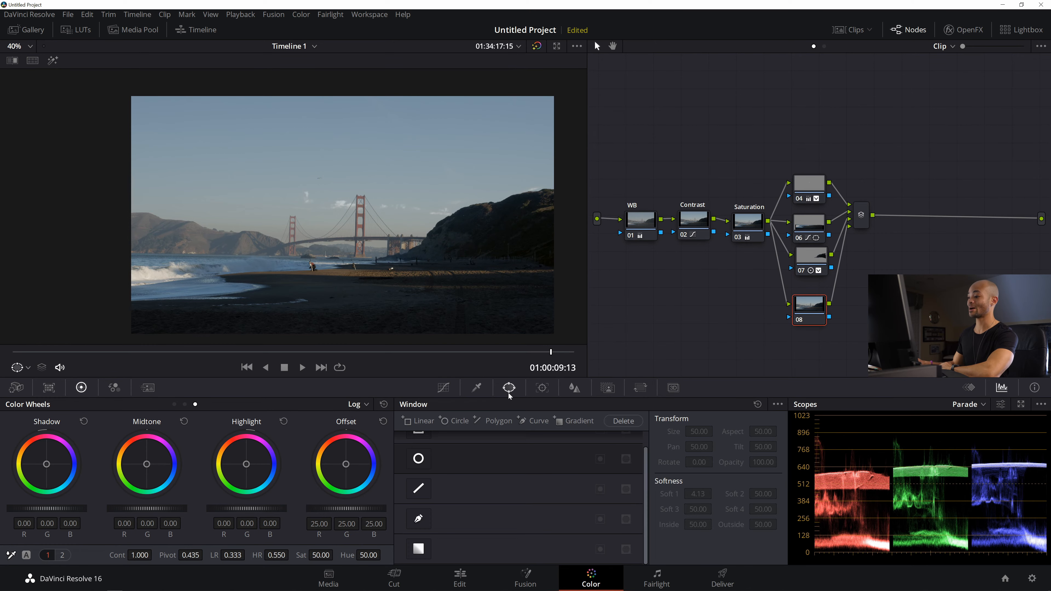
{"action": "left_click", "coordinate": [419, 519]}
{"action": "scroll", "coordinate": [193, 248], "scroll_direction": "up", "scroll_amount": 5}
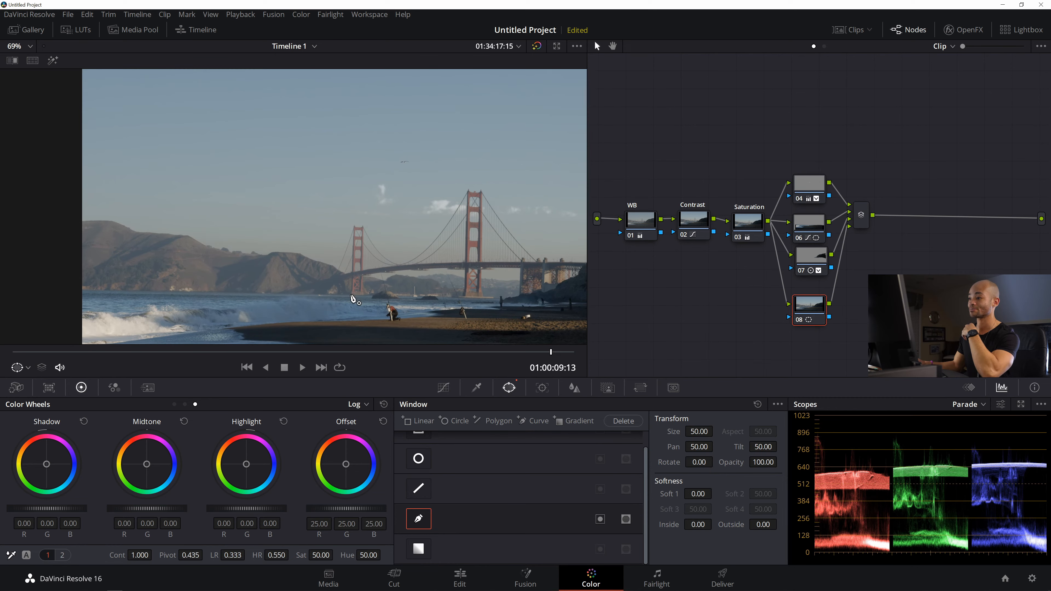
{"action": "left_click_drag", "start_coordinate": [351, 296], "coordinate": [353, 280]}
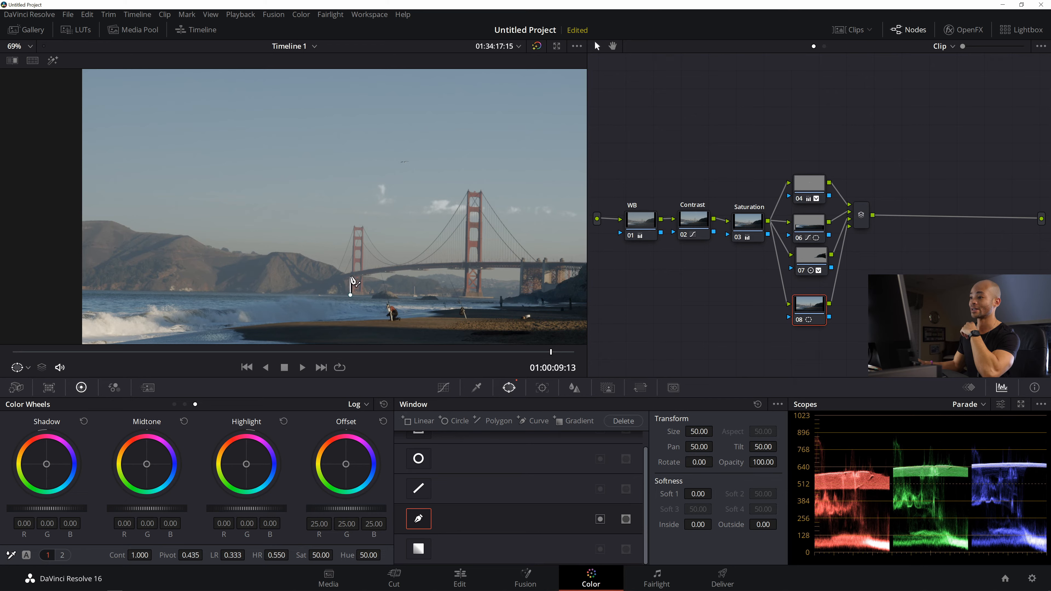
{"action": "scroll", "coordinate": [353, 278], "scroll_direction": "up", "scroll_amount": 3}
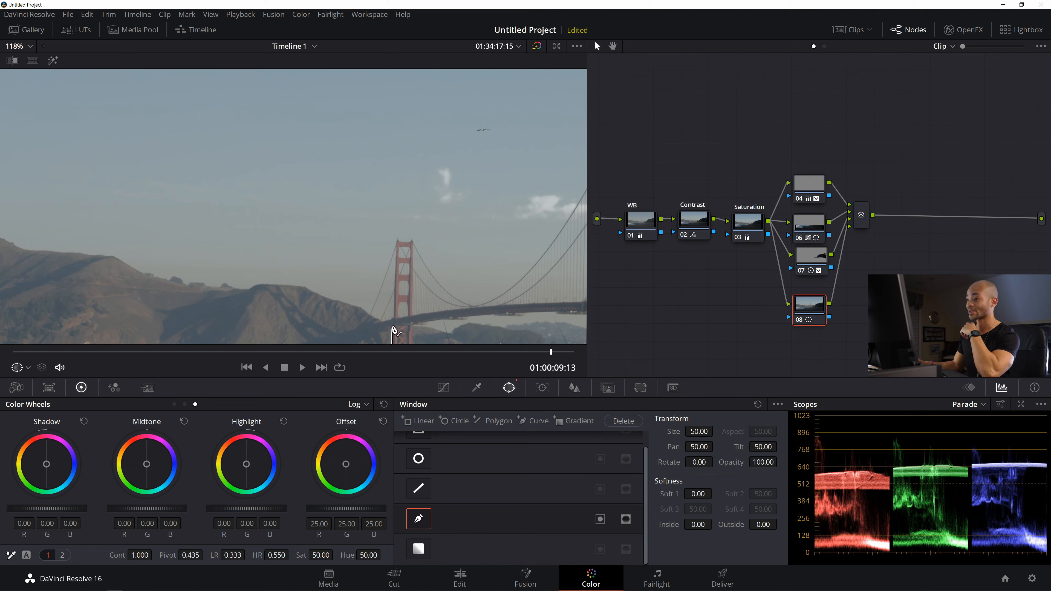
{"action": "scroll", "coordinate": [393, 331], "scroll_direction": "down", "scroll_amount": 2}
{"action": "left_click_drag", "start_coordinate": [370, 303], "coordinate": [286, 268]}
{"action": "left_click", "coordinate": [316, 277]}
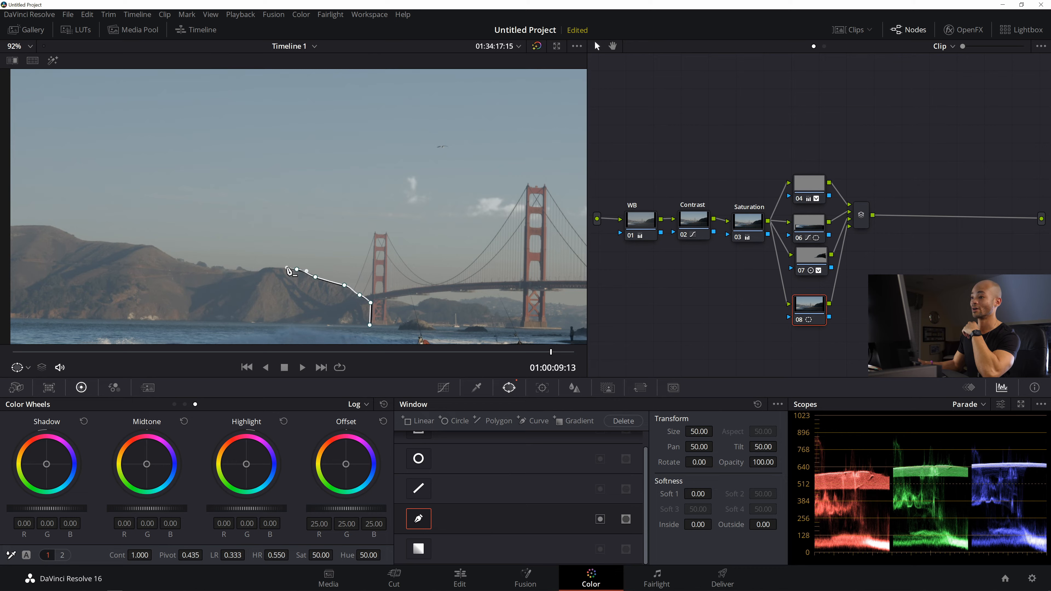
{"action": "left_click", "coordinate": [266, 267]}
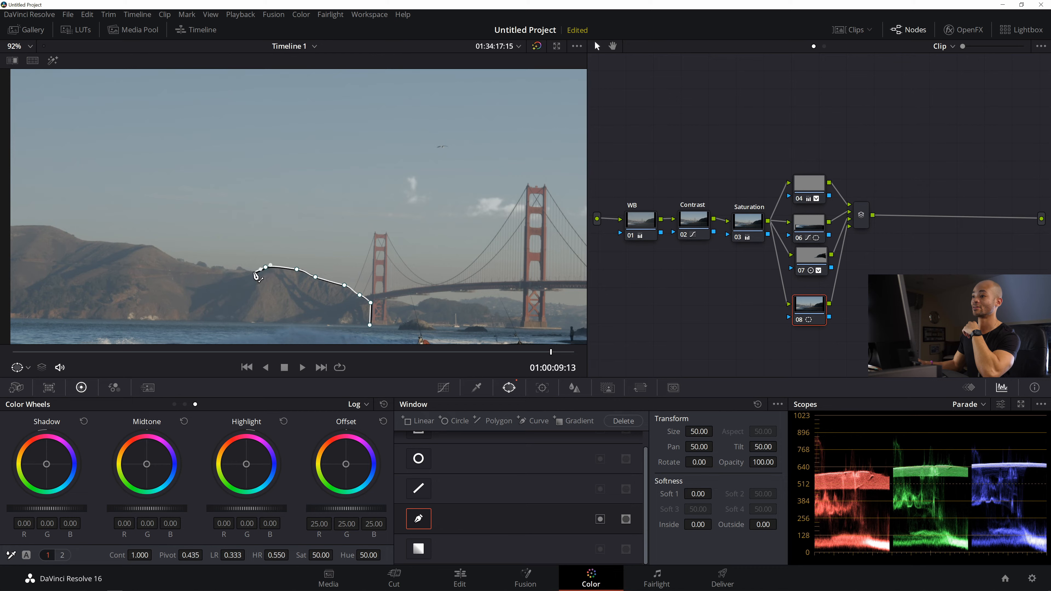
{"action": "left_click_drag", "start_coordinate": [248, 271], "coordinate": [243, 270]}
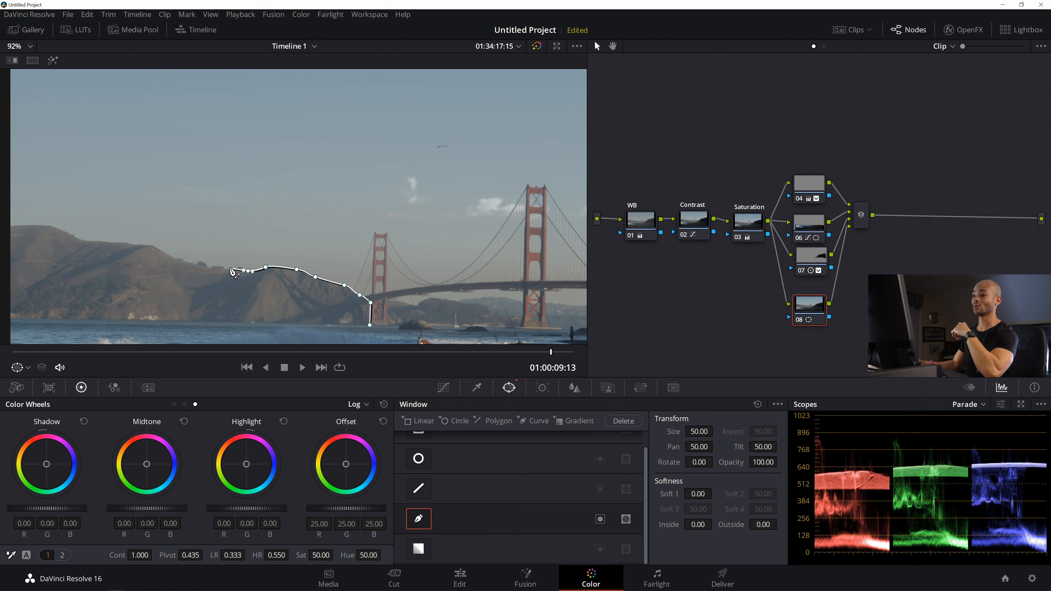
{"action": "key", "text": "ctrl+z"}
{"action": "key", "text": "ctrl+z"}
{"action": "key", "text": "ctrl+z"}
{"action": "key", "text": "ctrl+z"}
{"action": "key", "text": "ctrl+z"}
{"action": "key", "text": "ctrl+z"}
{"action": "key", "text": "ctrl+z"}
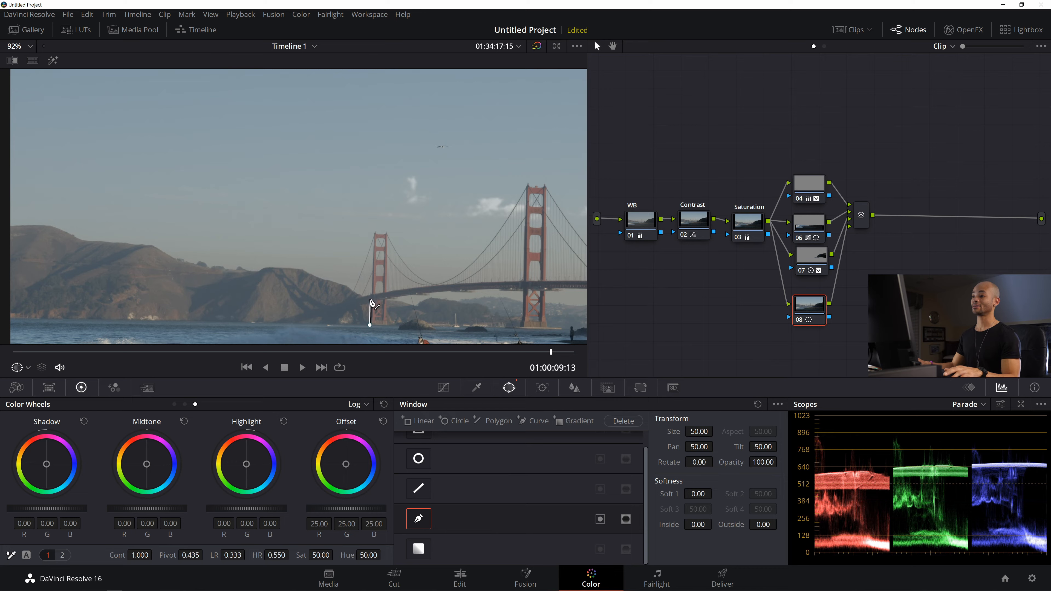
{"action": "key", "text": "ctrl+z"}
- Outline the distant hills loosely through the sky, starting at the waterline beside the far bridge tower and running past the image's left edge
{"action": "left_click", "coordinate": [369, 324]}
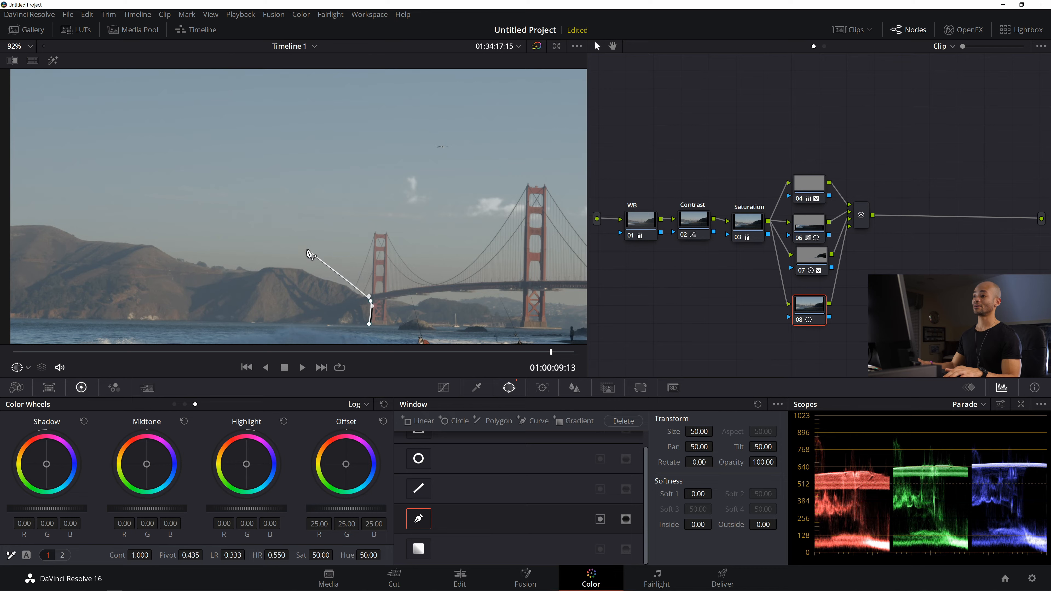
{"action": "scroll", "coordinate": [307, 250], "scroll_direction": "down", "scroll_amount": 2}
{"action": "left_click_drag", "start_coordinate": [288, 231], "coordinate": [249, 219]}
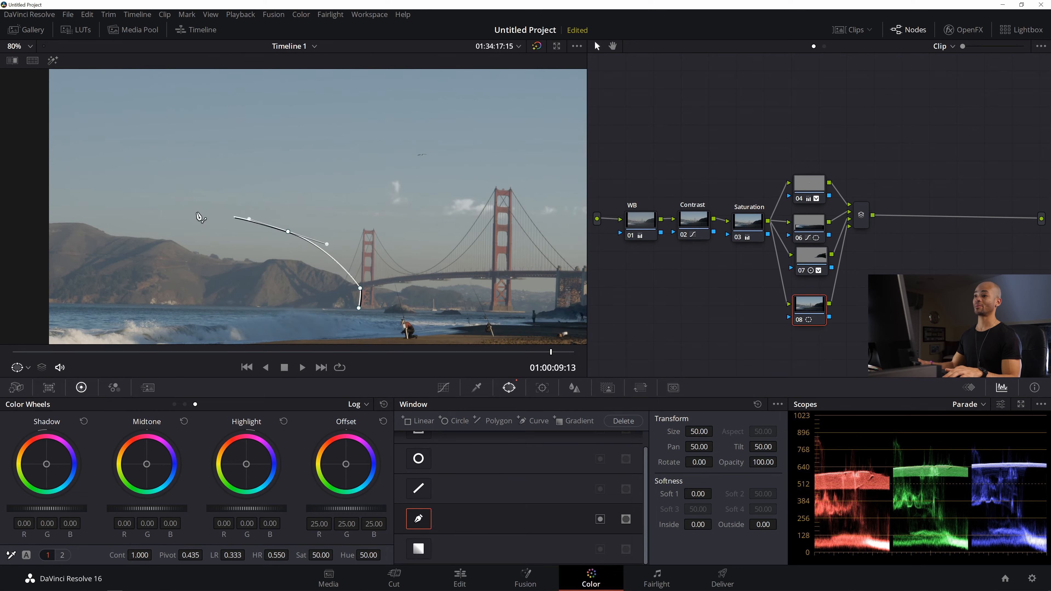
{"action": "left_click_drag", "start_coordinate": [71, 191], "coordinate": [57, 191]}
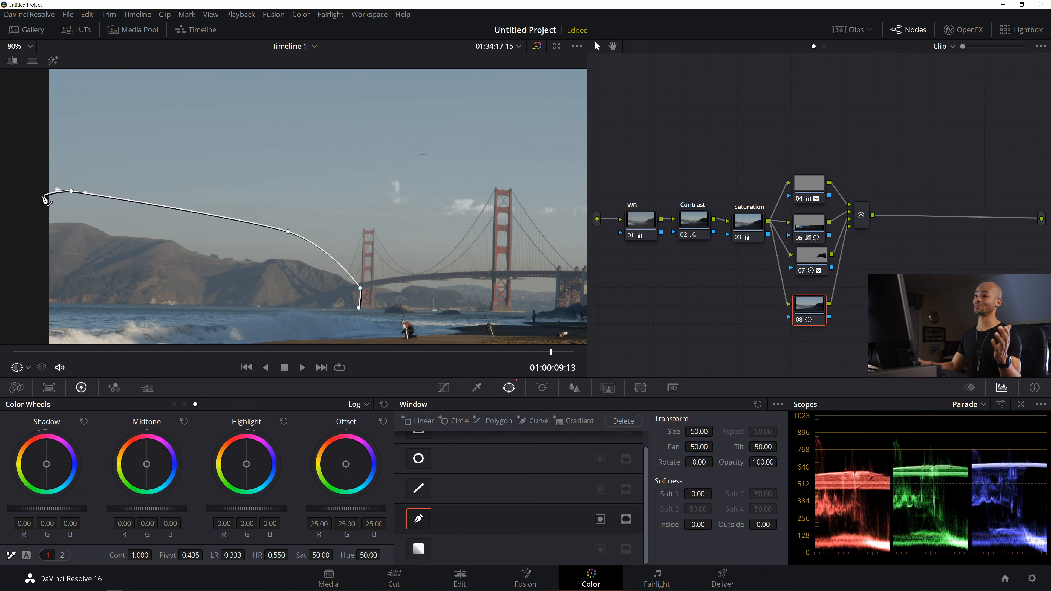
{"action": "scroll", "coordinate": [31, 199], "scroll_direction": "down", "scroll_amount": 2}
{"action": "scroll", "coordinate": [54, 194], "scroll_direction": "down", "scroll_amount": 1}
{"action": "left_click", "coordinate": [74, 195]}
{"action": "left_click", "coordinate": [75, 283]}
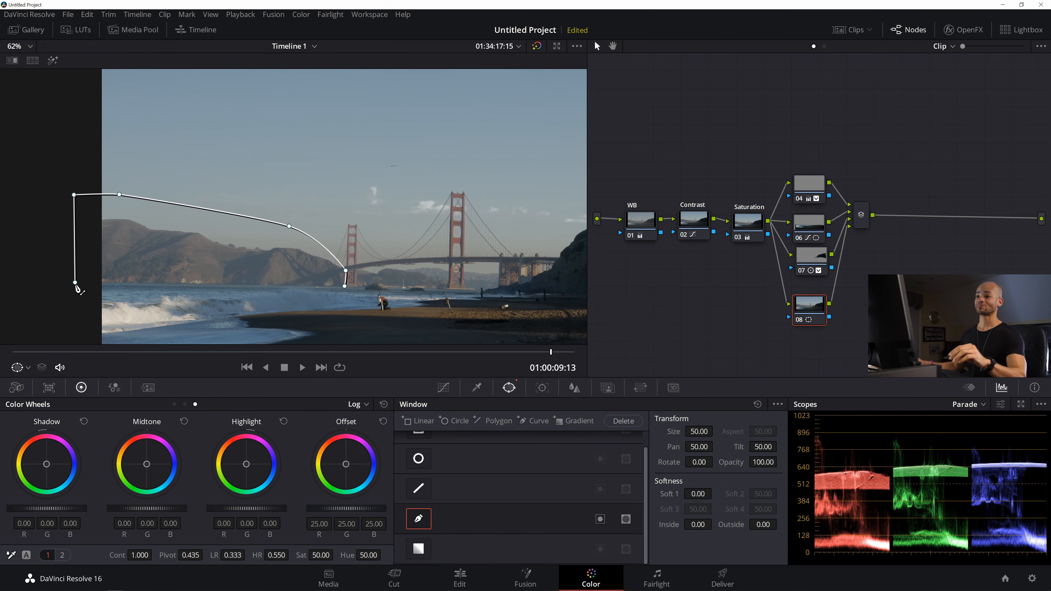
- Trace the base of the distant hills along the waterline back to the starting point and close the window shape
{"action": "scroll", "coordinate": [76, 304], "scroll_direction": "up", "scroll_amount": 1}
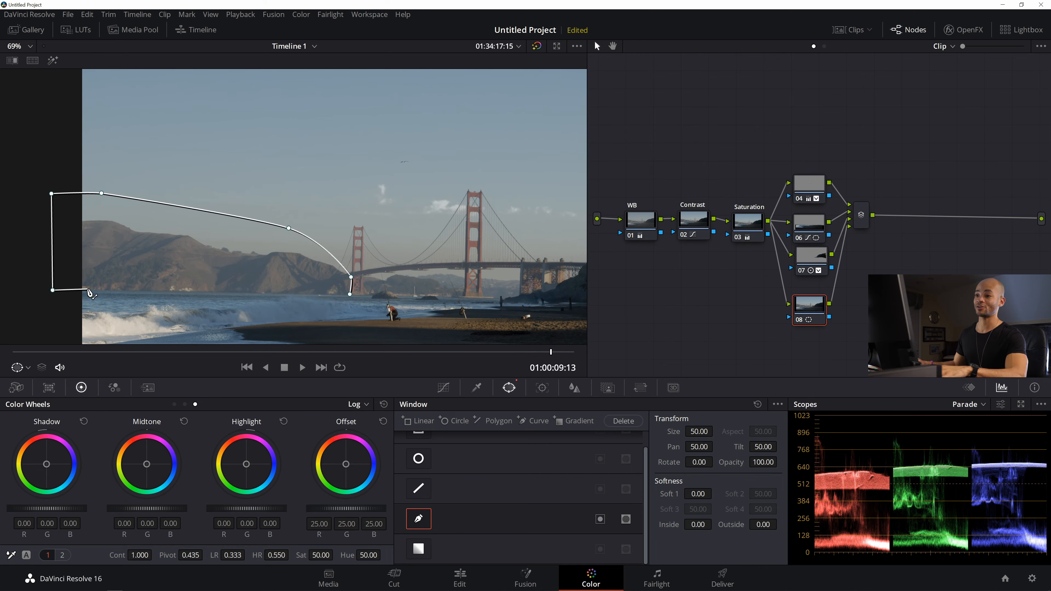
{"action": "scroll", "coordinate": [83, 298], "scroll_direction": "up", "scroll_amount": 1}
{"action": "left_click", "coordinate": [61, 297]}
{"action": "left_click_drag", "start_coordinate": [96, 298], "coordinate": [326, 303]}
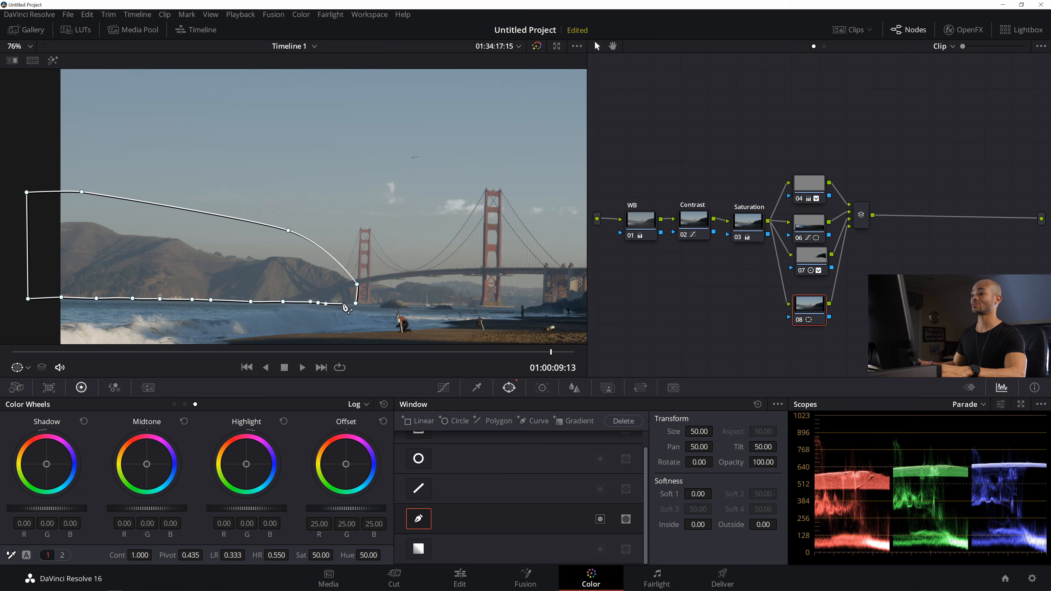
{"action": "left_click", "coordinate": [356, 304]}
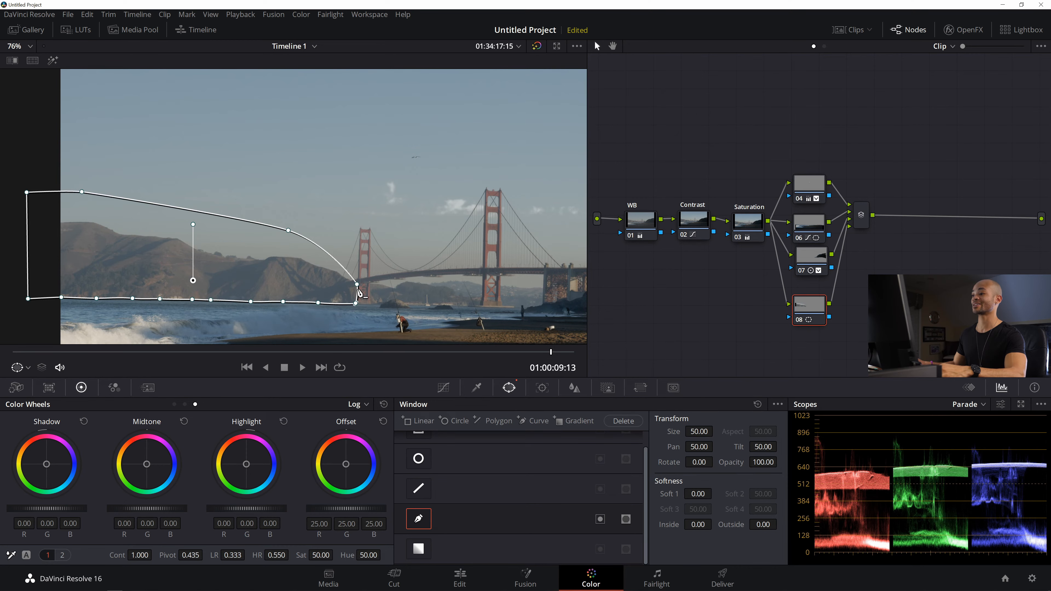
- Refine the window's points at the end of the hills beside the far bridge tower so the outline follows the slope
{"action": "scroll", "coordinate": [366, 292], "scroll_direction": "up", "scroll_amount": 2}
{"action": "left_click_drag", "start_coordinate": [420, 314], "coordinate": [408, 296]}
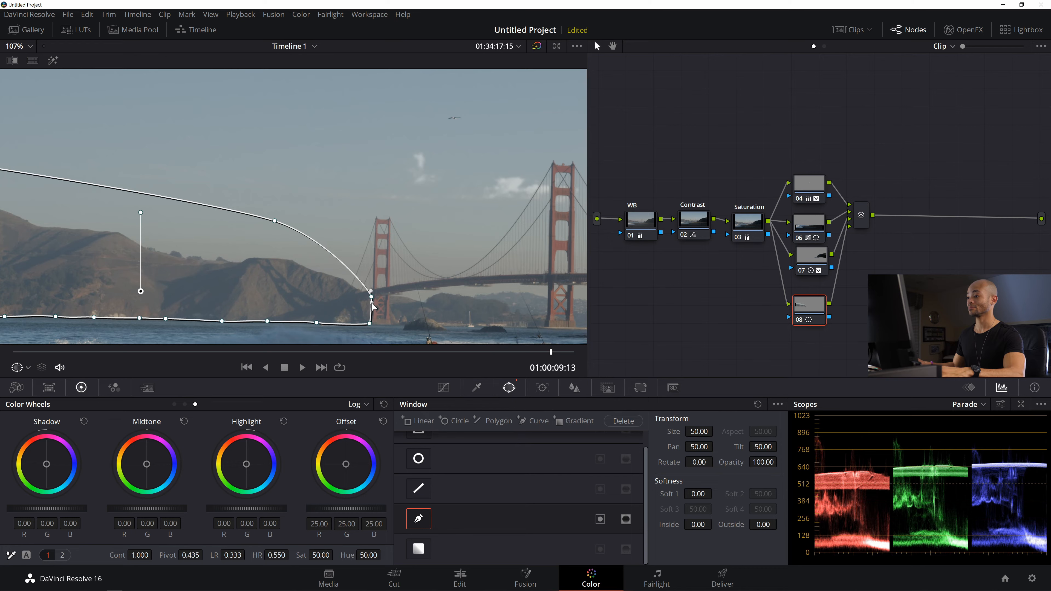
{"action": "left_click_drag", "start_coordinate": [370, 324], "coordinate": [371, 322]}
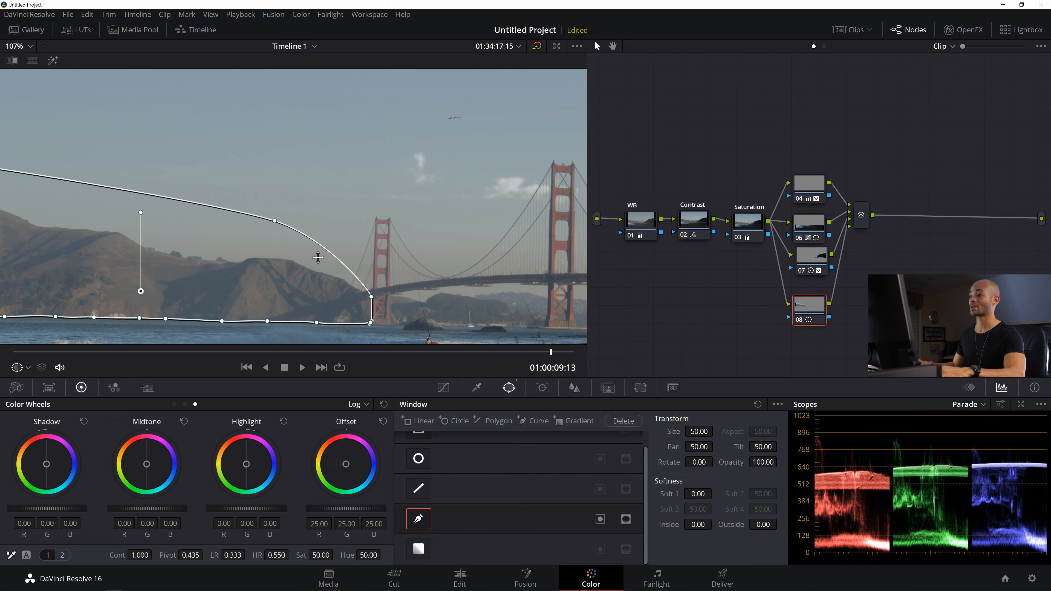
{"action": "scroll", "coordinate": [365, 246], "scroll_direction": "down", "scroll_amount": 5}
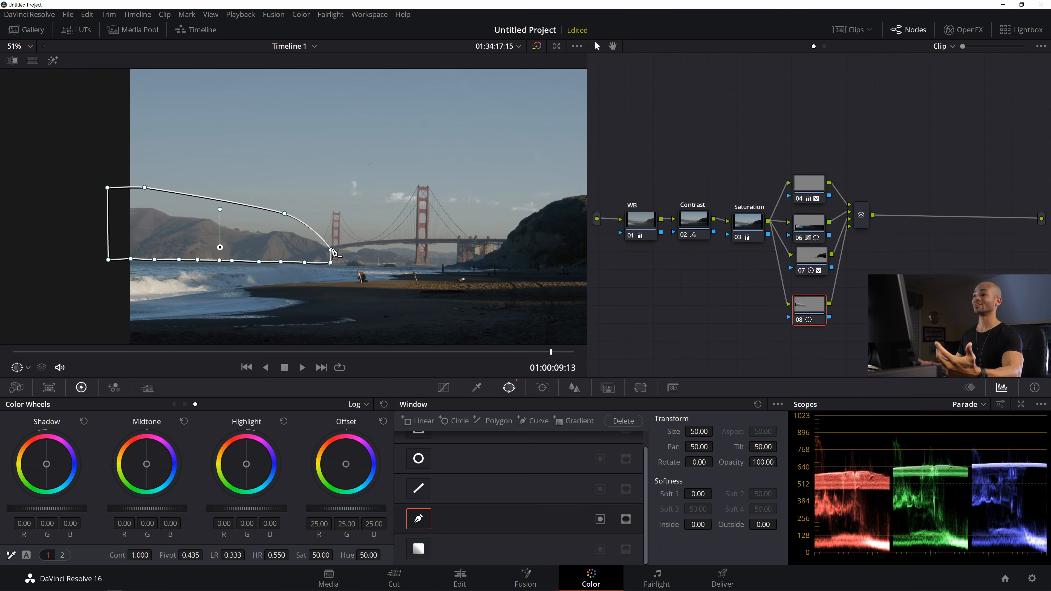
{"action": "left_click_drag", "start_coordinate": [330, 251], "coordinate": [331, 253]}
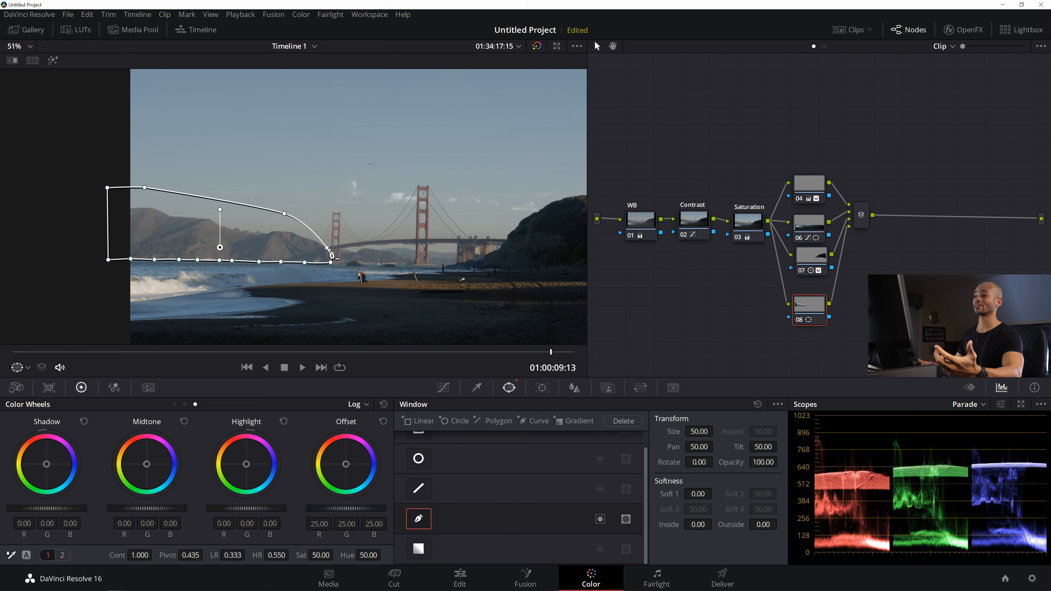
{"action": "scroll", "coordinate": [340, 265], "scroll_direction": "up", "scroll_amount": 4}
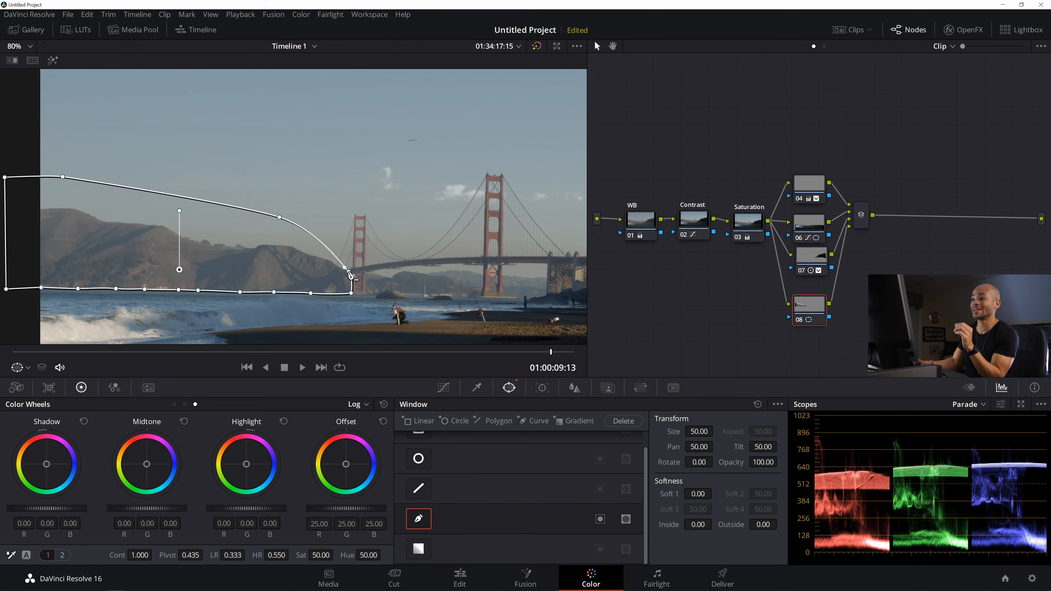
{"action": "scroll", "coordinate": [352, 274], "scroll_direction": "down", "scroll_amount": 4}
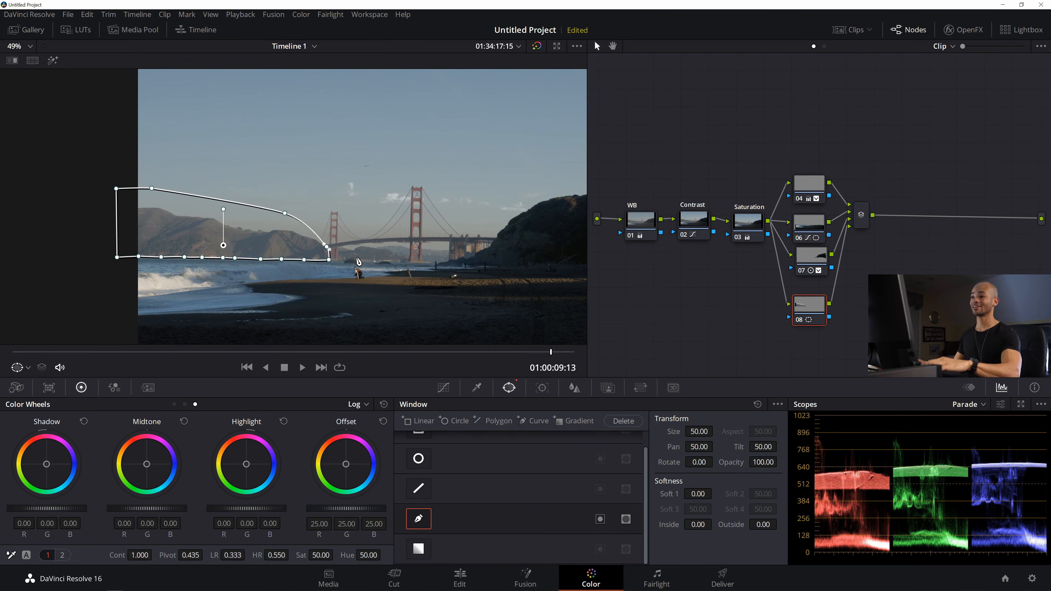
- Highlight node 08's selection and exclude the sky with the HSL qualifier's luminance range, setting High to 62.6 and H. Soft to 1.6
{"action": "left_click", "coordinate": [52, 61]}
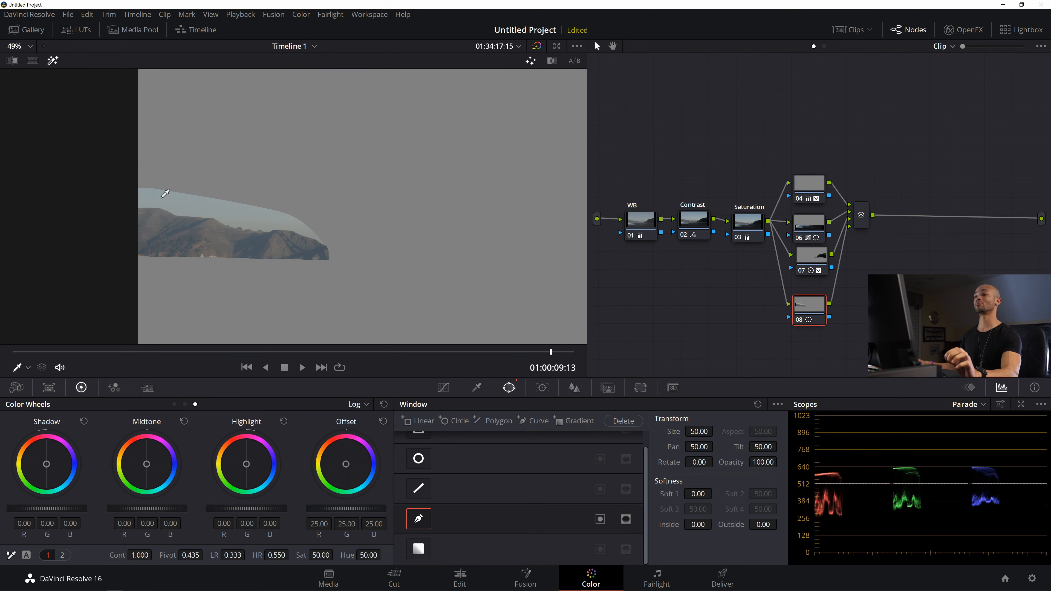
{"action": "left_click", "coordinate": [479, 388]}
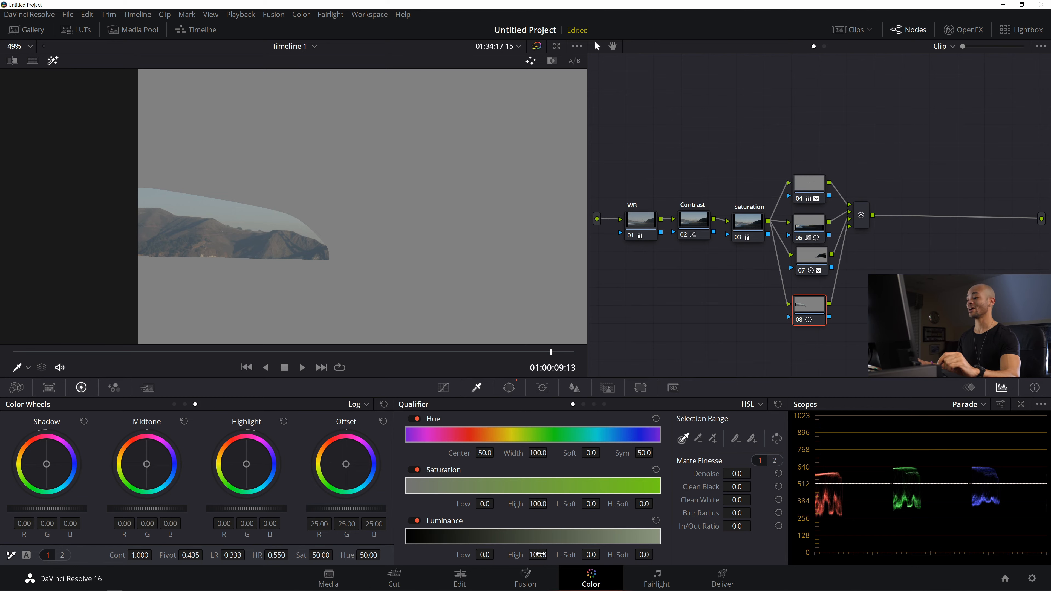
{"action": "left_click_drag", "start_coordinate": [540, 554], "coordinate": [401, 554]}
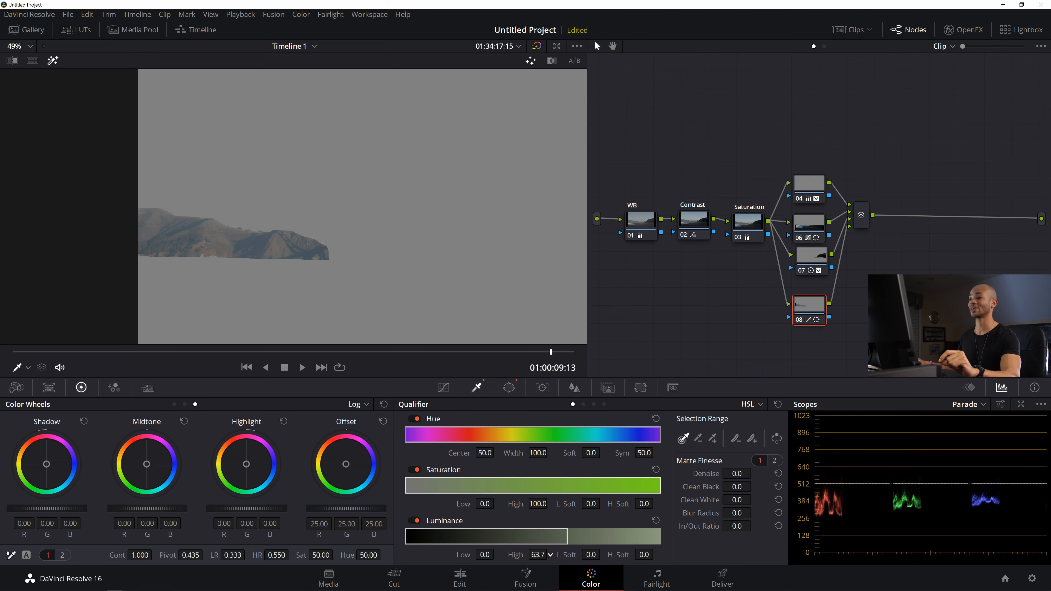
{"action": "scroll", "coordinate": [215, 255], "scroll_direction": "up", "scroll_amount": 5}
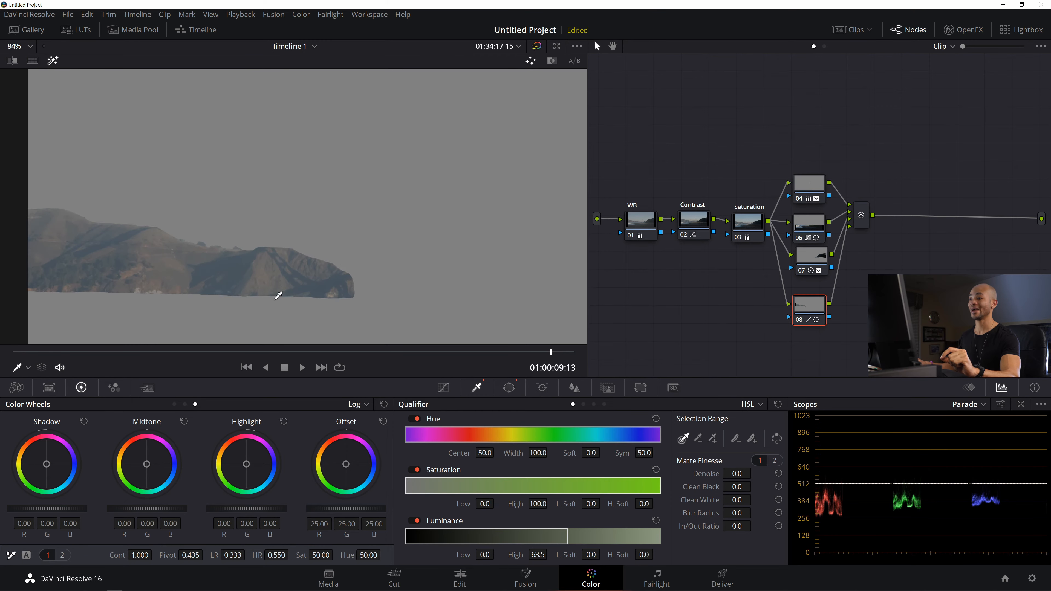
{"action": "left_click_drag", "start_coordinate": [235, 252], "coordinate": [284, 248]}
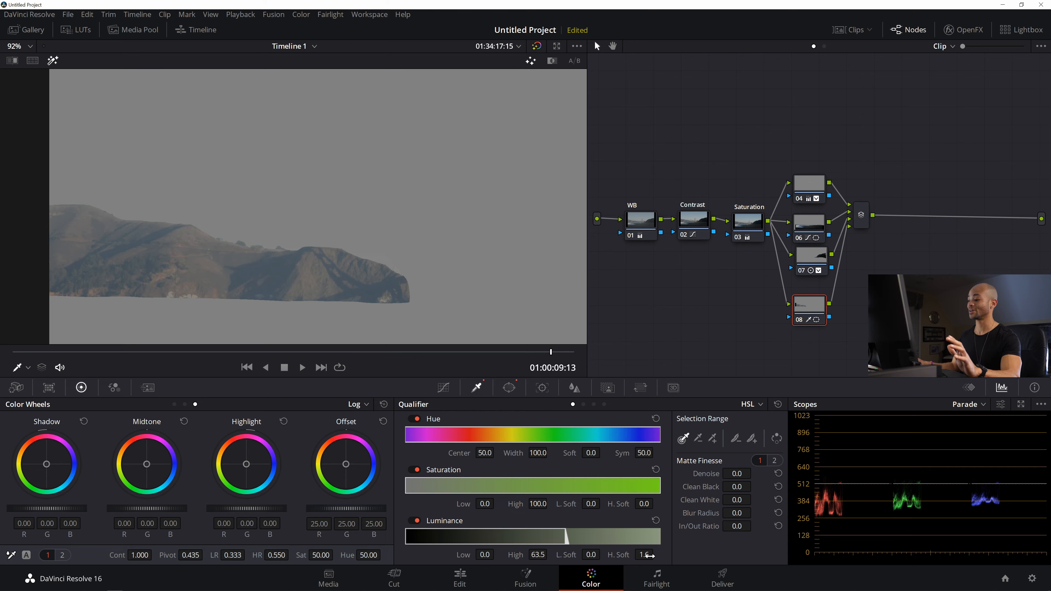
{"action": "left_click_drag", "start_coordinate": [552, 554], "coordinate": [551, 555]}
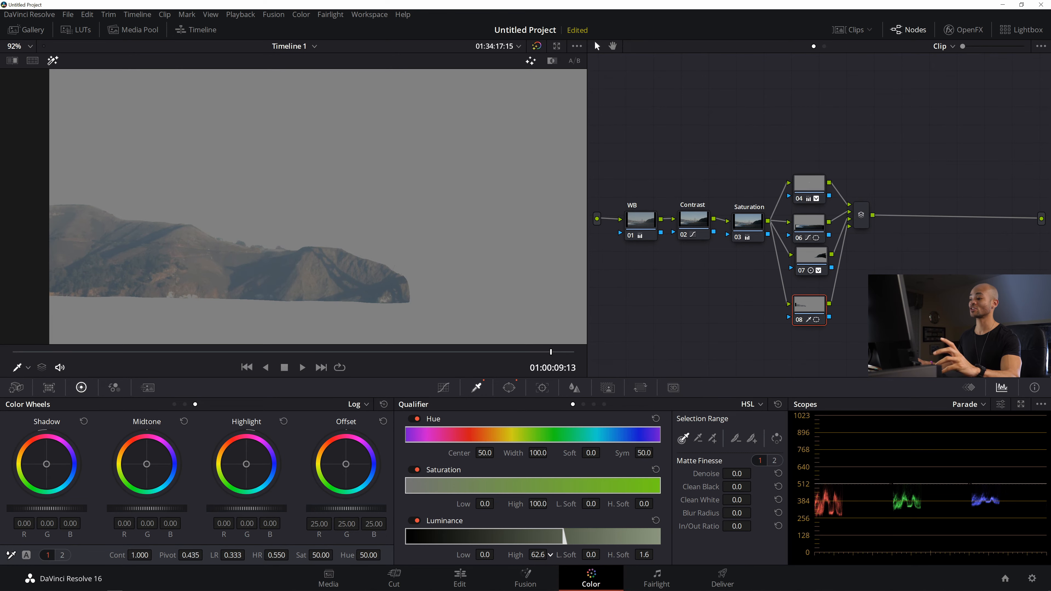
{"action": "scroll", "coordinate": [392, 290], "scroll_direction": "down", "scroll_amount": 4}
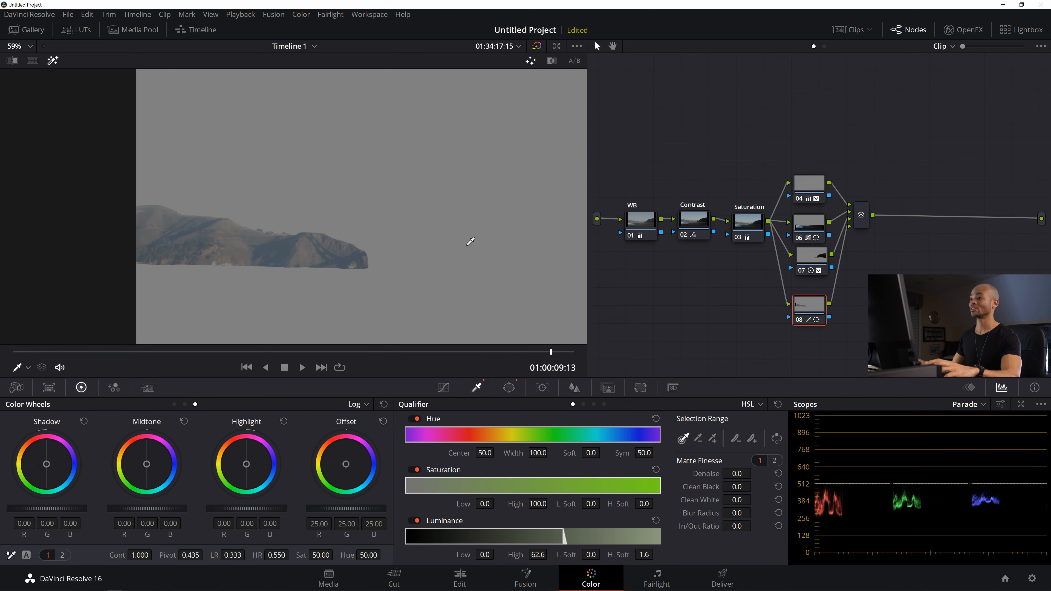
- Soften the edges of the hill window slightly, setting Soft 1 to 0.22 and Inside to 0.20
{"action": "left_click", "coordinate": [510, 388]}
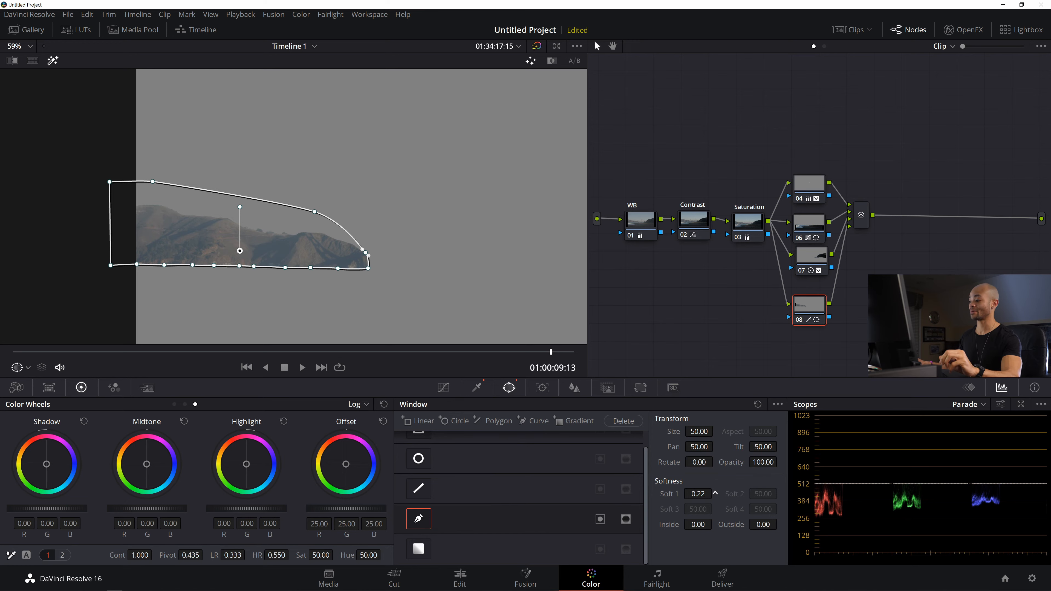
{"action": "left_click_drag", "start_coordinate": [699, 524], "coordinate": [715, 525]}
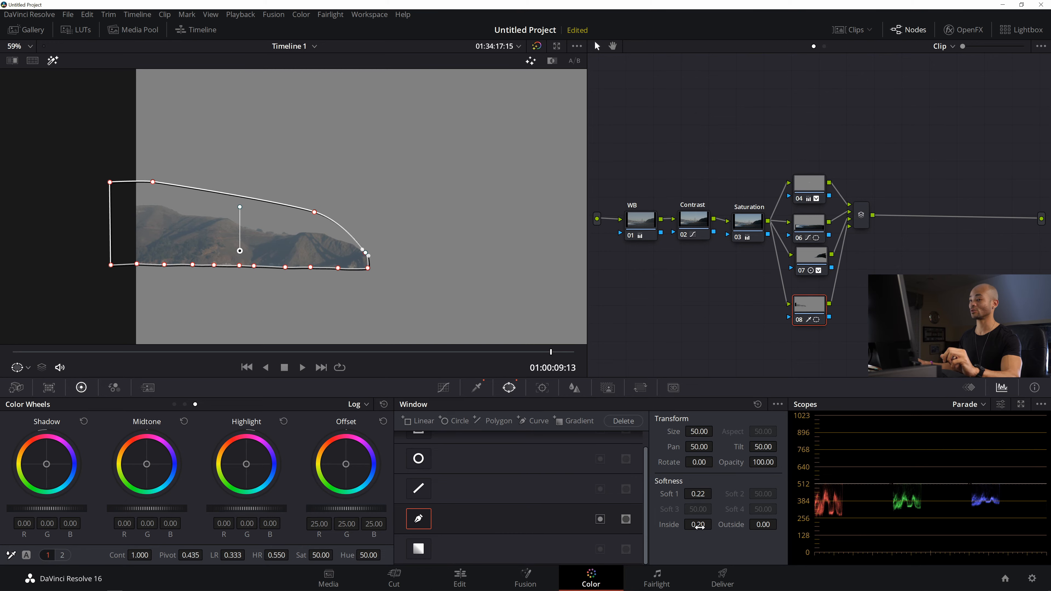
- Open the custom curves for node 08 and turn off the selection highlight to show the full image
{"action": "left_click", "coordinate": [442, 389]}
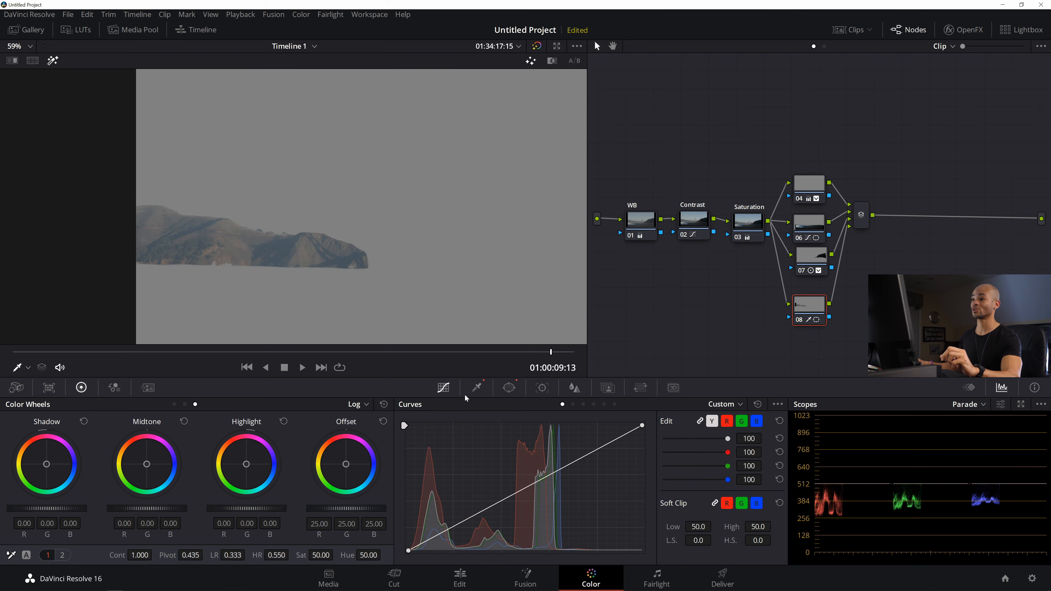
{"action": "left_click", "coordinate": [53, 60]}
{"action": "scroll", "coordinate": [323, 186], "scroll_direction": "down", "scroll_amount": 5}
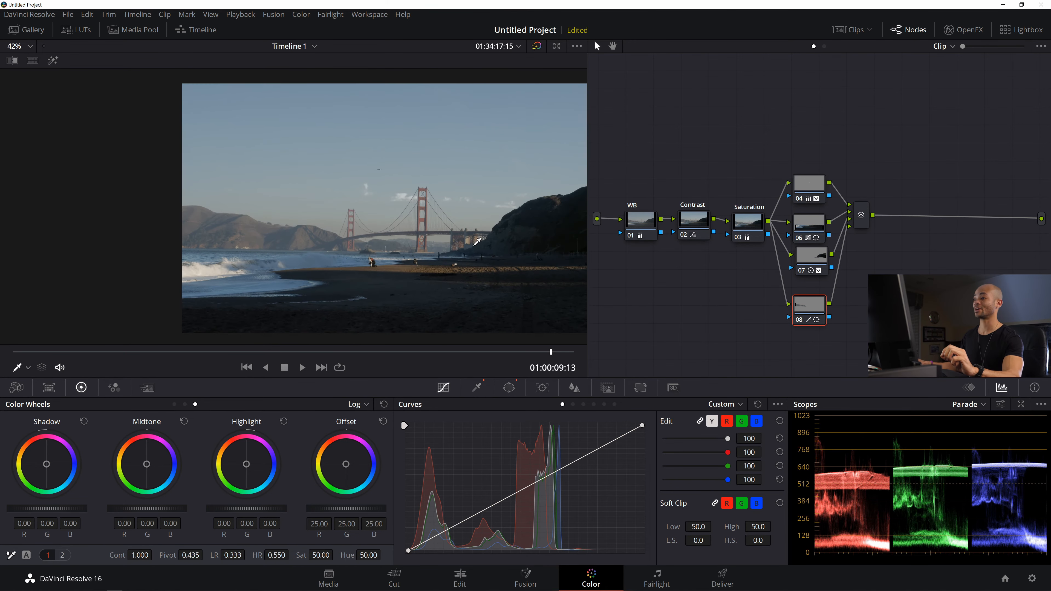
{"action": "scroll", "coordinate": [409, 248], "scroll_direction": "up", "scroll_amount": 8}
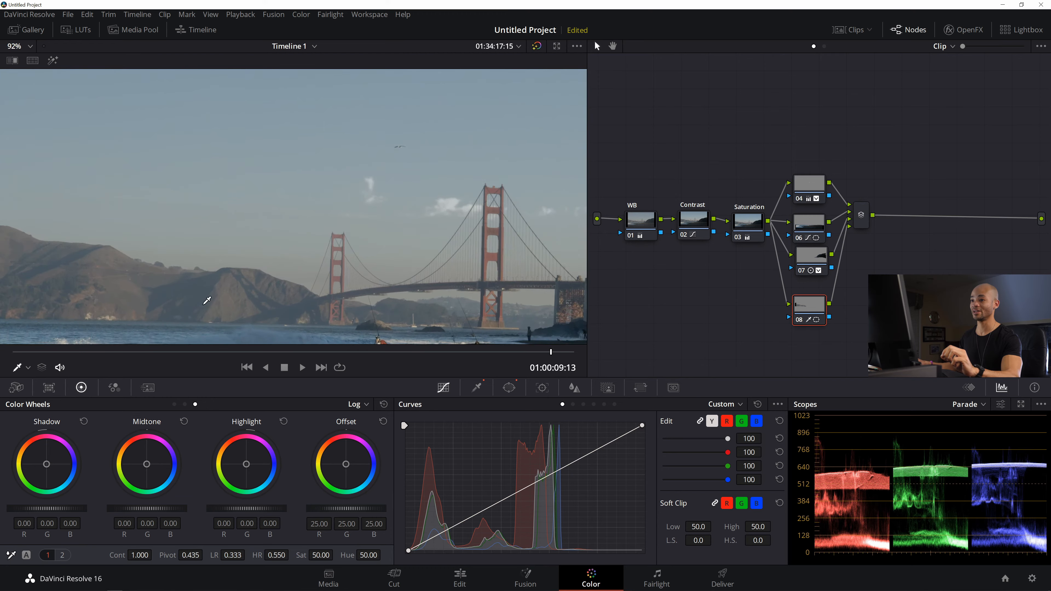
{"action": "scroll", "coordinate": [186, 266], "scroll_direction": "down", "scroll_amount": 5}
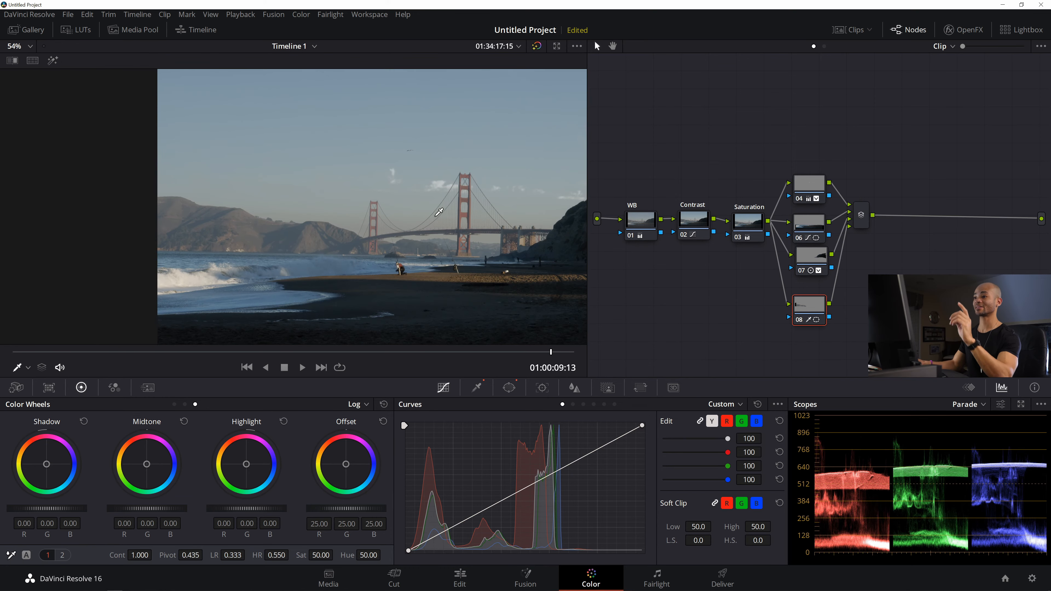
{"action": "scroll", "coordinate": [299, 197], "scroll_direction": "down", "scroll_amount": 2}
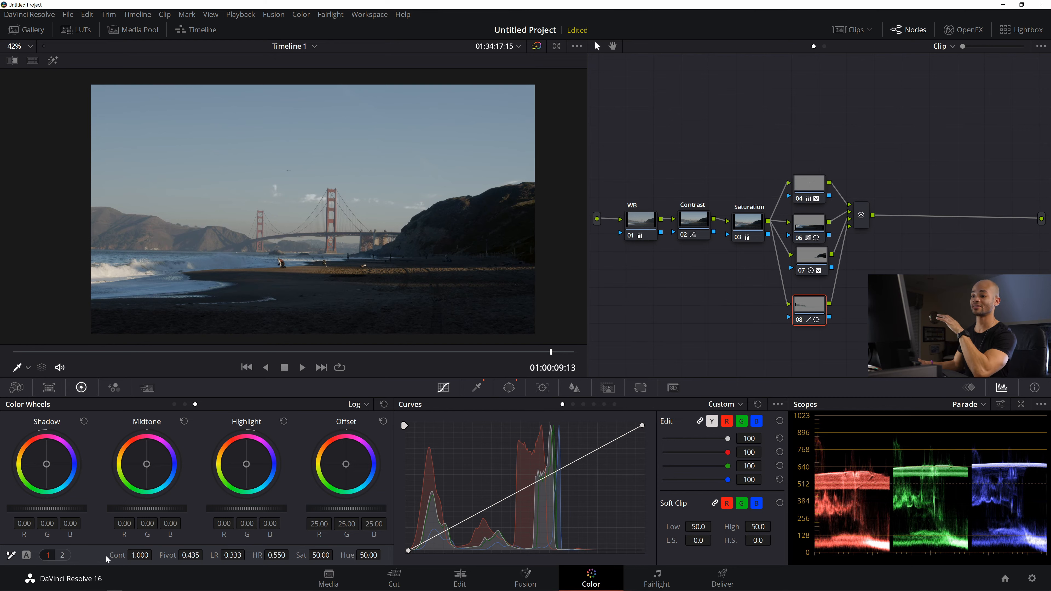
- Increase the contrast of the distant hills on node 08 to 1.604
{"action": "left_click_drag", "start_coordinate": [140, 555], "coordinate": [155, 555]}
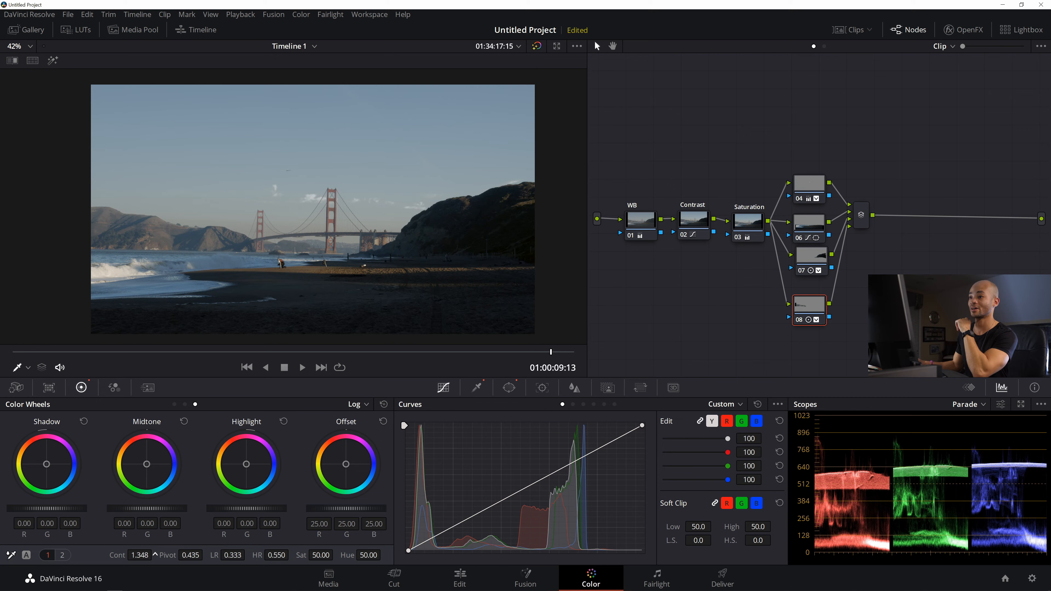
{"action": "left_click_drag", "start_coordinate": [155, 555], "coordinate": [155, 555]}
{"action": "left_click_drag", "start_coordinate": [156, 555], "coordinate": [155, 554]}
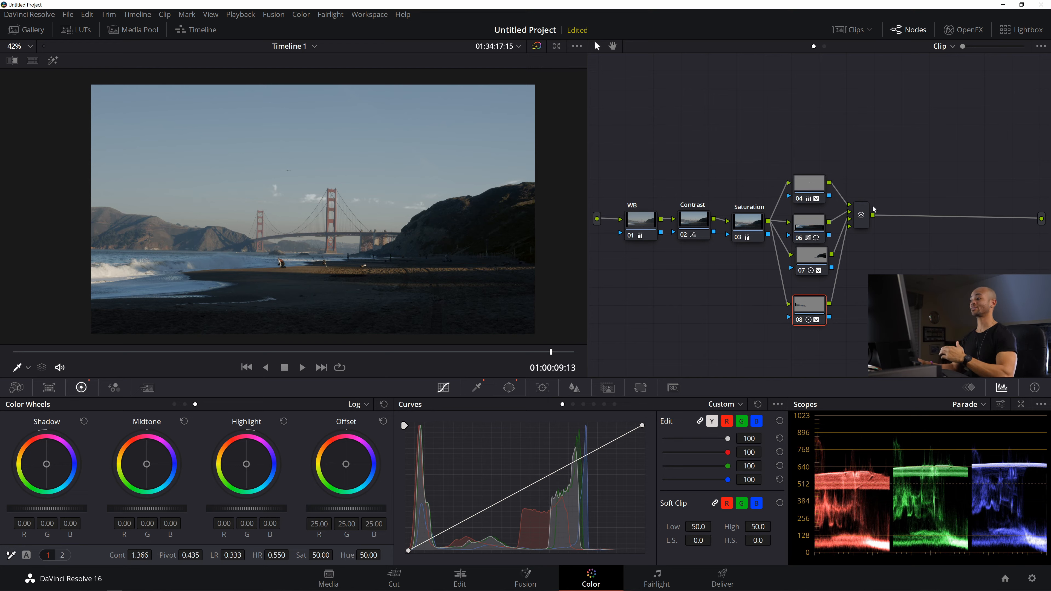
{"action": "left_click_drag", "start_coordinate": [821, 310], "coordinate": [822, 311]}
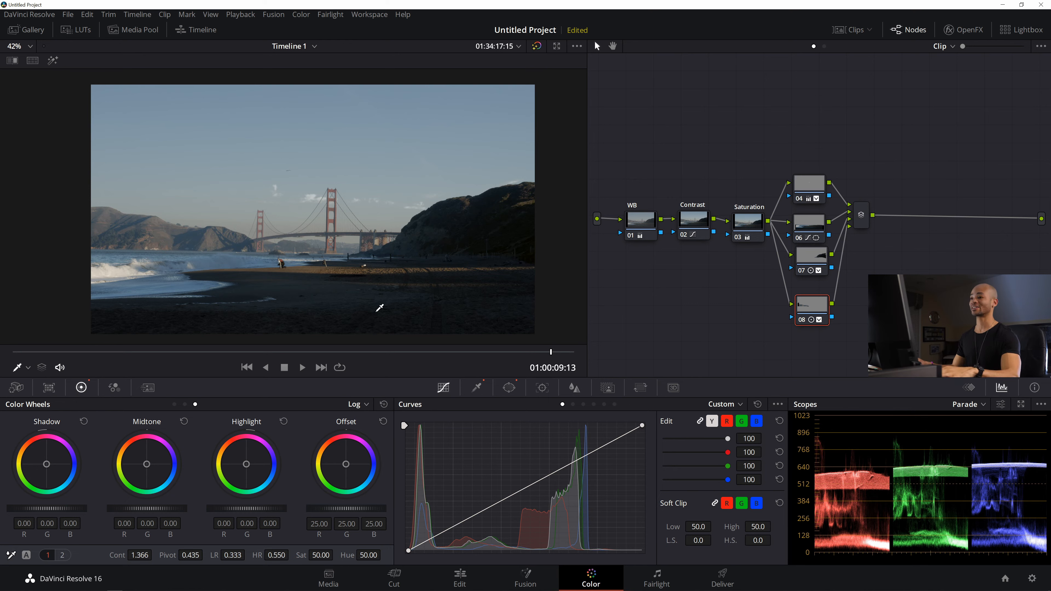
{"action": "left_click_drag", "start_coordinate": [140, 556], "coordinate": [173, 555]}
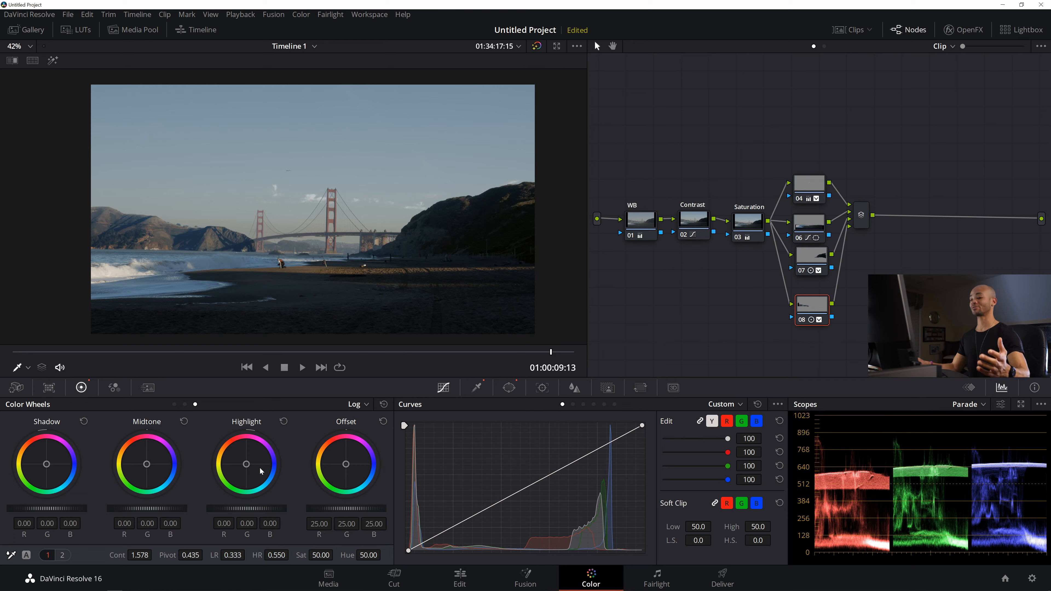
{"action": "left_click_drag", "start_coordinate": [146, 557], "coordinate": [156, 555]}
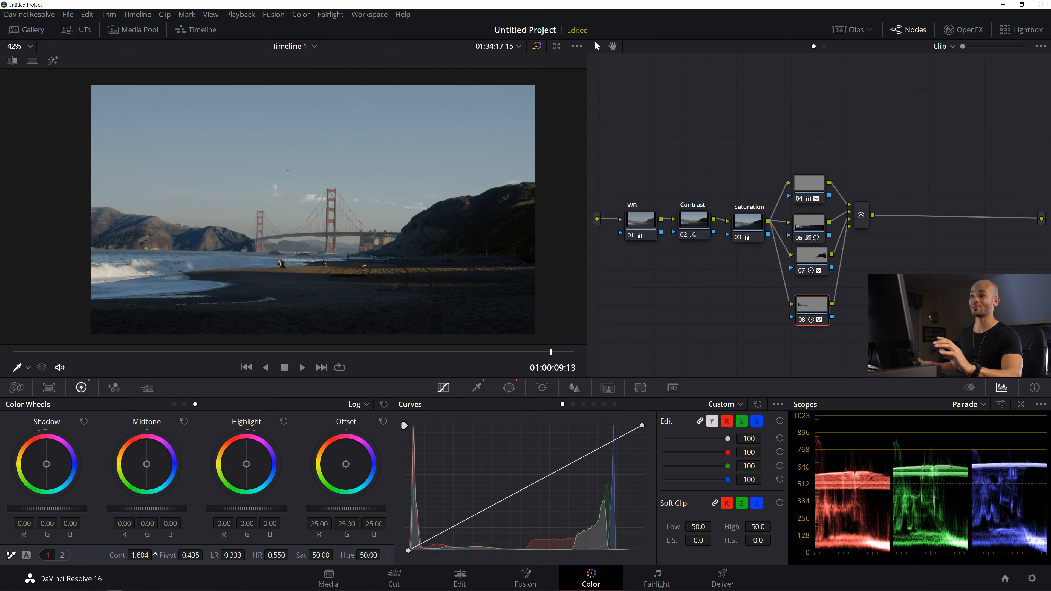
- Check the distant hills up close and bring node 08's contrast to 1.436
{"action": "scroll", "coordinate": [194, 265], "scroll_direction": "up", "scroll_amount": 5}
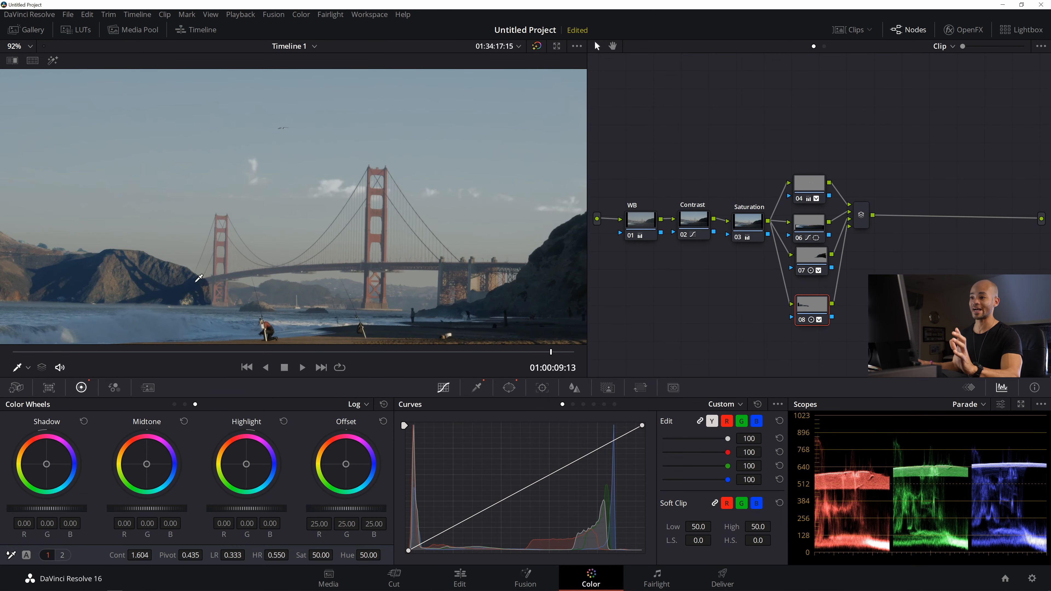
{"action": "scroll", "coordinate": [87, 249], "scroll_direction": "down", "scroll_amount": 2}
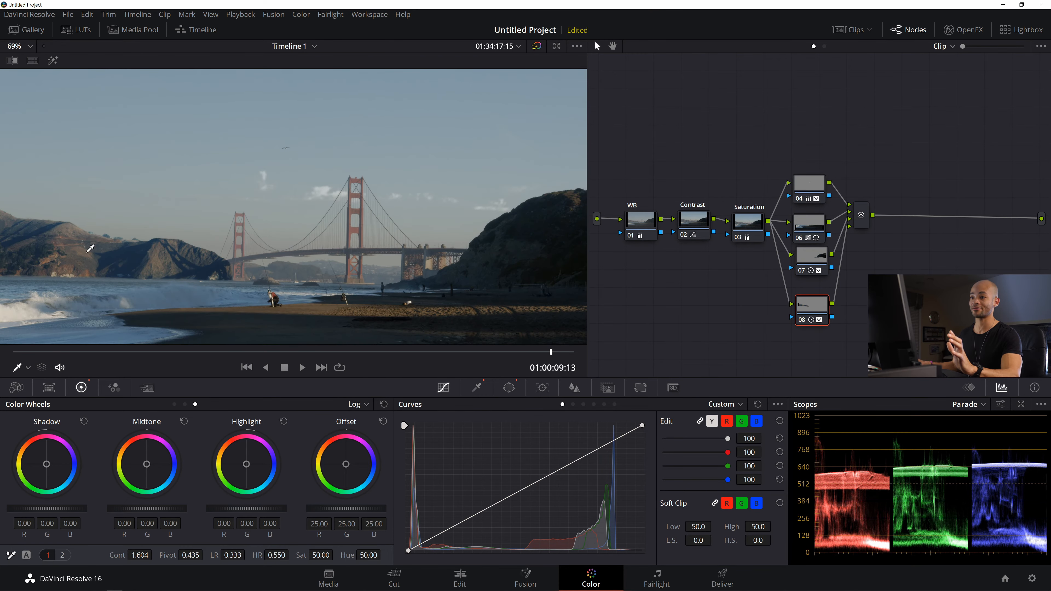
{"action": "scroll", "coordinate": [138, 248], "scroll_direction": "down", "scroll_amount": 1}
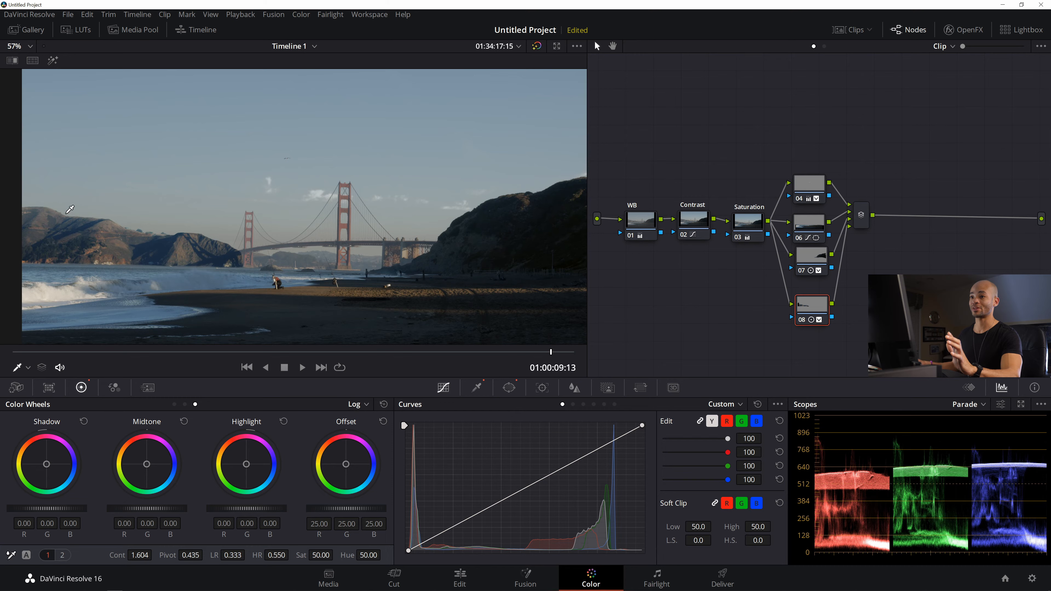
{"action": "scroll", "coordinate": [135, 225], "scroll_direction": "down", "scroll_amount": 1}
{"action": "left_click_drag", "start_coordinate": [140, 556], "coordinate": [109, 555]}
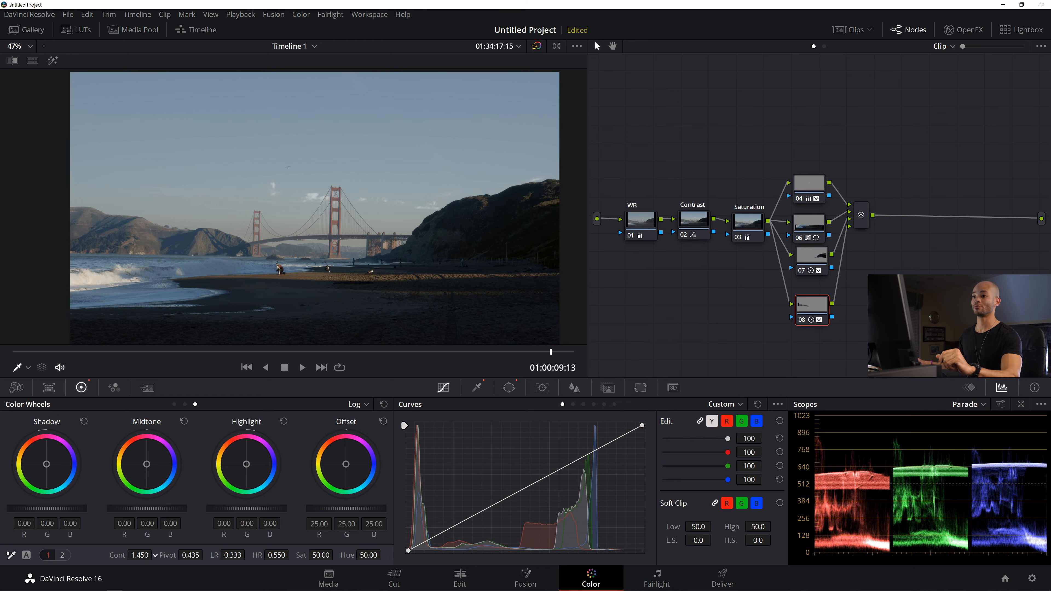
{"action": "left_click_drag", "start_coordinate": [109, 555], "coordinate": [105, 555]}
- Add a parallel node below node 08 and enable a curve window on it
{"action": "scroll", "coordinate": [346, 257], "scroll_direction": "down", "scroll_amount": 9}
{"action": "scroll", "coordinate": [266, 275], "scroll_direction": "up", "scroll_amount": 10}
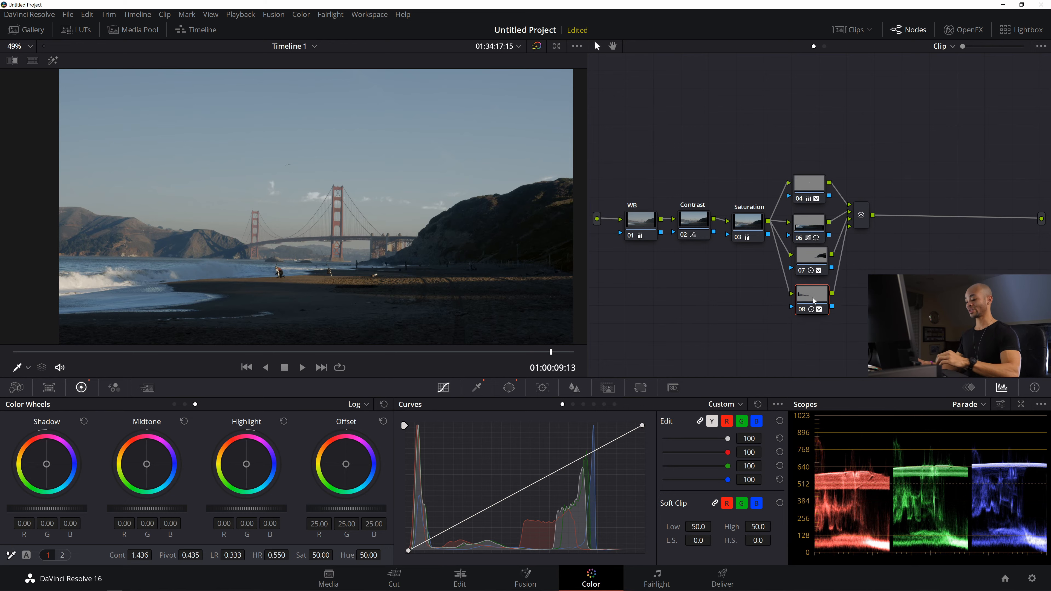
{"action": "key", "text": "alt+p"}
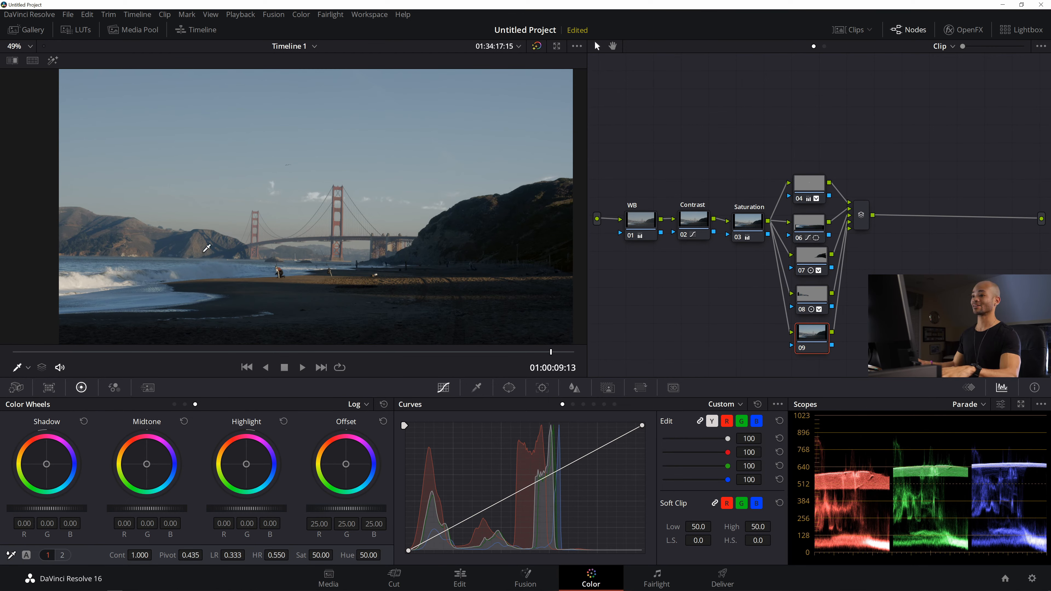
{"action": "scroll", "coordinate": [275, 254], "scroll_direction": "down", "scroll_amount": 2}
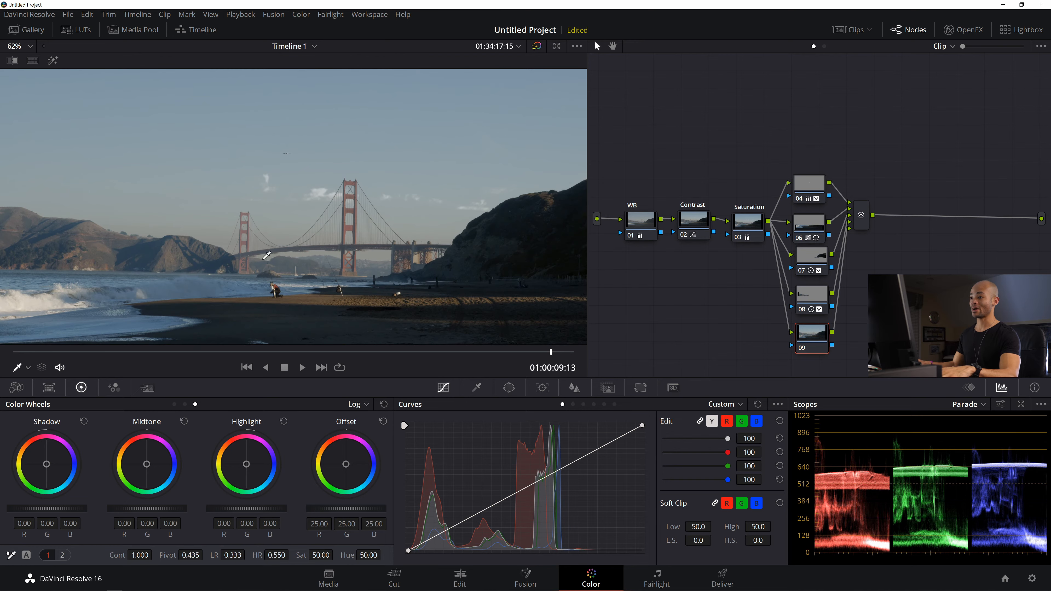
{"action": "left_click", "coordinate": [509, 388]}
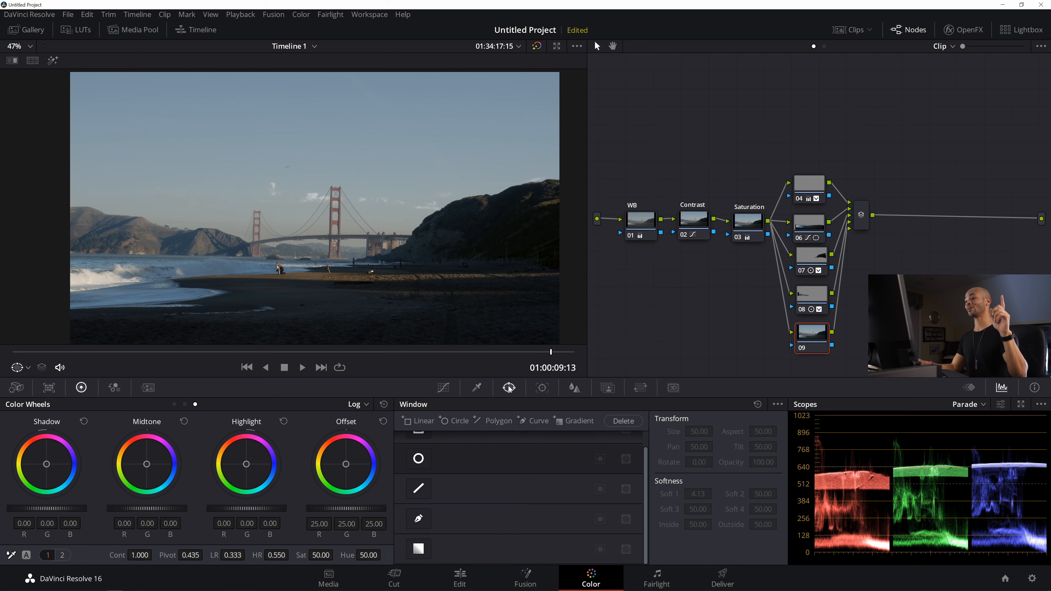
{"action": "left_click", "coordinate": [423, 521]}
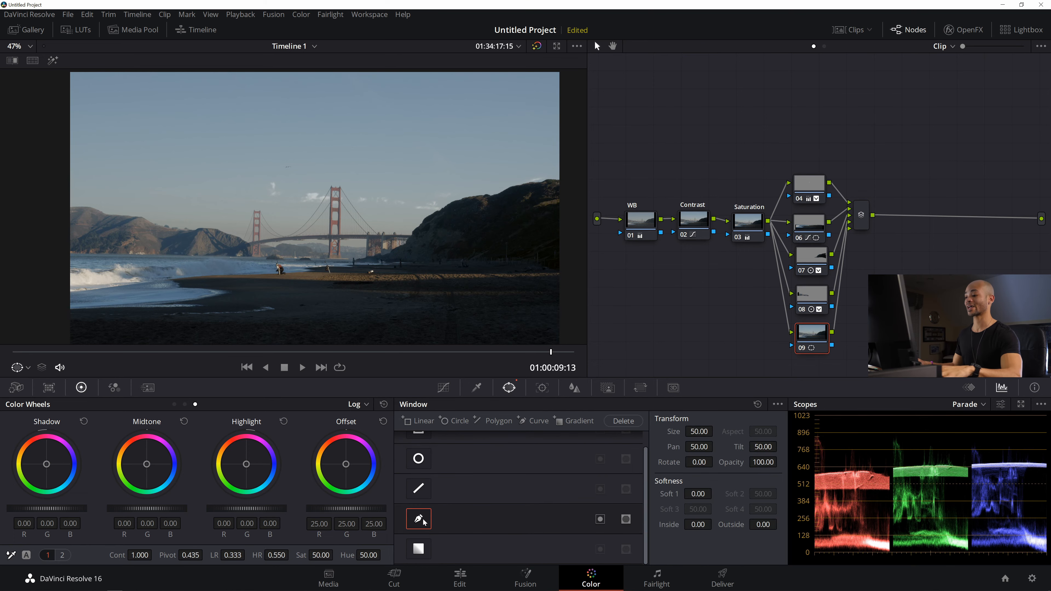
- Trace the lower edge of the bridge window, down the near dark hillside and along the waterline to the far tower's base
{"action": "scroll", "coordinate": [294, 216], "scroll_direction": "up", "scroll_amount": 3}
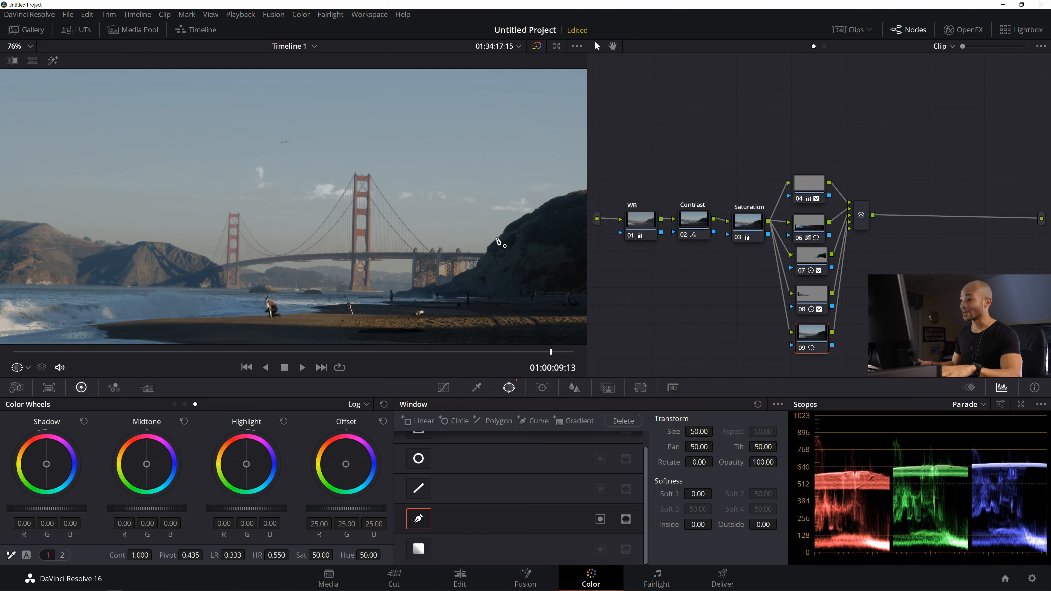
{"action": "mouse_move", "coordinate": [502, 235]}
{"action": "left_mouse_down"}
{"action": "mouse_move", "coordinate": [443, 289]}
{"action": "mouse_move", "coordinate": [253, 299]}
{"action": "mouse_move", "coordinate": [227, 289]}
{"action": "left_mouse_up"}
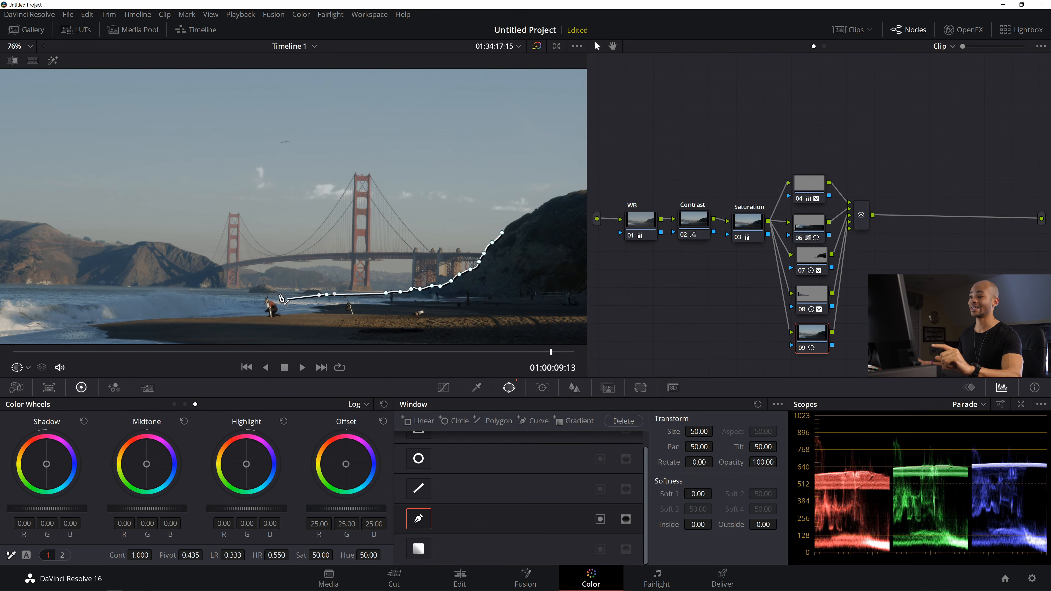
{"action": "left_click_drag", "start_coordinate": [320, 301], "coordinate": [275, 298]}
{"action": "left_click", "coordinate": [271, 293]}
{"action": "left_click", "coordinate": [243, 292]}
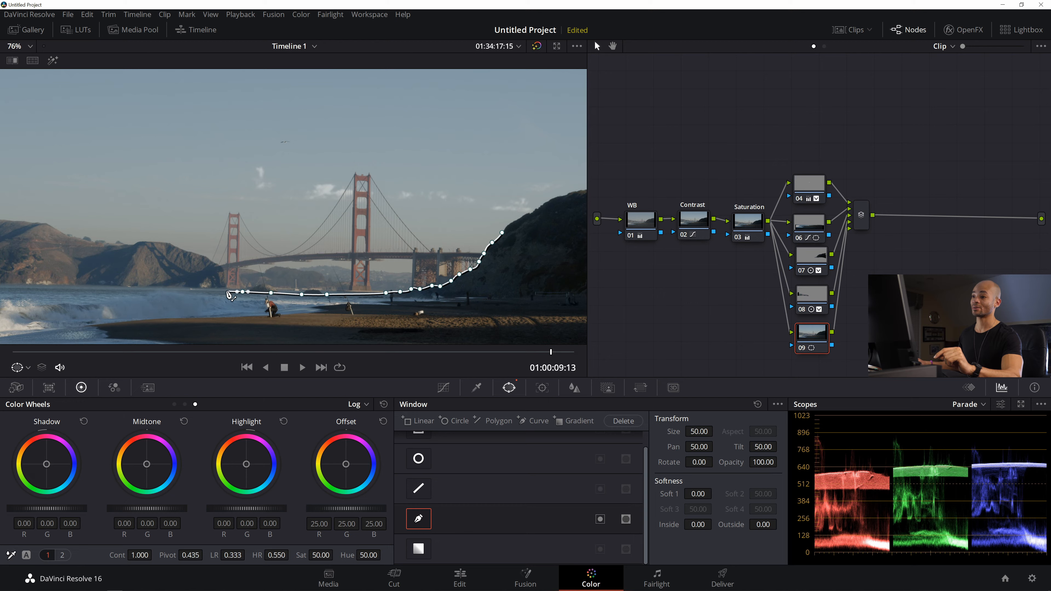
- Carry the window outline up past the far tower and over both bridge towers, closing it at the starting point on the dark hillside
{"action": "left_click_drag", "start_coordinate": [226, 290], "coordinate": [218, 261]}
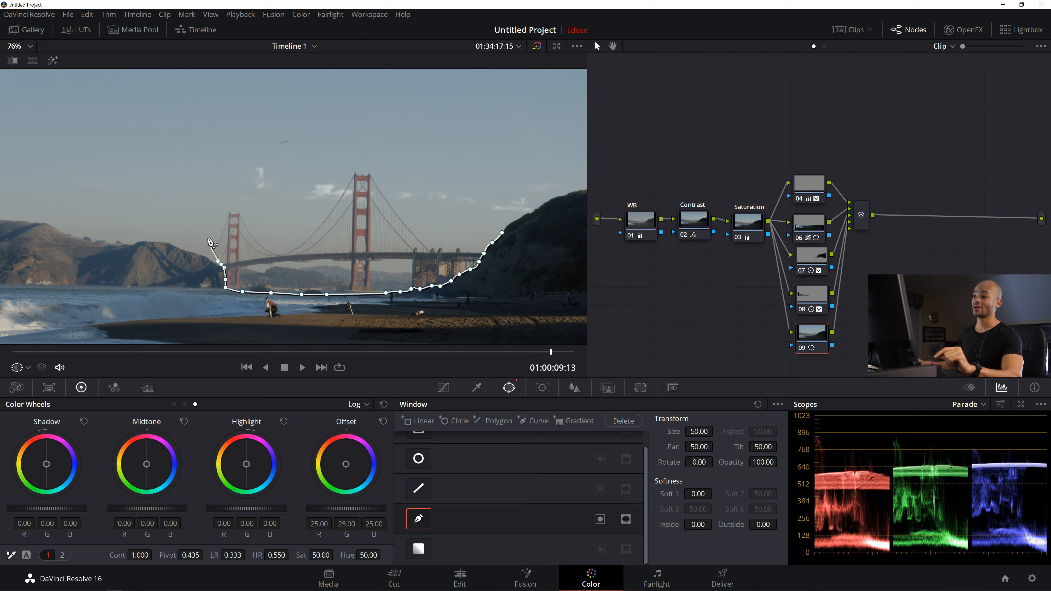
{"action": "left_click_drag", "start_coordinate": [200, 239], "coordinate": [199, 218]}
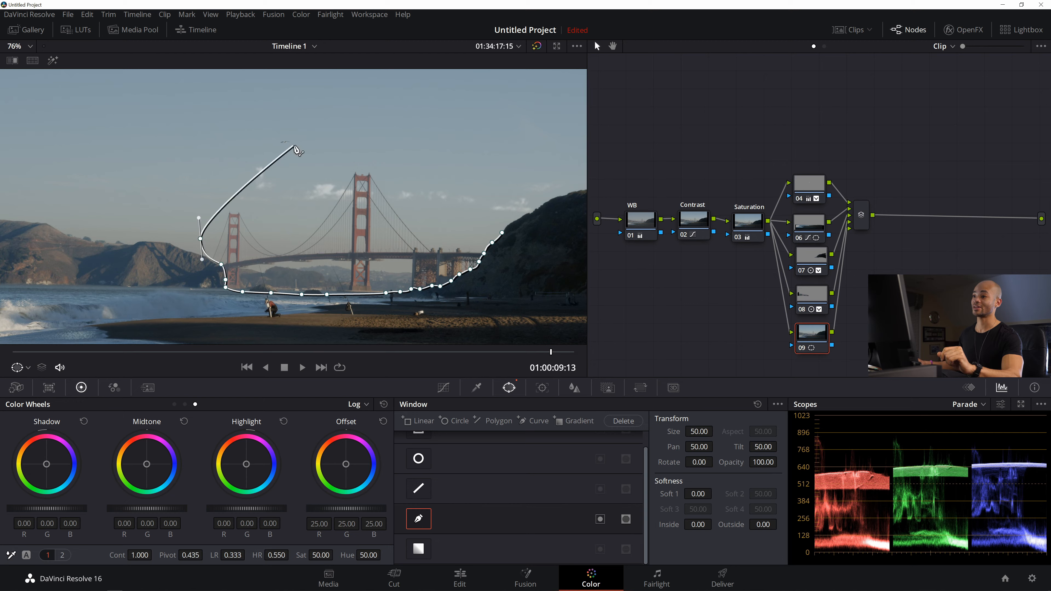
{"action": "left_click", "coordinate": [303, 176]}
{"action": "left_click_drag", "start_coordinate": [385, 161], "coordinate": [416, 161]}
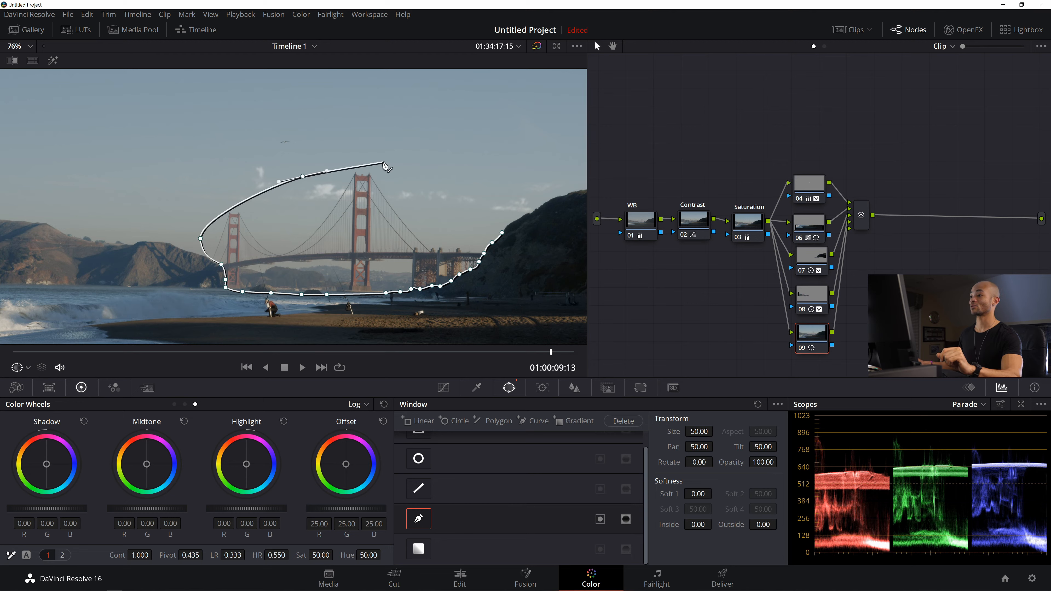
{"action": "left_click_drag", "start_coordinate": [489, 179], "coordinate": [507, 193]}
{"action": "left_click", "coordinate": [502, 233]}
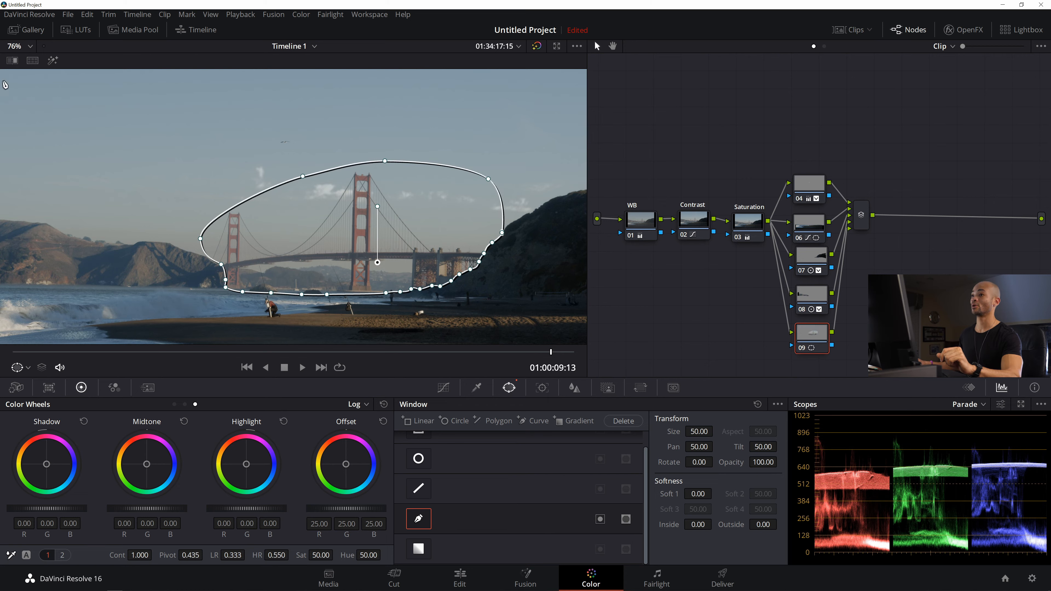
- Highlight node 09's selection and soften the bridge window's edges, setting Soft 1 to 0.56 and Inside to 1.26
{"action": "left_click", "coordinate": [55, 60]}
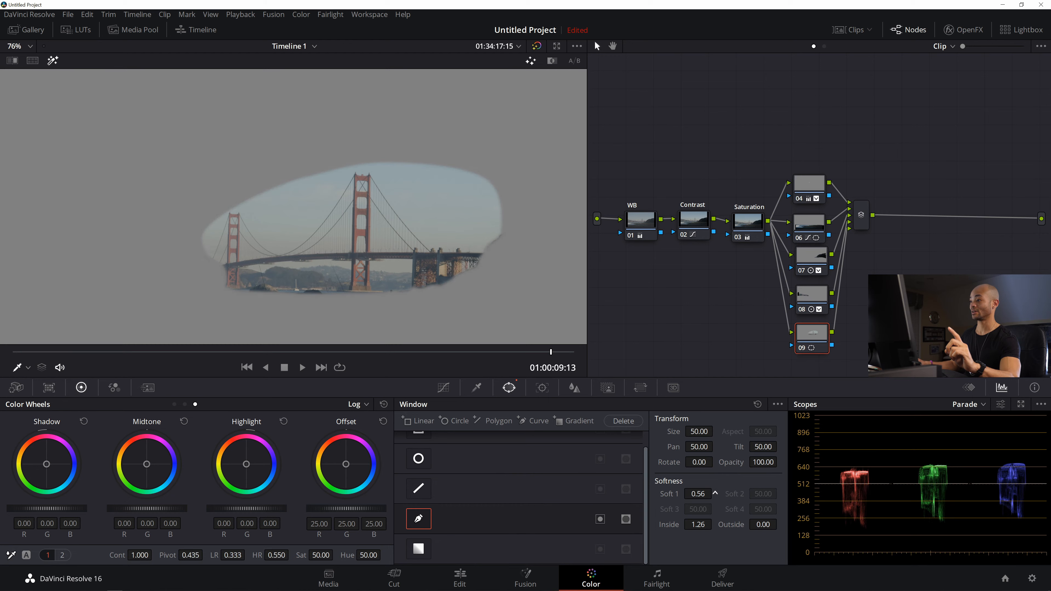
{"action": "left_click", "coordinate": [472, 512]}
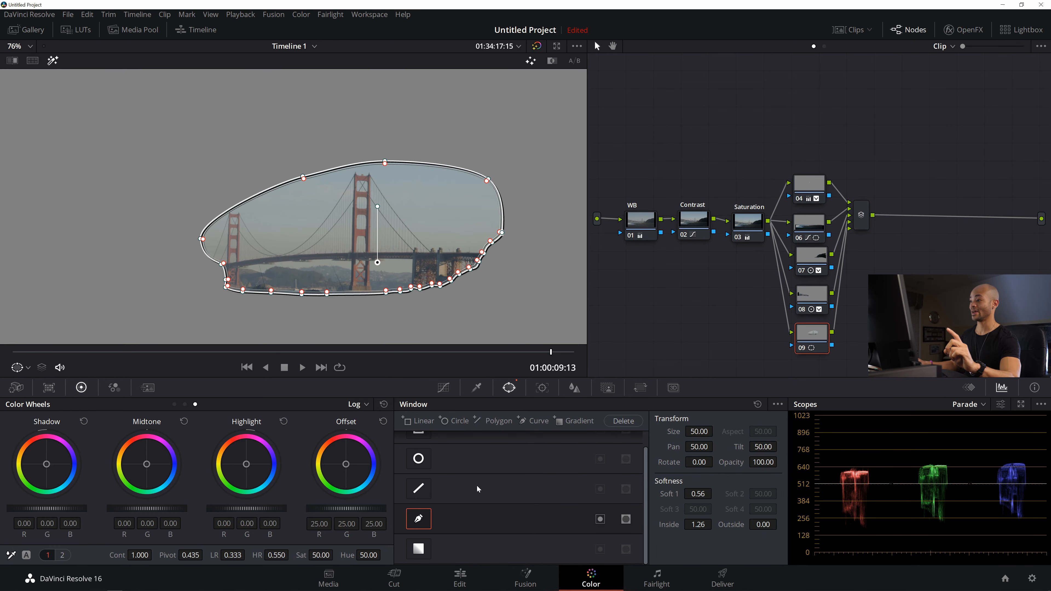
- Adjust the bridge window's point beside the near dark hillside so the outline follows the slope more closely
{"action": "scroll", "coordinate": [504, 270], "scroll_direction": "up", "scroll_amount": 3}
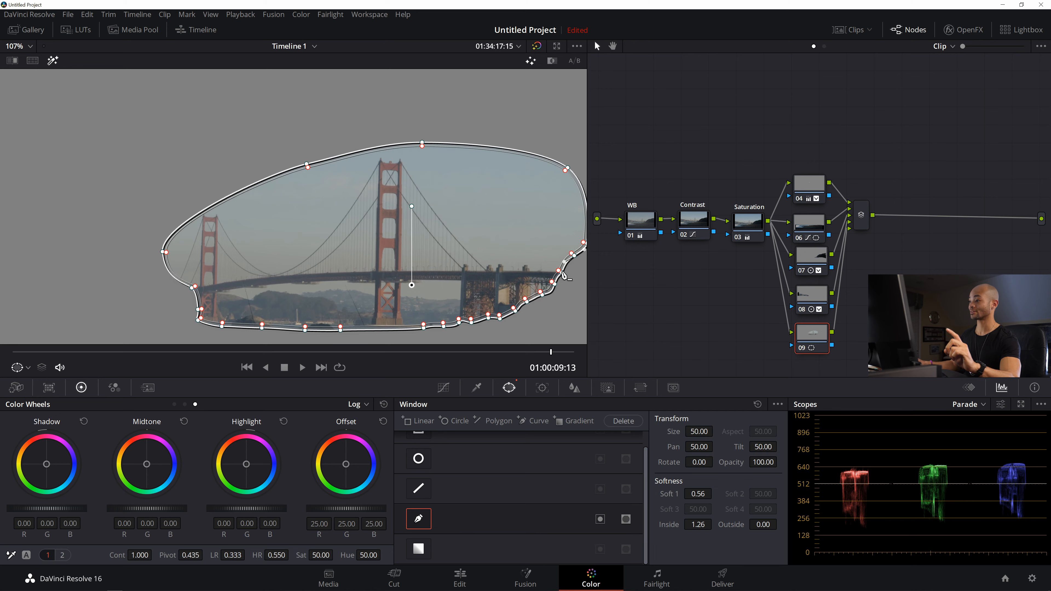
{"action": "left_click_drag", "start_coordinate": [562, 271], "coordinate": [552, 281]}
{"action": "left_click", "coordinate": [583, 242]}
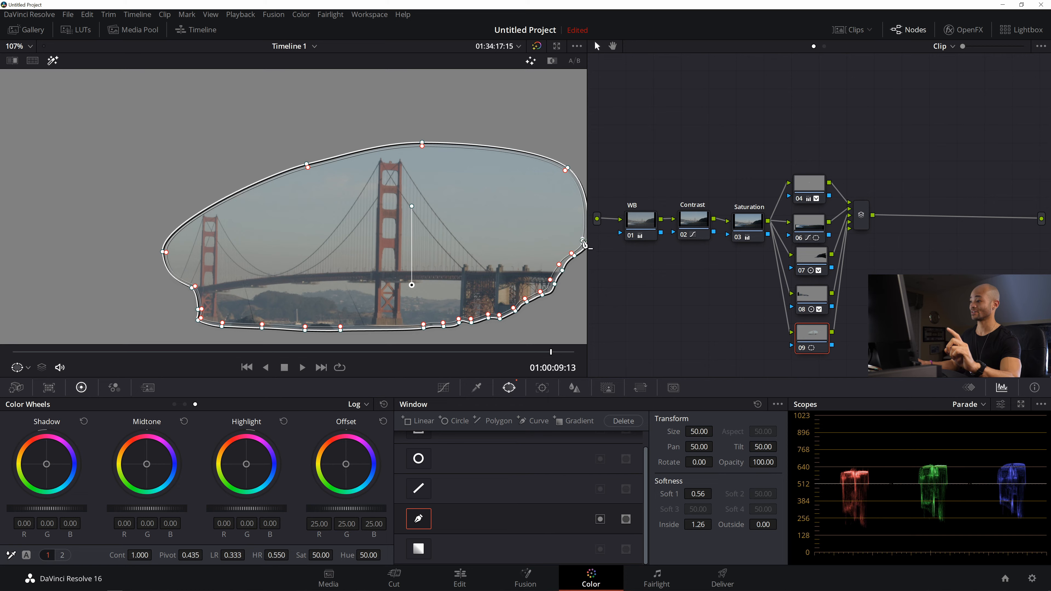
- Examine the bridge mask's softened edges with and without its outline, and compare the highlighted selection with the full image
{"action": "left_click", "coordinate": [440, 388]}
{"action": "scroll", "coordinate": [527, 283], "scroll_direction": "down", "scroll_amount": 3}
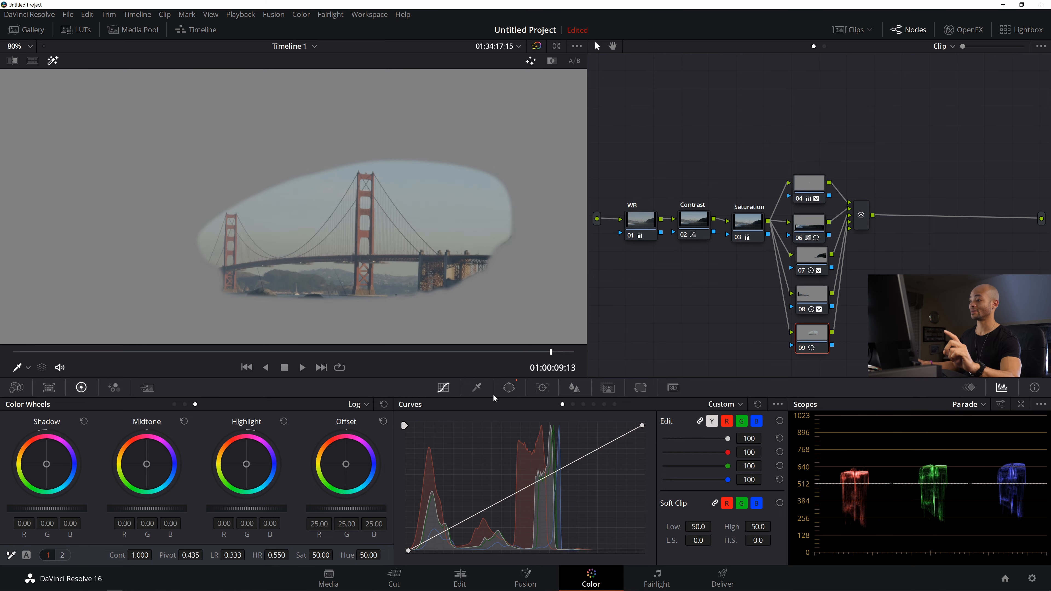
{"action": "left_click", "coordinate": [509, 388]}
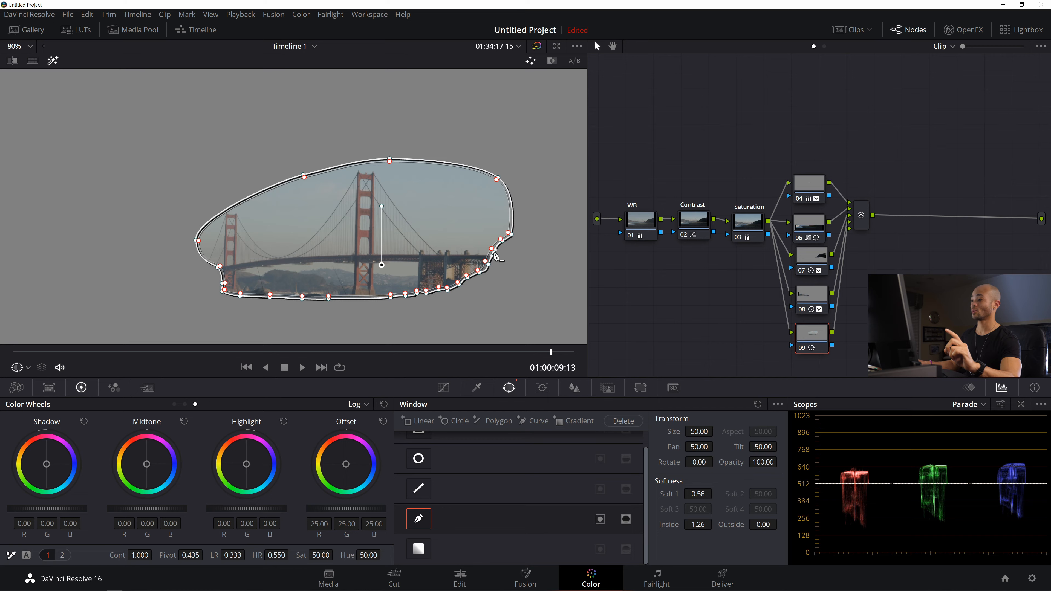
{"action": "scroll", "coordinate": [400, 219], "scroll_direction": "down", "scroll_amount": 1}
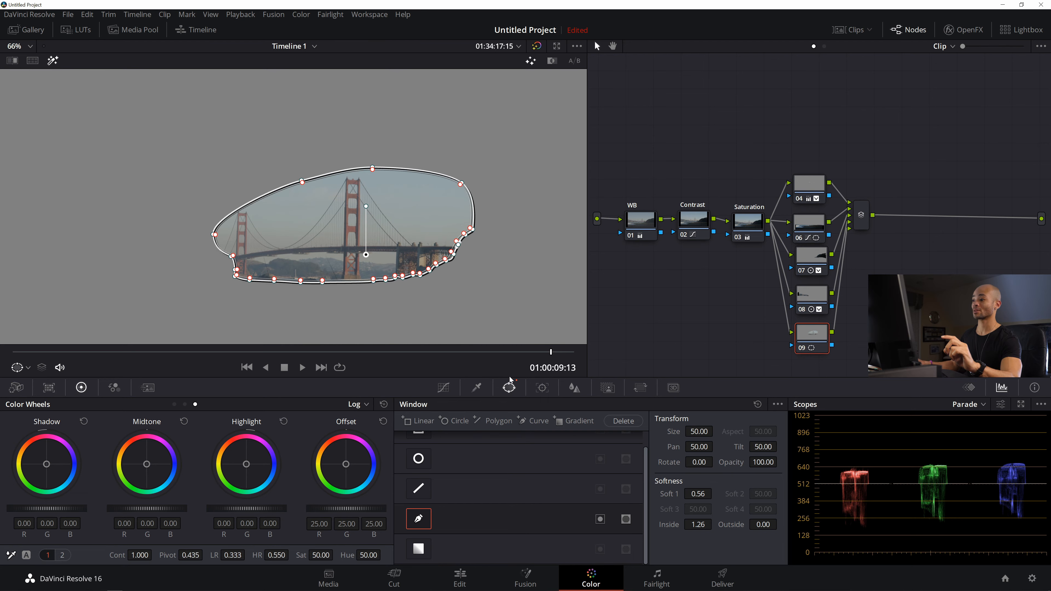
{"action": "left_click", "coordinate": [477, 388]}
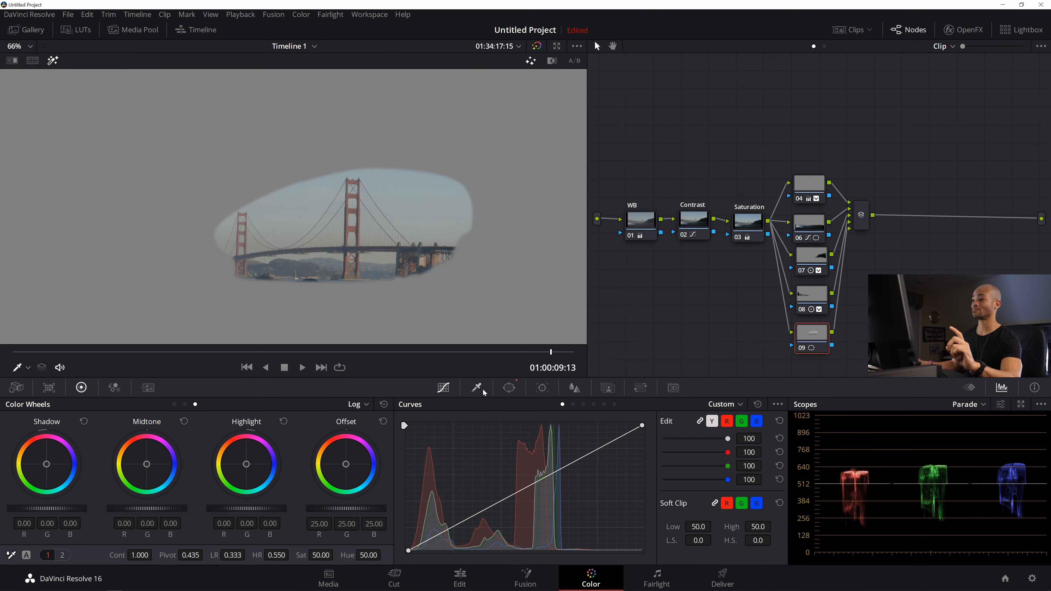
{"action": "left_click", "coordinate": [509, 391]}
{"action": "scroll", "coordinate": [484, 324], "scroll_direction": "up", "scroll_amount": 2}
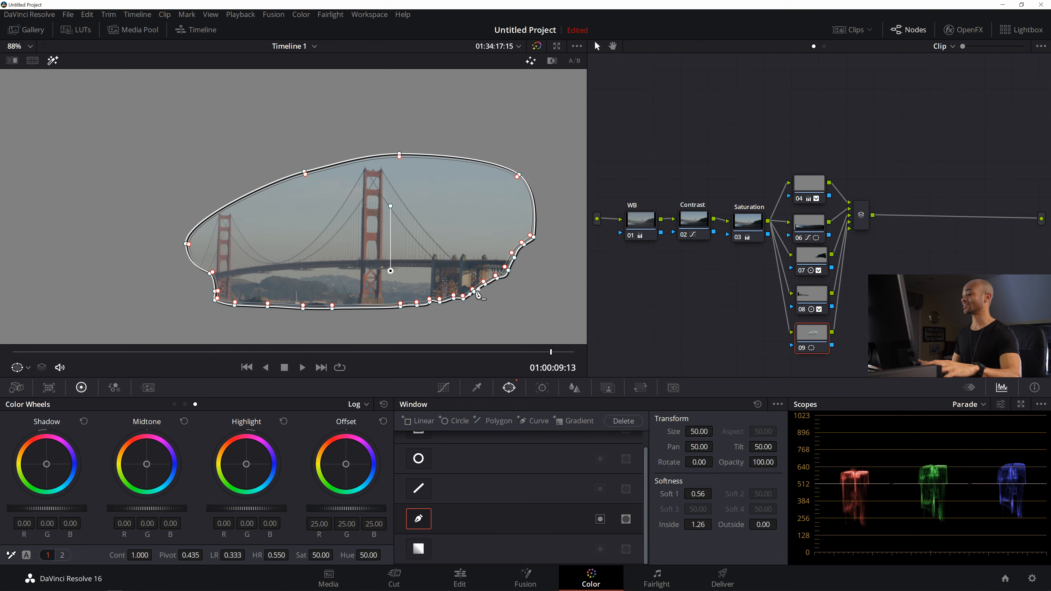
{"action": "scroll", "coordinate": [456, 284], "scroll_direction": "down", "scroll_amount": 1}
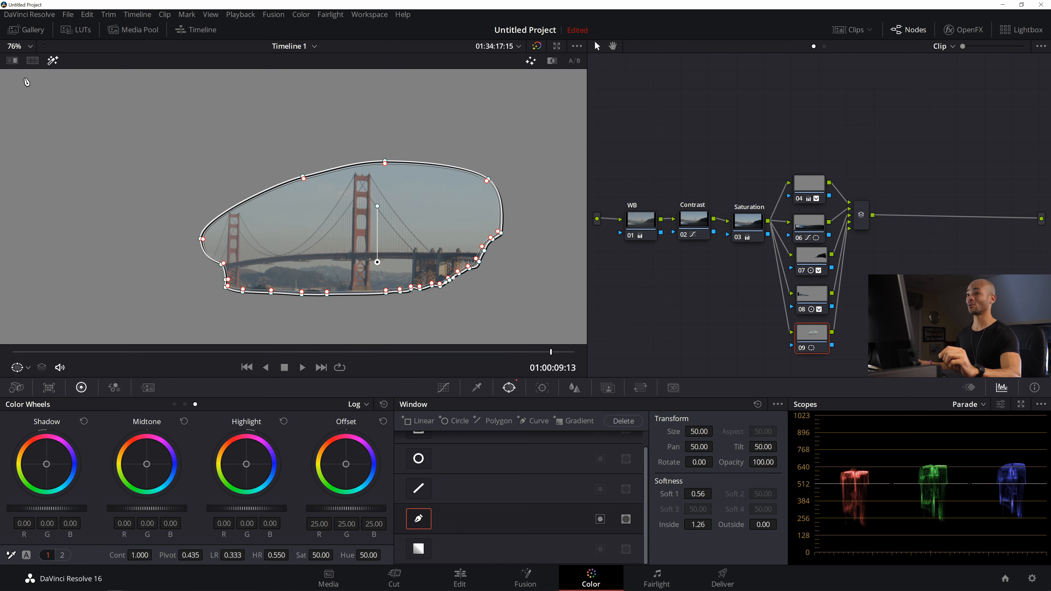
{"action": "left_click", "coordinate": [53, 60]}
{"action": "left_click", "coordinate": [53, 61]}
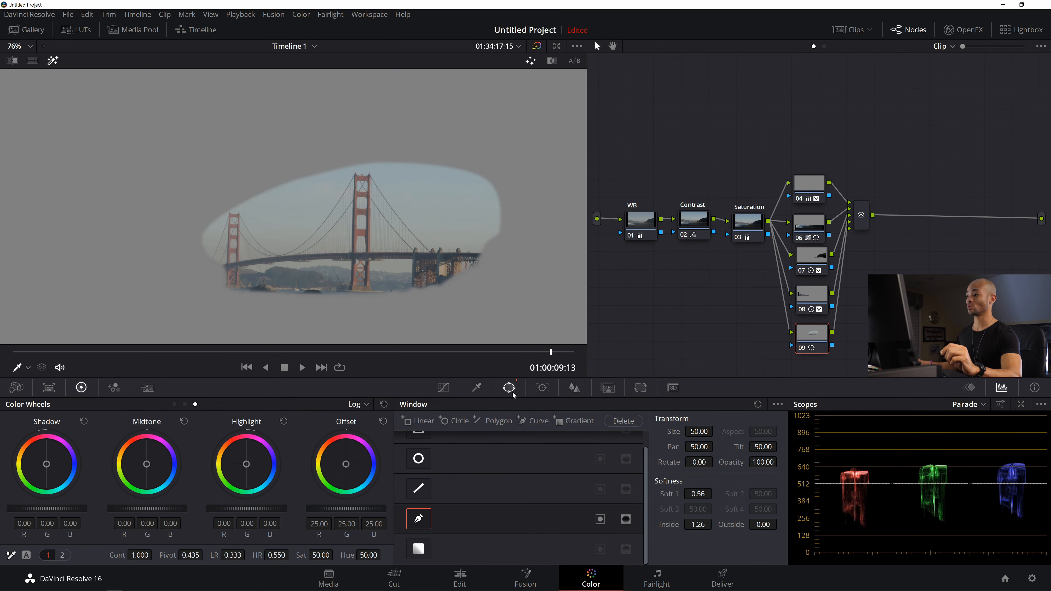
{"action": "left_click", "coordinate": [474, 520]}
{"action": "scroll", "coordinate": [446, 296], "scroll_direction": "up", "scroll_amount": 1}
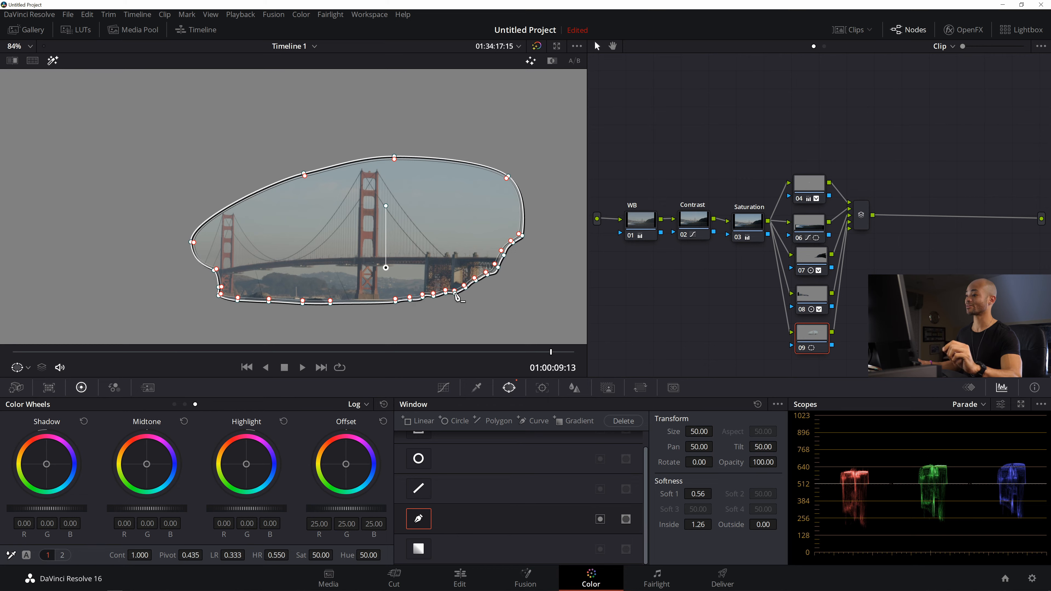
- Open the custom curves for node 09 and turn off the selection highlight to show the full image
{"action": "left_click", "coordinate": [443, 387]}
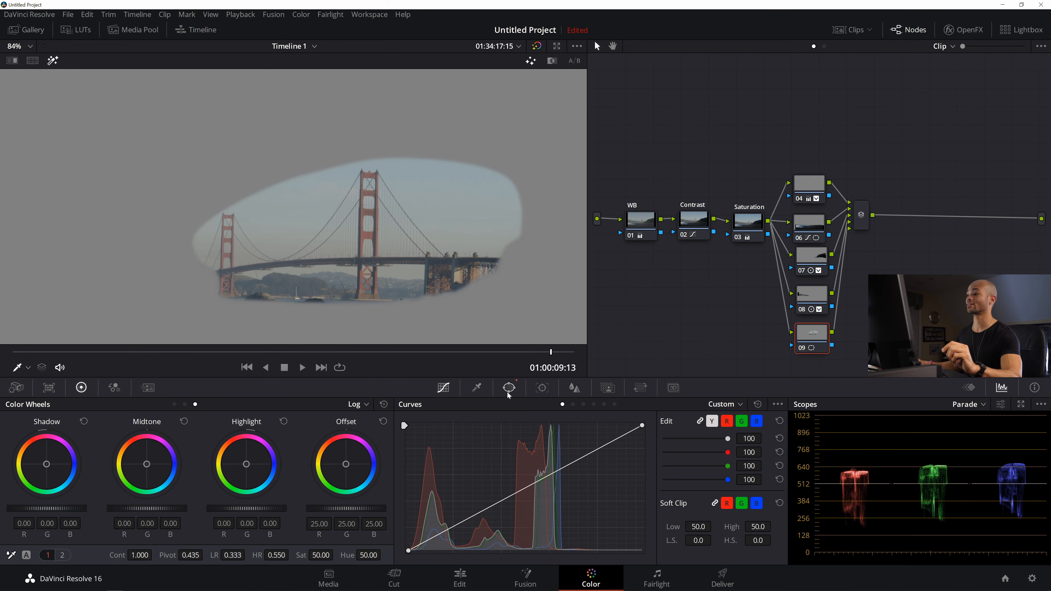
{"action": "left_click", "coordinate": [53, 61]}
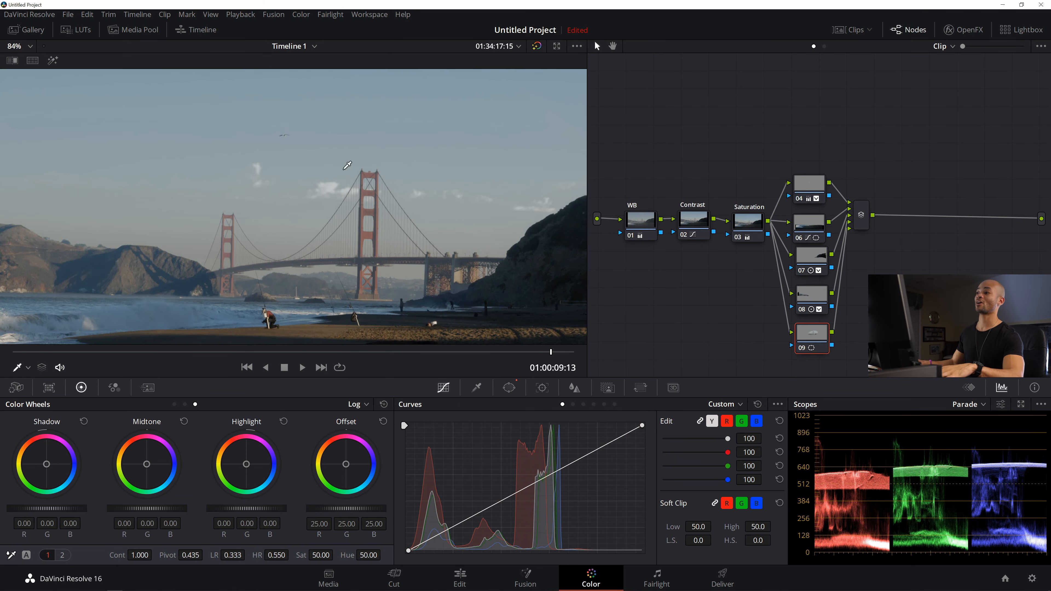
- Try raising node 09's contrast to 1.226, and undo the change
{"action": "scroll", "coordinate": [440, 235], "scroll_direction": "down", "scroll_amount": 3}
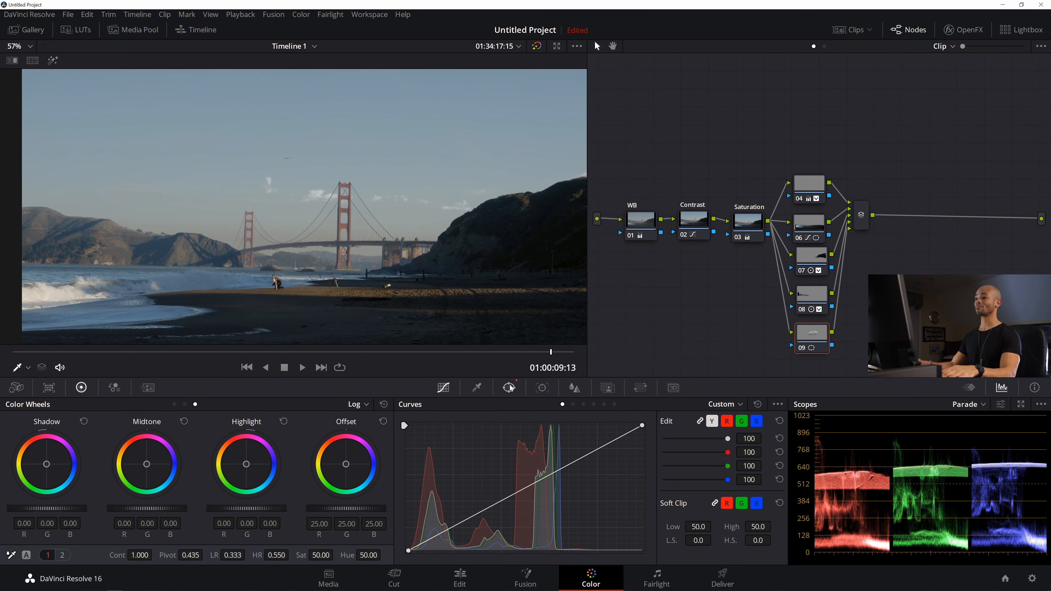
{"action": "scroll", "coordinate": [434, 257], "scroll_direction": "up", "scroll_amount": 4}
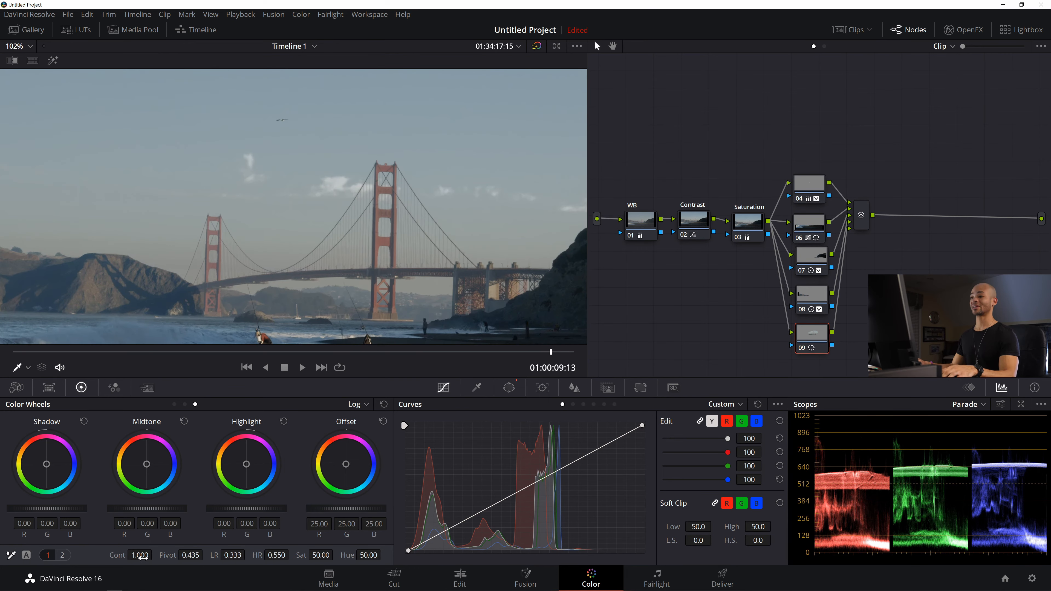
{"action": "left_click_drag", "start_coordinate": [139, 555], "coordinate": [154, 553]}
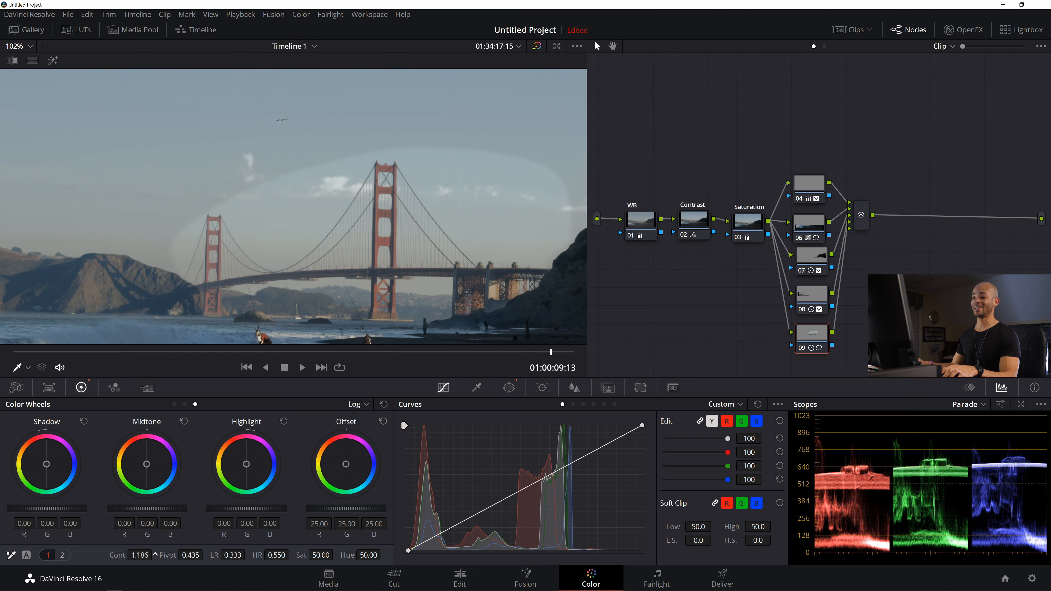
{"action": "key", "text": "ctrl+z"}
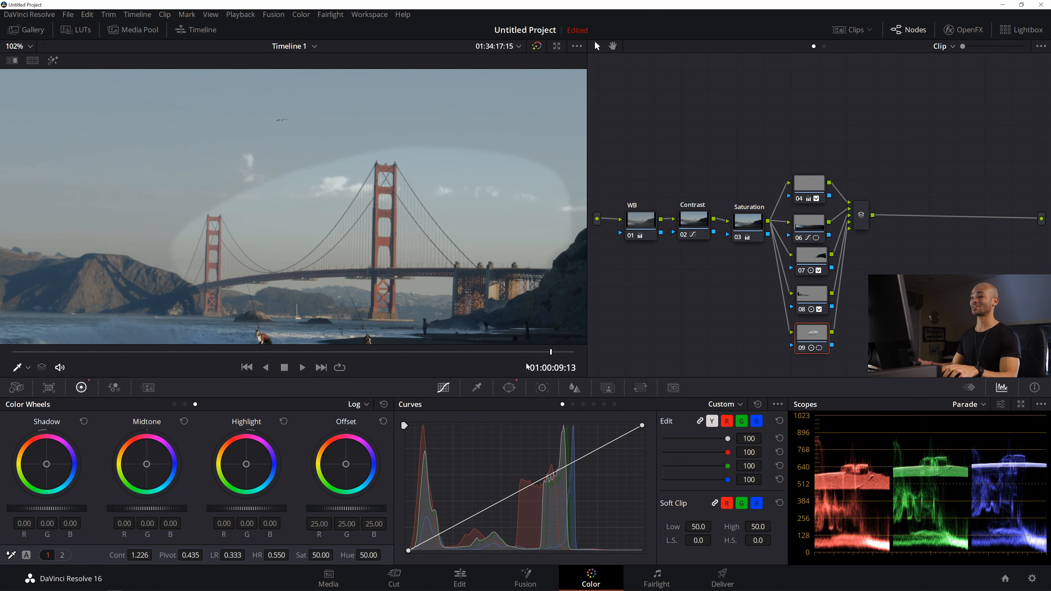
{"action": "scroll", "coordinate": [369, 175], "scroll_direction": "down", "scroll_amount": 2}
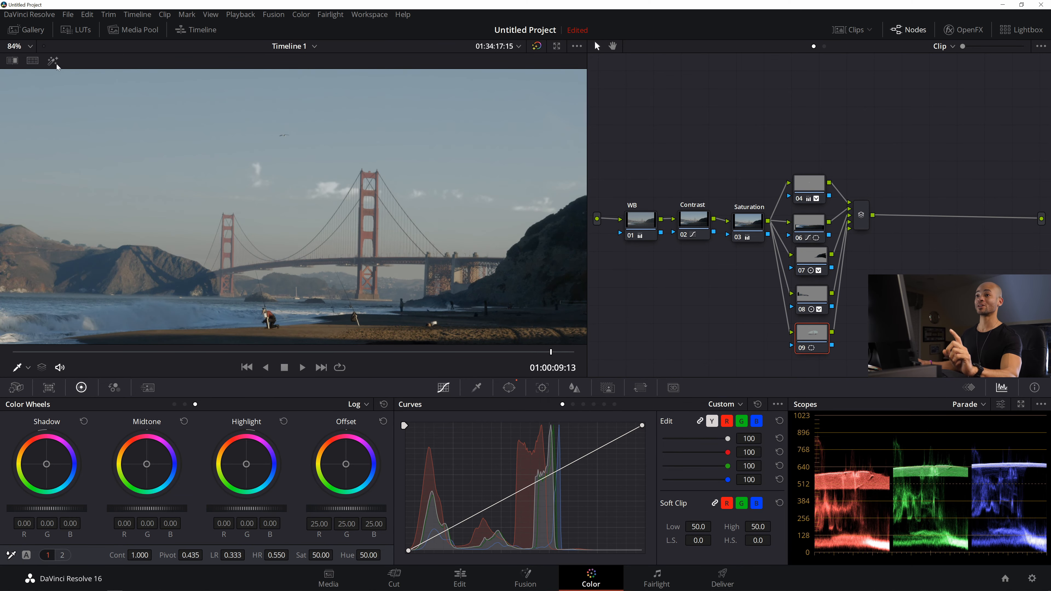
- Highlight node 09's selection and qualify out the bright sky with Luminance High 63.4, H. Soft 2.4, Denoise 1.1 and Blur Radius 1.0
{"action": "left_click", "coordinate": [55, 62]}
{"action": "left_click", "coordinate": [481, 388]}
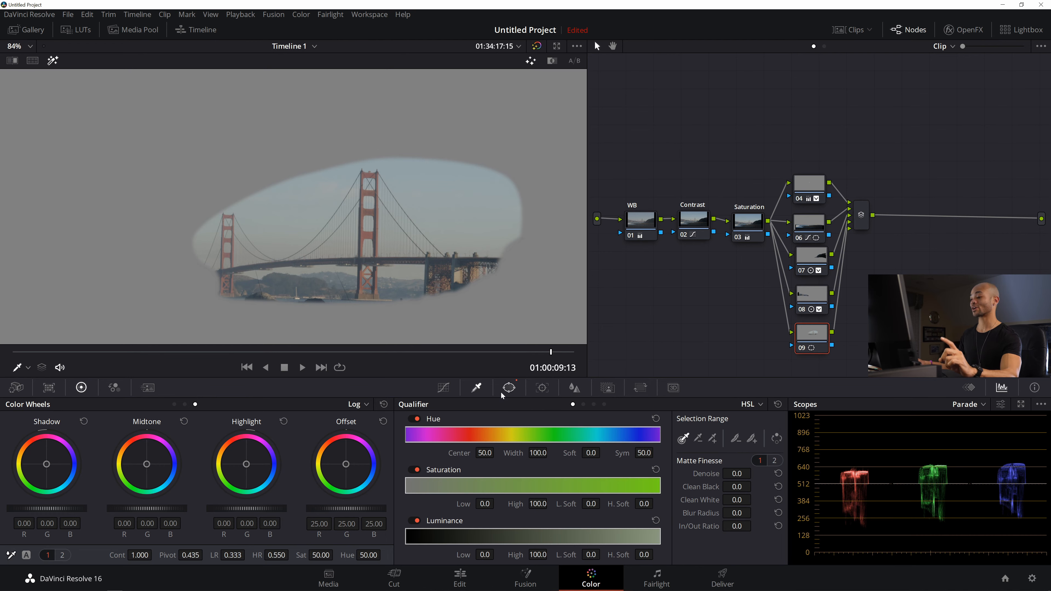
{"action": "left_click_drag", "start_coordinate": [541, 555], "coordinate": [440, 555]}
{"action": "left_click_drag", "start_coordinate": [551, 555], "coordinate": [551, 555]}
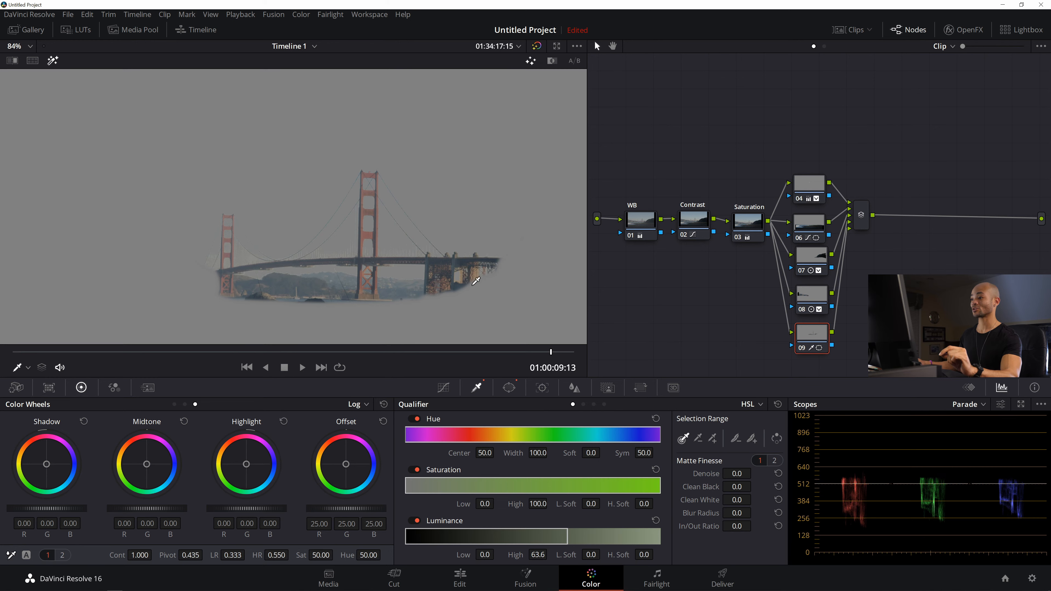
{"action": "left_click_drag", "start_coordinate": [551, 555], "coordinate": [551, 555]}
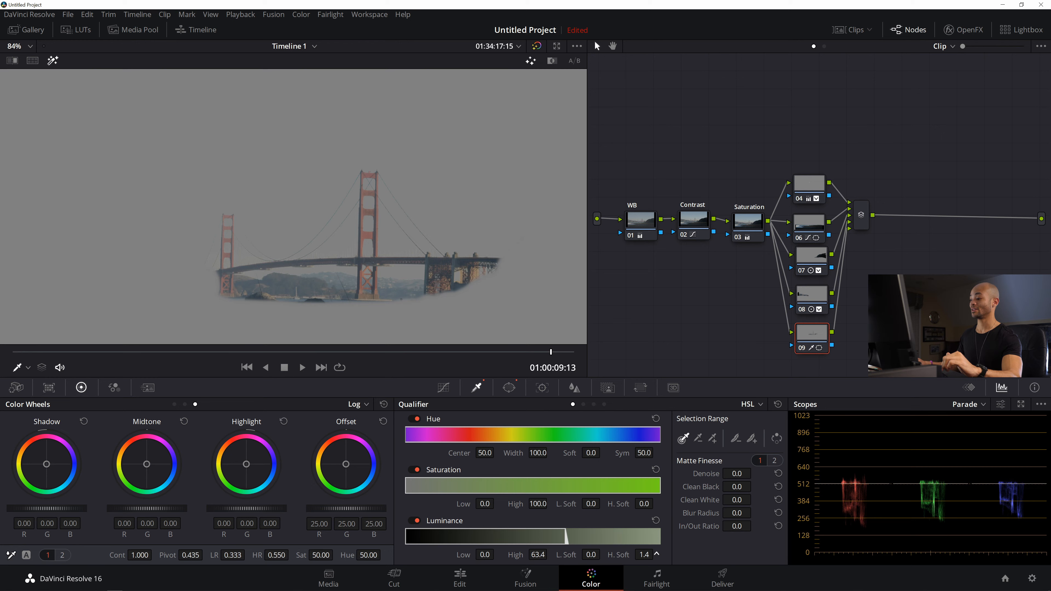
{"action": "left_click_drag", "start_coordinate": [656, 554], "coordinate": [657, 554]}
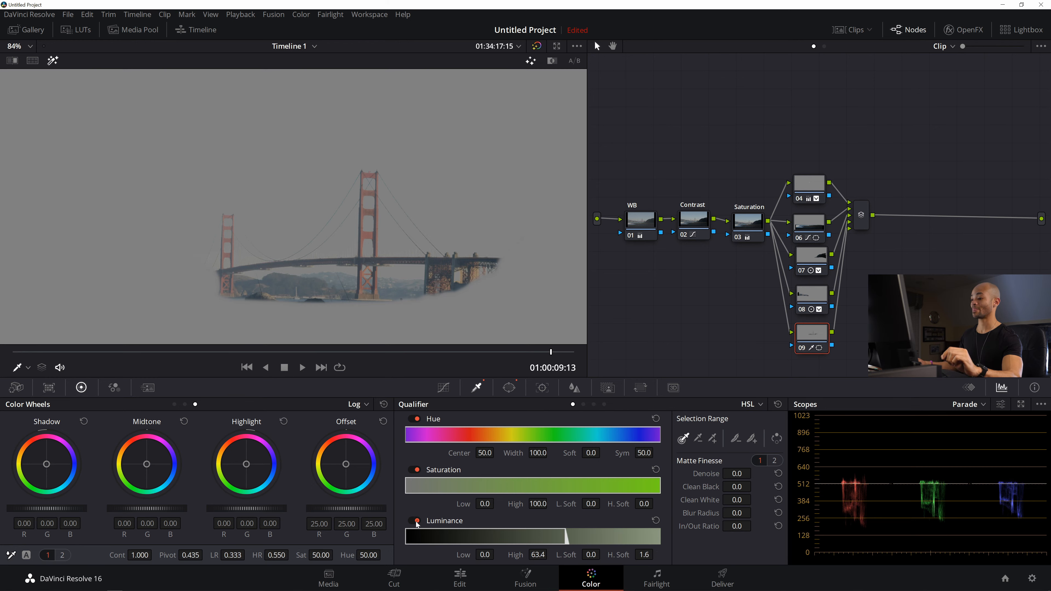
{"action": "left_click_drag", "start_coordinate": [657, 554], "coordinate": [656, 554]}
{"action": "left_click_drag", "start_coordinate": [737, 473], "coordinate": [753, 506]}
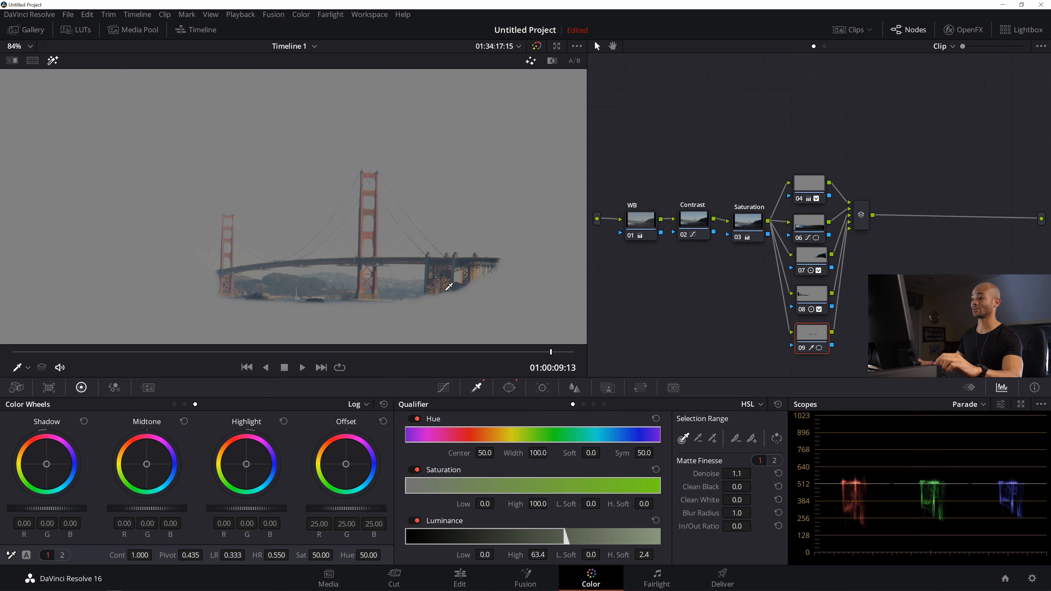
{"action": "left_click", "coordinate": [54, 61]}
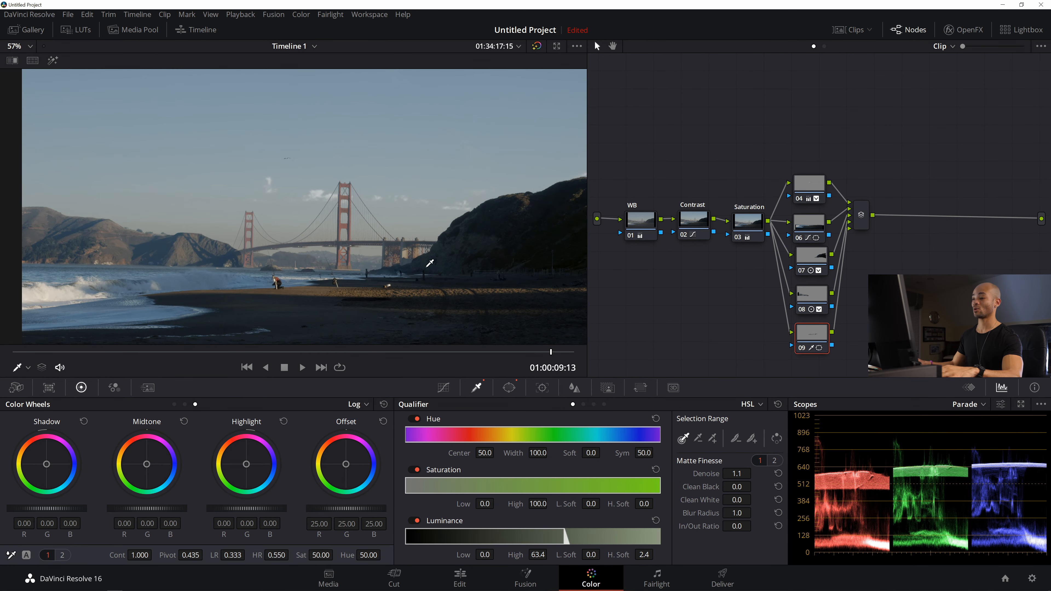
- Add control points for the bridge tones to node 09's custom curve and pull a new shadow point down
{"action": "left_click", "coordinate": [444, 388]}
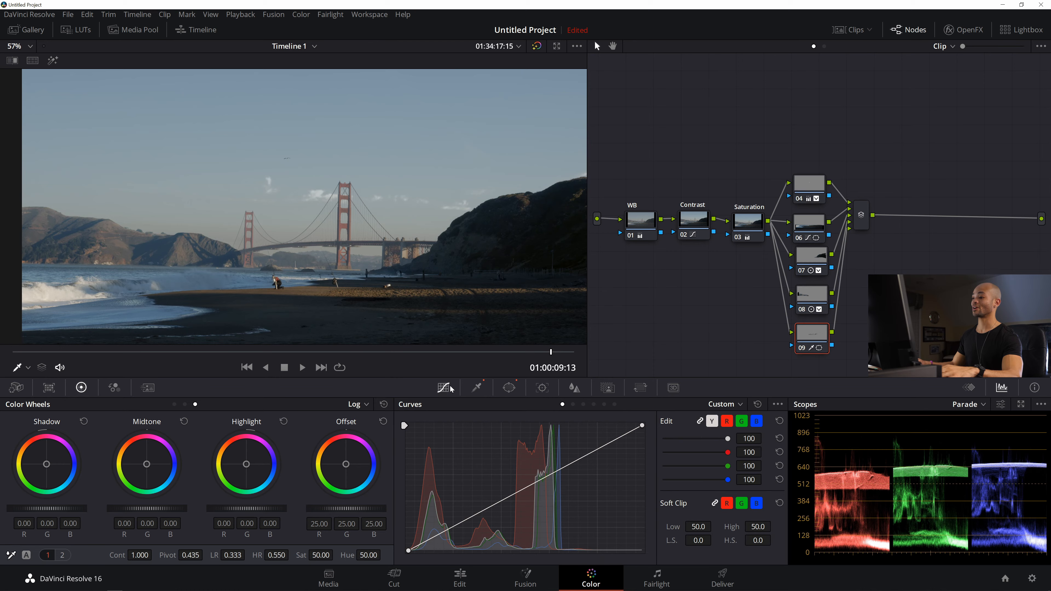
{"action": "scroll", "coordinate": [422, 210], "scroll_direction": "up", "scroll_amount": 5}
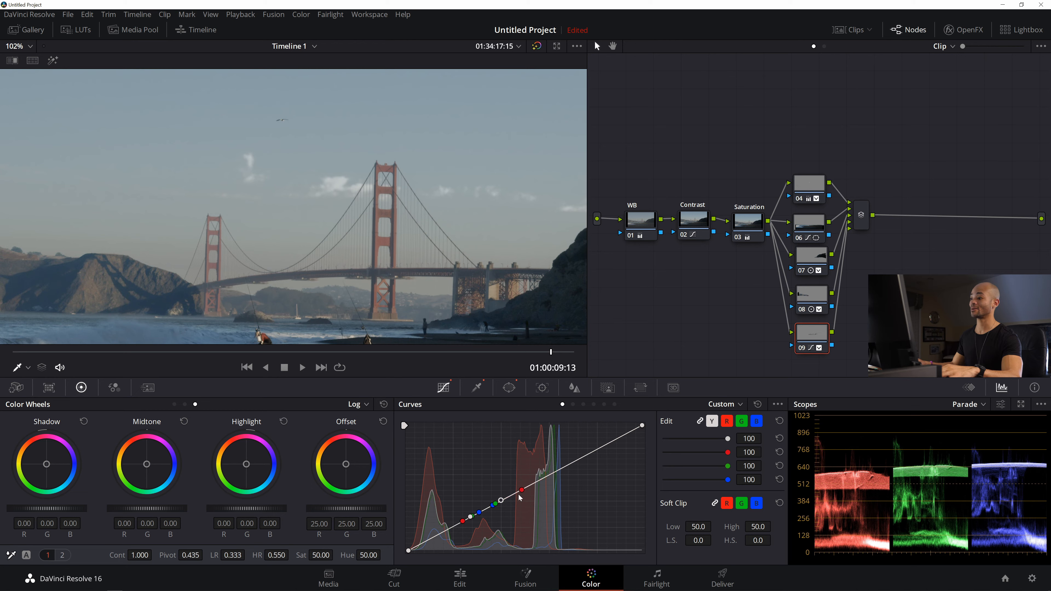
{"action": "scroll", "coordinate": [397, 257], "scroll_direction": "down", "scroll_amount": 6}
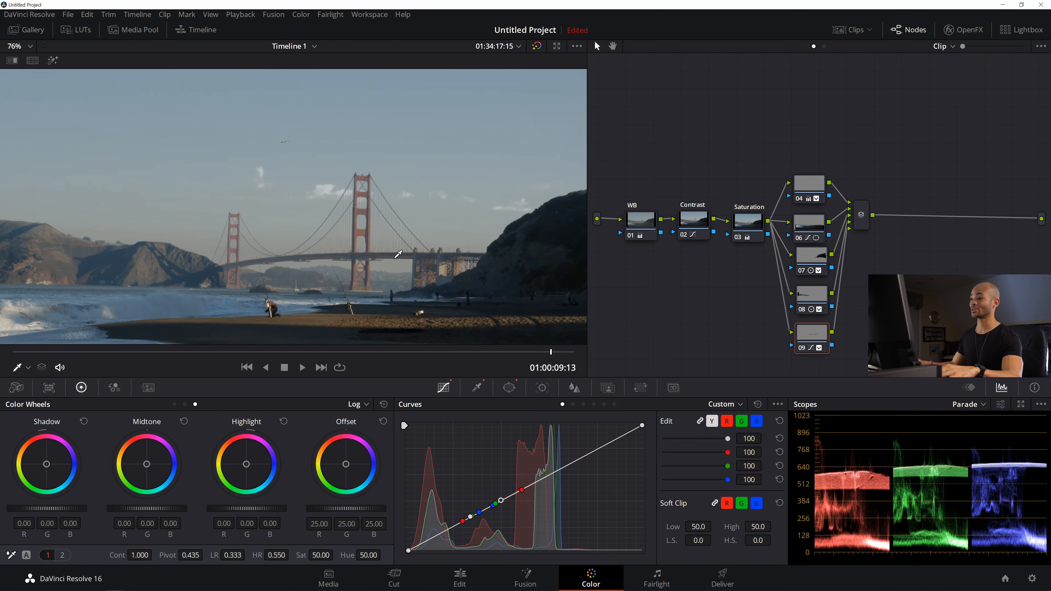
{"action": "left_click", "coordinate": [447, 532]}
{"action": "left_click_drag", "start_coordinate": [445, 531], "coordinate": [448, 538]}
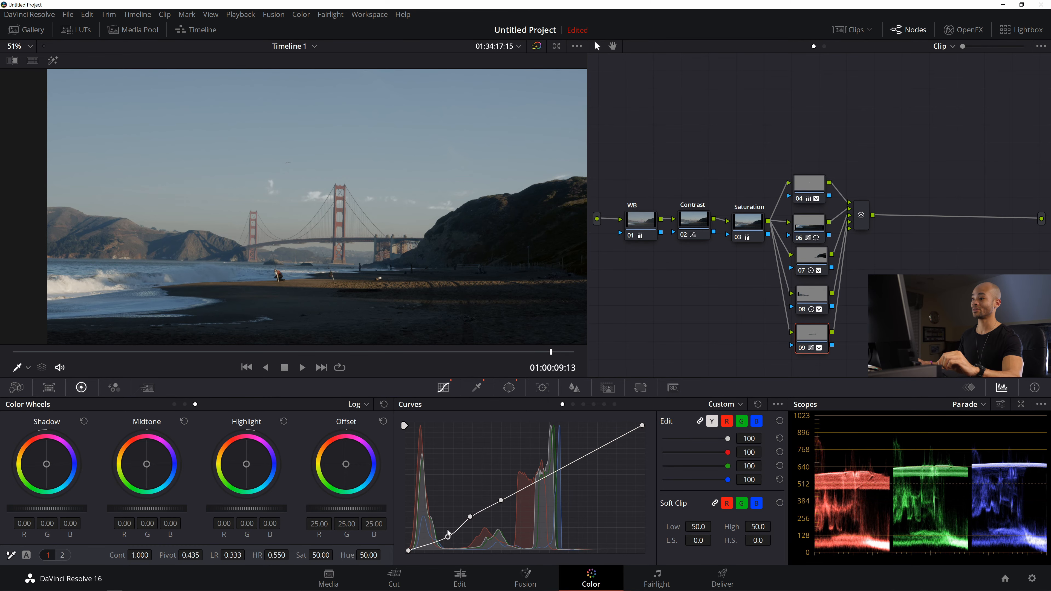
- Lower the shadow and lower-midtone points of node 09's curve slightly to deepen the bridge's dark tones
{"action": "scroll", "coordinate": [448, 289], "scroll_direction": "up", "scroll_amount": 5}
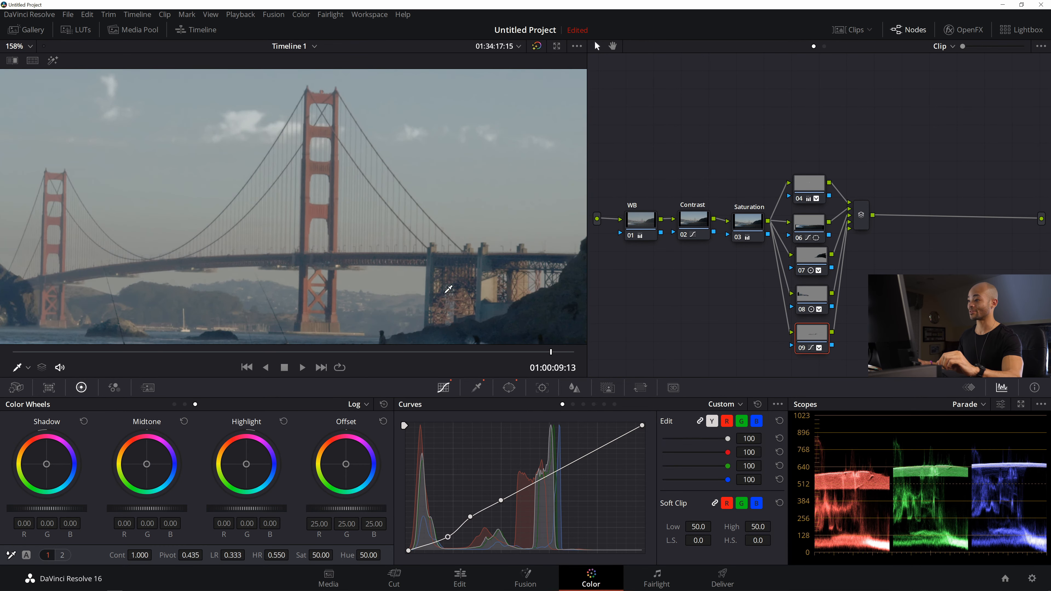
{"action": "left_click_drag", "start_coordinate": [451, 539], "coordinate": [472, 521]}
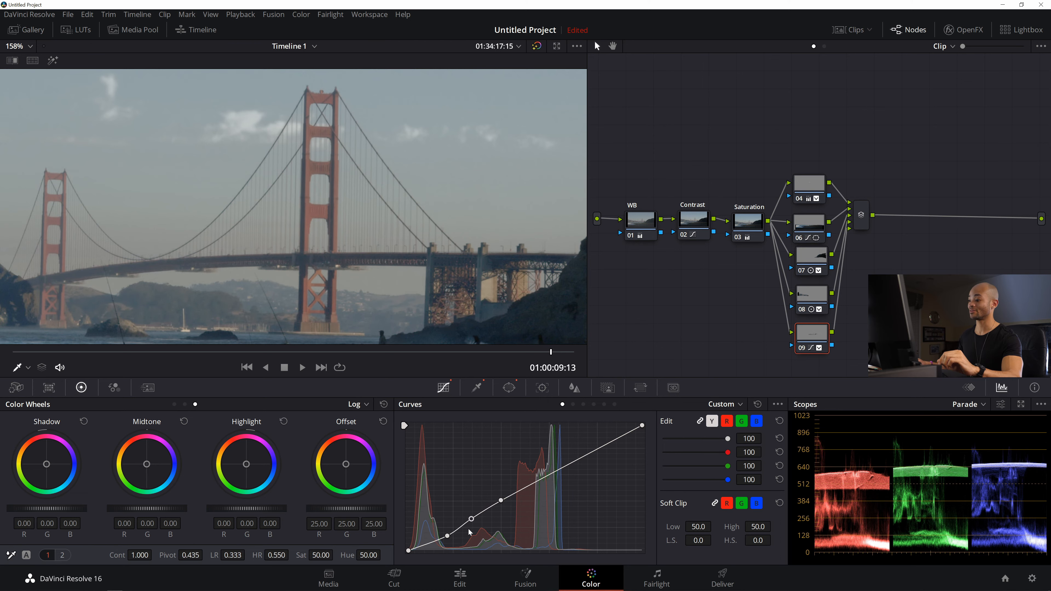
{"action": "left_click_drag", "start_coordinate": [471, 520], "coordinate": [473, 521]}
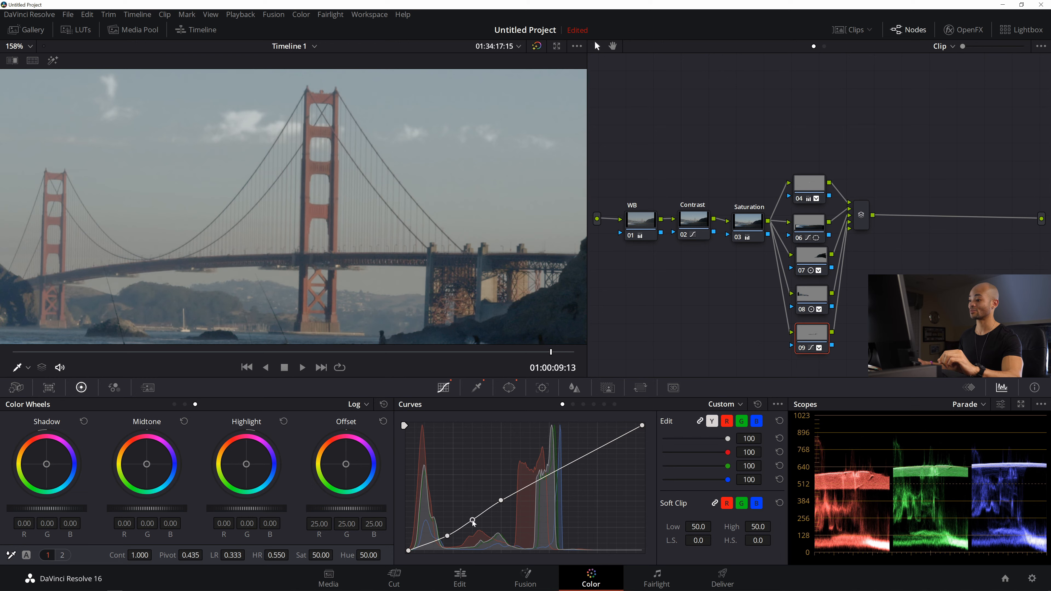
{"action": "left_click_drag", "start_coordinate": [447, 538], "coordinate": [449, 539]}
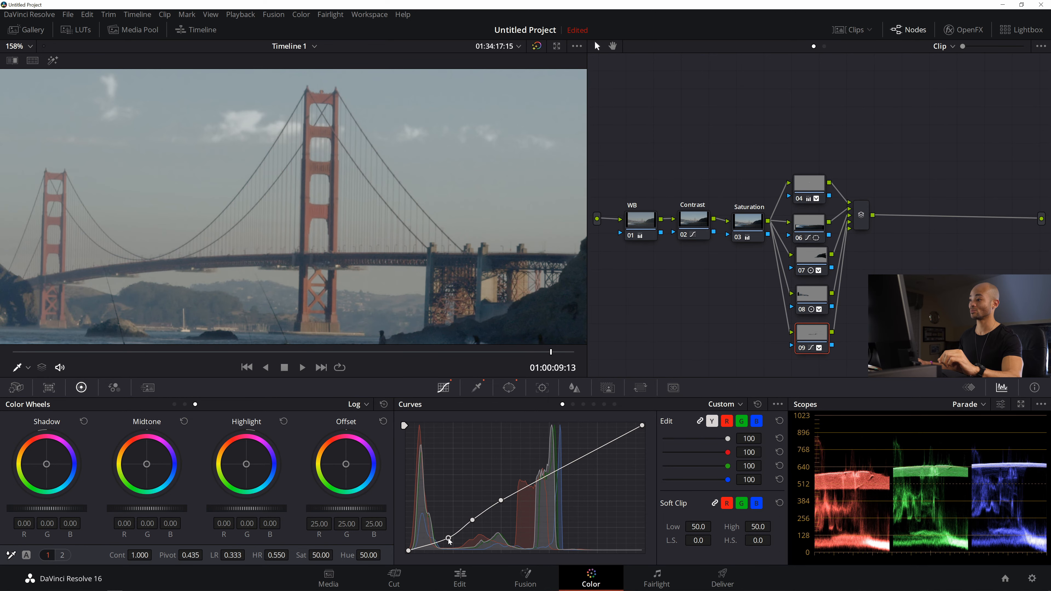
{"action": "scroll", "coordinate": [253, 218], "scroll_direction": "down", "scroll_amount": 5}
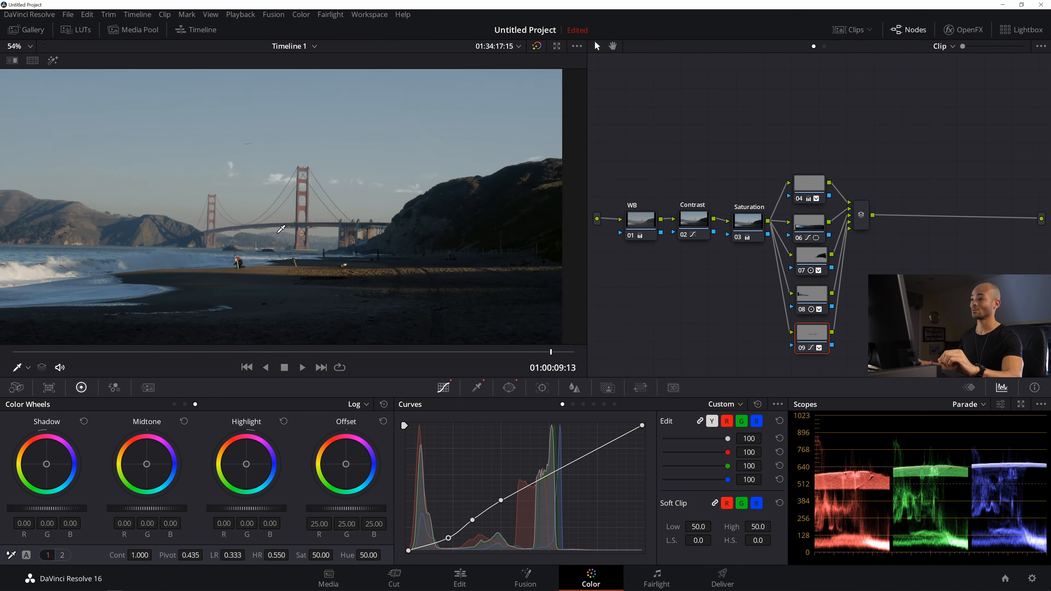
- Lower the midtone points of node 09's curve slightly and raise a new upper point to add contrast to the bridge
{"action": "left_click_drag", "start_coordinate": [293, 213], "coordinate": [329, 212]}
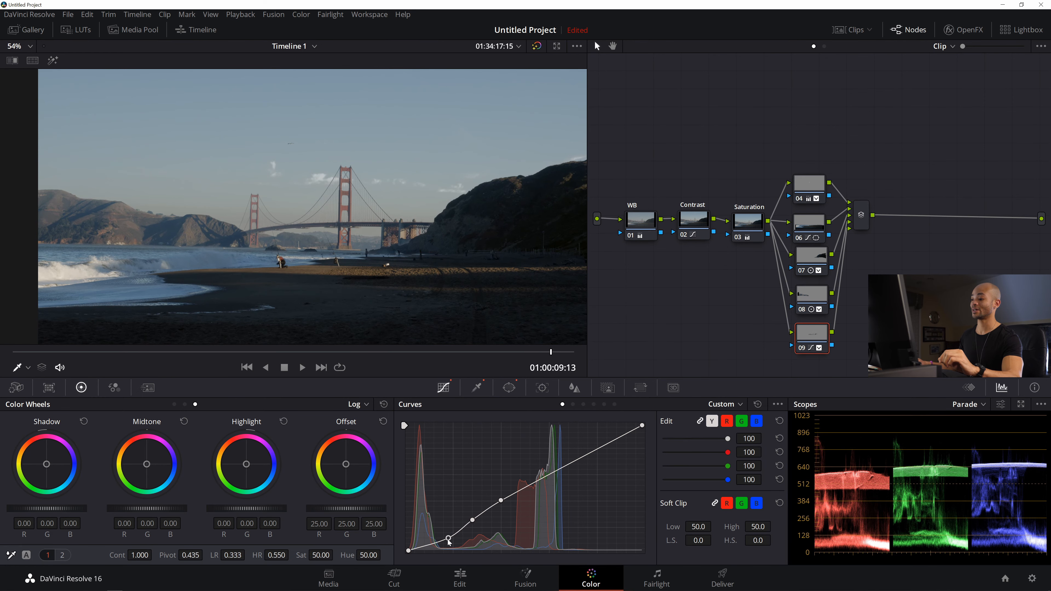
{"action": "left_click_drag", "start_coordinate": [448, 539], "coordinate": [506, 503]}
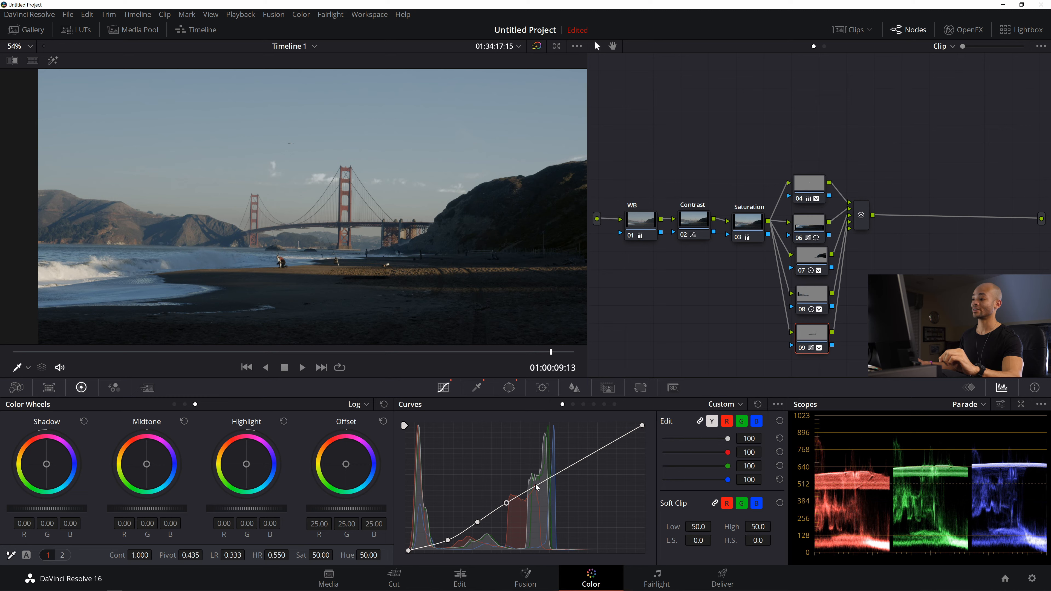
{"action": "left_click_drag", "start_coordinate": [536, 487], "coordinate": [543, 477]}
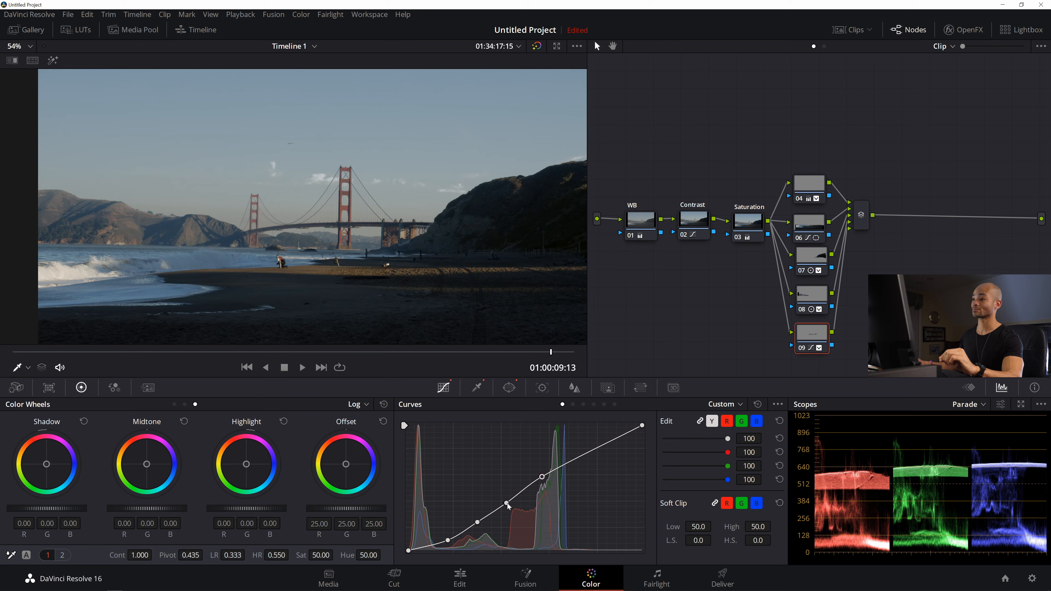
{"action": "left_click_drag", "start_coordinate": [478, 522], "coordinate": [479, 526]}
- Move the bridge window's points beside the far tower's base outward onto the distant hill, and check the blend
{"action": "scroll", "coordinate": [223, 278], "scroll_direction": "up", "scroll_amount": 8}
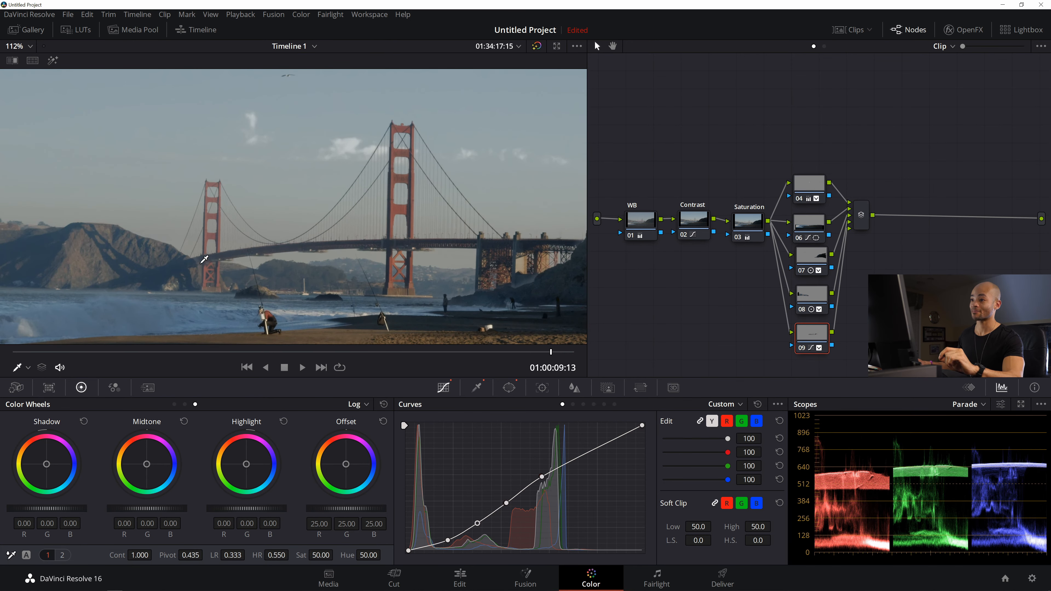
{"action": "left_click", "coordinate": [507, 388]}
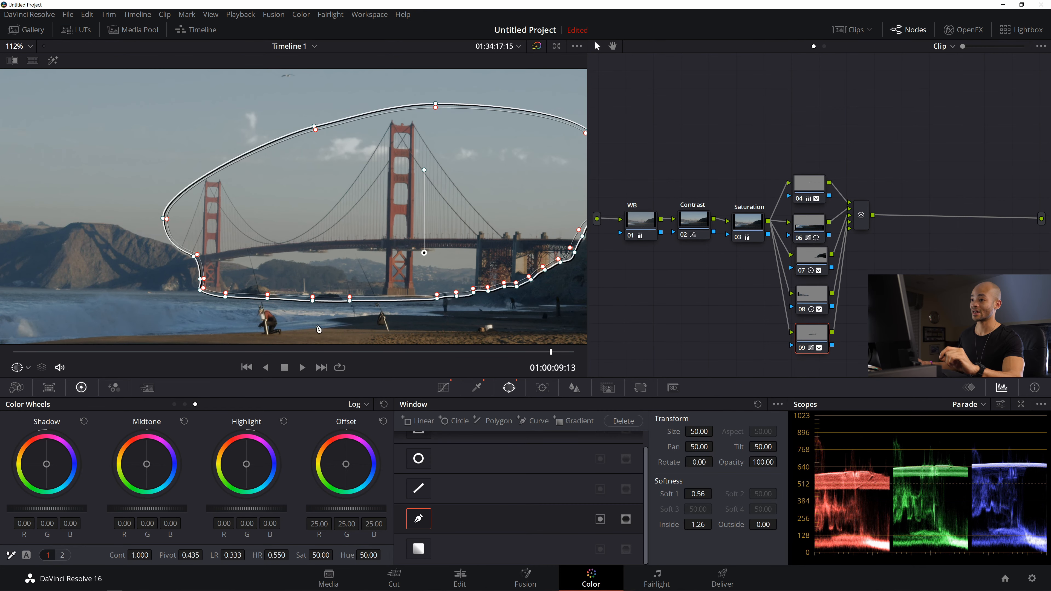
{"action": "left_click_drag", "start_coordinate": [198, 278], "coordinate": [189, 258]}
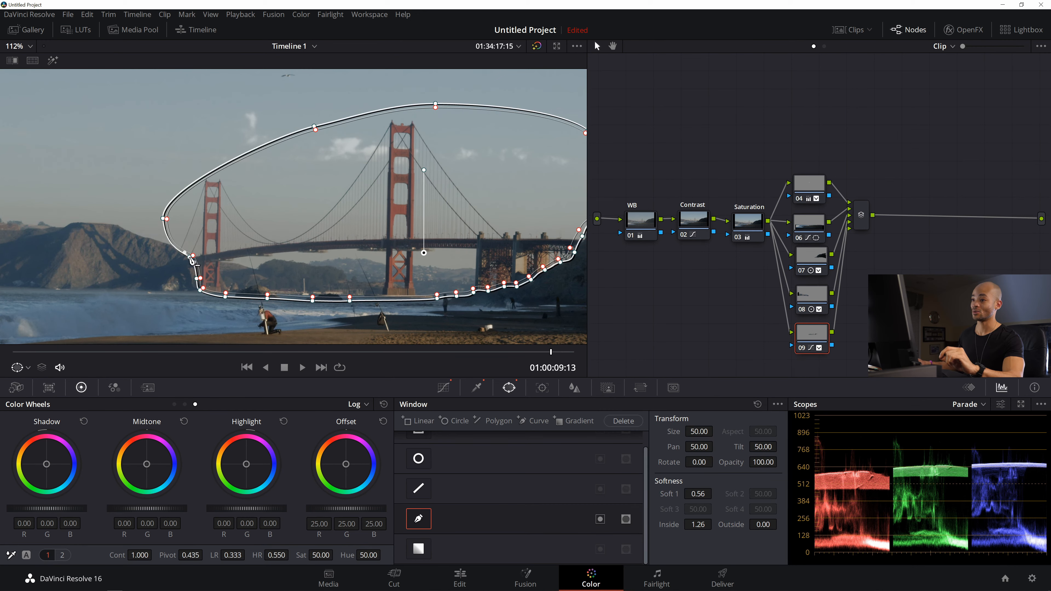
{"action": "left_click", "coordinate": [445, 389]}
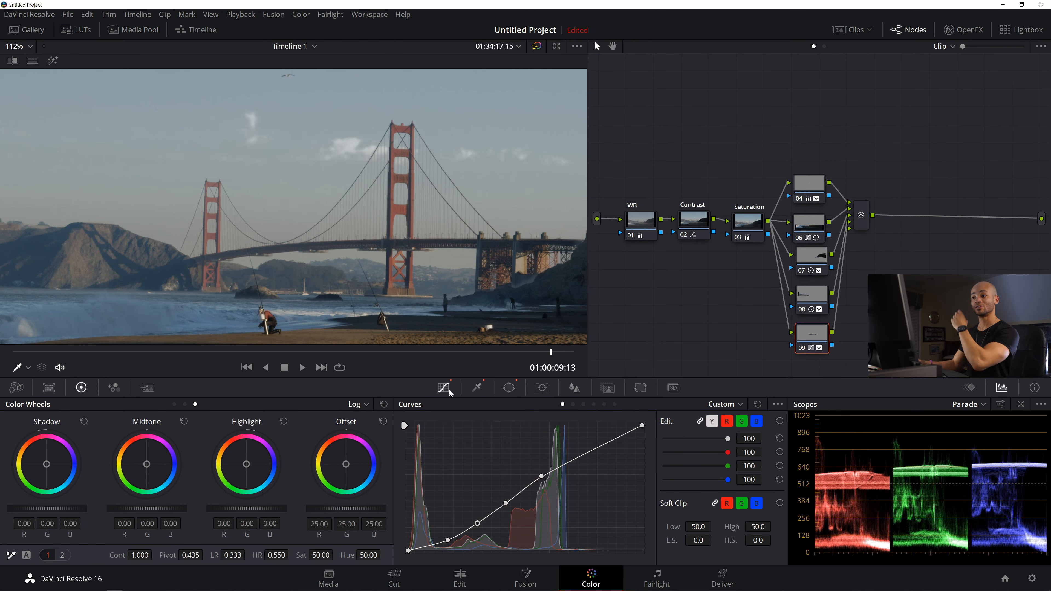
{"action": "left_click", "coordinate": [510, 388]}
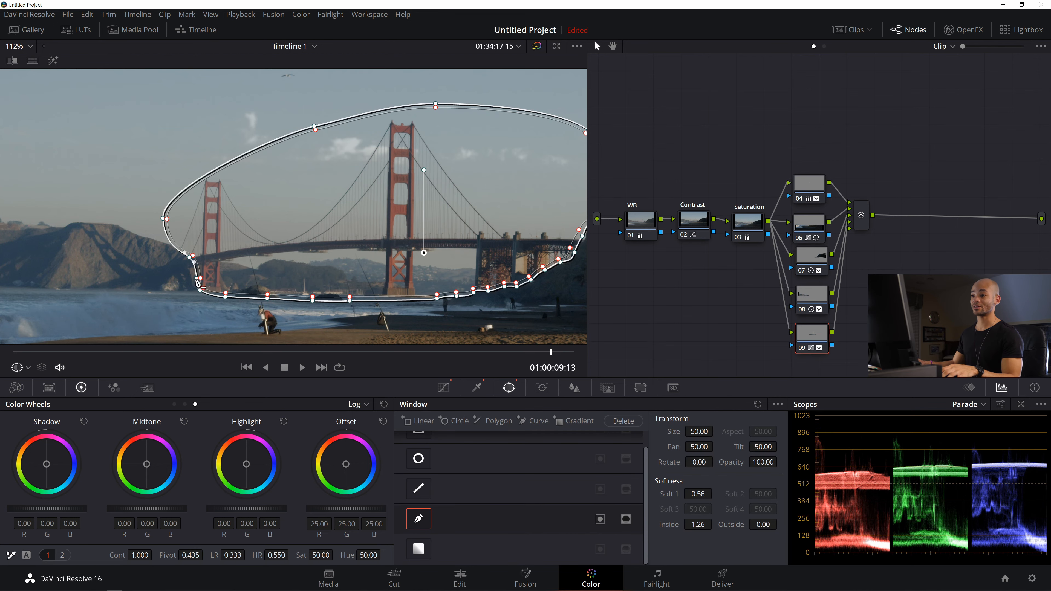
{"action": "left_click_drag", "start_coordinate": [191, 279], "coordinate": [197, 274]}
{"action": "left_click", "coordinate": [444, 388]}
{"action": "scroll", "coordinate": [248, 290], "scroll_direction": "down", "scroll_amount": 2}
{"action": "scroll", "coordinate": [244, 291], "scroll_direction": "up", "scroll_amount": 4}
{"action": "scroll", "coordinate": [244, 291], "scroll_direction": "up", "scroll_amount": 3}
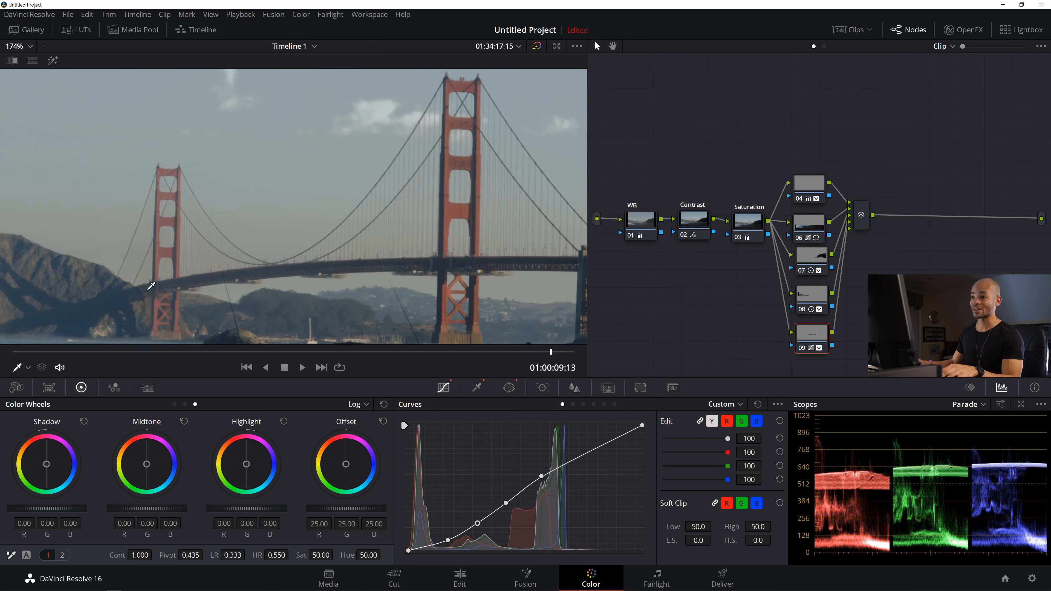
- Reduce the contrast of node 08, the distant hills, to 1.358 so they blend with the bridge area
{"action": "left_click", "coordinate": [816, 299]}
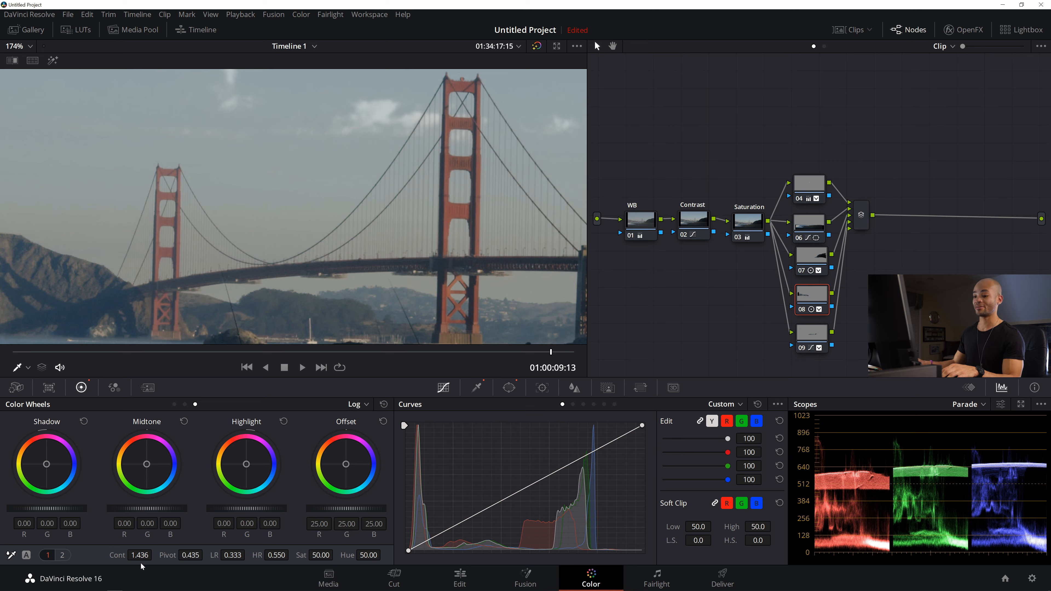
{"action": "mouse_move", "coordinate": [141, 557]}
{"action": "left_mouse_down"}
{"action": "mouse_move", "coordinate": [105, 556]}
{"action": "mouse_move", "coordinate": [120, 556]}
{"action": "left_mouse_up"}
{"action": "scroll", "coordinate": [203, 265], "scroll_direction": "down", "scroll_amount": 5}
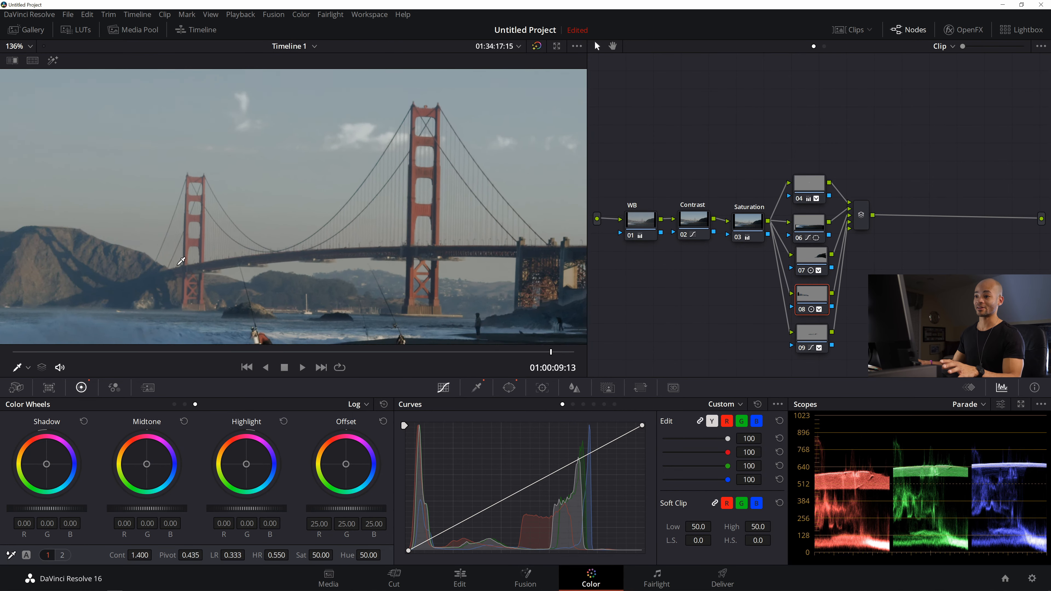
{"action": "scroll", "coordinate": [203, 266], "scroll_direction": "down", "scroll_amount": 1}
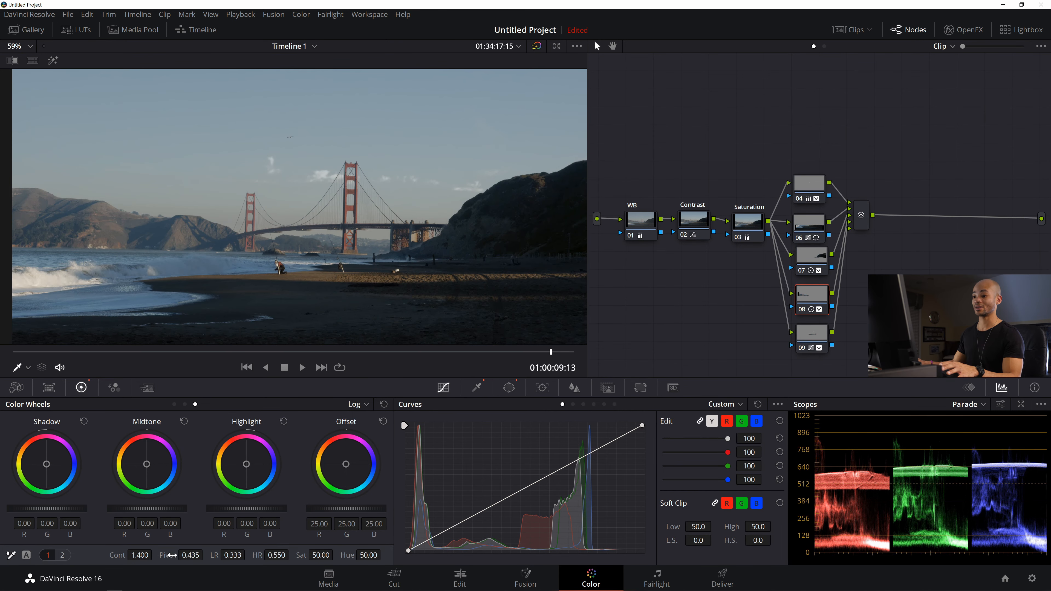
{"action": "left_click_drag", "start_coordinate": [139, 555], "coordinate": [154, 556]}
{"action": "scroll", "coordinate": [290, 234], "scroll_direction": "down", "scroll_amount": 5}
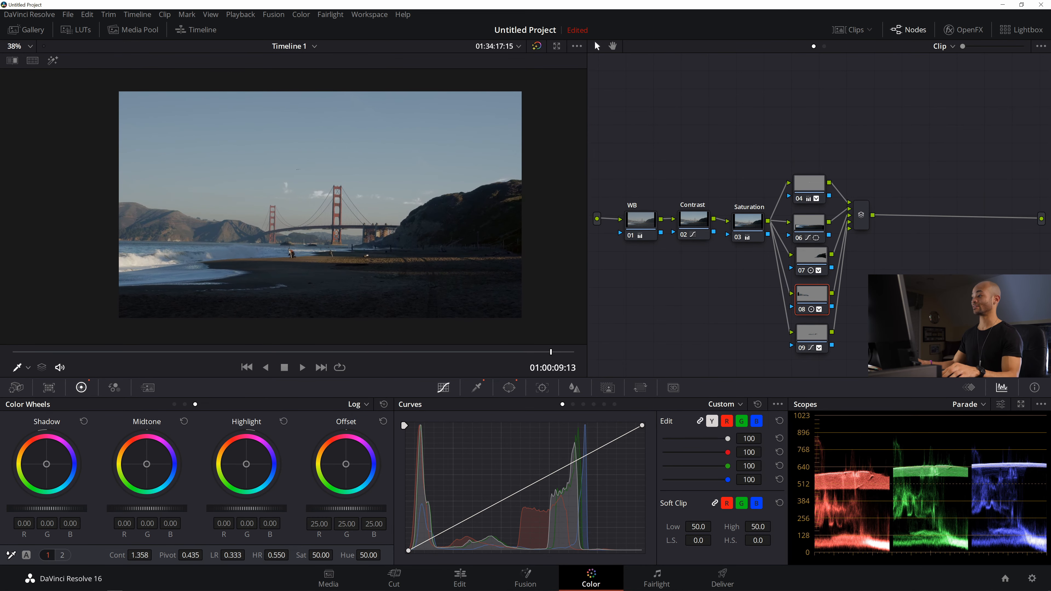
- Compare the image with node 09's bridge correction disabled and enabled
{"action": "left_click", "coordinate": [825, 344]}
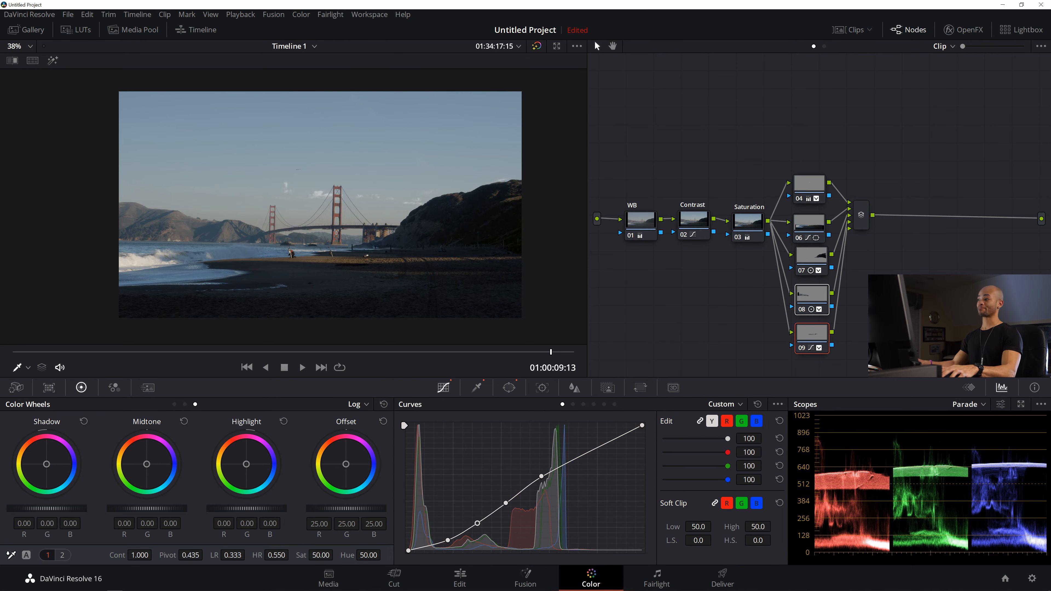
{"action": "left_click", "coordinate": [805, 336]}
{"action": "key", "text": "ctrl+d"}
{"action": "key", "text": "ctrl+d"}
{"action": "key", "text": "ctrl+d"}
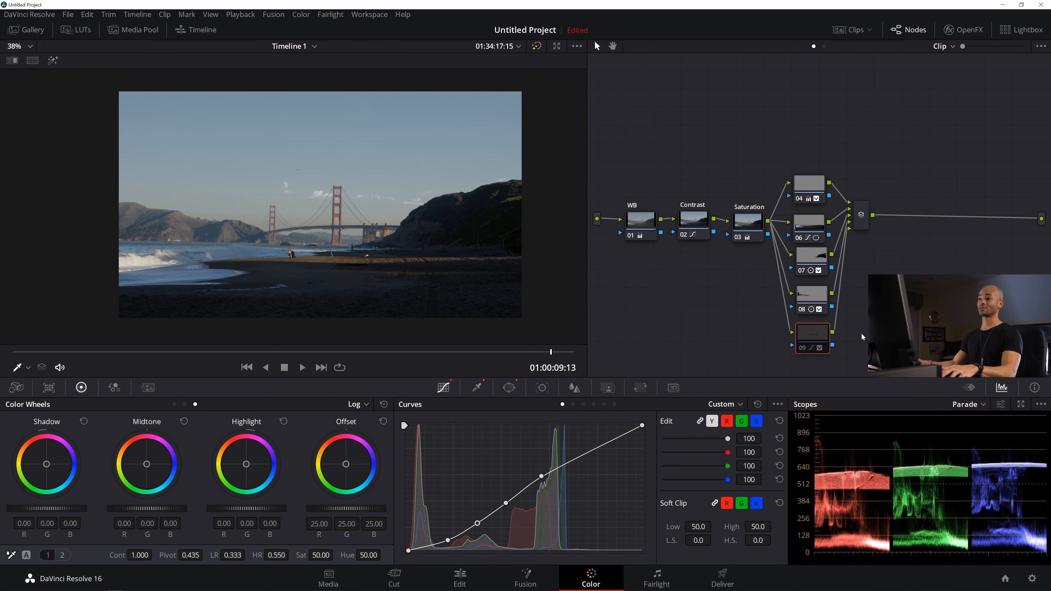
- Toggle node 09 off and on repeatedly to judge its effect on the bridge area
{"action": "key", "text": "ctrl+d"}
{"action": "key", "text": "ctrl+d"}
{"action": "key", "text": "ctrl+d"}
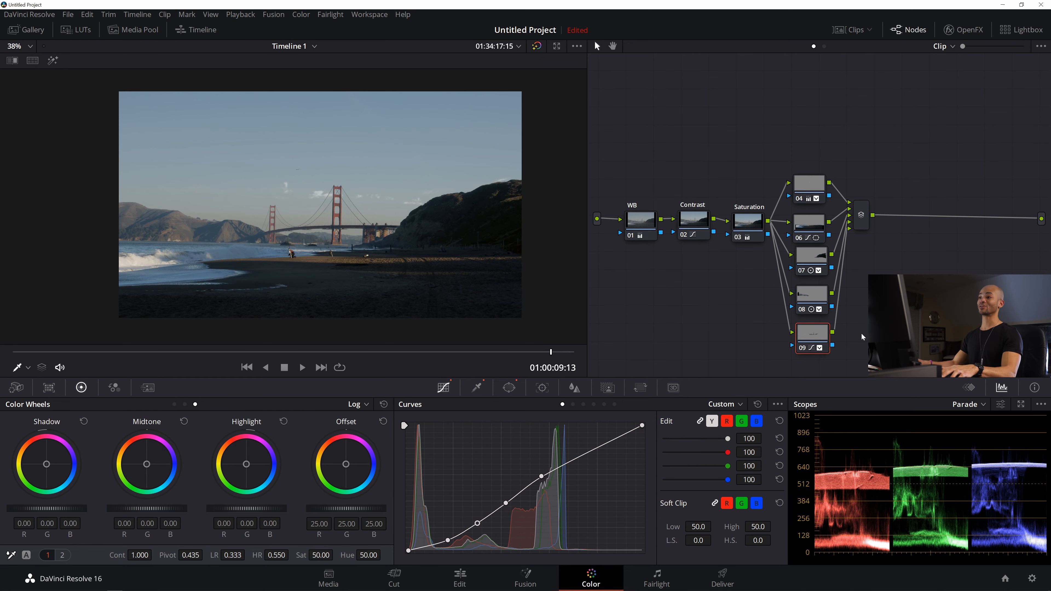
{"action": "key", "text": "ctrl+d"}
{"action": "key", "text": "ctrl+d"}
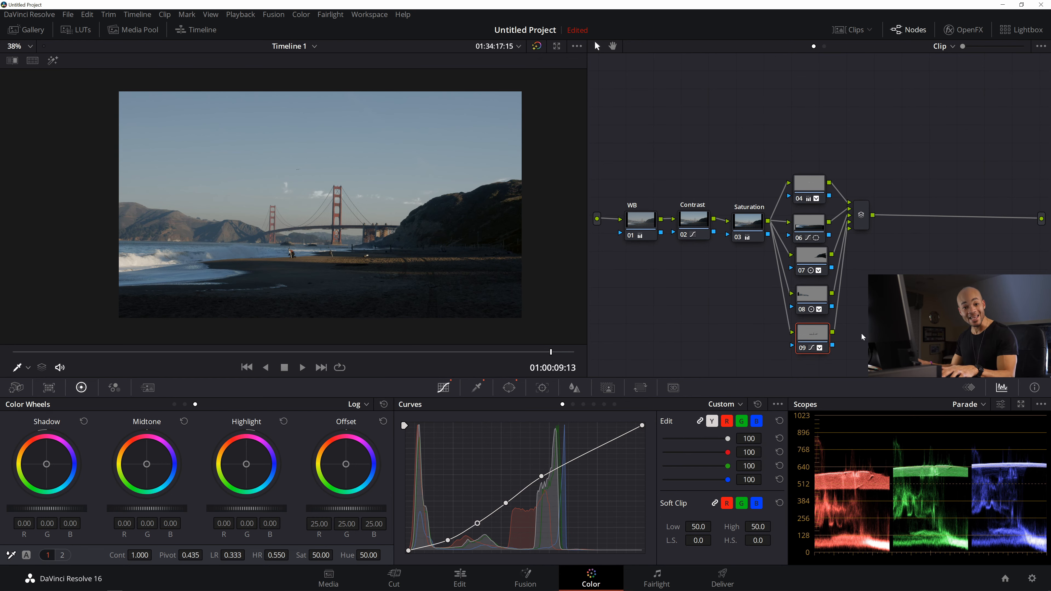
{"action": "key", "text": "ctrl+d"}
{"action": "key", "text": "ctrl+d"}
- Select all five parallel nodes and compare the image with them disabled and enabled together
{"action": "left_click_drag", "start_coordinate": [814, 136], "coordinate": [835, 356]}
{"action": "key", "text": "ctrl+d"}
{"action": "key", "text": "ctrl+d"}
{"action": "key", "text": "ctrl+d"}
{"action": "key", "text": "ctrl+d"}
{"action": "key", "text": "ctrl+d"}
{"action": "key", "text": "ctrl+d"}
{"action": "key", "text": "ctrl+d"}
{"action": "key", "text": "ctrl+d"}
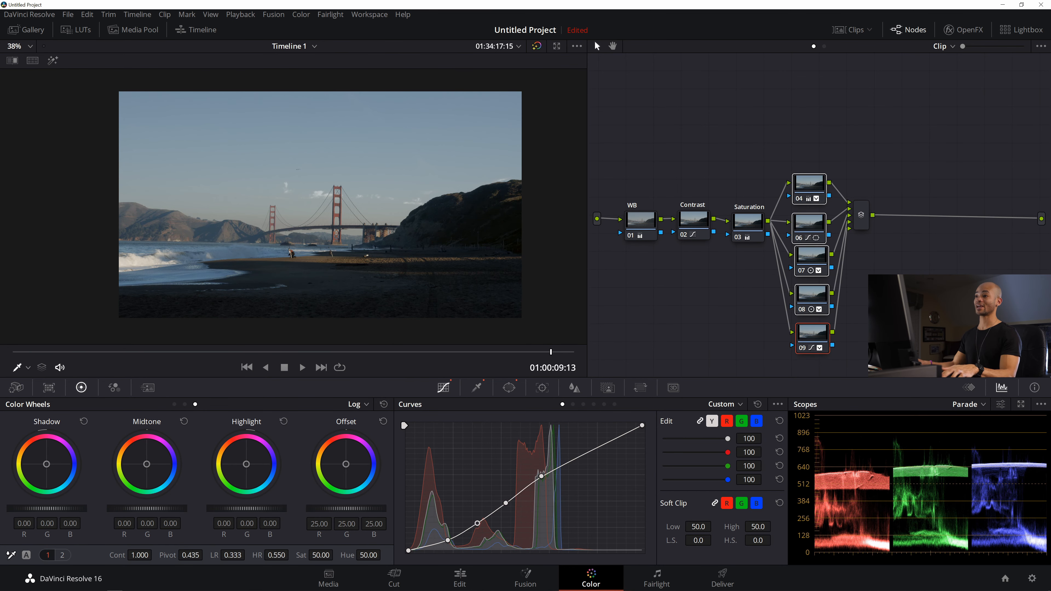
{"action": "key", "text": "ctrl+d"}
{"action": "key", "text": "ctrl+d"}
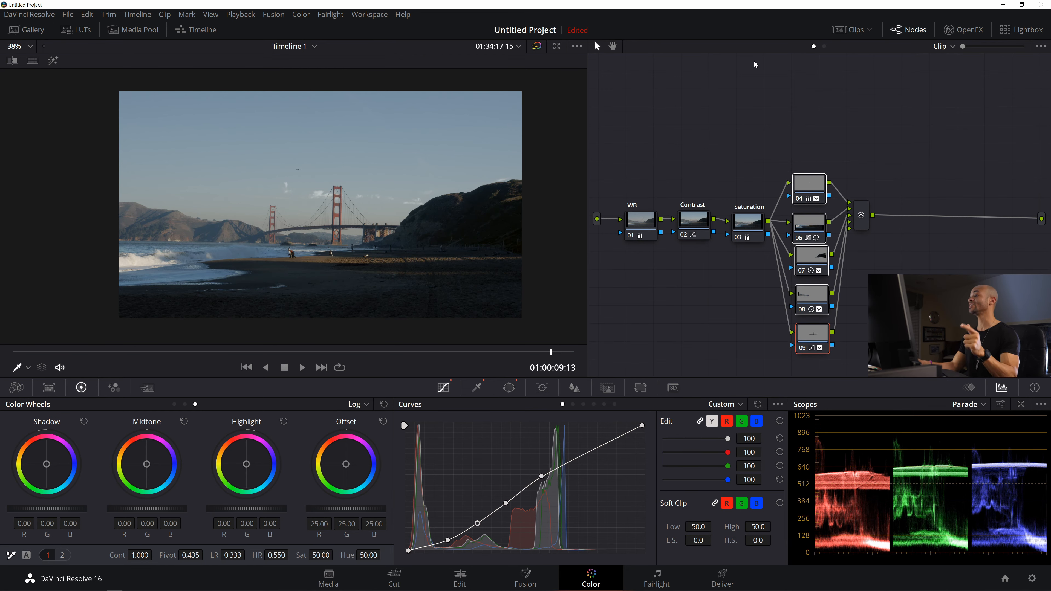
- Move the correction nodes and their mixer higher in the node graph to make room below node 09
{"action": "left_click_drag", "start_coordinate": [804, 116], "coordinate": [891, 324]}
{"action": "left_click_drag", "start_coordinate": [858, 219], "coordinate": [859, 192]}
{"action": "left_click_drag", "start_coordinate": [894, 135], "coordinate": [682, 355]}
{"action": "left_click", "coordinate": [646, 216]}
{"action": "left_click", "coordinate": [862, 174]}
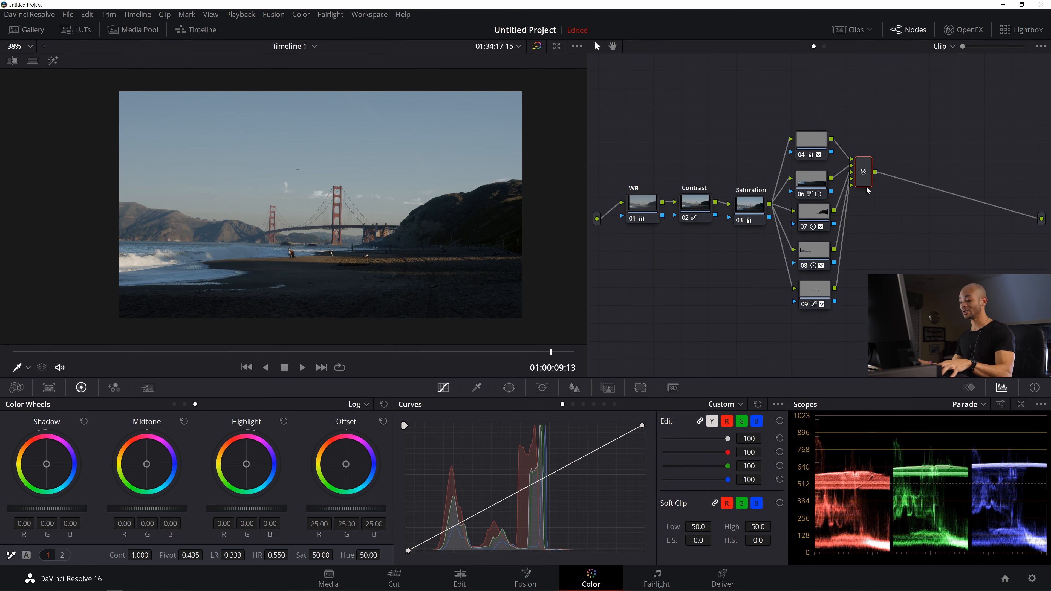
{"action": "key", "text": "alt+s"}
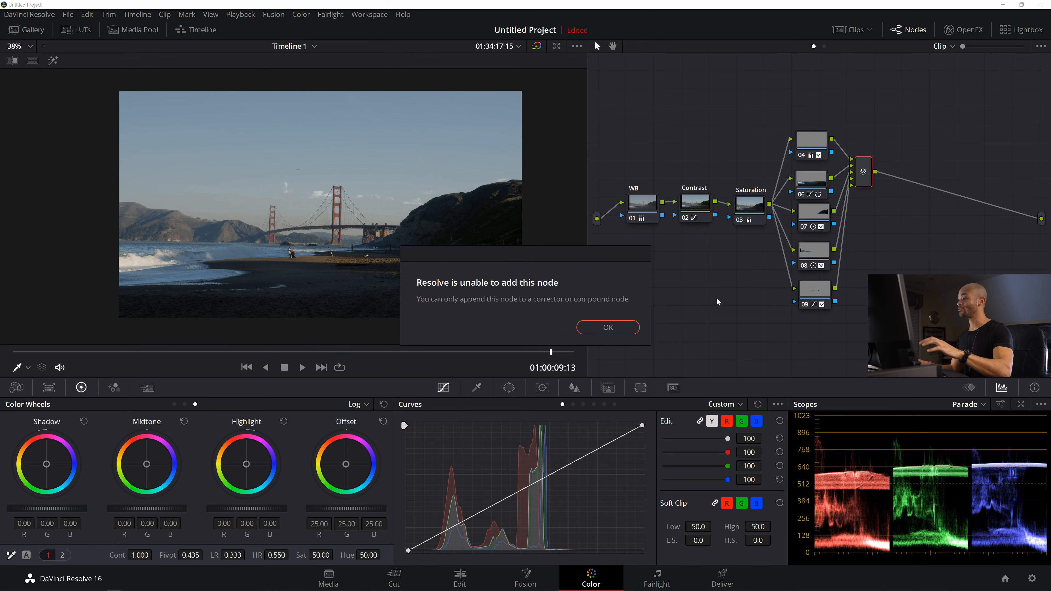
{"action": "left_click", "coordinate": [609, 328]}
{"action": "left_click", "coordinate": [765, 213]}
{"action": "key", "text": "alt+l"}
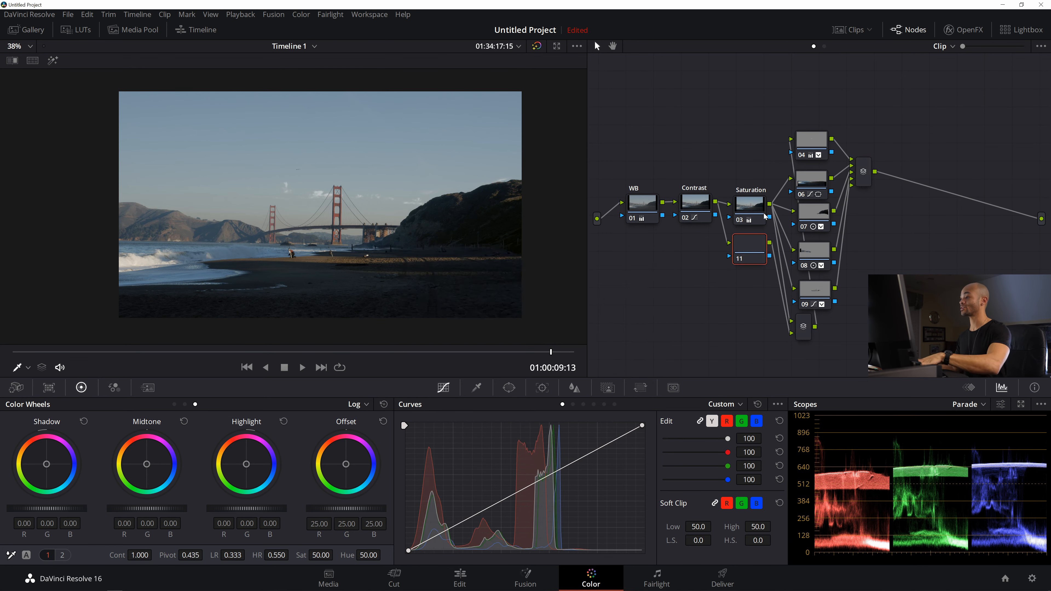
{"action": "key", "text": "ctrl+z"}
- Add another parallel node based on node 09 and place it directly below that node
{"action": "left_click", "coordinate": [819, 290]}
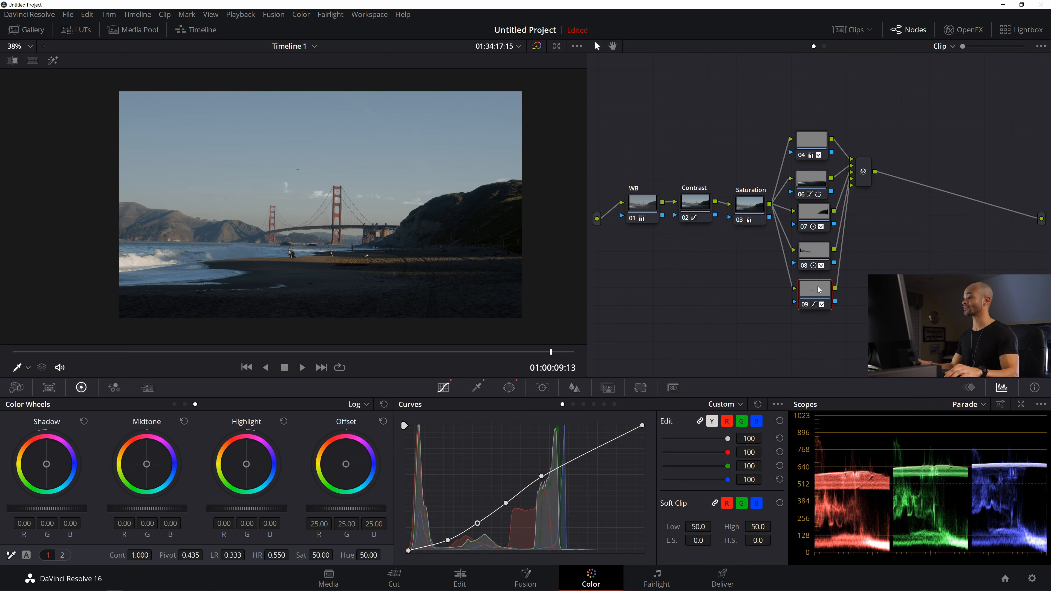
{"action": "key", "text": "alt+p"}
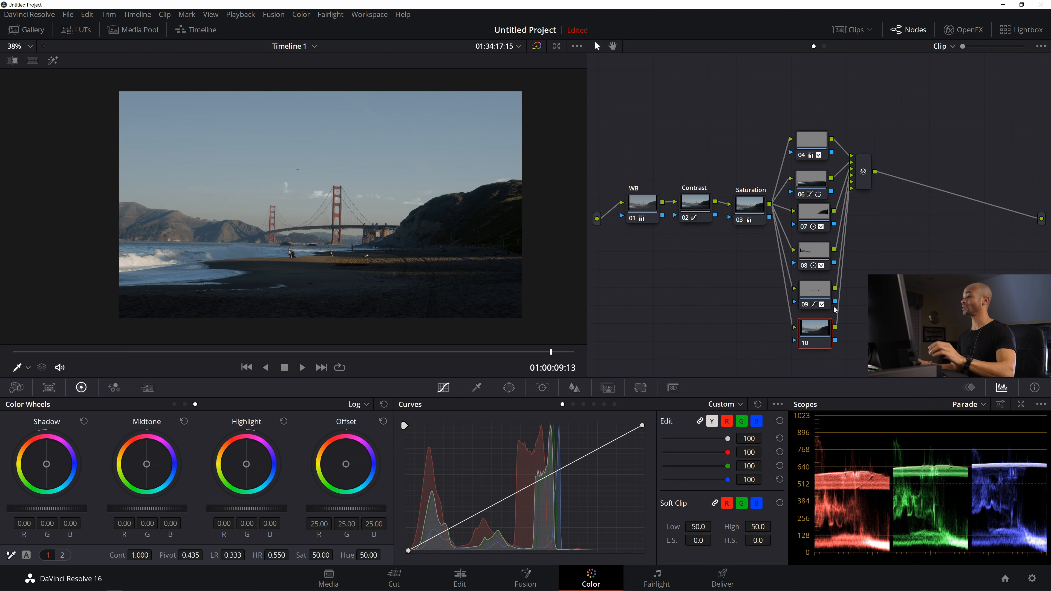
{"action": "left_click_drag", "start_coordinate": [820, 333], "coordinate": [821, 336]}
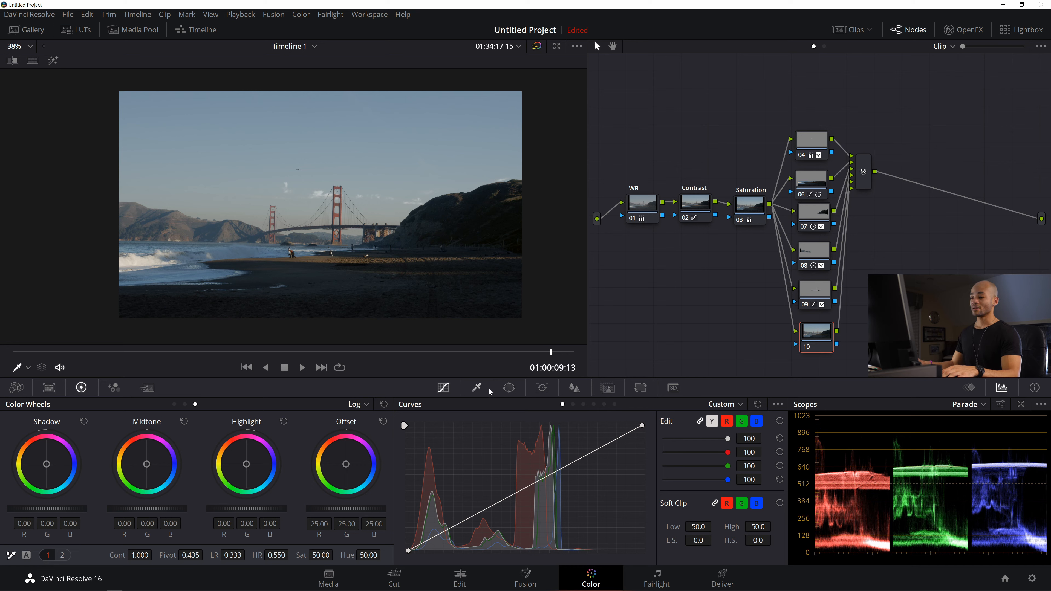
- Draw a wide circle window around the bridge on node 10, with size 17.49, aspect 88.41 and softness 7.77
{"action": "scroll", "coordinate": [284, 228], "scroll_direction": "up", "scroll_amount": 2}
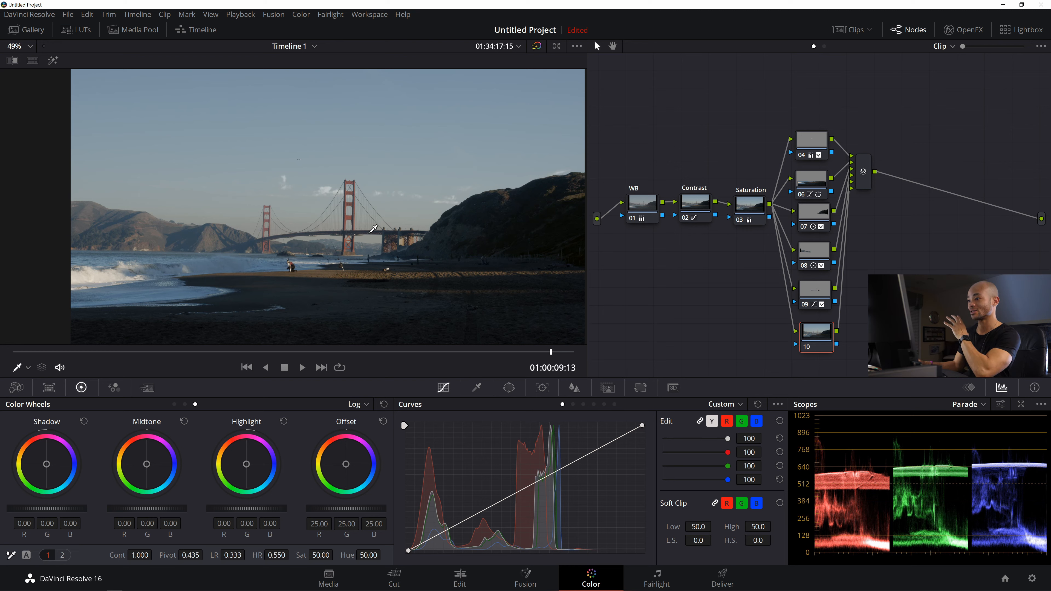
{"action": "scroll", "coordinate": [299, 221], "scroll_direction": "down", "scroll_amount": 1}
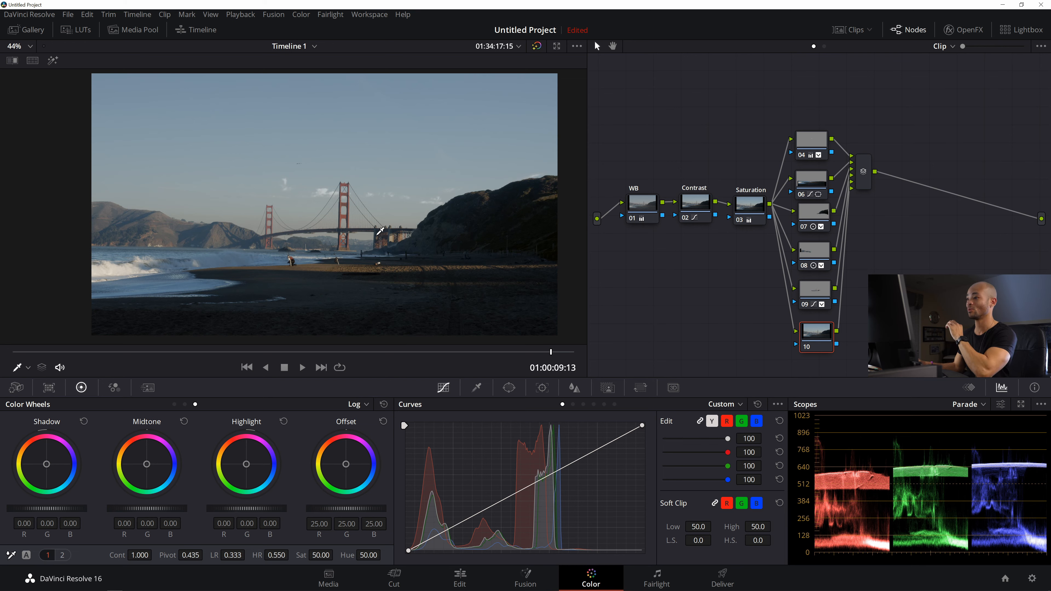
{"action": "scroll", "coordinate": [381, 230], "scroll_direction": "down", "scroll_amount": 1}
{"action": "left_click", "coordinate": [509, 388]}
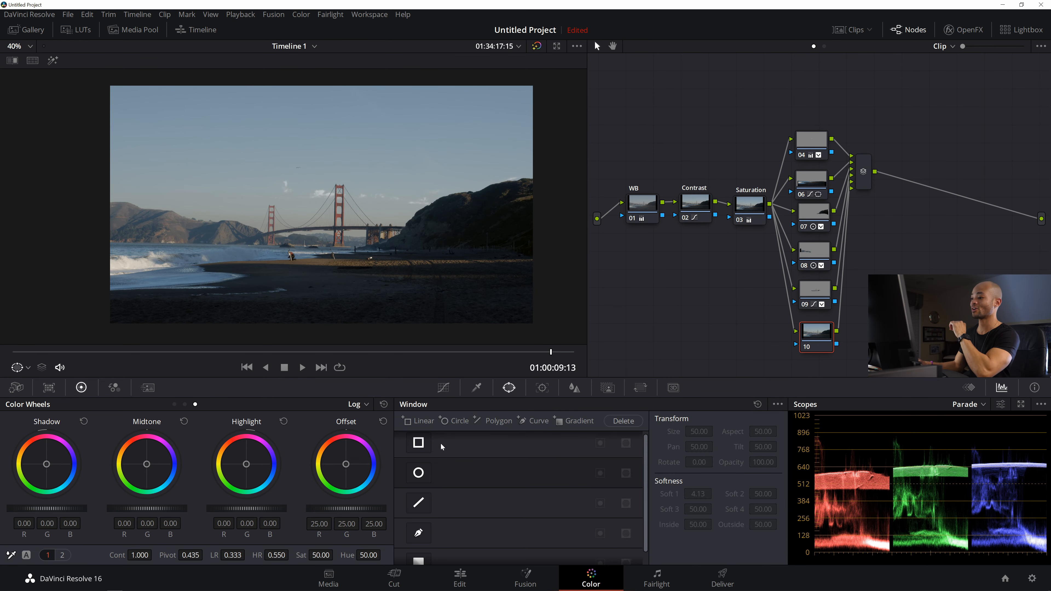
{"action": "left_click", "coordinate": [419, 474]}
{"action": "left_click_drag", "start_coordinate": [339, 176], "coordinate": [422, 231]}
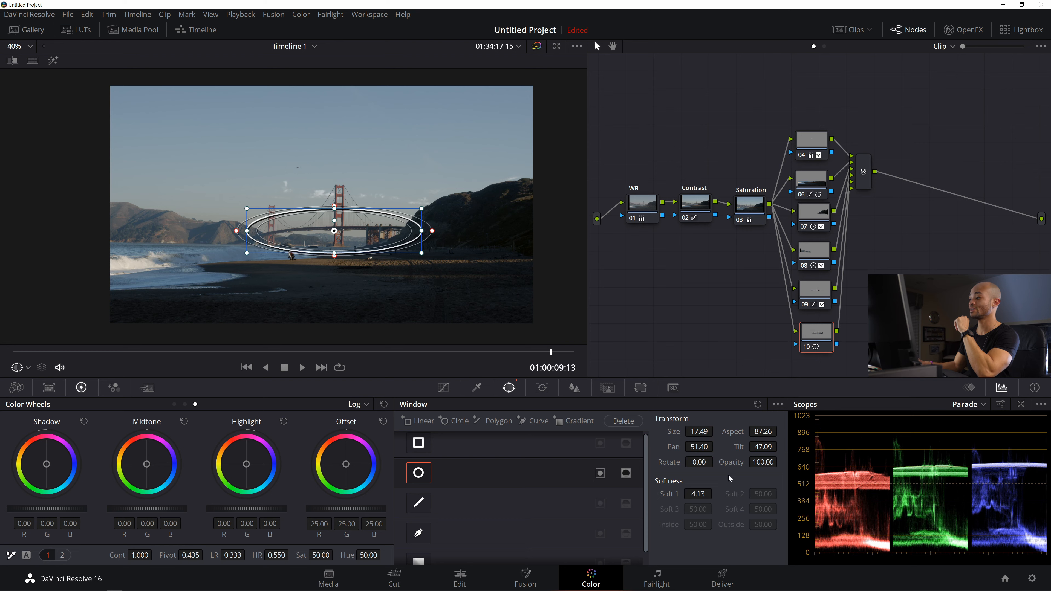
{"action": "left_click_drag", "start_coordinate": [715, 492], "coordinate": [715, 493]}
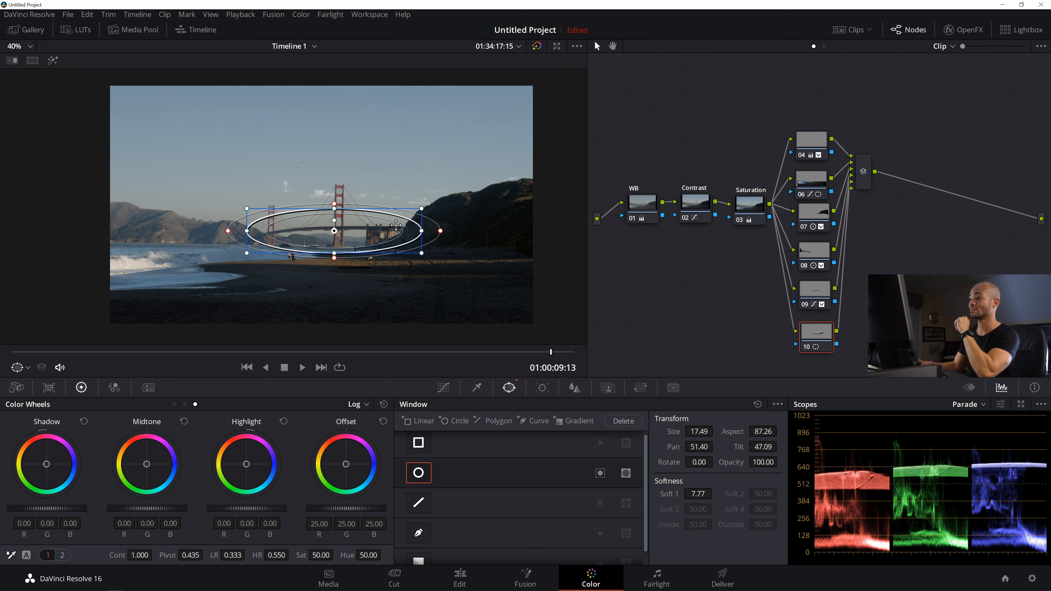
{"action": "left_click_drag", "start_coordinate": [248, 232], "coordinate": [236, 233]}
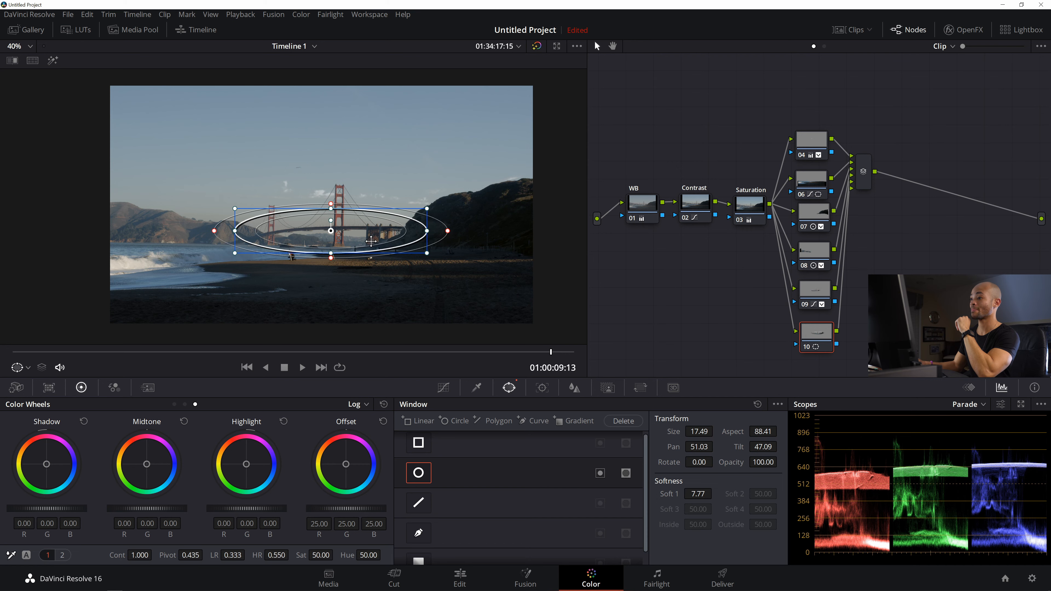
{"action": "left_click_drag", "start_coordinate": [371, 241], "coordinate": [372, 240]}
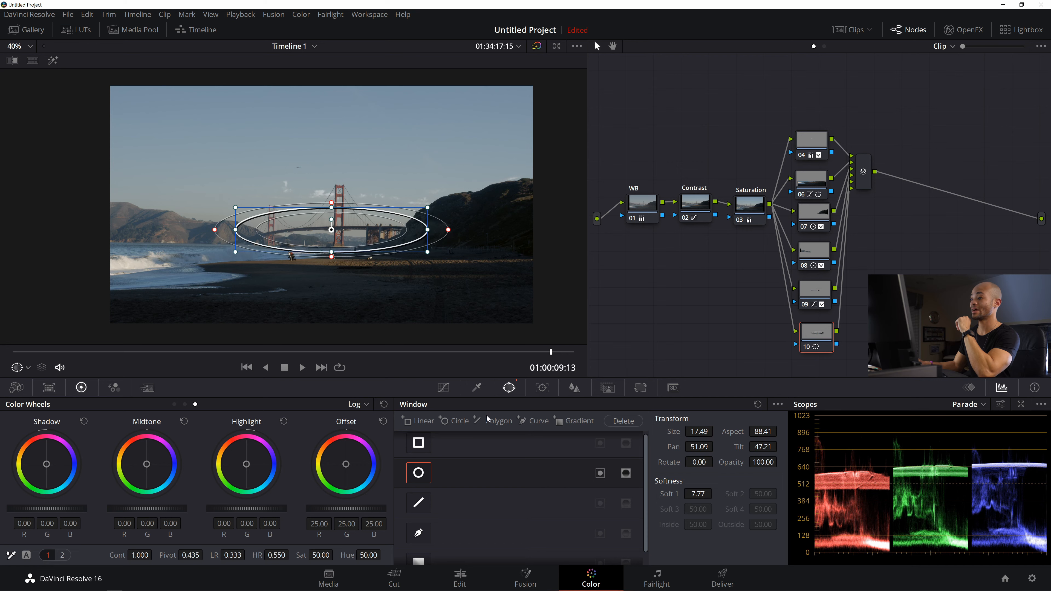
- Highlight node 10's selection and qualify its bright areas with luminance Low 60.9 and L. Soft 1.6
{"action": "left_click", "coordinate": [477, 387]}
{"action": "left_click", "coordinate": [53, 60]}
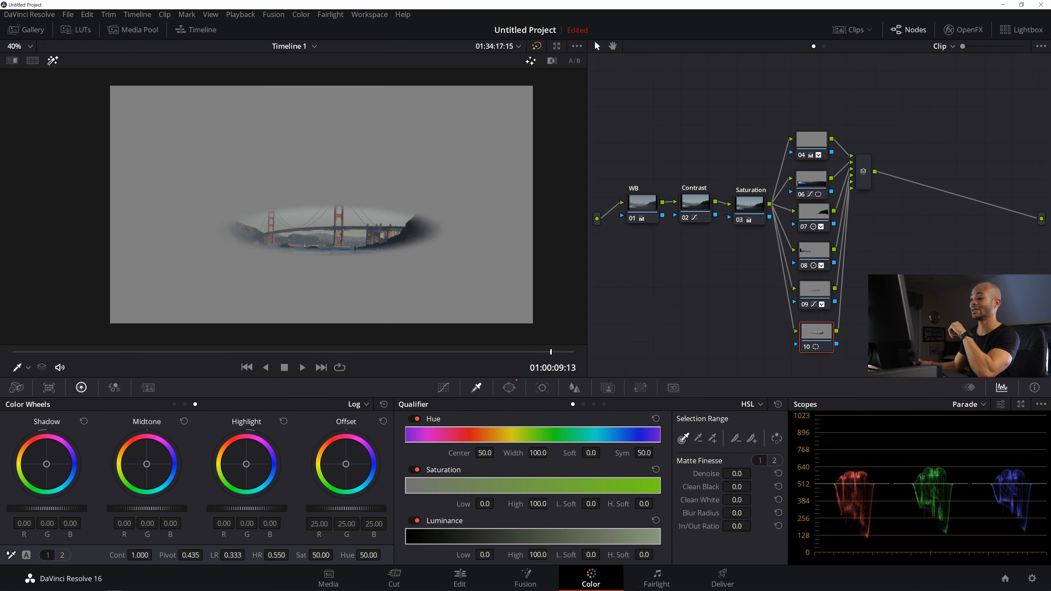
{"action": "left_click_drag", "start_coordinate": [485, 555], "coordinate": [497, 554]}
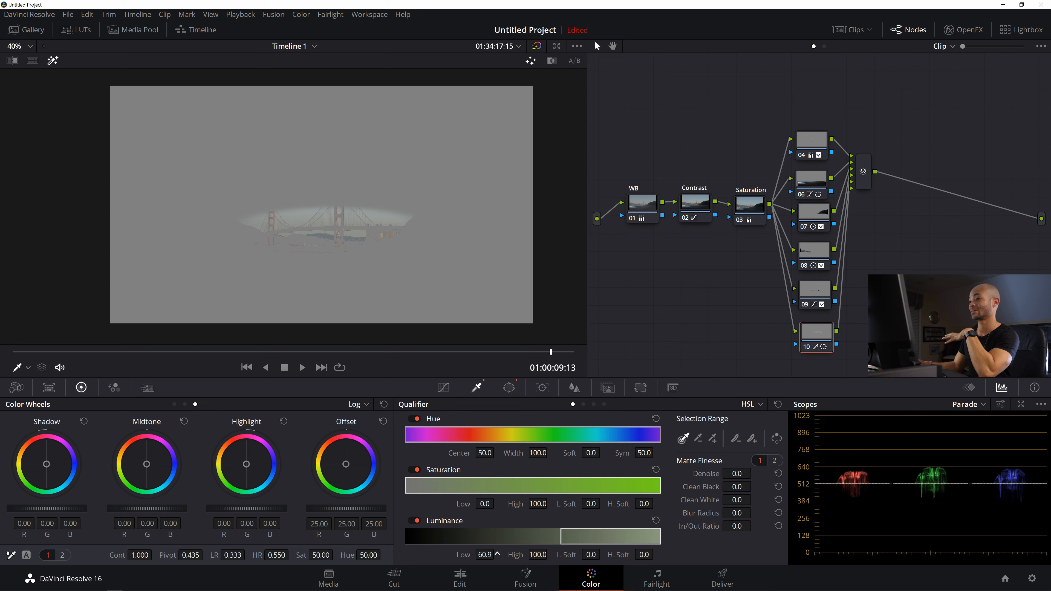
{"action": "left_click_drag", "start_coordinate": [498, 554], "coordinate": [498, 554]}
{"action": "left_click_drag", "start_coordinate": [592, 554], "coordinate": [603, 554]}
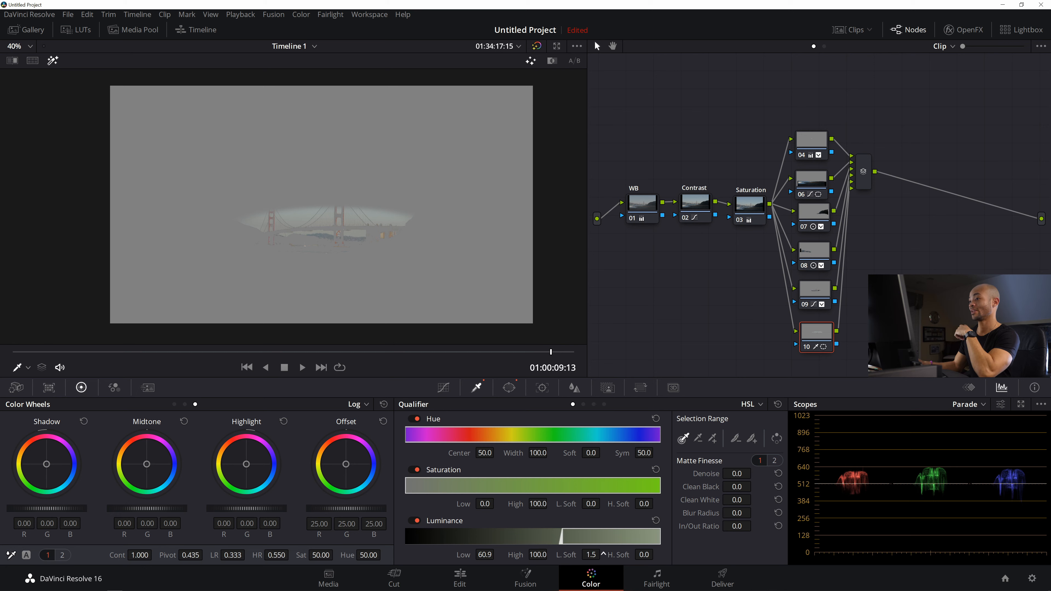
- Refine node 10's matte with Denoise 1.3 and Blur Radius 1.7, and turn off the highlight view
{"action": "left_click_drag", "start_coordinate": [744, 474], "coordinate": [747, 475]}
{"action": "left_click_drag", "start_coordinate": [738, 514], "coordinate": [738, 513]}
{"action": "left_click", "coordinate": [53, 61]}
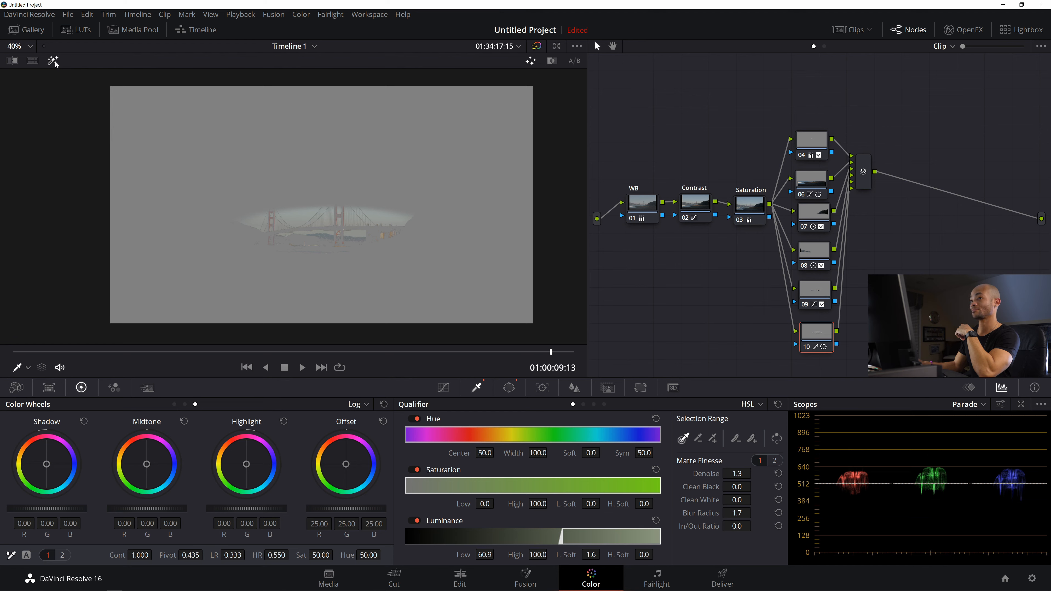
- Shrink node 10's circle window to size 13.15 and raise its softness to 26.25, checking the highlighted mask
{"action": "left_click", "coordinate": [509, 388]}
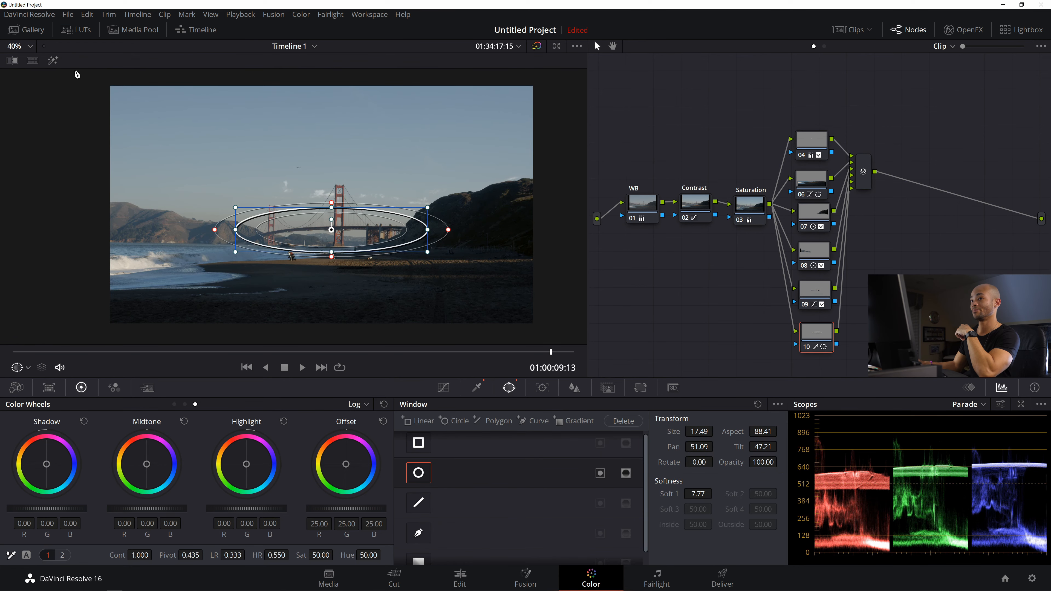
{"action": "left_click_drag", "start_coordinate": [715, 493], "coordinate": [719, 493]}
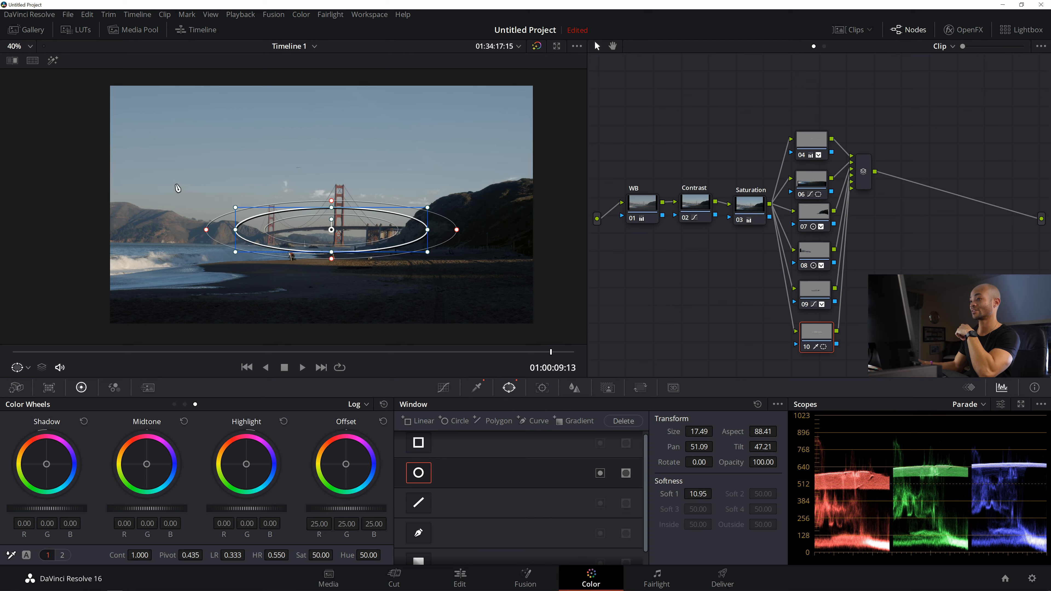
{"action": "left_click", "coordinate": [53, 60]}
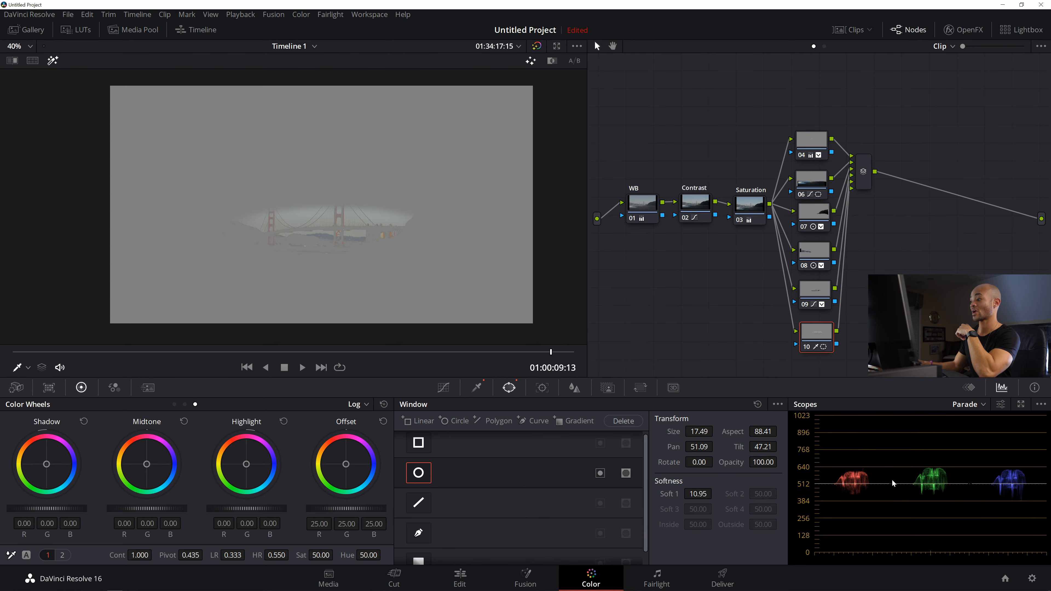
{"action": "left_click_drag", "start_coordinate": [712, 496], "coordinate": [715, 493]}
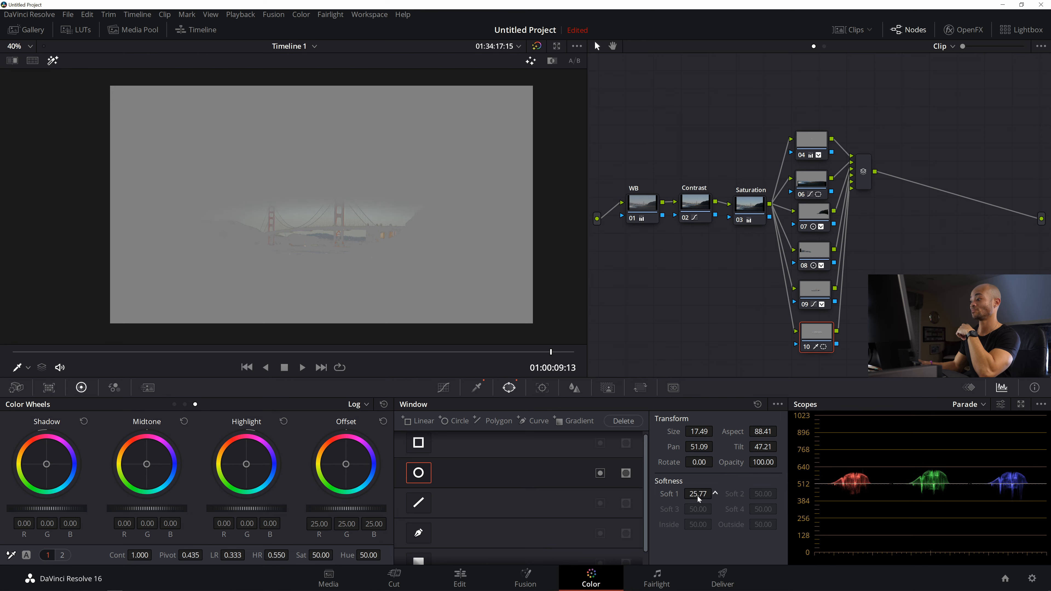
{"action": "mouse_move", "coordinate": [699, 431]}
{"action": "left_mouse_down"}
{"action": "mouse_move", "coordinate": [685, 431]}
{"action": "mouse_move", "coordinate": [700, 432]}
{"action": "left_mouse_up"}
{"action": "left_click_drag", "start_coordinate": [699, 495], "coordinate": [704, 495]}
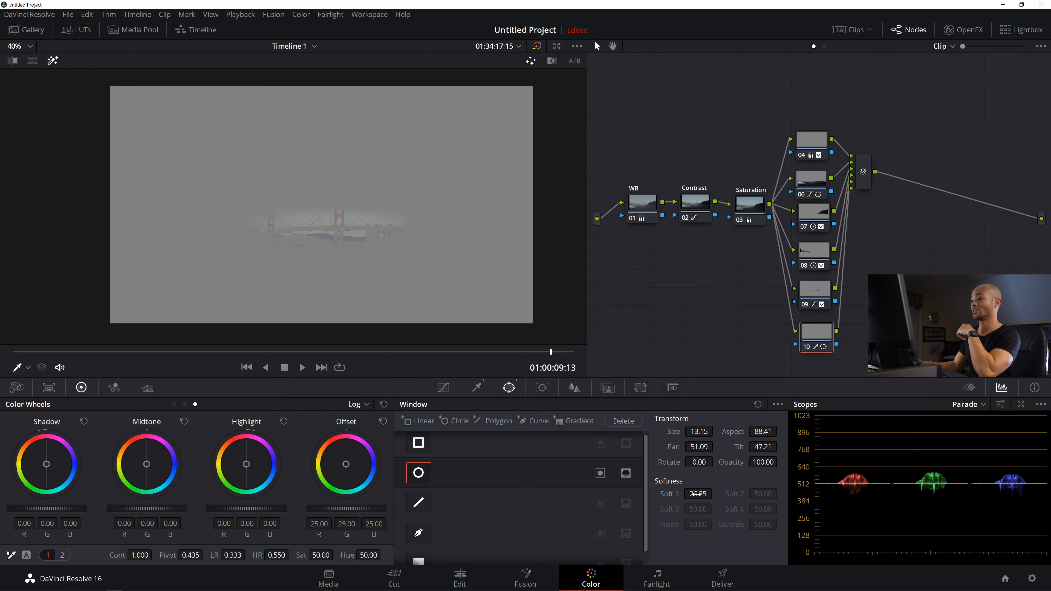
{"action": "left_click", "coordinate": [54, 60]}
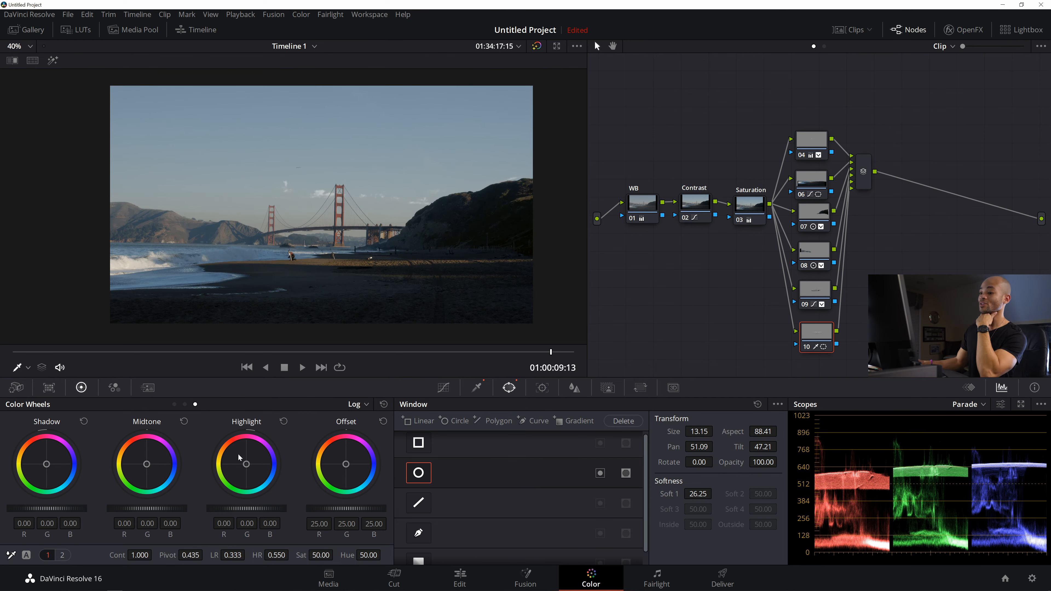
- Warm node 10 toward orange, with highlights at 0.34, -0.06, -0.41 and midtones at 0.10, -0.02, -0.11
{"action": "left_click_drag", "start_coordinate": [246, 466], "coordinate": [238, 456]}
{"action": "left_click_drag", "start_coordinate": [145, 470], "coordinate": [140, 455]}
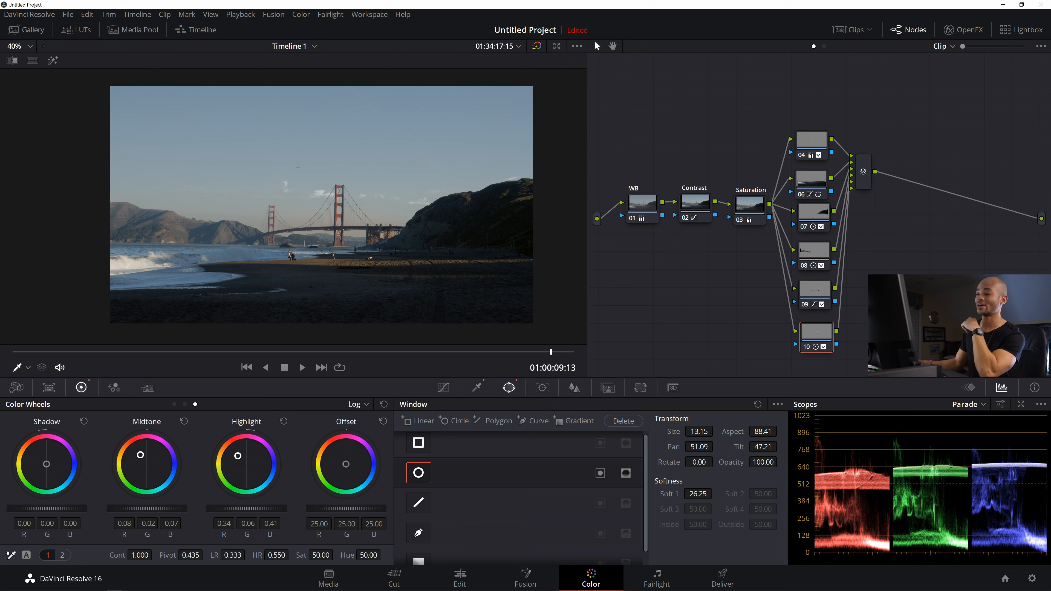
{"action": "left_click_drag", "start_coordinate": [141, 455], "coordinate": [137, 453]}
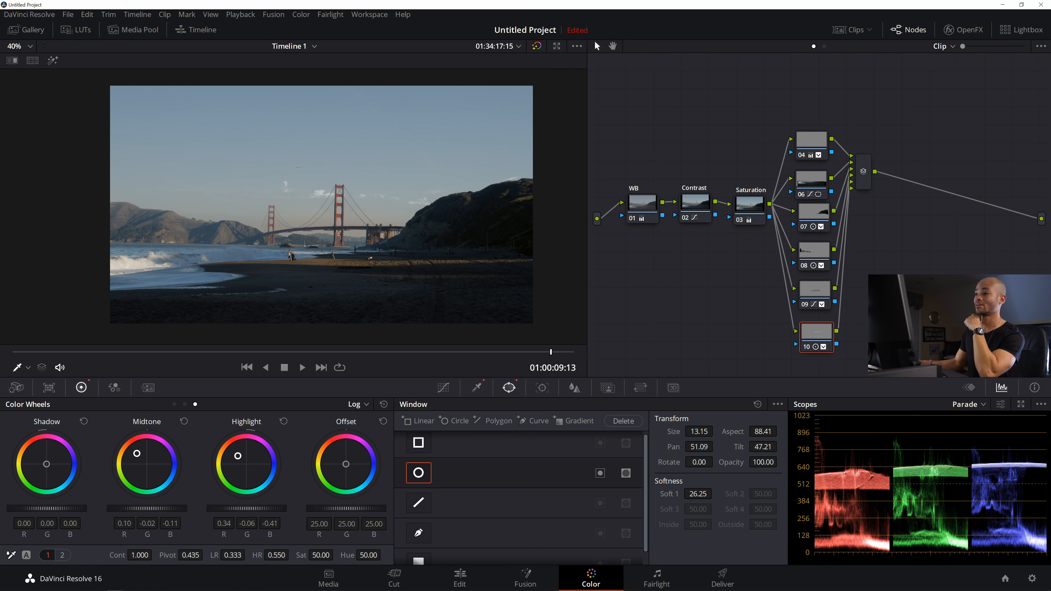
- Compare the bridge area with node 10's warm correction disabled and enabled
{"action": "key", "text": "ctrl+d"}
{"action": "key", "text": "ctrl+d"}
{"action": "key", "text": "ctrl+d"}
{"action": "key", "text": "ctrl+d"}
{"action": "key", "text": "ctrl+d"}
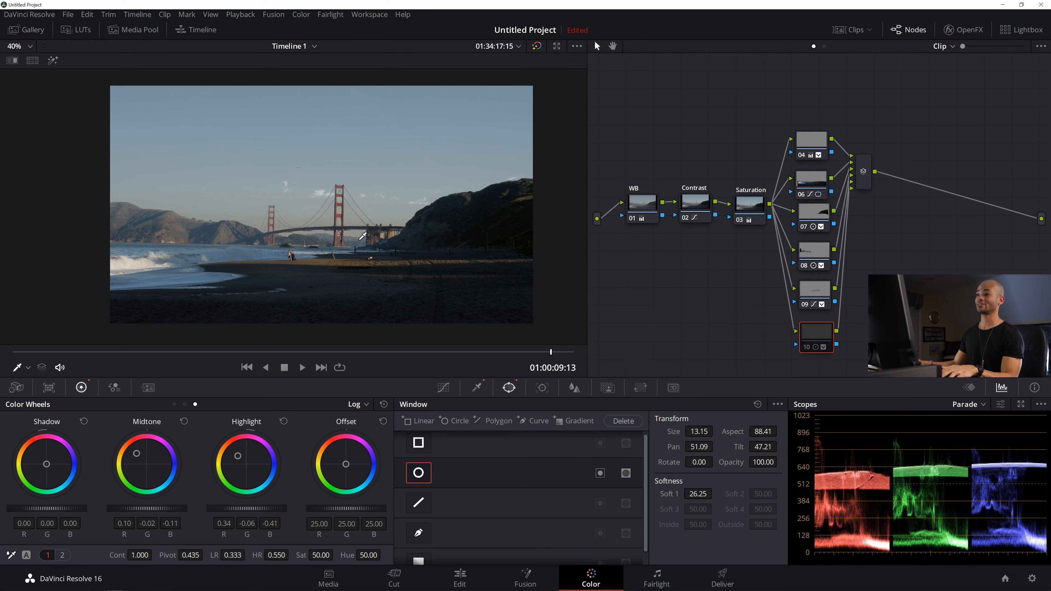
{"action": "key", "text": "ctrl+d"}
{"action": "scroll", "coordinate": [363, 236], "scroll_direction": "up", "scroll_amount": 2}
{"action": "key", "text": "ctrl+d"}
{"action": "key", "text": "ctrl+d"}
{"action": "key", "text": "ctrl+d"}
{"action": "key", "text": "ctrl+d"}
{"action": "key", "text": "ctrl+d"}
{"action": "key", "text": "ctrl+d"}
{"action": "scroll", "coordinate": [413, 252], "scroll_direction": "down", "scroll_amount": 3}
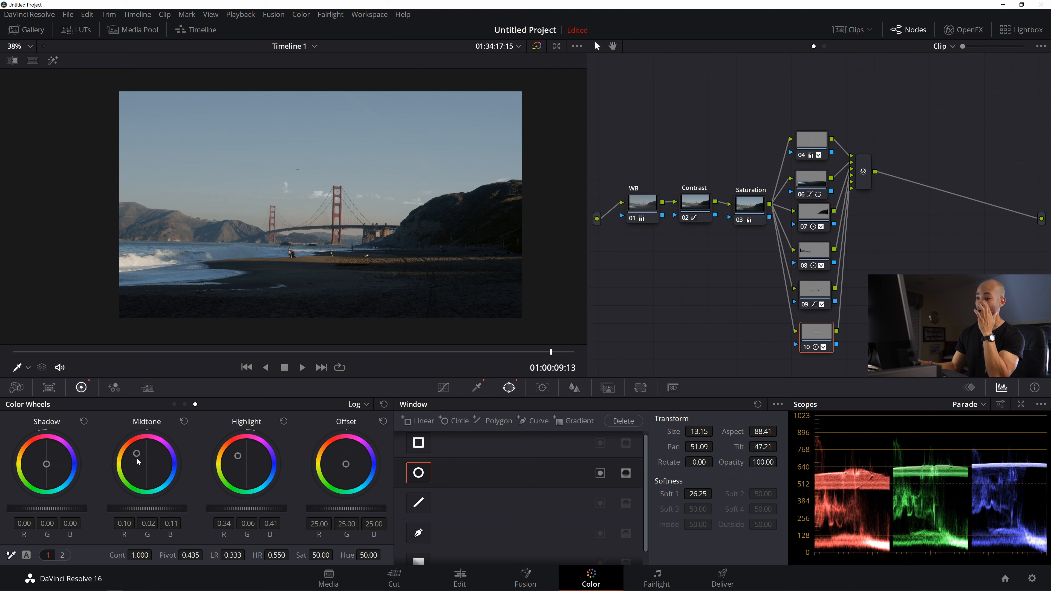
- Reduce node 10's midtone warmth to 0.05, -0.01, -0.06 and check the whole image
{"action": "left_click_drag", "start_coordinate": [138, 456], "coordinate": [142, 460]}
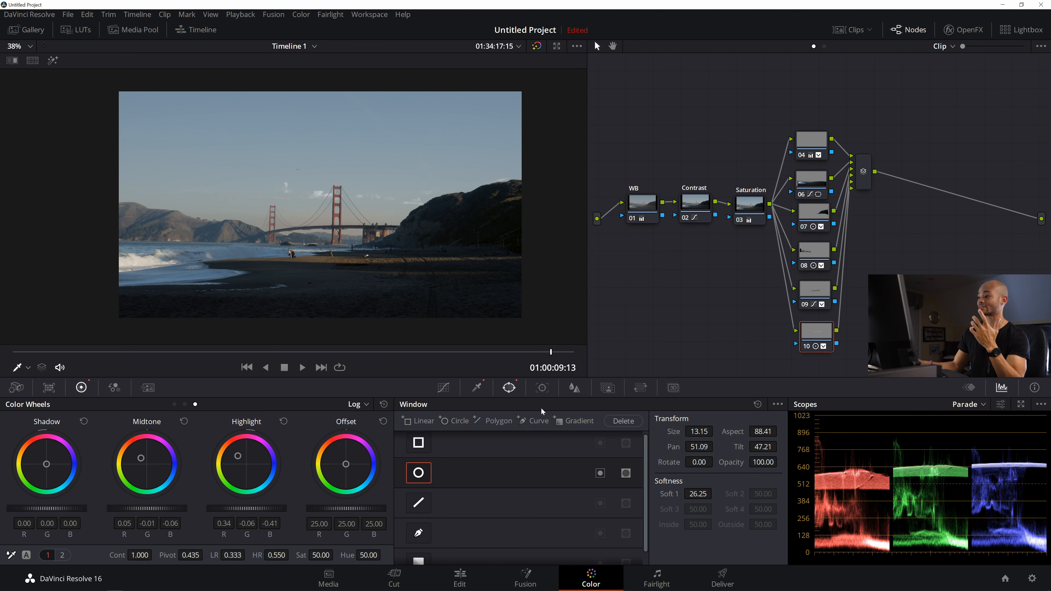
{"action": "scroll", "coordinate": [312, 251], "scroll_direction": "down", "scroll_amount": 2}
{"action": "scroll", "coordinate": [353, 282], "scroll_direction": "up", "scroll_amount": 1}
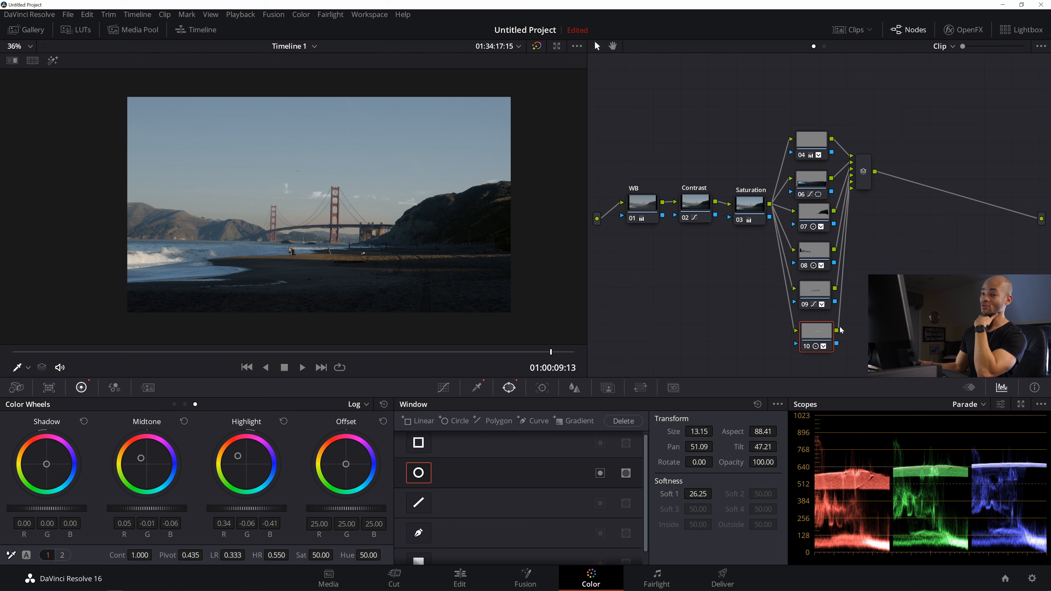
- Enlarge node 10's circle window to size 45.55
{"action": "scroll", "coordinate": [392, 217], "scroll_direction": "up", "scroll_amount": 3}
{"action": "scroll", "coordinate": [385, 240], "scroll_direction": "down", "scroll_amount": 2}
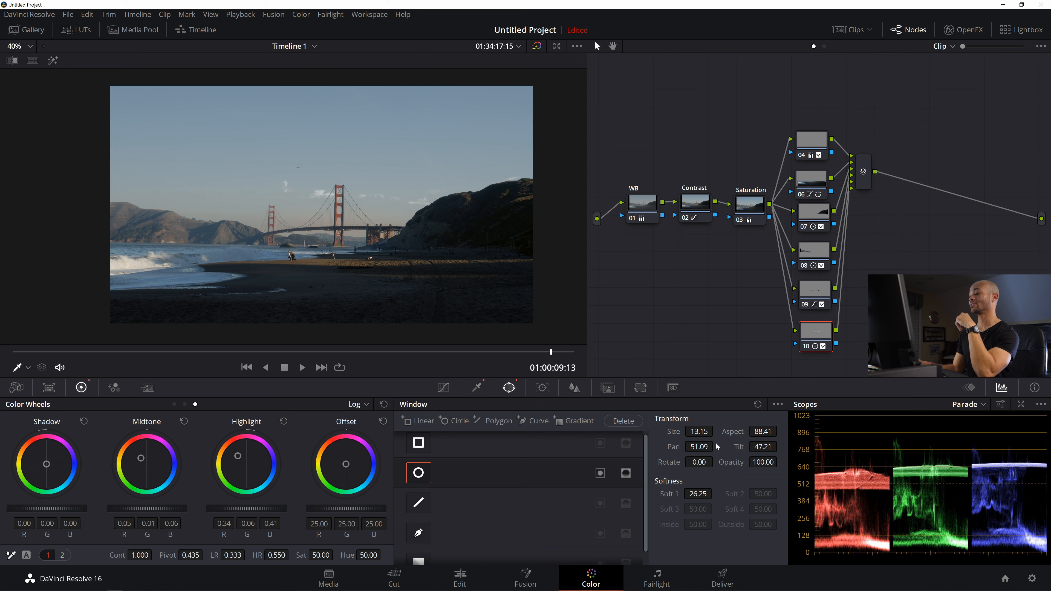
{"action": "left_click_drag", "start_coordinate": [708, 431], "coordinate": [739, 432]}
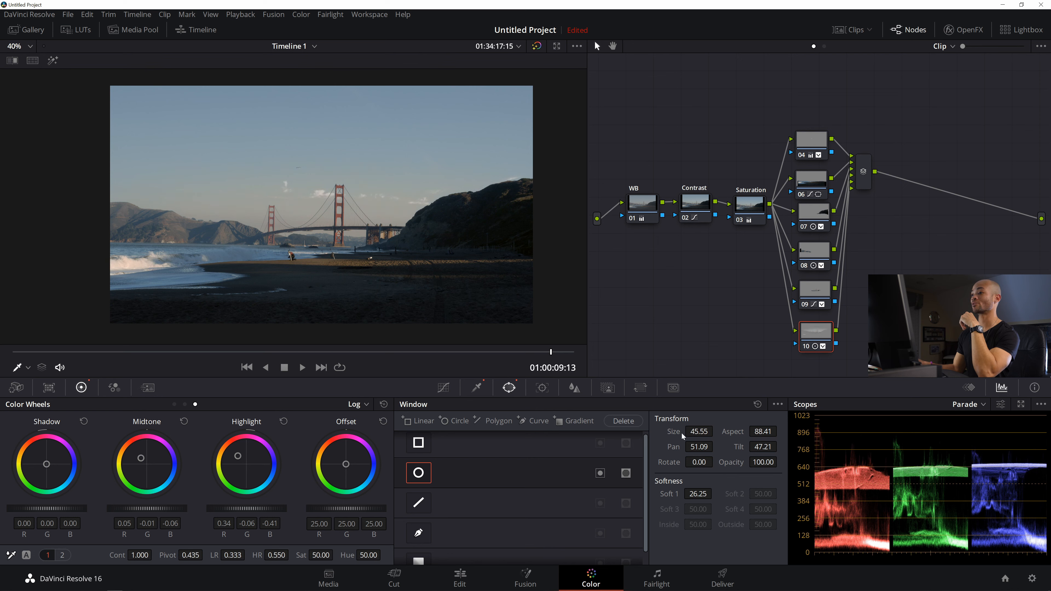
- Tighten node 10's circle window to softness 24.59 and size 41.73
{"action": "left_click_drag", "start_coordinate": [715, 494], "coordinate": [715, 493]}
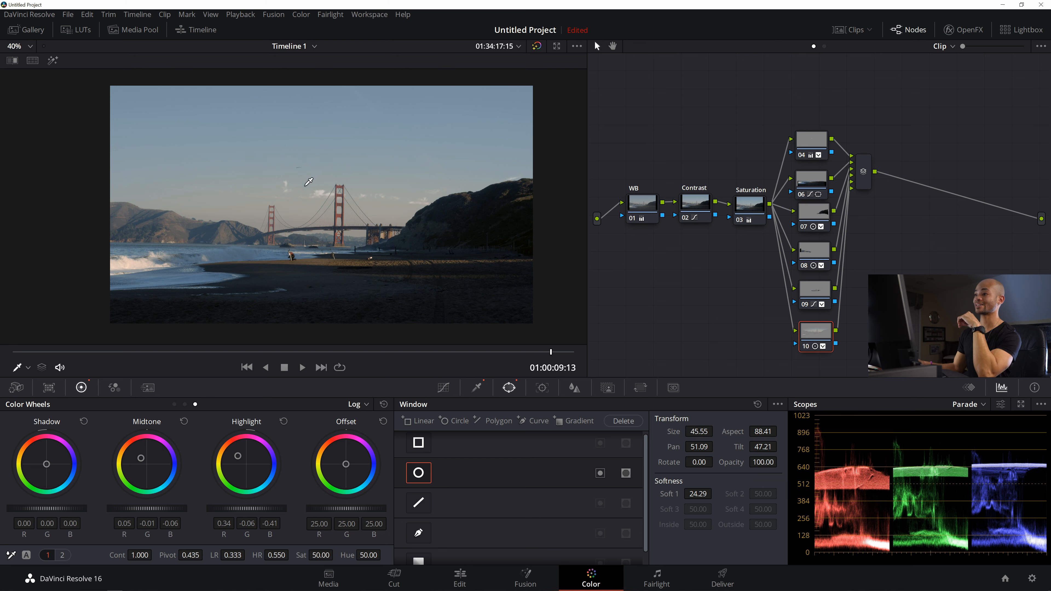
{"action": "left_click_drag", "start_coordinate": [704, 494], "coordinate": [715, 493]}
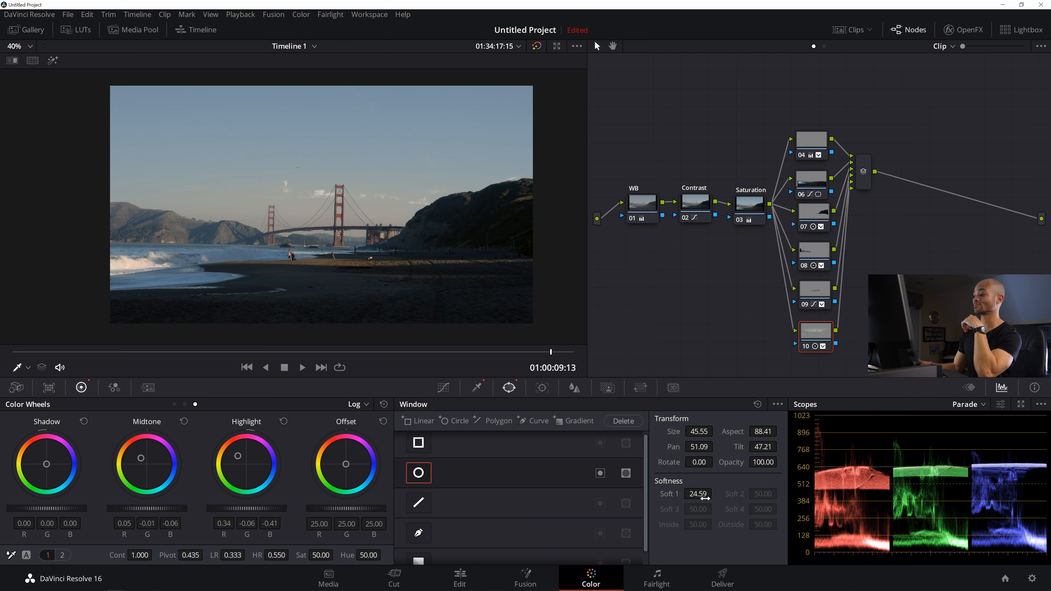
{"action": "left_click_drag", "start_coordinate": [699, 432], "coordinate": [688, 432]}
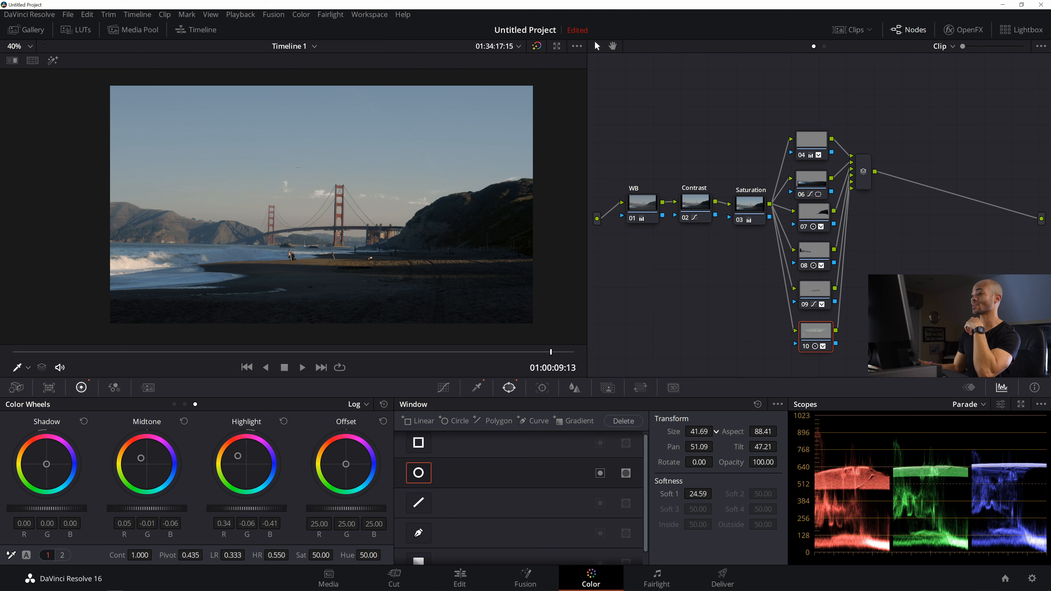
{"action": "mouse_move", "coordinate": [699, 432]}
{"action": "left_mouse_down"}
{"action": "mouse_move", "coordinate": [720, 431]}
{"action": "mouse_move", "coordinate": [687, 432]}
{"action": "left_mouse_up"}
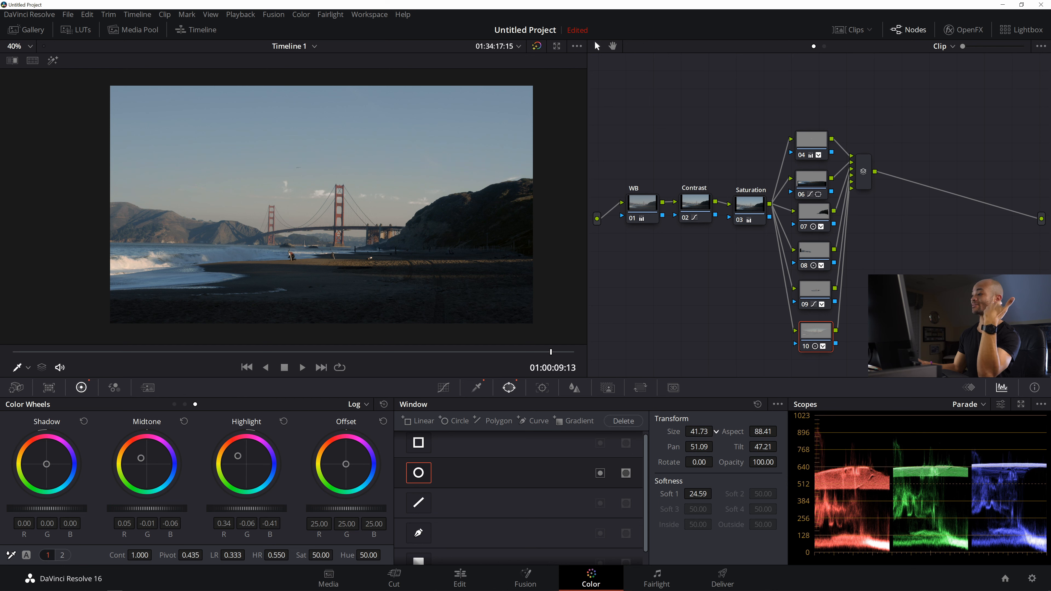
- Add a serial node after the layer mixer and place it in line before the output
{"action": "left_click", "coordinate": [864, 182]}
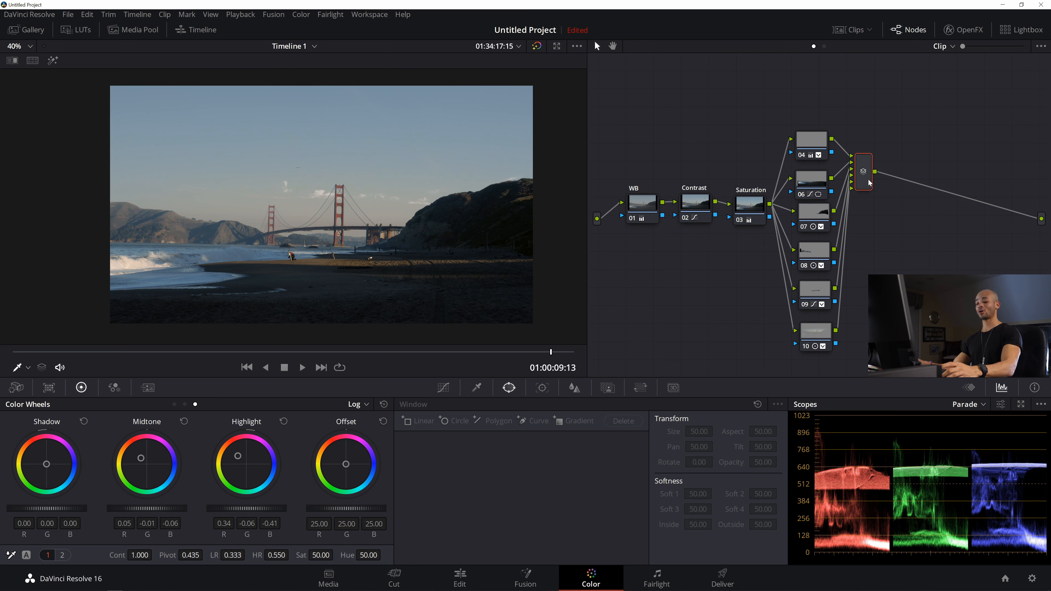
{"action": "key", "text": "alt+s"}
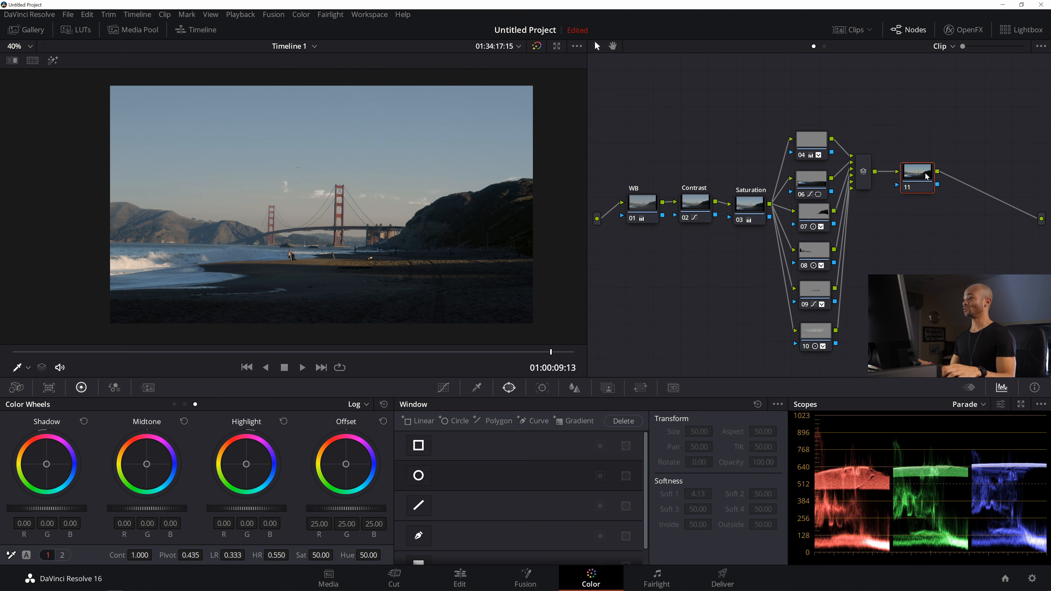
{"action": "left_click_drag", "start_coordinate": [926, 176], "coordinate": [926, 180]}
- Compare the image with parallel nodes 04 and 06 to 10 disabled and enabled together, and play the clip
{"action": "left_click_drag", "start_coordinate": [781, 103], "coordinate": [872, 340]}
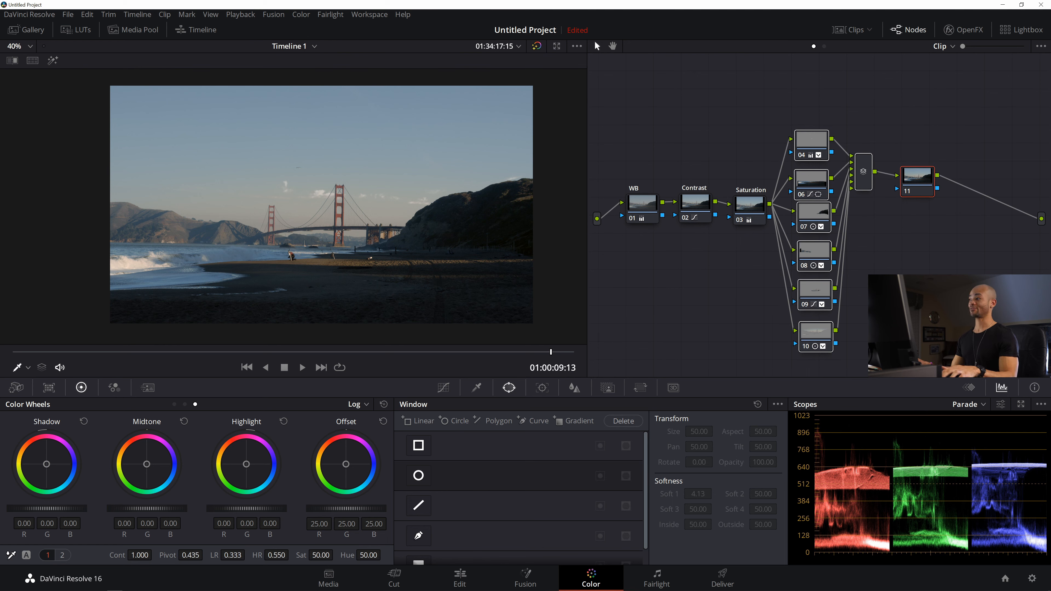
{"action": "left_click", "coordinate": [891, 231]}
{"action": "left_click_drag", "start_coordinate": [814, 119], "coordinate": [855, 349]}
{"action": "key", "text": "ctrl+d"}
{"action": "key", "text": "ctrl+d"}
{"action": "key", "text": "ctrl+d"}
{"action": "key", "text": "ctrl+d"}
{"action": "key", "text": "ctrl+d"}
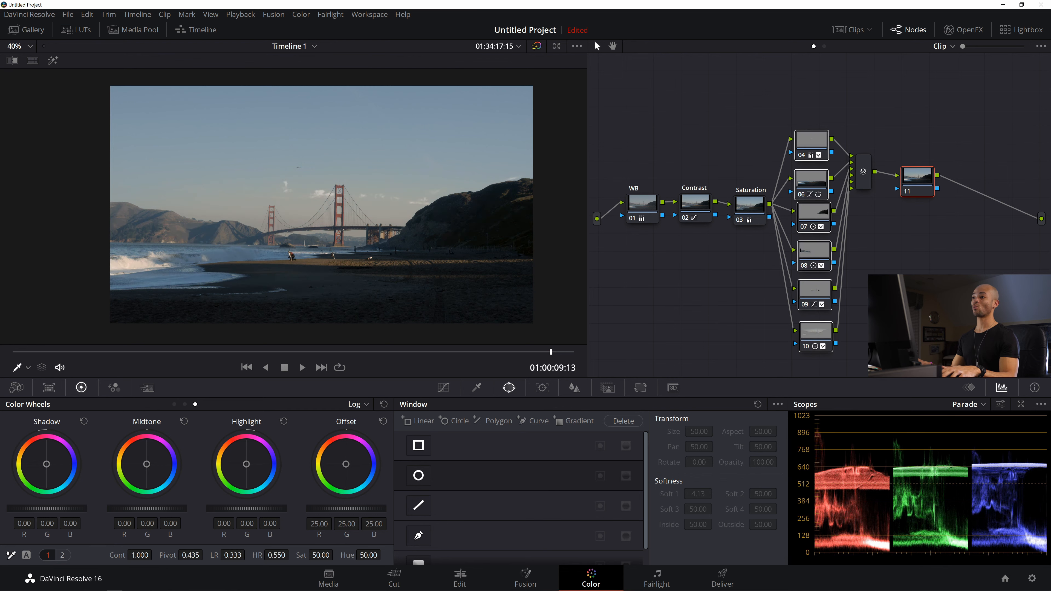
{"action": "key", "text": "ctrl+d"}
{"action": "key", "text": "ctrl+d"}
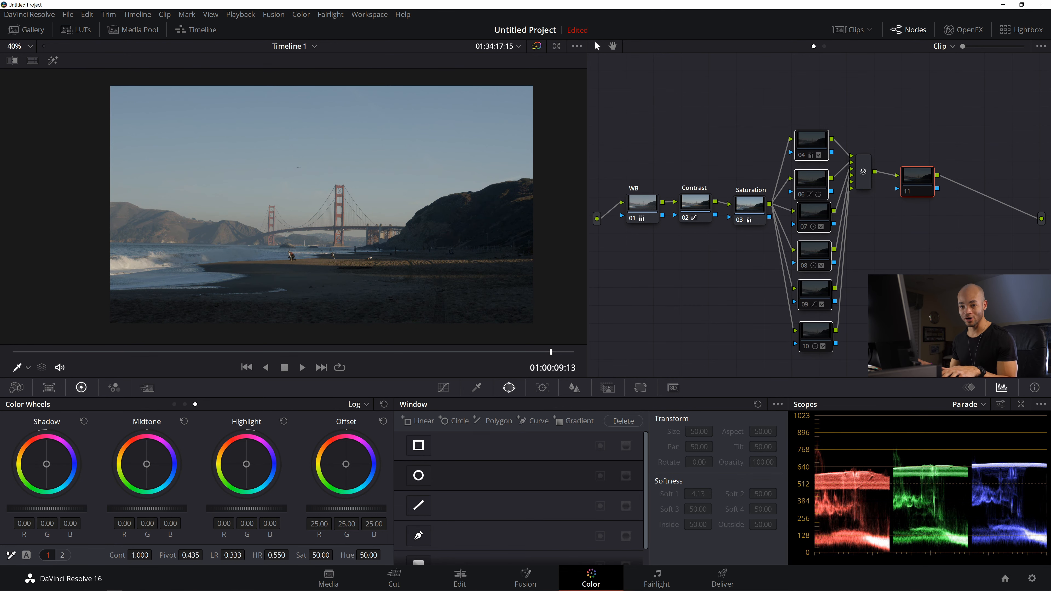
{"action": "key", "text": "ctrl+d"}
{"action": "key", "text": "ctrl+d"}
{"action": "key", "text": "ctrl+d"}
{"action": "key", "text": "ctrl+d"}
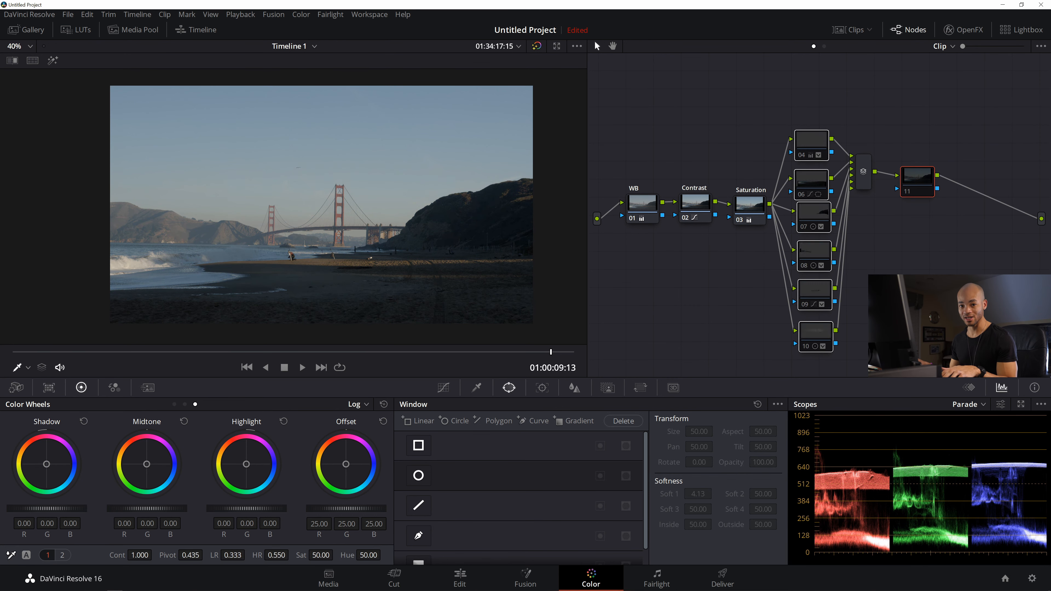
{"action": "key", "text": "ctrl+d"}
{"action": "key", "text": "ctrl+d"}
{"action": "key", "text": "ctrl+d"}
{"action": "key", "text": "ctrl+d"}
{"action": "key", "text": "ctrl+d"}
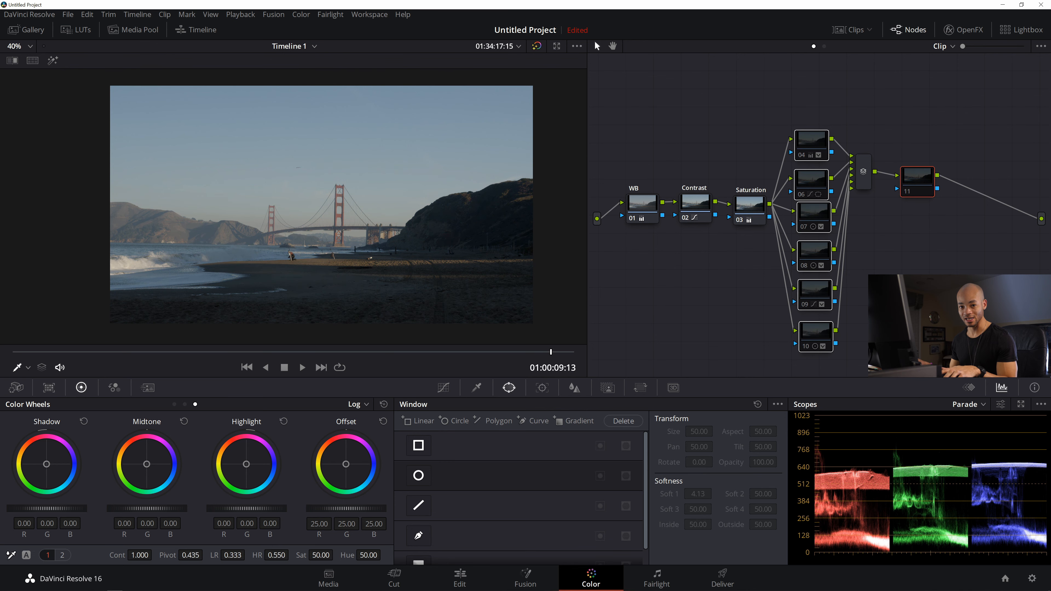
{"action": "key", "text": "ctrl+d"}
{"action": "key", "text": "ctrl+d"}
{"action": "key", "text": "ctrl+d"}
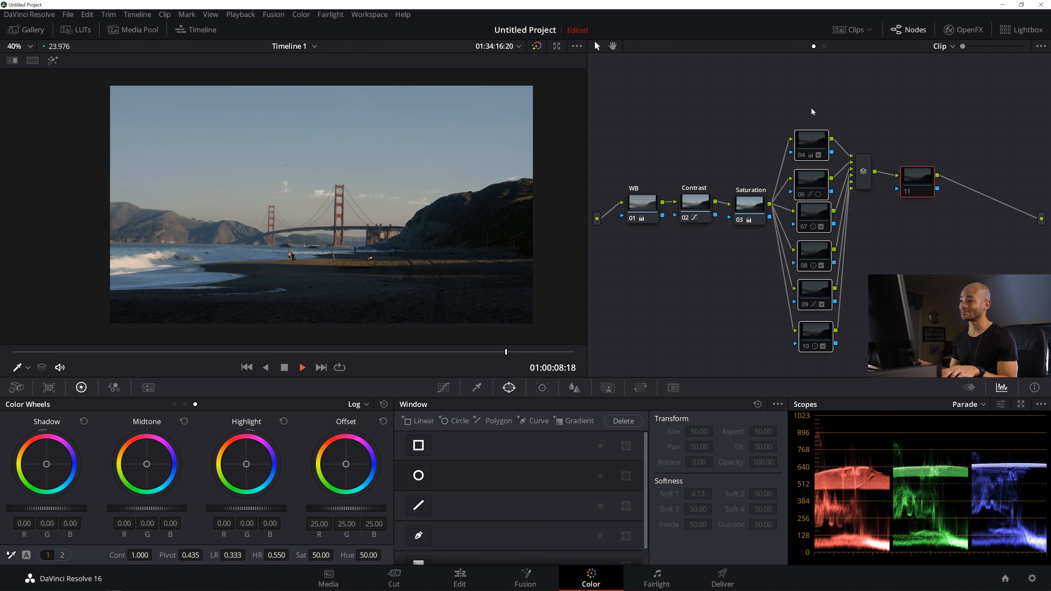
{"action": "key", "text": "space"}
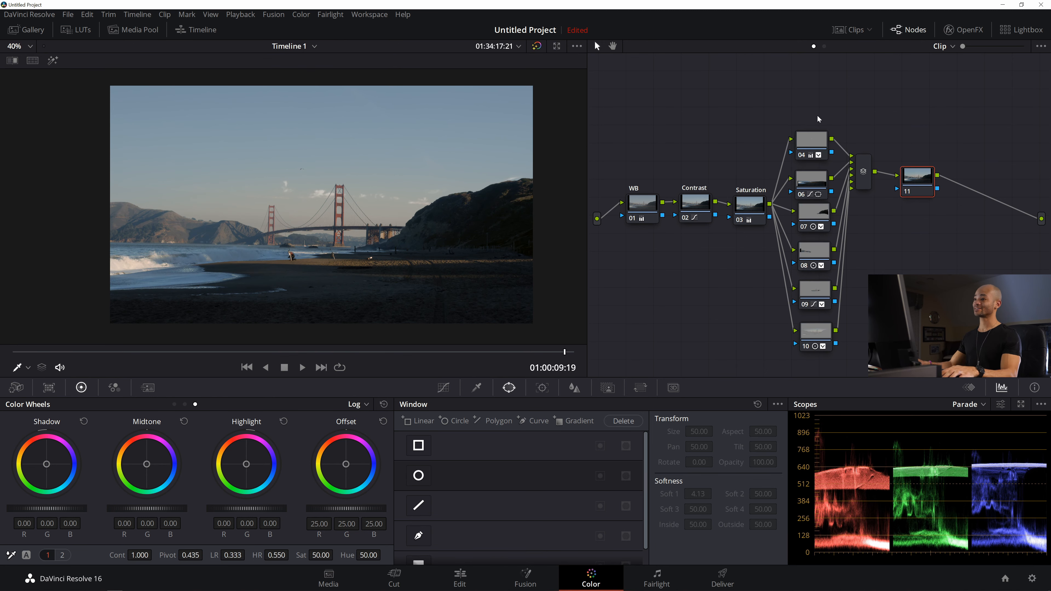
- Try a contrast of 1.190 on node 11 at an earlier frame and inspect the image
{"action": "left_click_drag", "start_coordinate": [77, 351], "coordinate": [374, 365]}
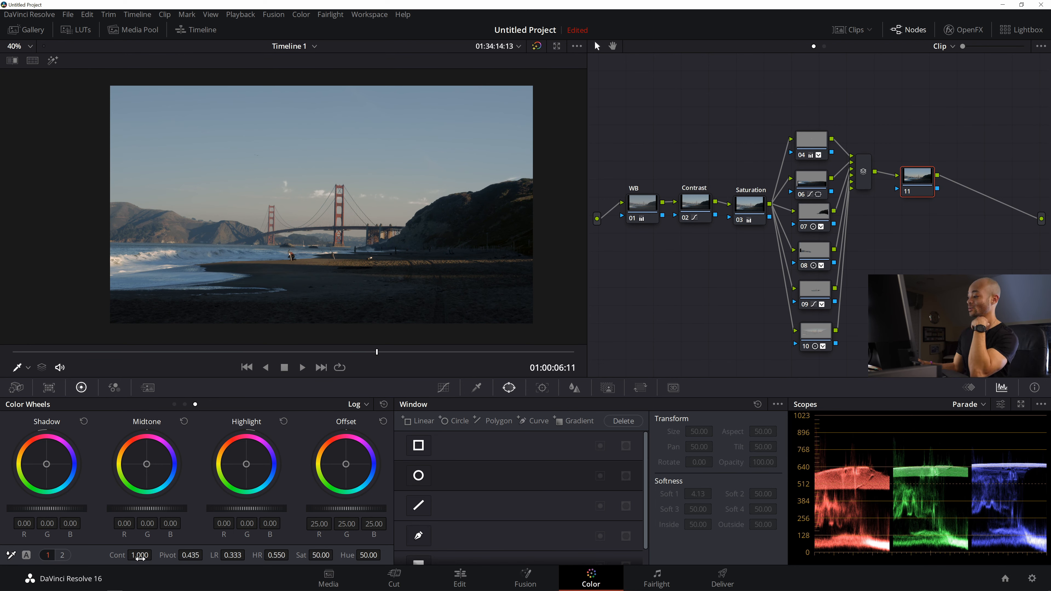
{"action": "left_click", "coordinate": [443, 389]}
{"action": "left_click_drag", "start_coordinate": [141, 552], "coordinate": [154, 554]}
{"action": "scroll", "coordinate": [438, 287], "scroll_direction": "up", "scroll_amount": 2}
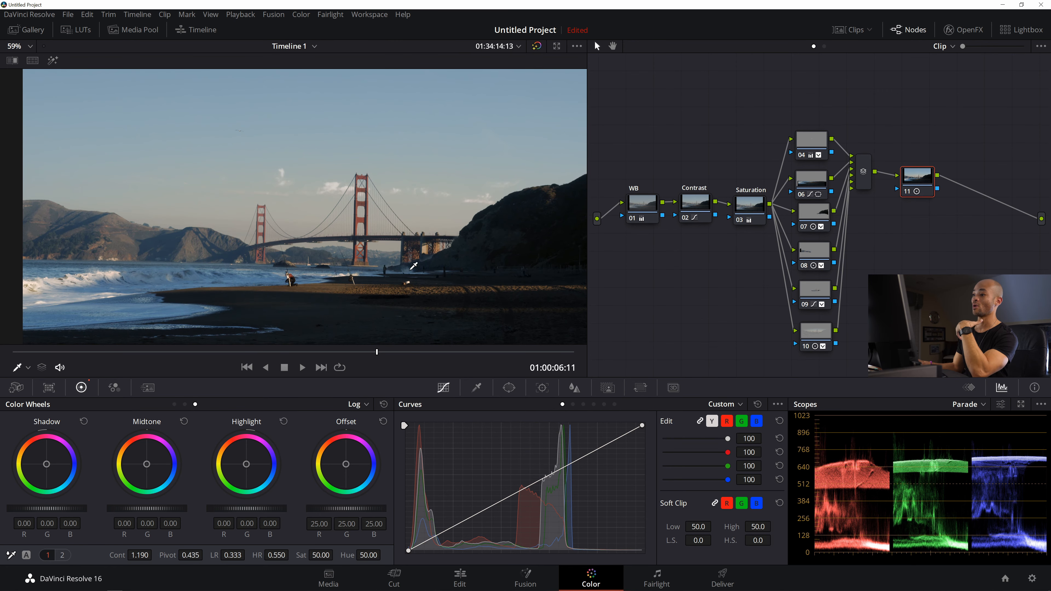
{"action": "scroll", "coordinate": [98, 221], "scroll_direction": "down", "scroll_amount": 2}
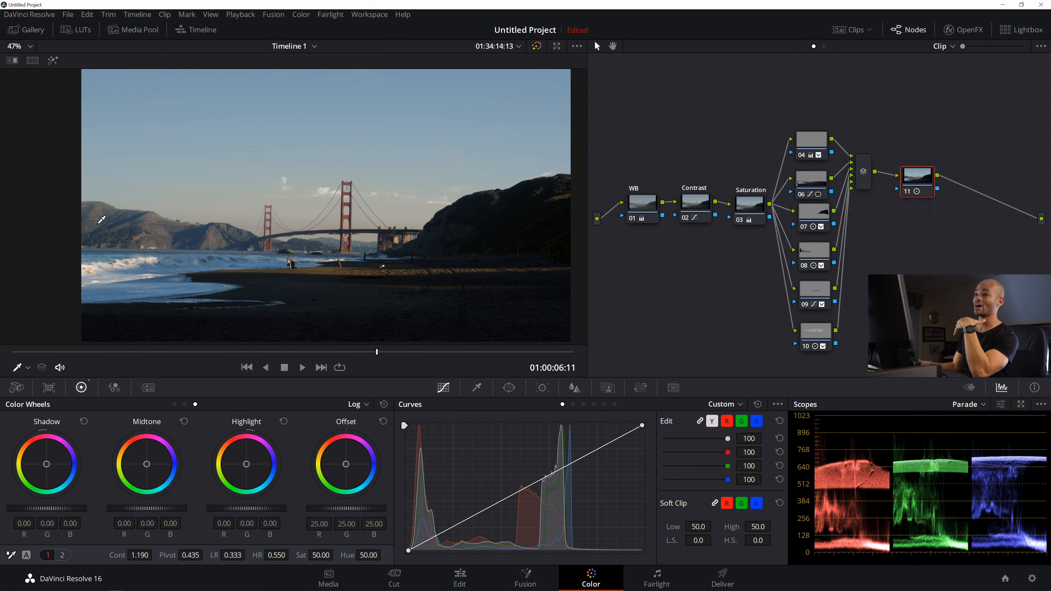
{"action": "scroll", "coordinate": [414, 213], "scroll_direction": "down", "scroll_amount": 1}
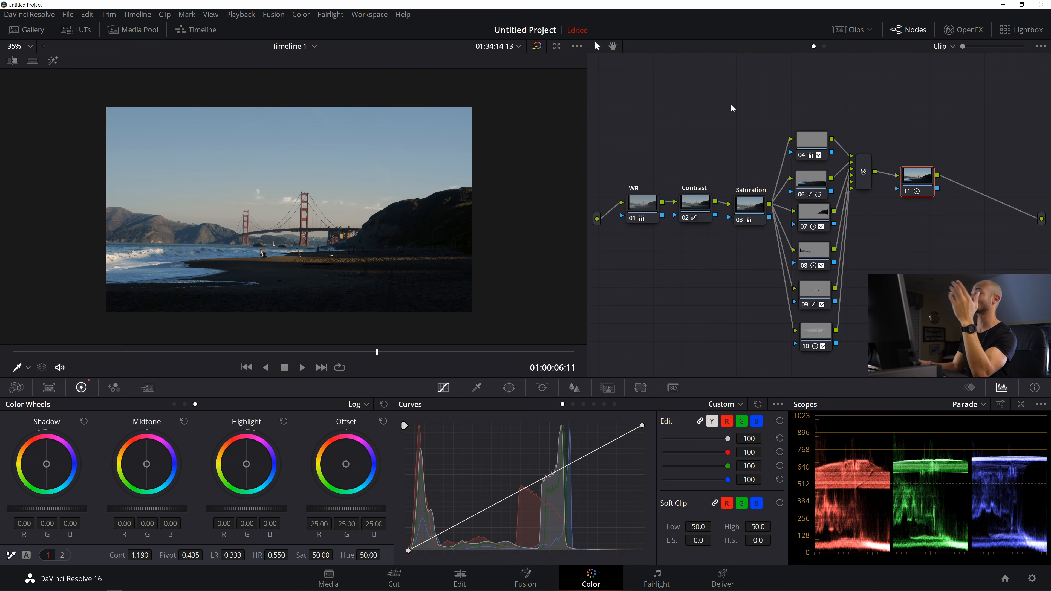
- Compare the image with the parallel nodes, layer mixer and node 11 disabled and enabled together, and play the clip
{"action": "left_click_drag", "start_coordinate": [958, 128], "coordinate": [803, 355]}
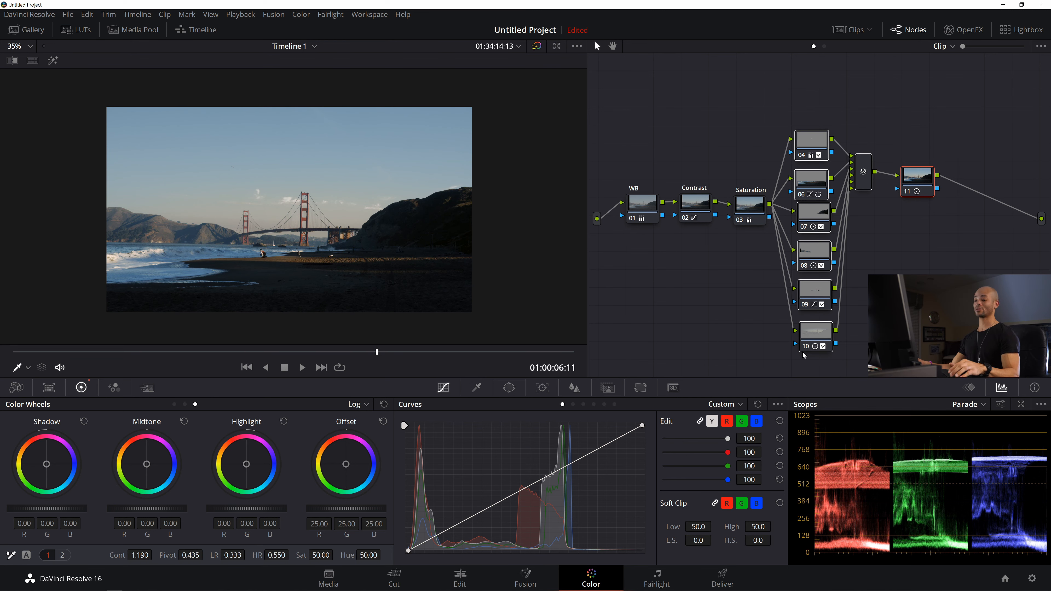
{"action": "left_click_drag", "start_coordinate": [985, 117], "coordinate": [811, 375]}
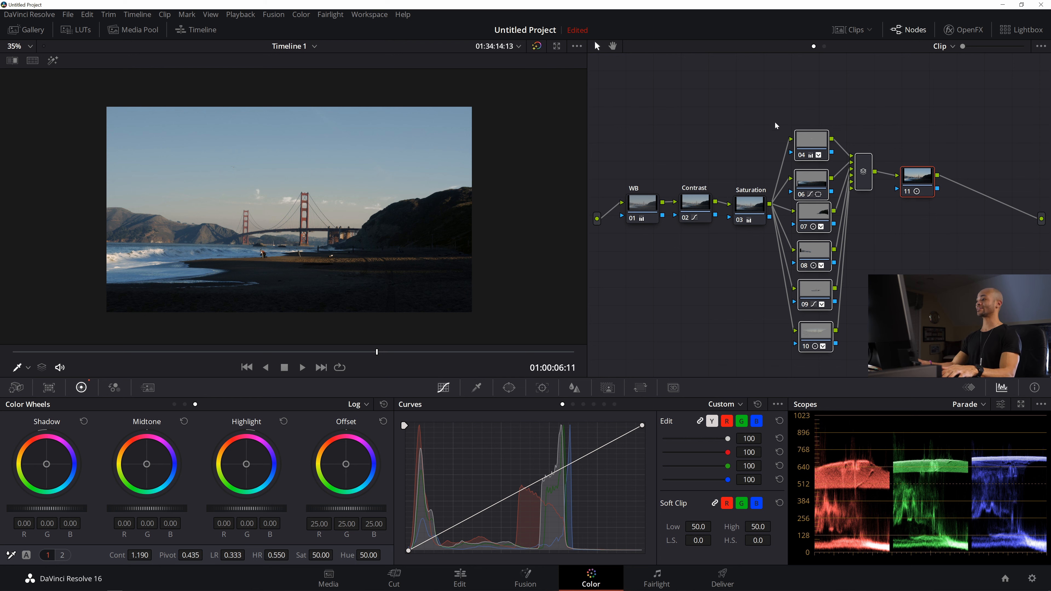
{"action": "key", "text": "ctrl+d"}
{"action": "key", "text": "ctrl+d"}
{"action": "key", "text": "ctrl+d"}
{"action": "key", "text": "ctrl+d"}
{"action": "key", "text": "ctrl+d"}
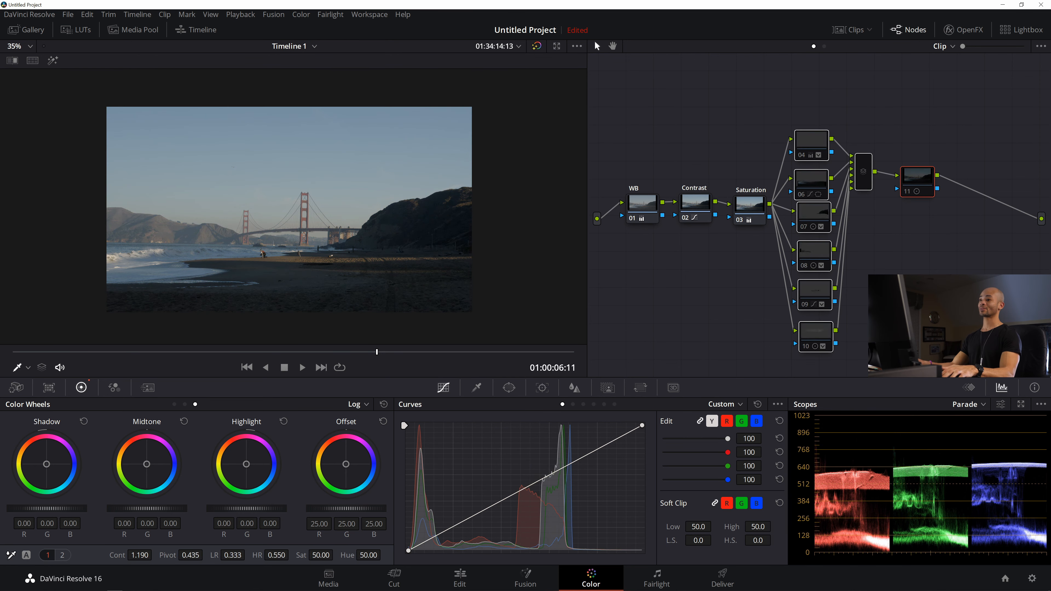
{"action": "key", "text": "ctrl+d"}
{"action": "key", "text": "space"}
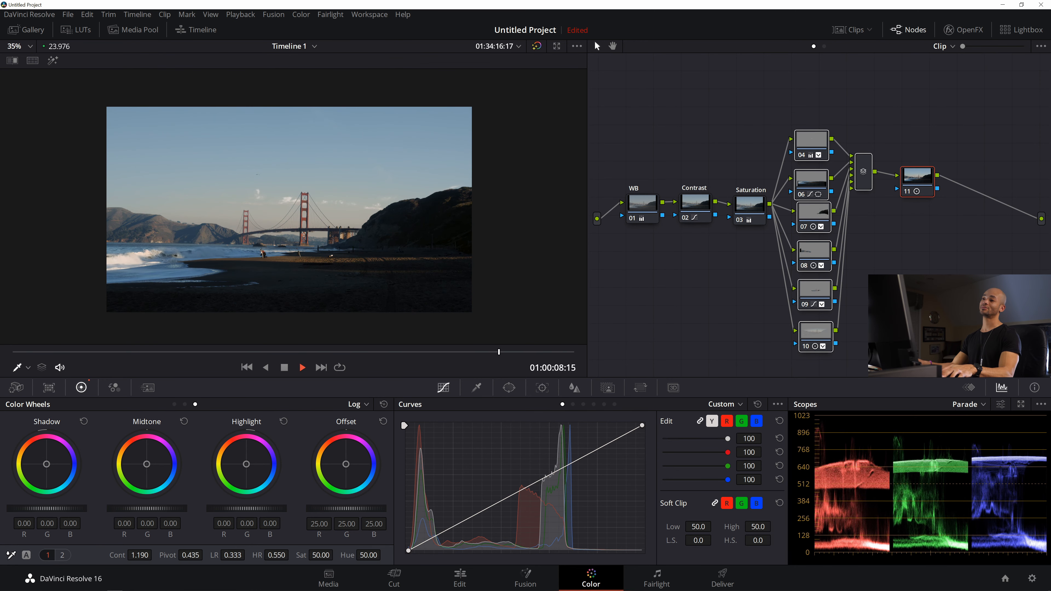
{"action": "key", "text": "space"}
- Reset node 11's grade
{"action": "right_click", "coordinate": [920, 182]}
{"action": "left_click", "coordinate": [919, 184]}
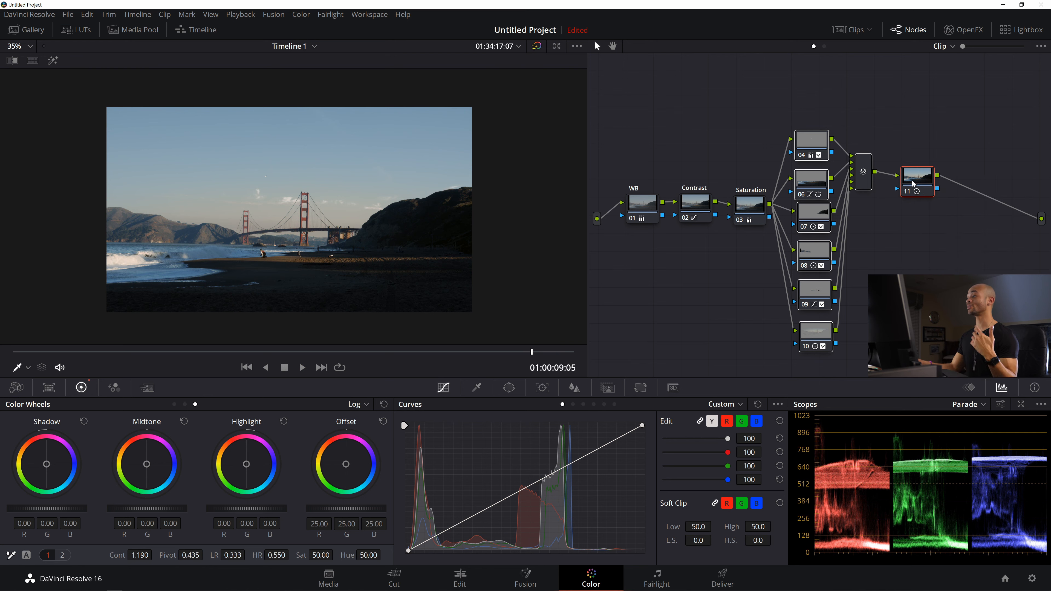
{"action": "right_click", "coordinate": [920, 185]}
{"action": "left_click", "coordinate": [963, 190]}
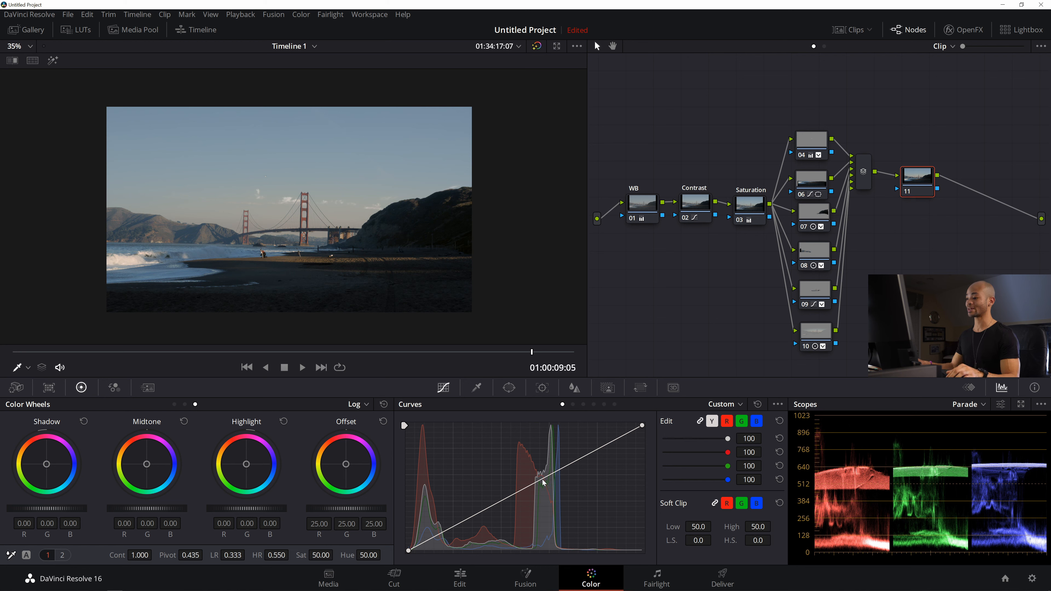
- Add shadow, midtone and highlight points to node 11's custom curve and slightly lift its black point
{"action": "left_click", "coordinate": [481, 513]}
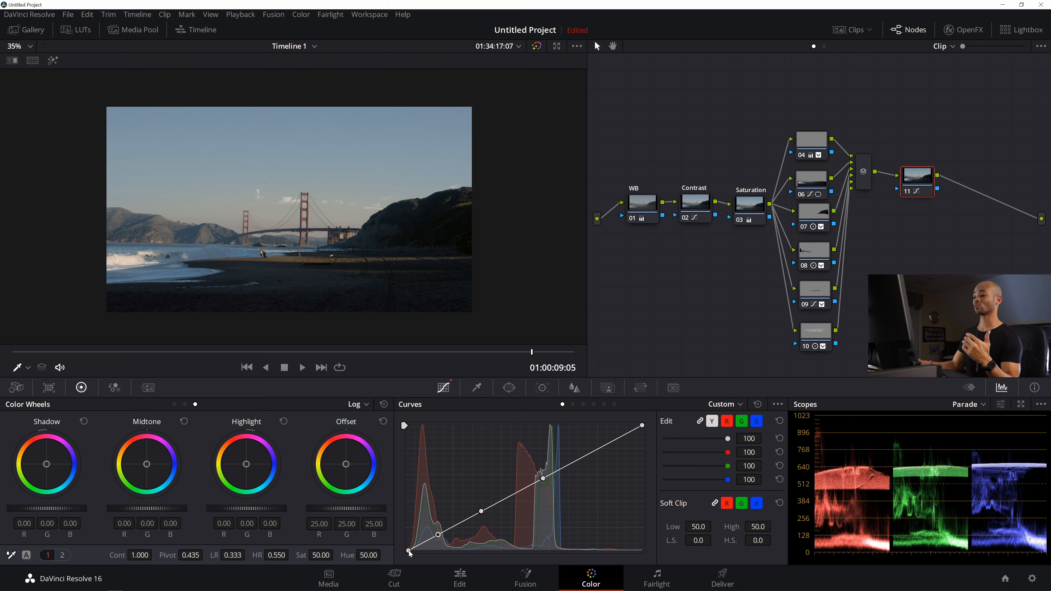
{"action": "left_click_drag", "start_coordinate": [409, 551], "coordinate": [408, 547]}
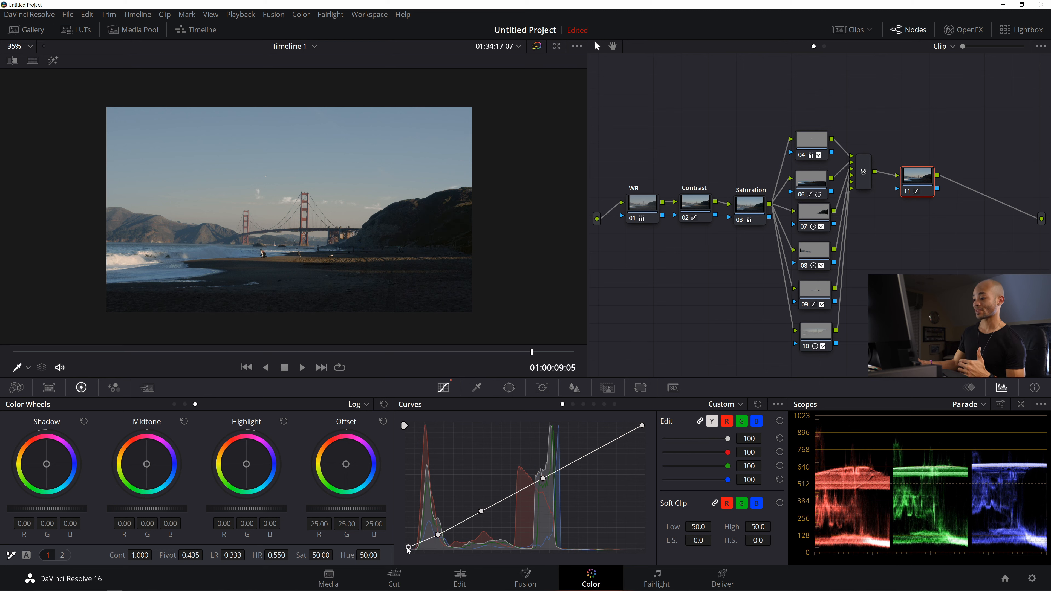
{"action": "left_click_drag", "start_coordinate": [408, 548], "coordinate": [408, 551]}
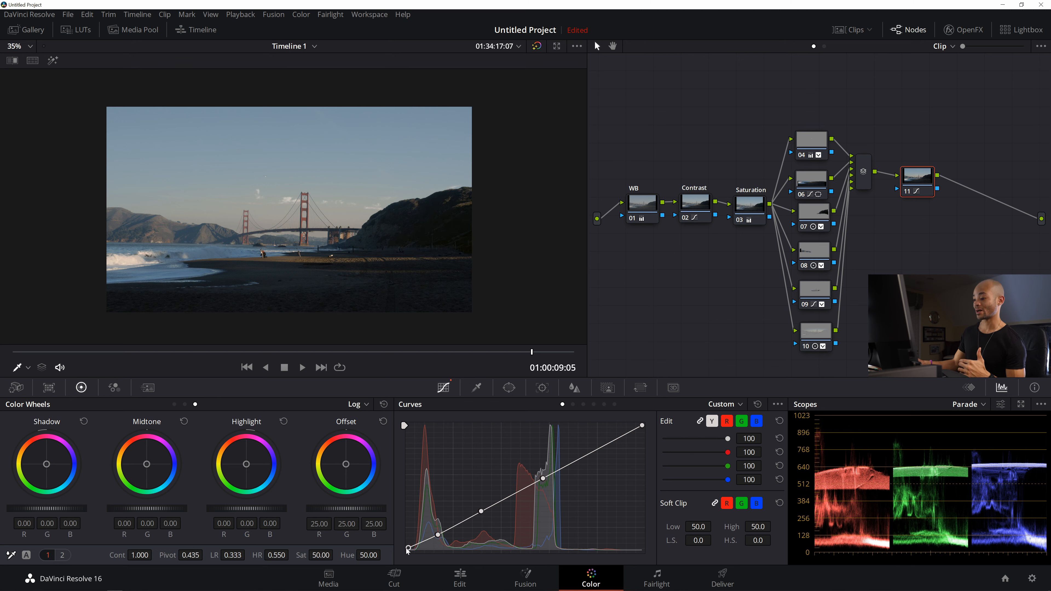
- Shape node 11's curve into a gentle S by lowering the shadow and lower-midtone points and raising the highlight point
{"action": "left_click", "coordinate": [427, 540]}
{"action": "left_click_drag", "start_coordinate": [428, 542], "coordinate": [439, 539]}
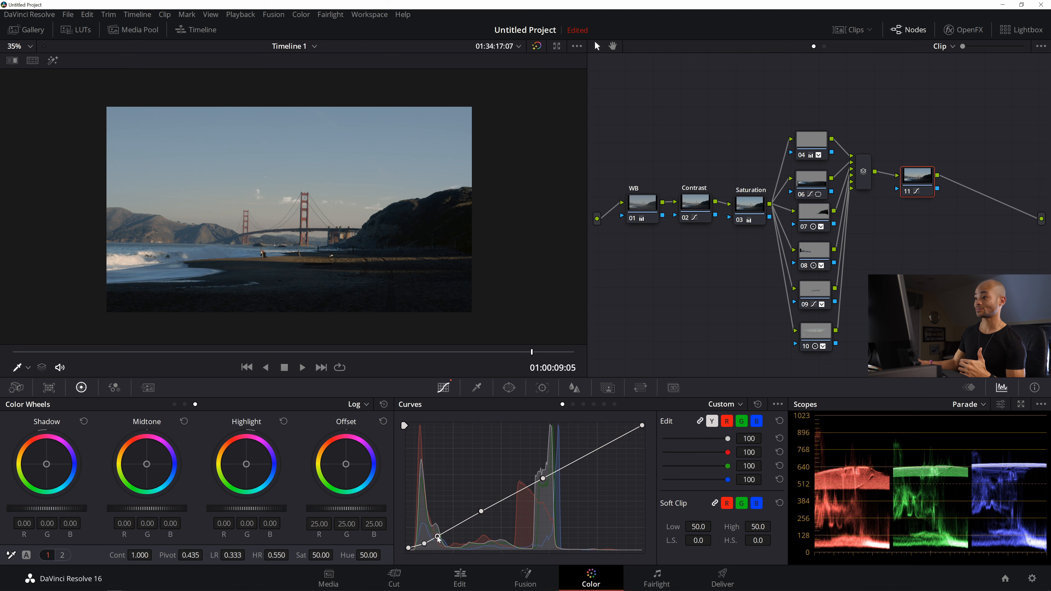
{"action": "left_click_drag", "start_coordinate": [437, 537], "coordinate": [438, 537]}
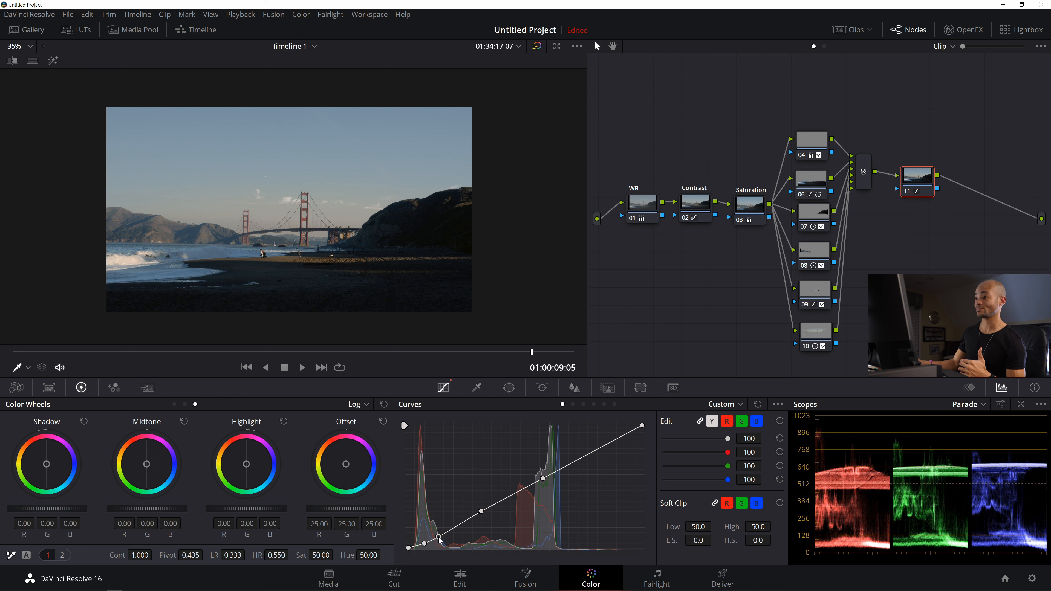
{"action": "left_click_drag", "start_coordinate": [440, 538], "coordinate": [441, 539]}
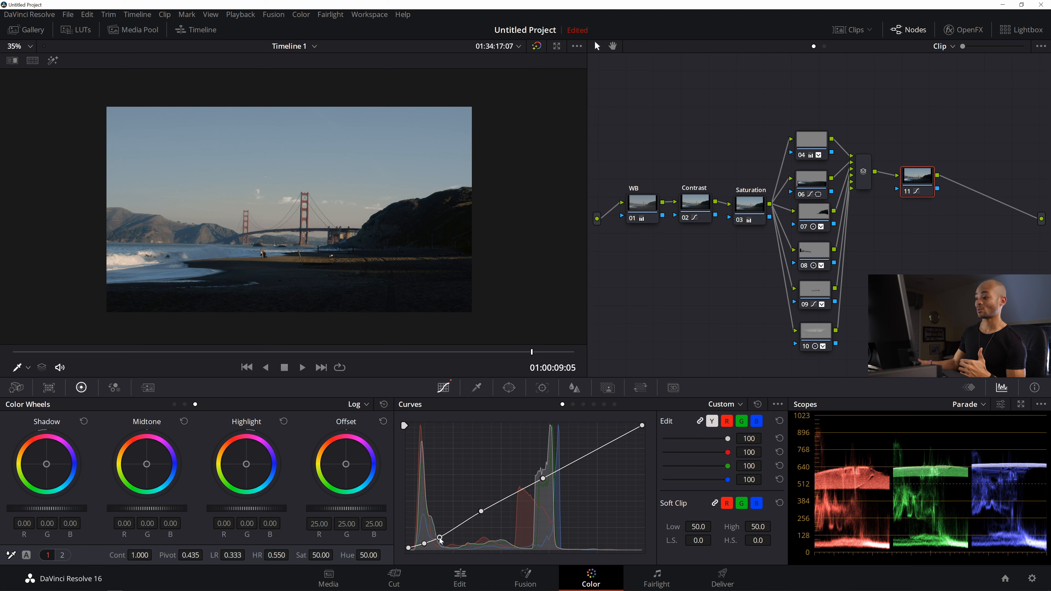
{"action": "left_click_drag", "start_coordinate": [483, 514], "coordinate": [484, 514]}
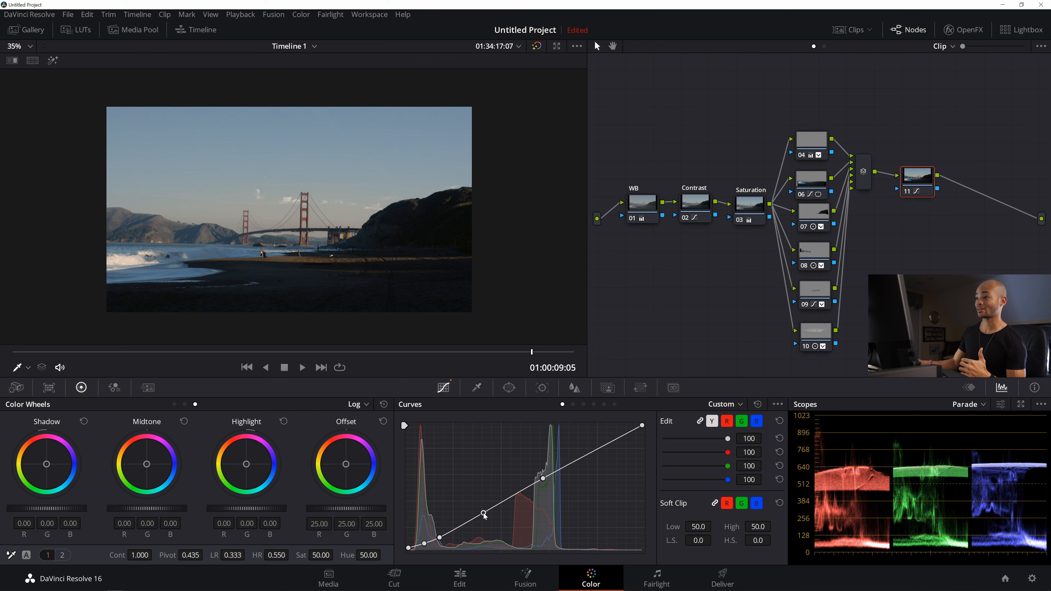
{"action": "left_click_drag", "start_coordinate": [545, 479], "coordinate": [545, 475]}
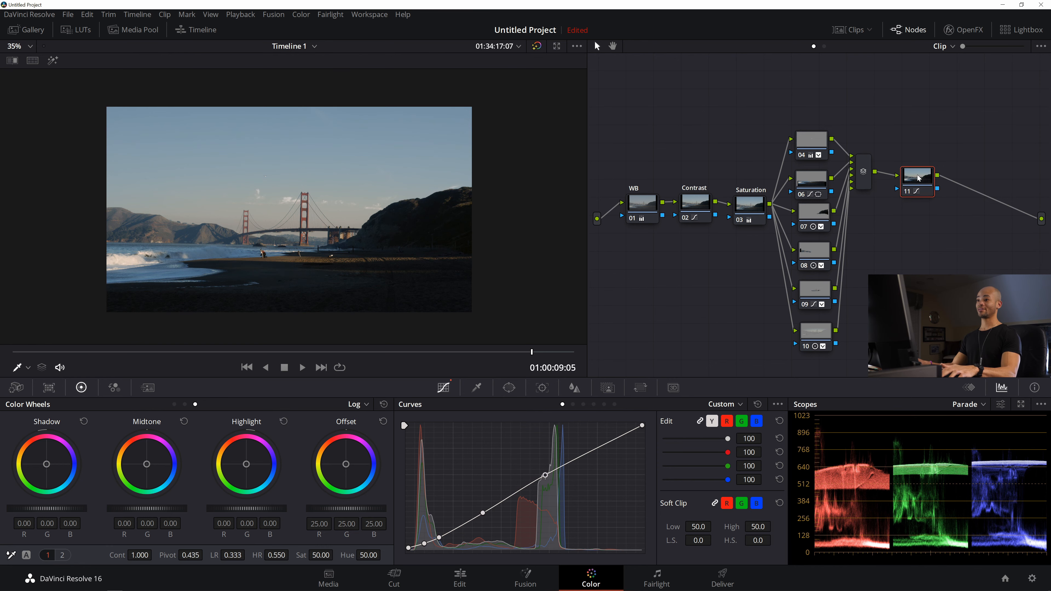
- Compare the image with node 11's curve disabled and enabled, and play back the graded clip
{"action": "scroll", "coordinate": [209, 293], "scroll_direction": "up", "scroll_amount": 2}
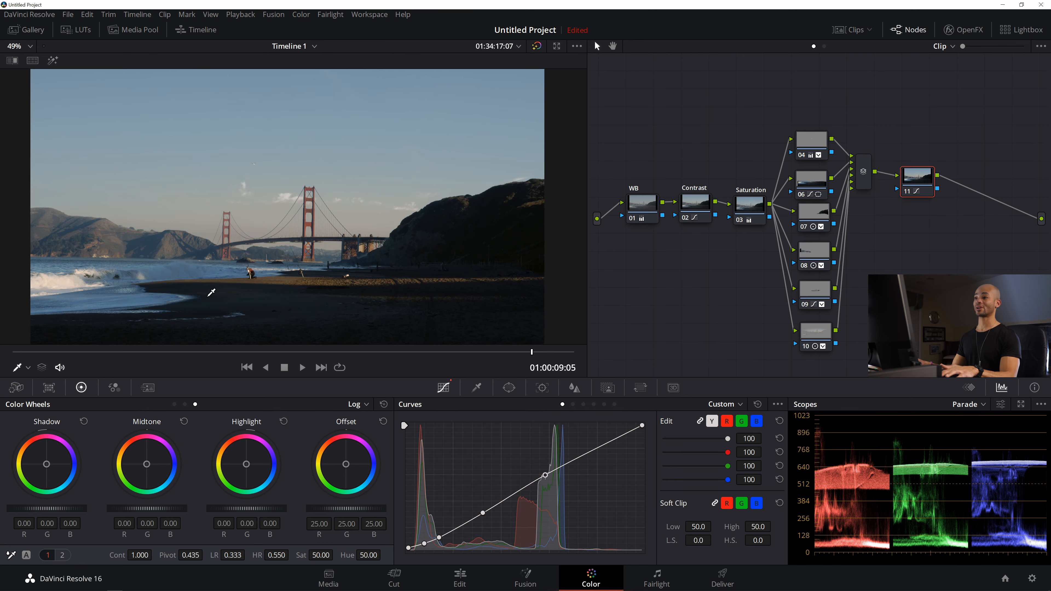
{"action": "scroll", "coordinate": [320, 299], "scroll_direction": "down", "scroll_amount": 2}
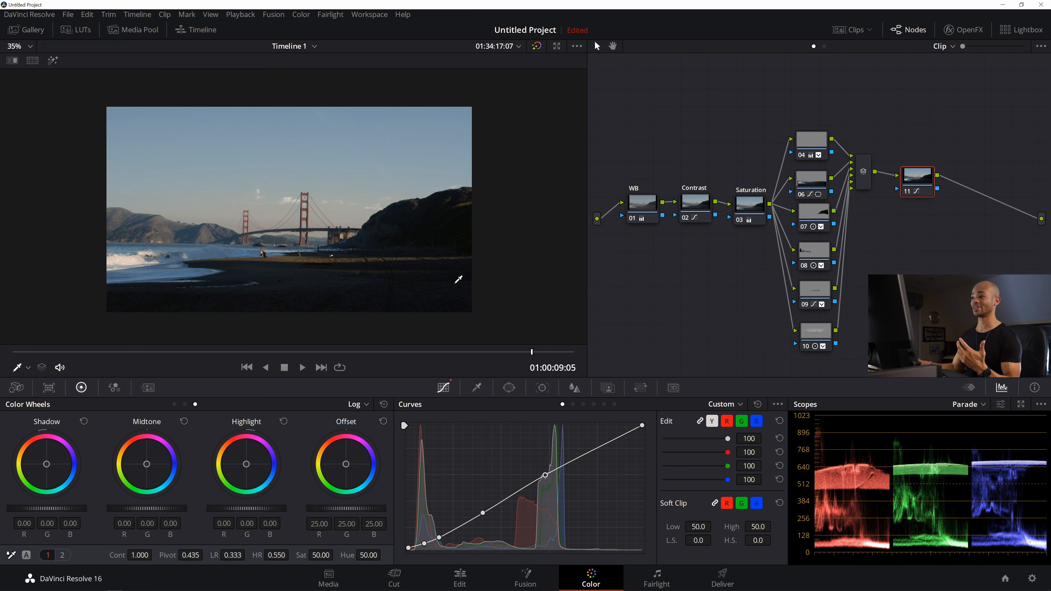
{"action": "key", "text": "ctrl+d"}
{"action": "scroll", "coordinate": [404, 286], "scroll_direction": "down", "scroll_amount": 2}
{"action": "scroll", "coordinate": [372, 286], "scroll_direction": "up", "scroll_amount": 2}
{"action": "scroll", "coordinate": [326, 325], "scroll_direction": "up", "scroll_amount": 2}
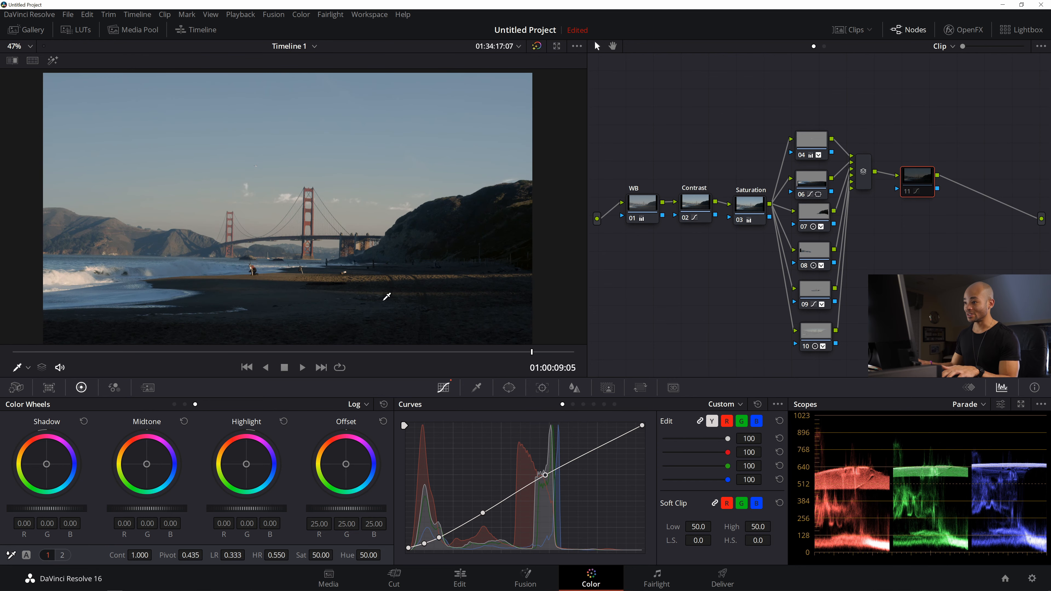
{"action": "left_click_drag", "start_coordinate": [384, 301], "coordinate": [330, 236]}
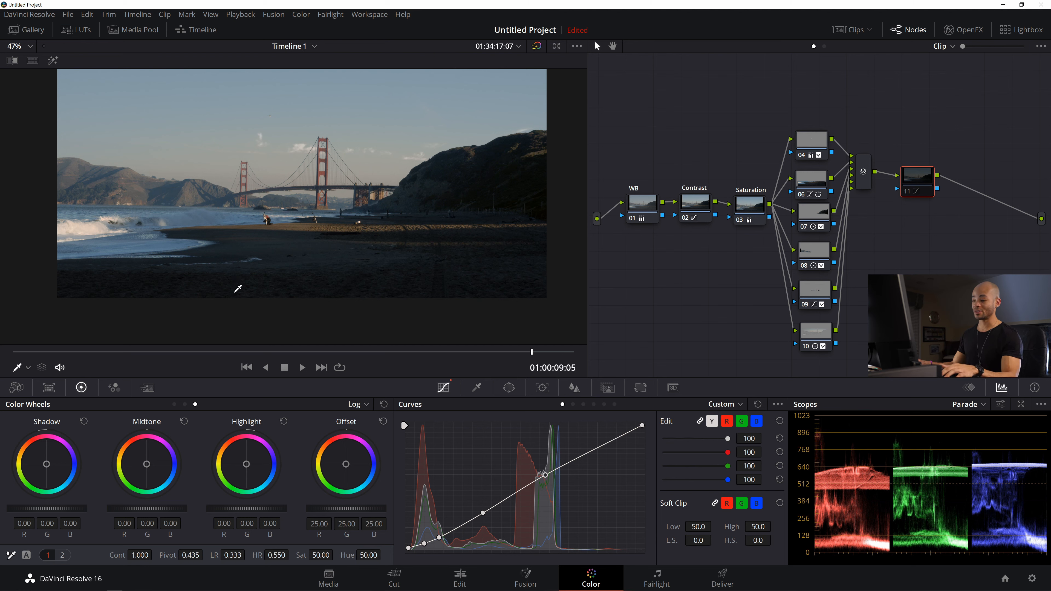
{"action": "key", "text": "ctrl+d"}
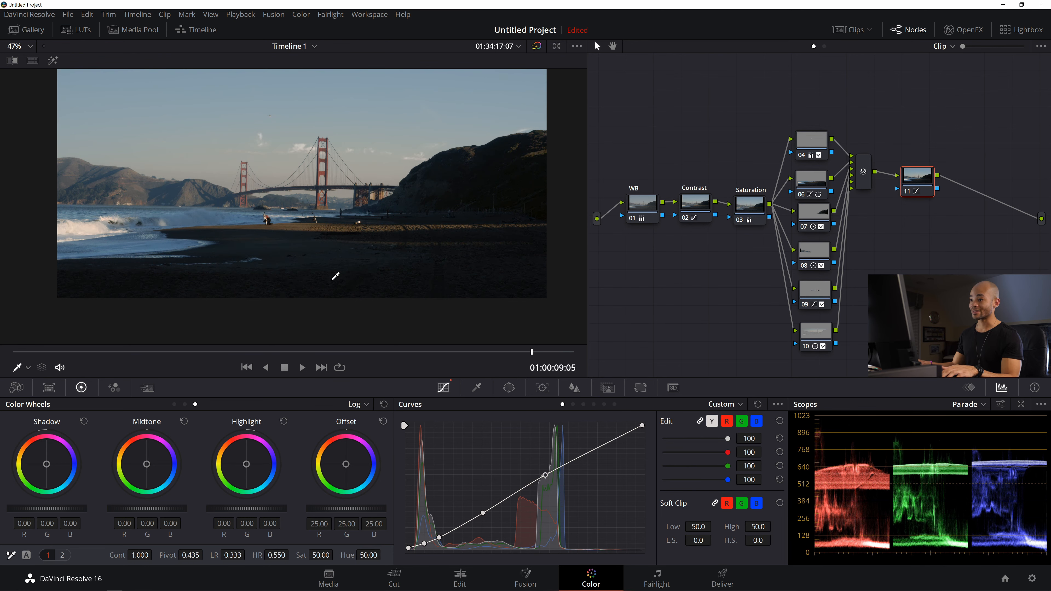
{"action": "left_click_drag", "start_coordinate": [333, 222], "coordinate": [332, 299]}
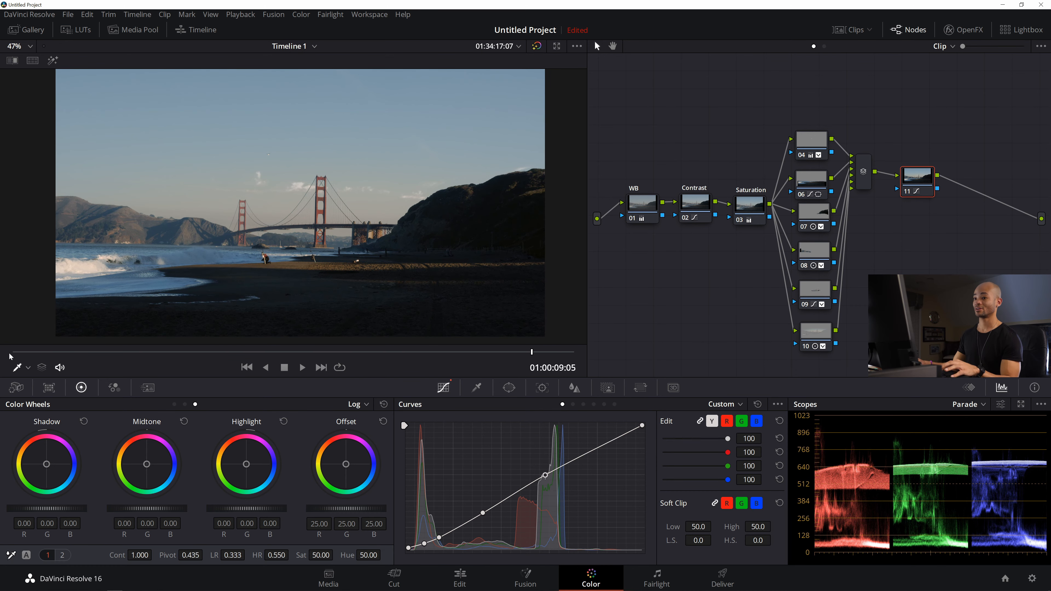
{"action": "key", "text": "space"}
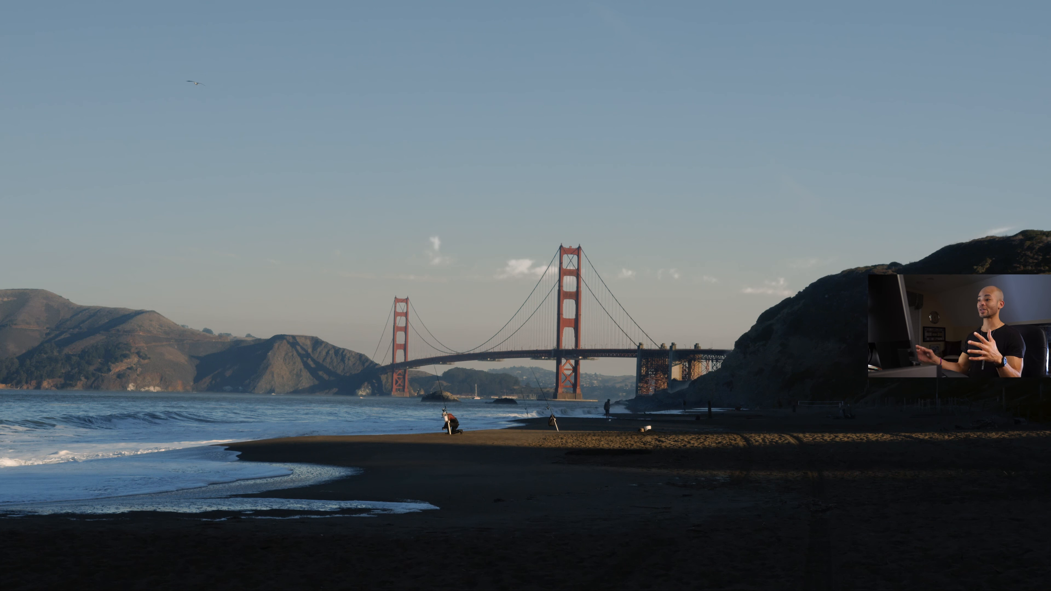